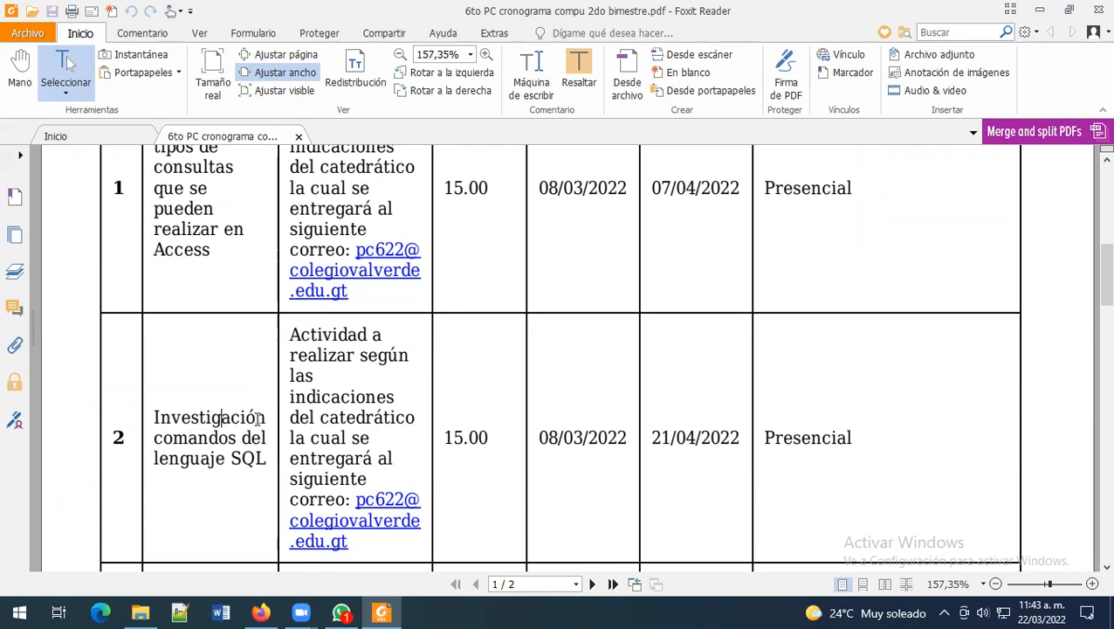
Step: Review the titles, points and delivery dates of the five activities across both pages of the second-bimester schedule
scroll(98, 419, "down", 4)
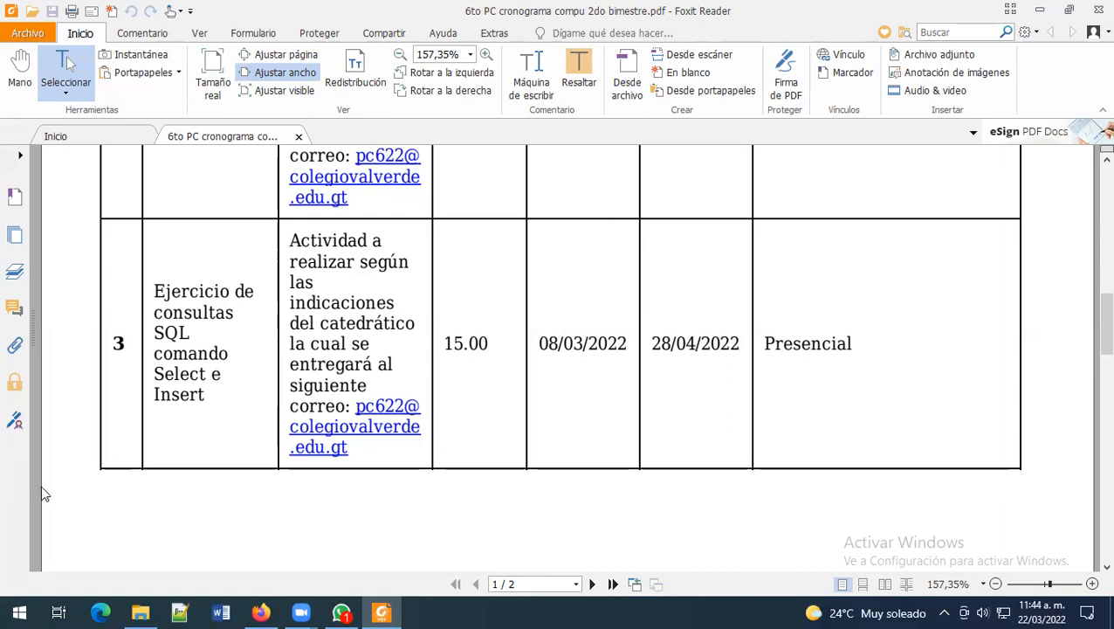
scroll(104, 366, "down", 5)
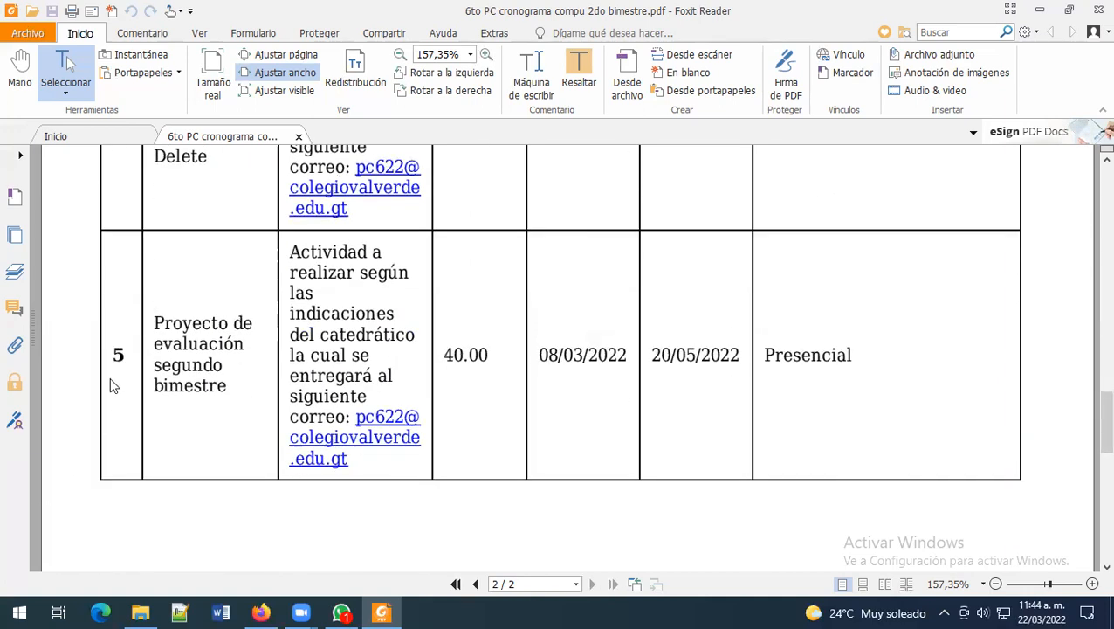
scroll(109, 380, "up", 5)
scroll(147, 390, "down", 3)
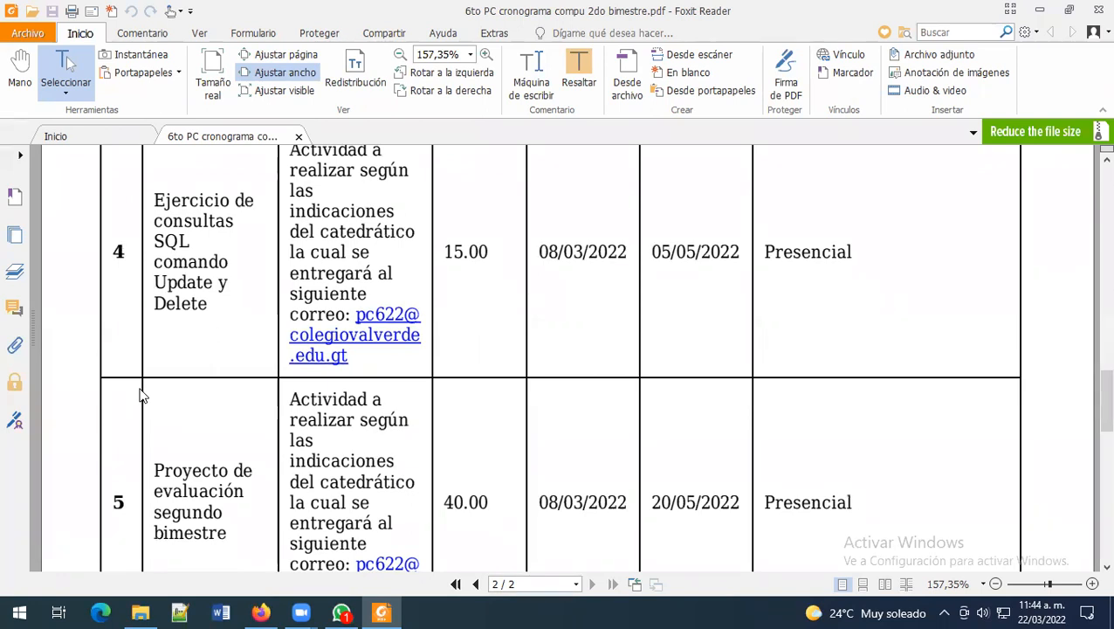
scroll(144, 395, "down", 2)
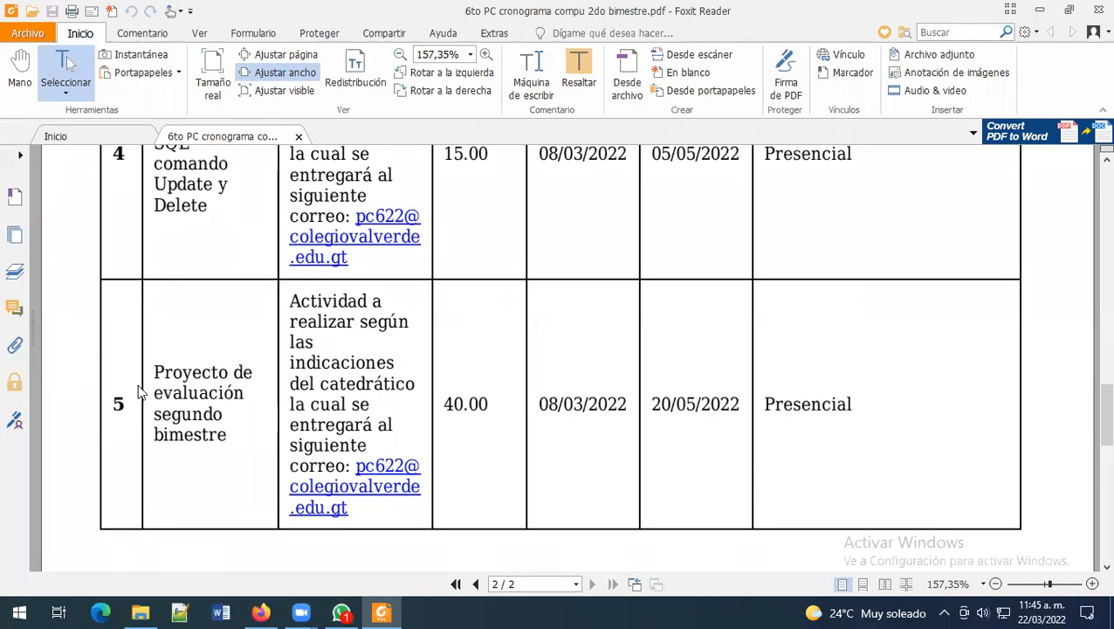
scroll(437, 362, "up", 10)
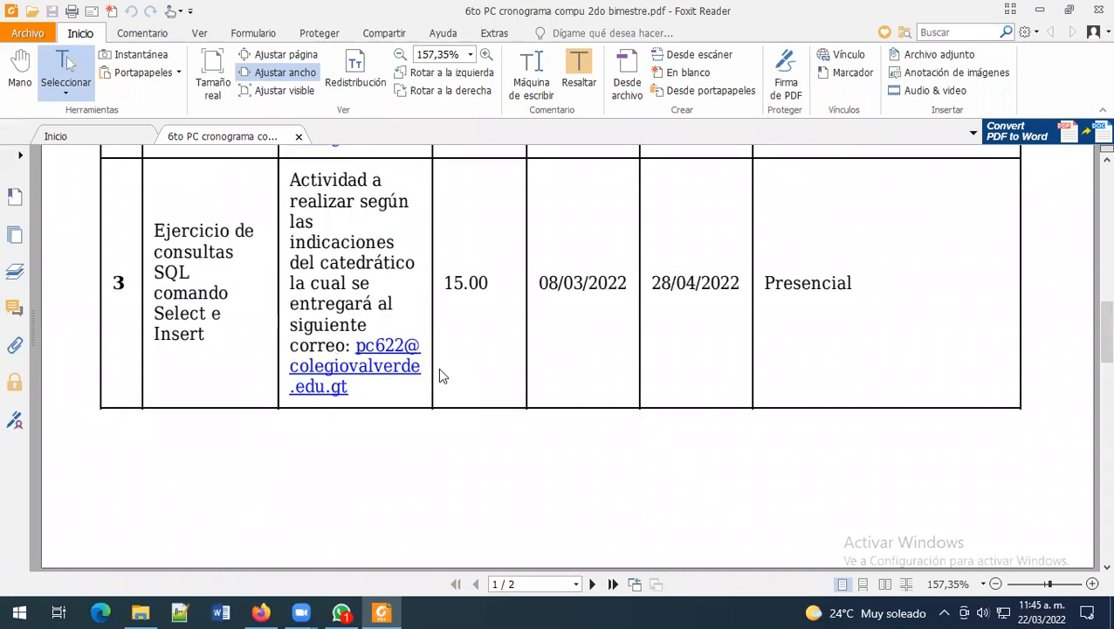
scroll(429, 355, "up", 10)
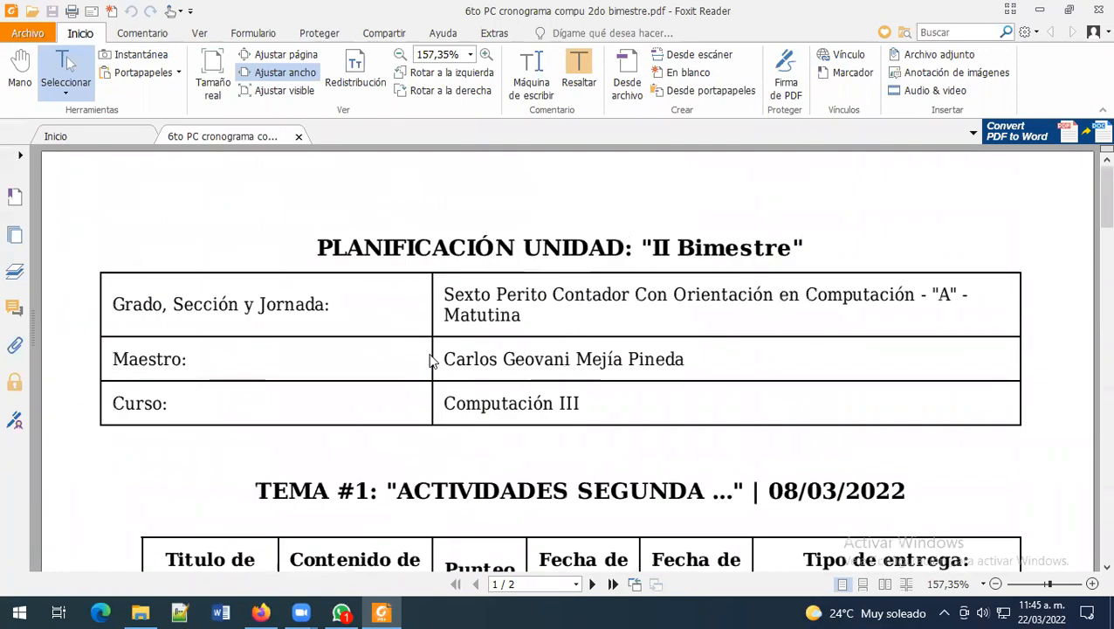
scroll(427, 363, "down", 5)
scroll(519, 318, "down", 10)
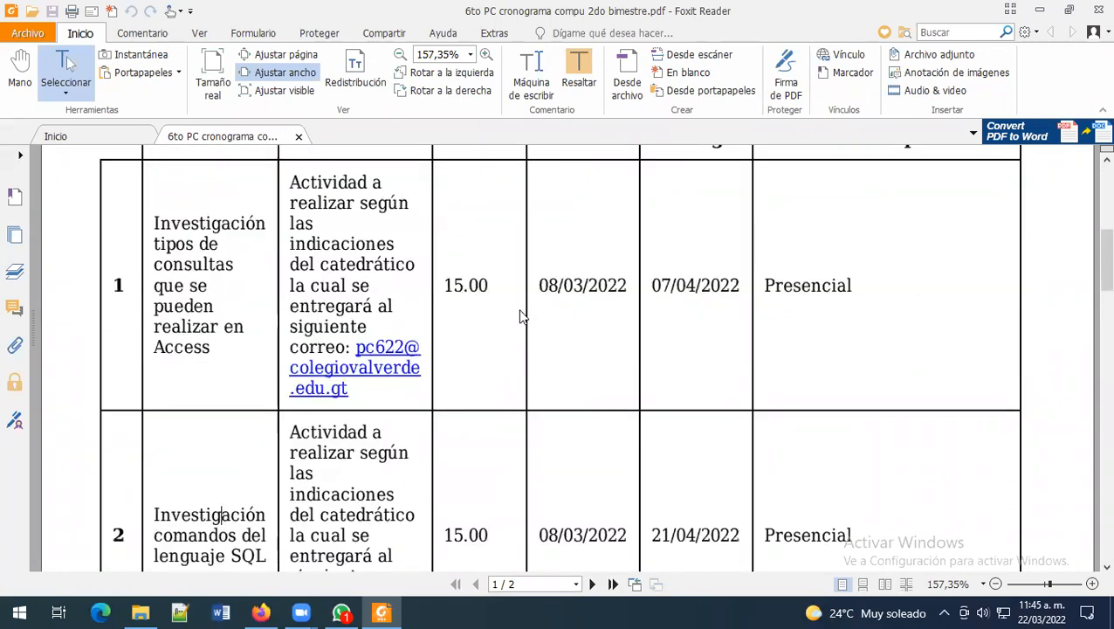
scroll(516, 328, "down", 10)
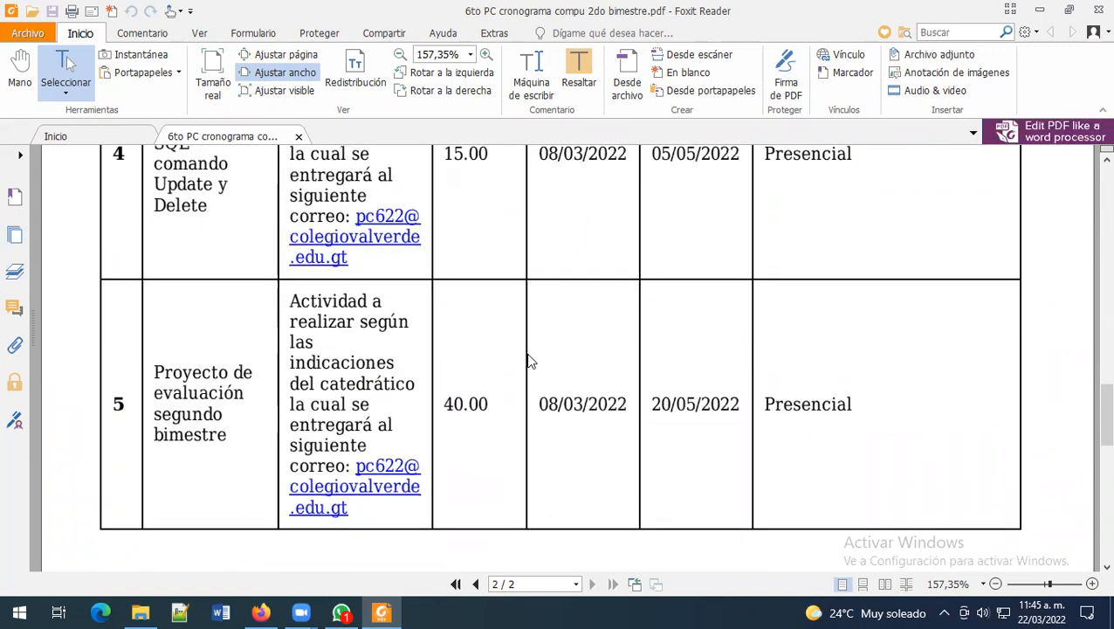
scroll(667, 323, "up", 10)
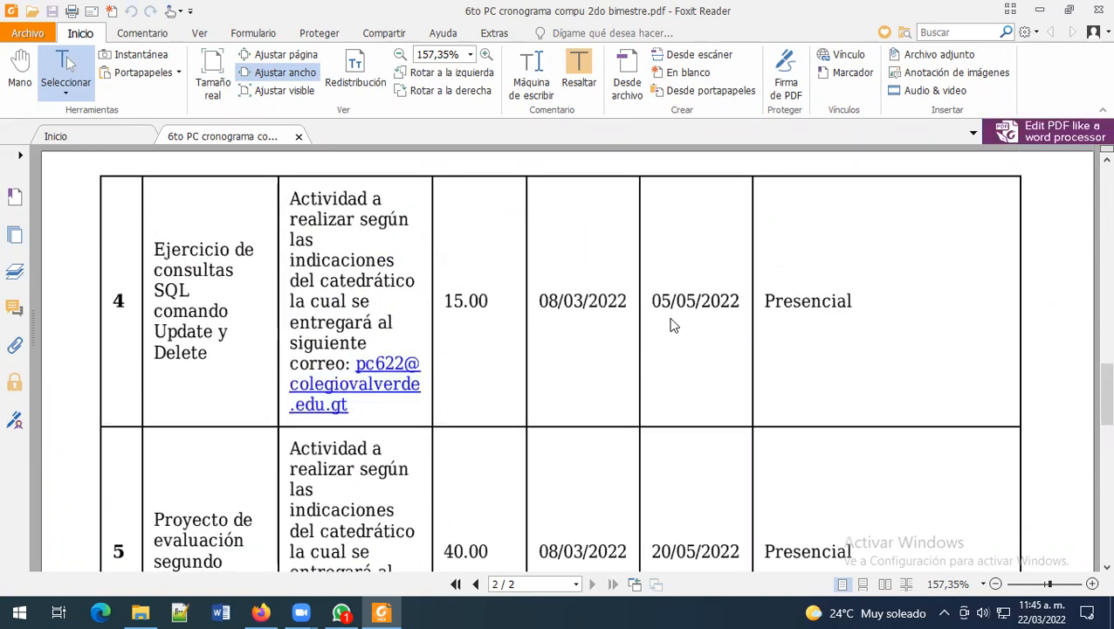
scroll(671, 323, "up", 3)
scroll(669, 321, "up", 3)
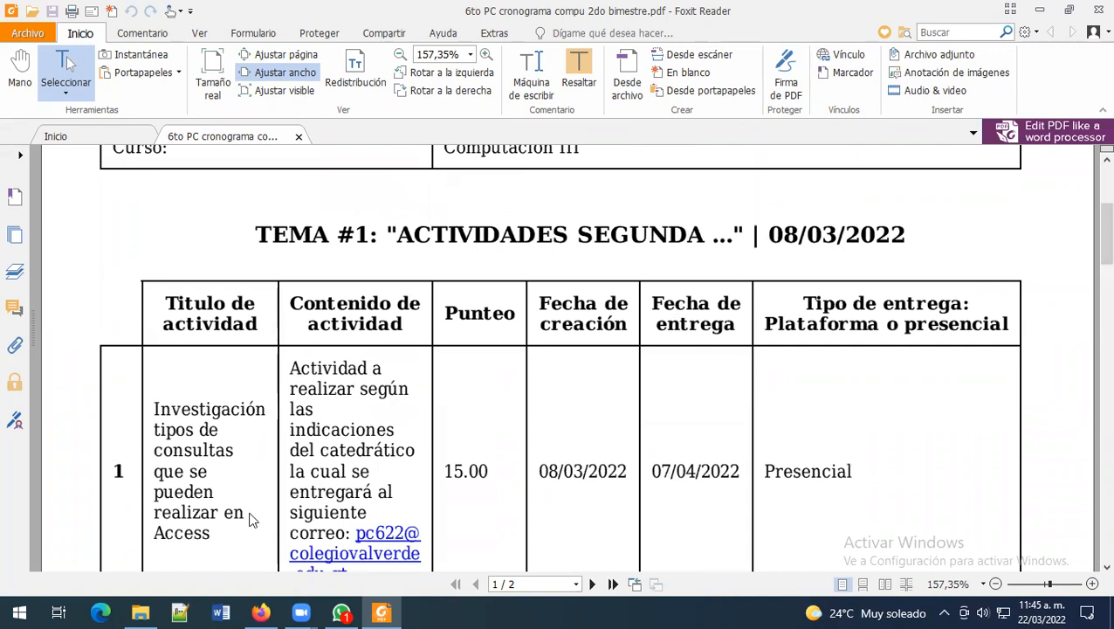
Step: Switch to File Explorer and open the Word document "Guías de estudio de Tareas No. 1" from the root of drive F:
left_click(149, 611)
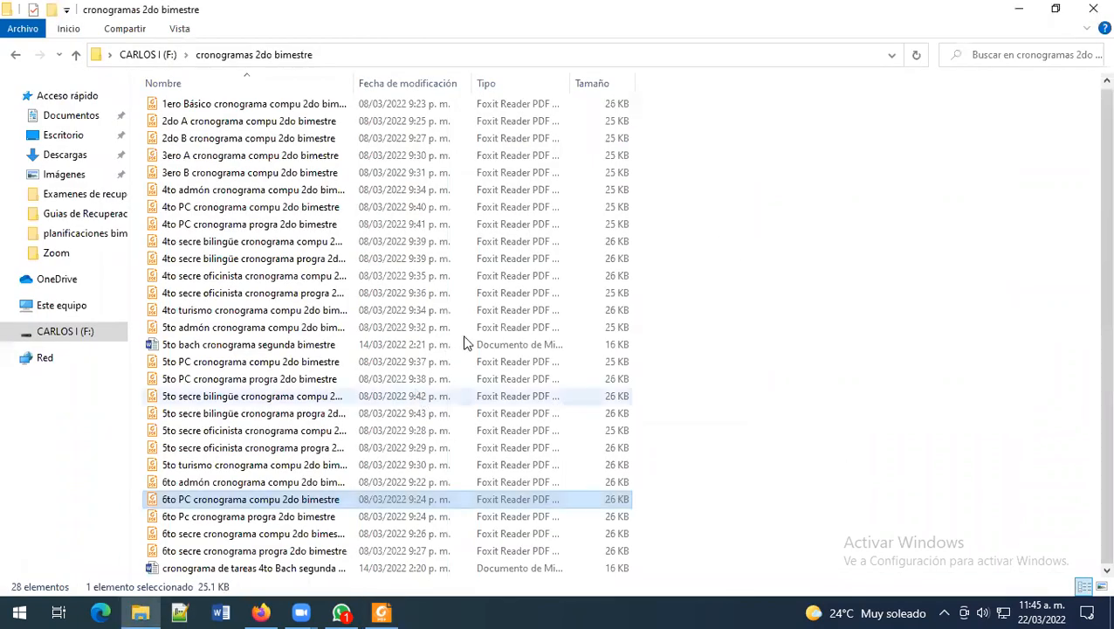
left_click(15, 54)
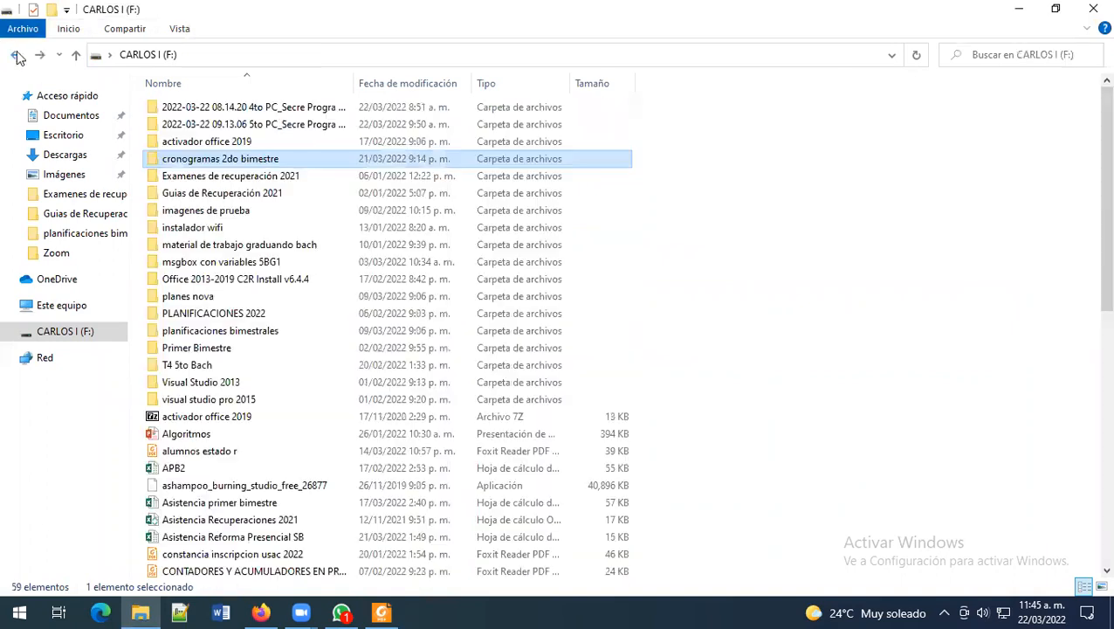
scroll(460, 291, "down", 3)
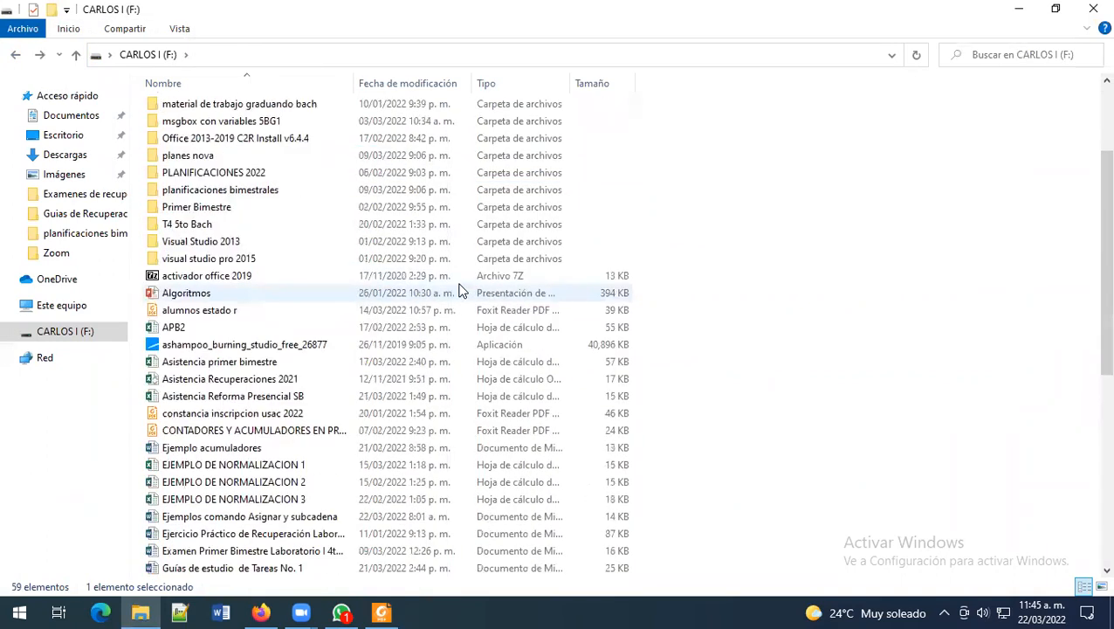
scroll(337, 316, "down", 3)
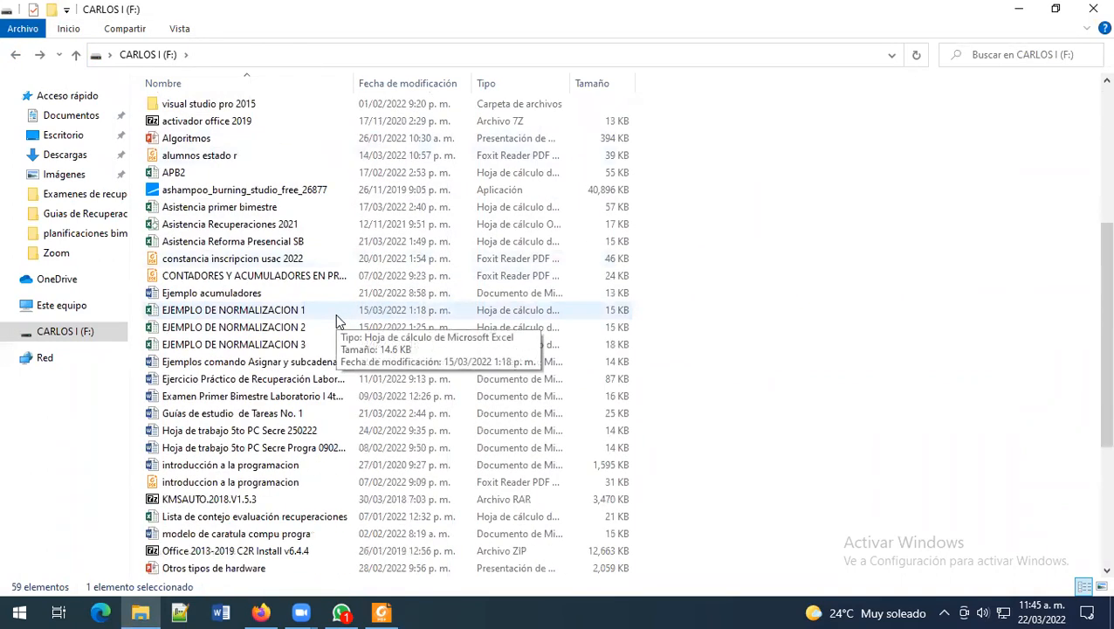
scroll(337, 323, "down", 1)
left_click(262, 367)
double_click(260, 367)
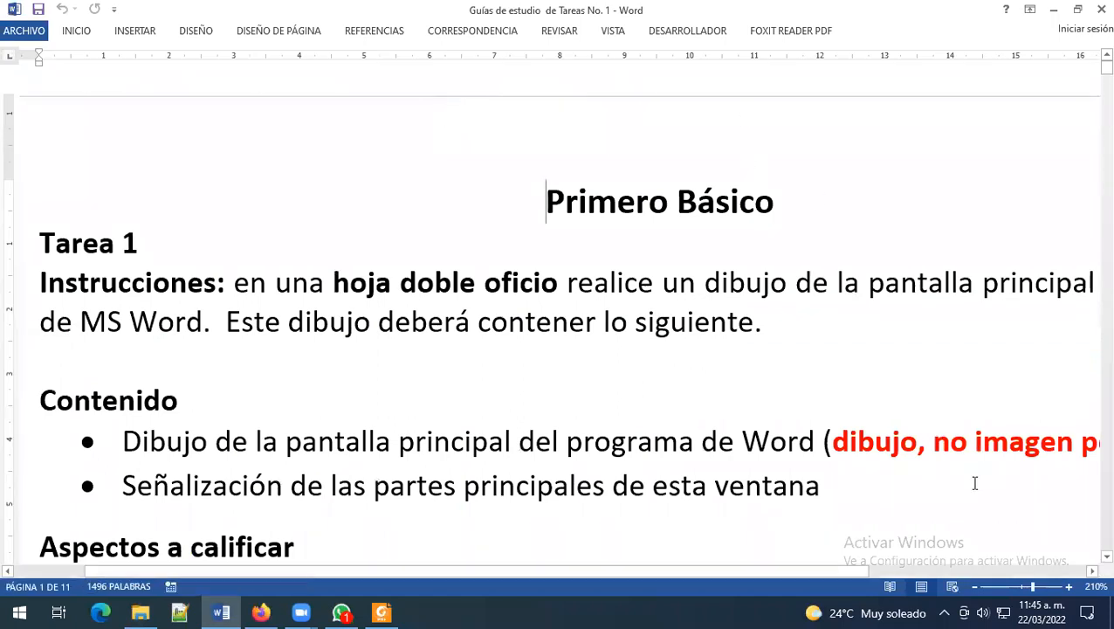
Step: Find Tarea 1 under 6to. Diversificado and examine its research topic and the content question "¿Qué son las consultas?"
left_click(1024, 586)
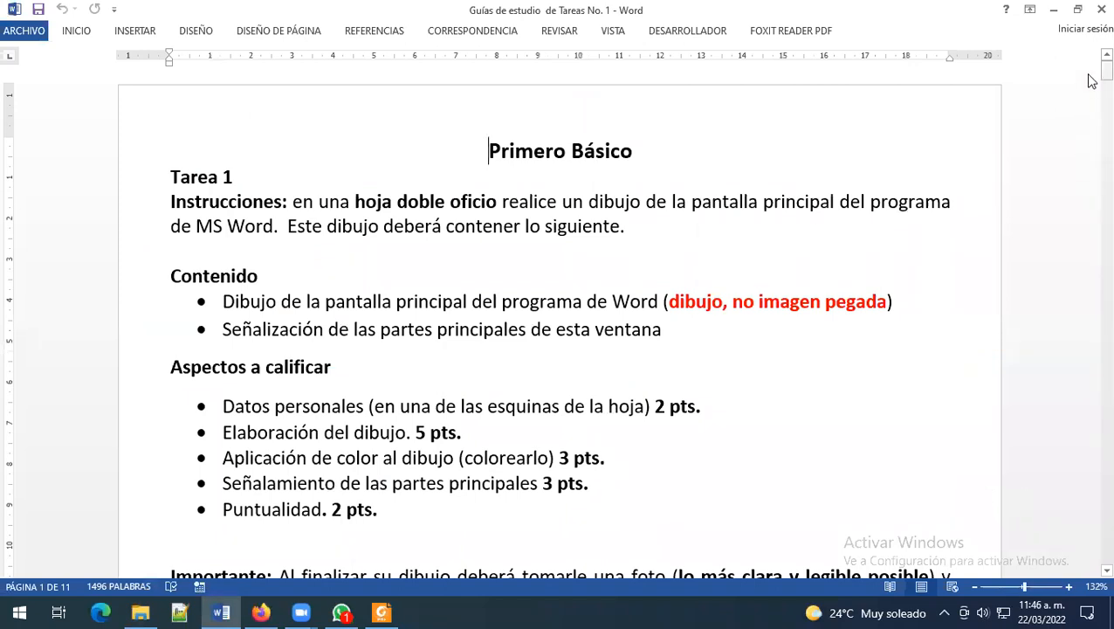
scroll(1091, 112, "down", 3)
left_click_drag(1092, 112, 1091, 302)
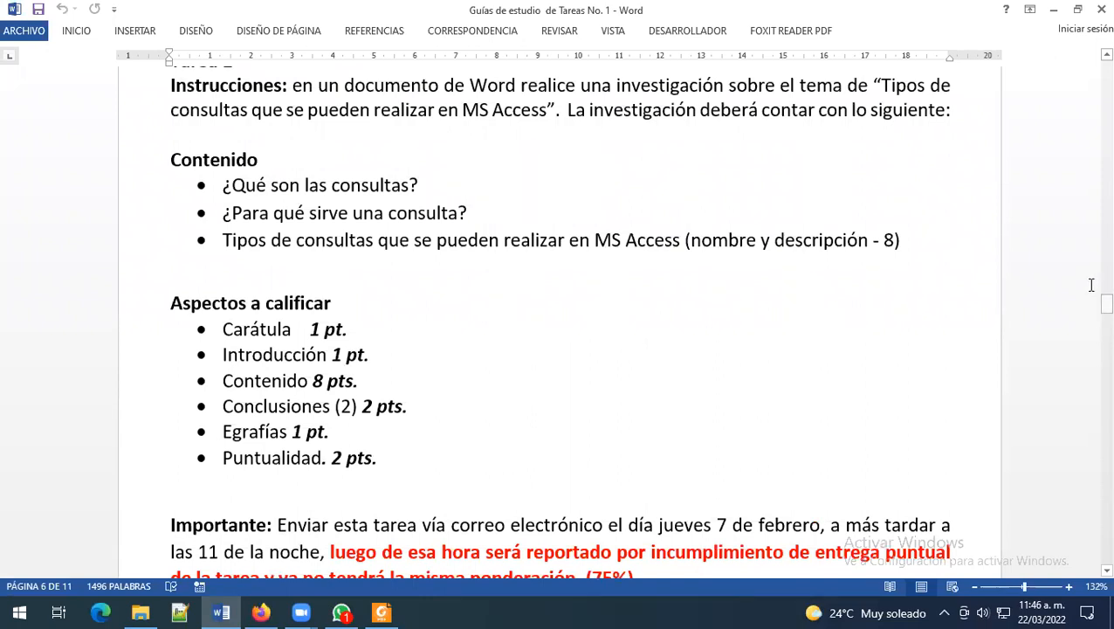
scroll(930, 260, "up", 1)
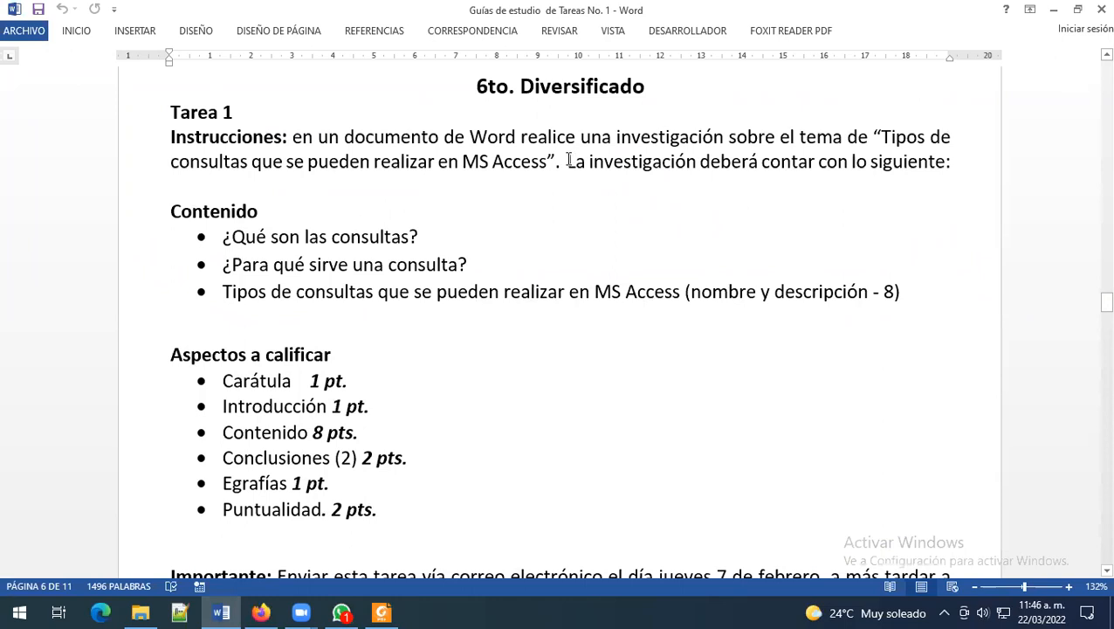
left_click_drag(550, 158, 872, 138)
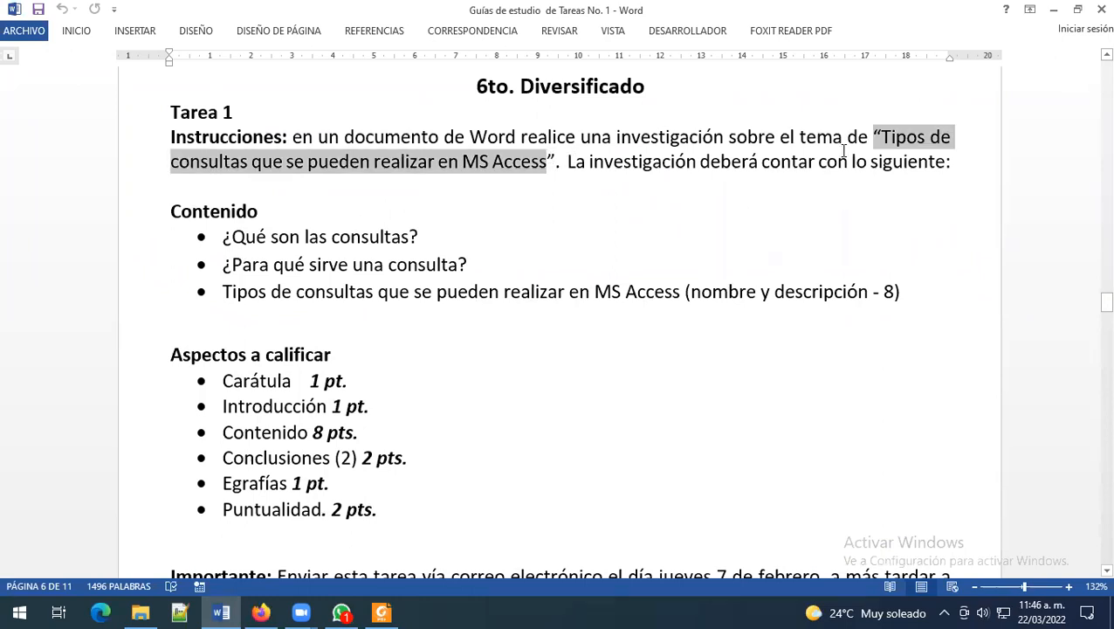
left_click(410, 235)
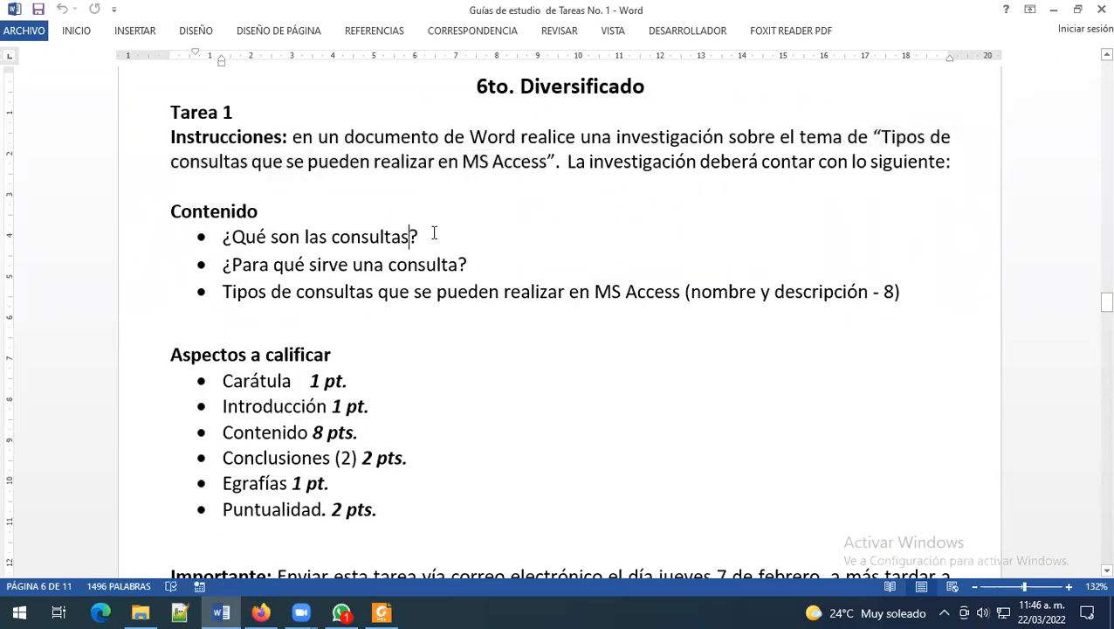
left_click(430, 233)
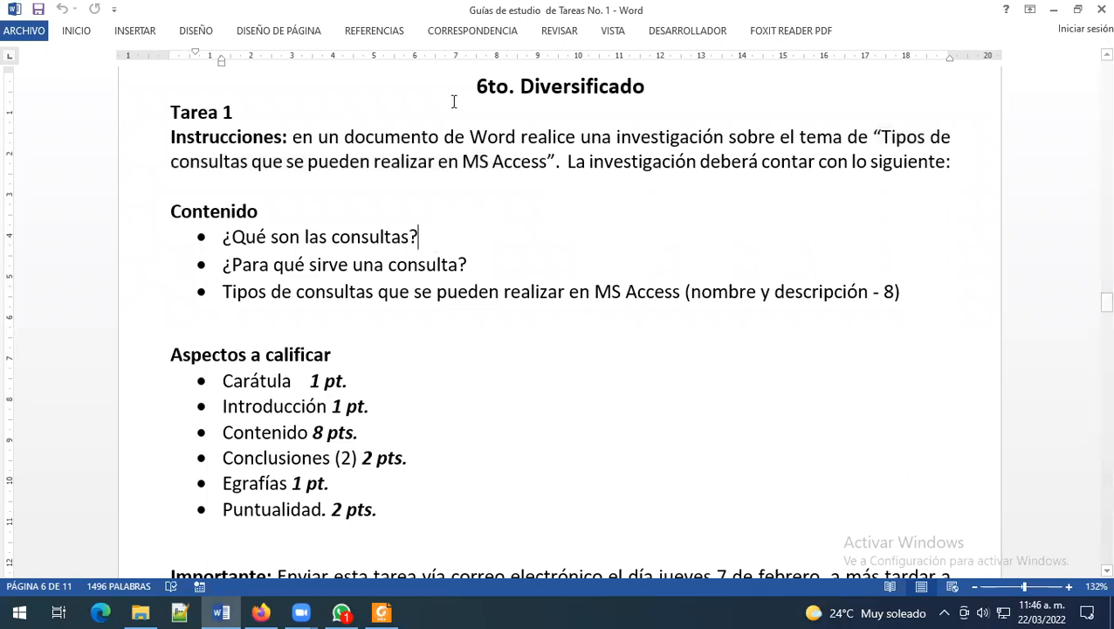
left_click(478, 52)
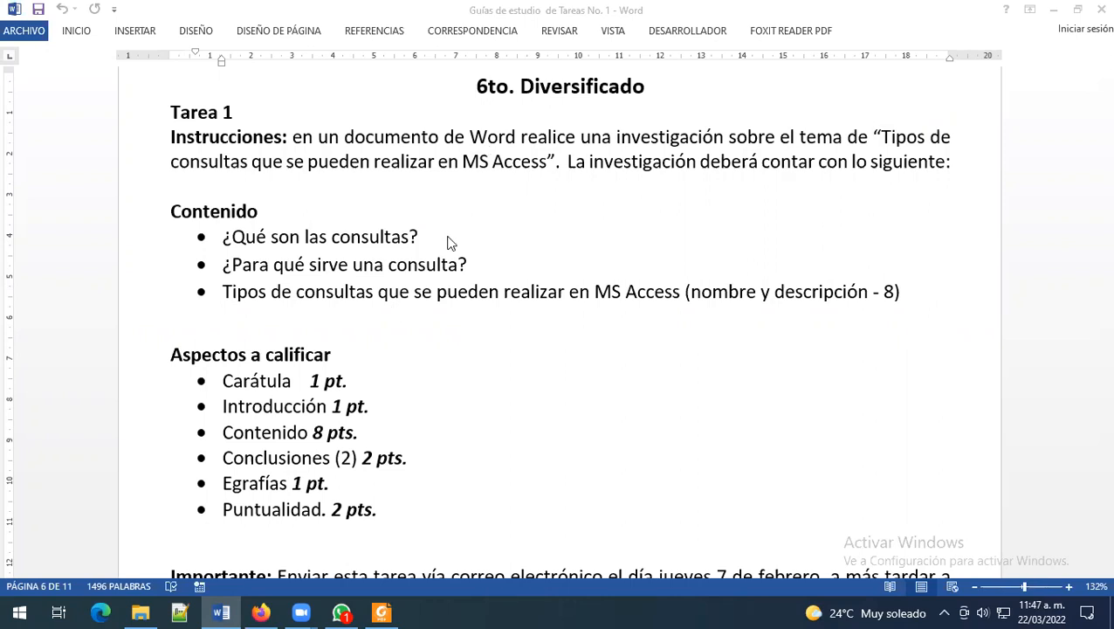
left_click_drag(442, 232, 230, 236)
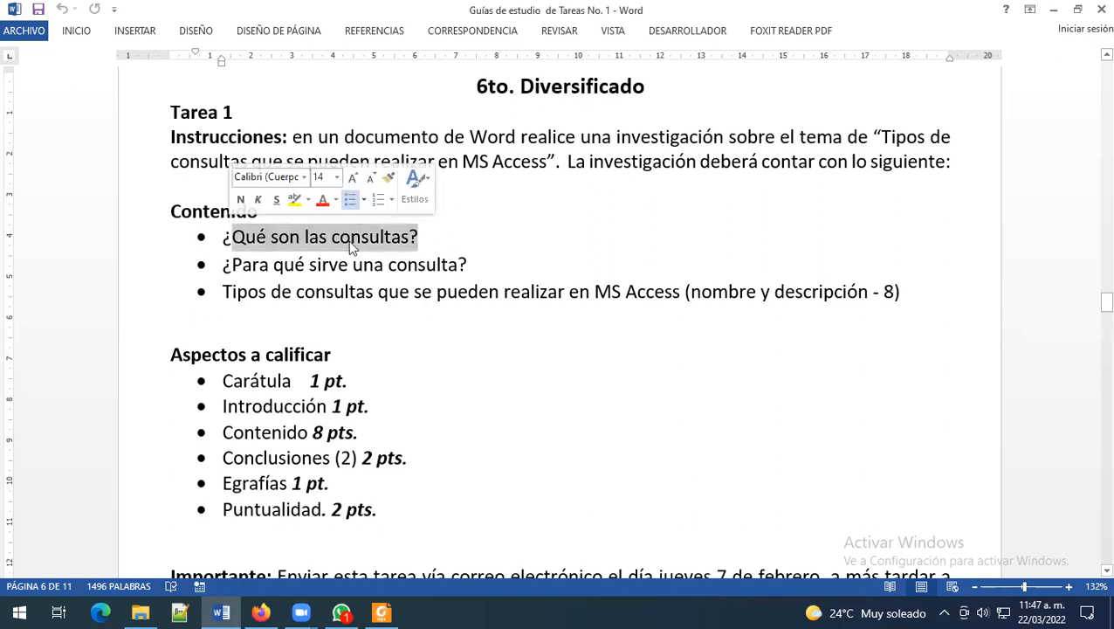
left_click(454, 240)
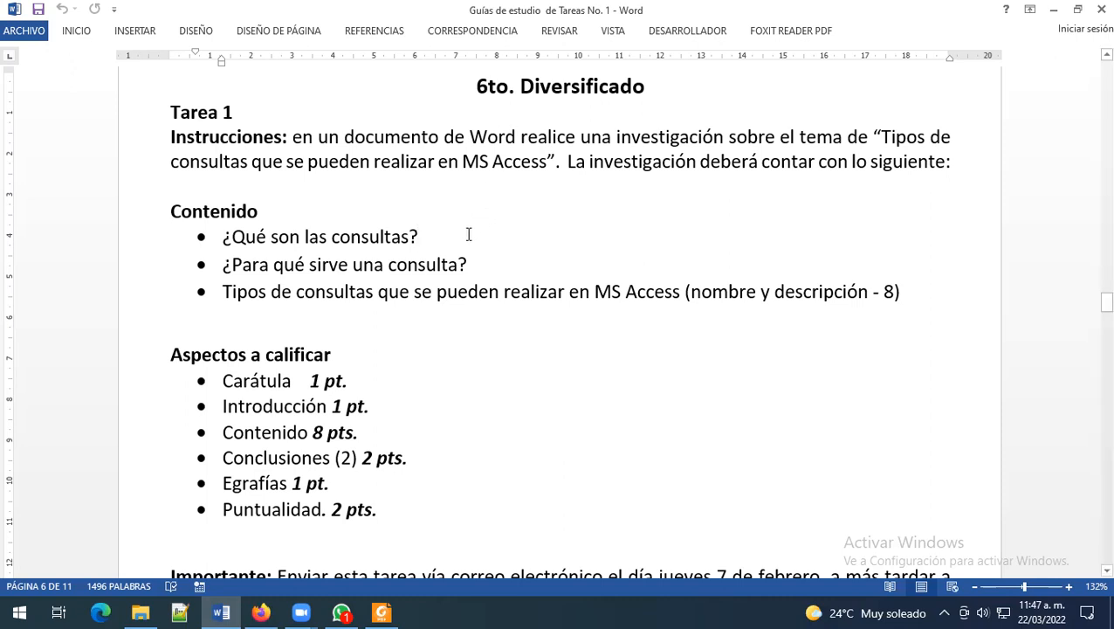
Step: Examine the content items on what a query is for and the MS Access query types, highlighting "nombre y descripción - 8"
left_click_drag(472, 264, 215, 264)
left_click(522, 239)
left_click_drag(685, 293, 199, 295)
left_click(726, 301)
left_click_drag(691, 293, 801, 302)
left_click(856, 310)
left_click_drag(885, 293, 690, 295)
left_click(768, 343)
left_click_drag(890, 293, 690, 295)
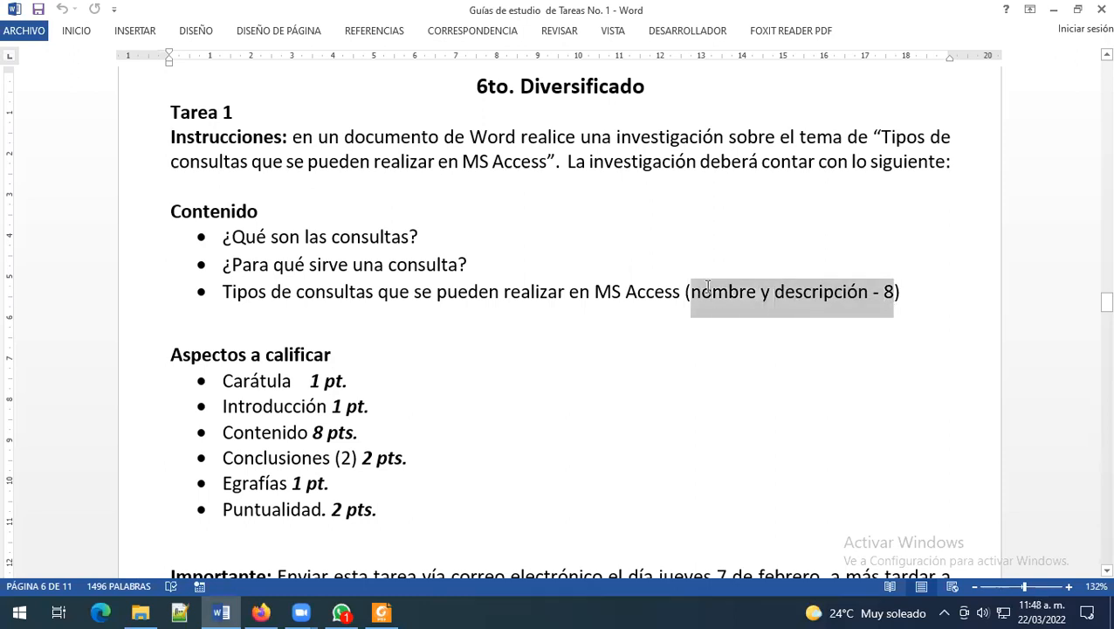
left_click(749, 355)
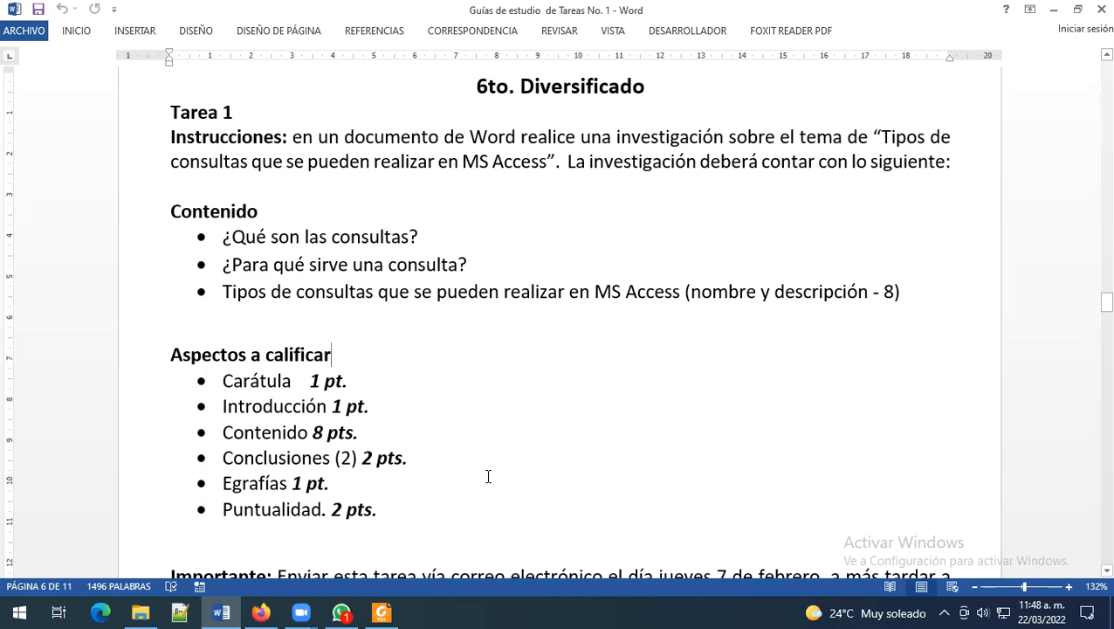
Step: Review the "Aspectos a calificar" list and the "Importante" submission note of the 6to. Diversificado task
scroll(465, 504, "down", 3)
scroll(466, 505, "down", 1)
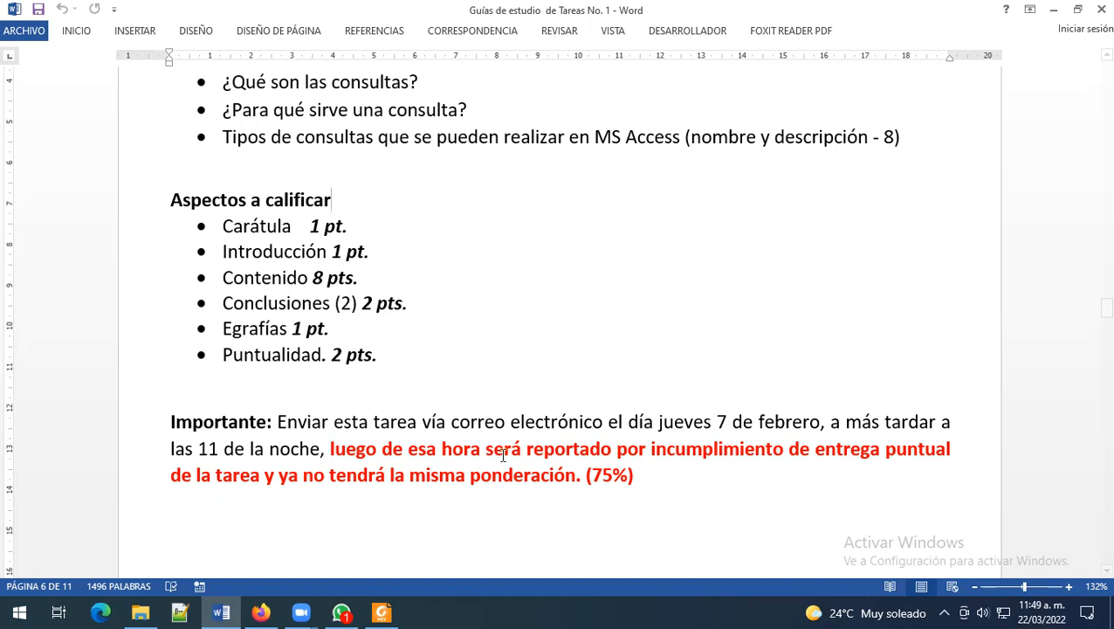
scroll(514, 431, "up", 2)
scroll(514, 430, "up", 1)
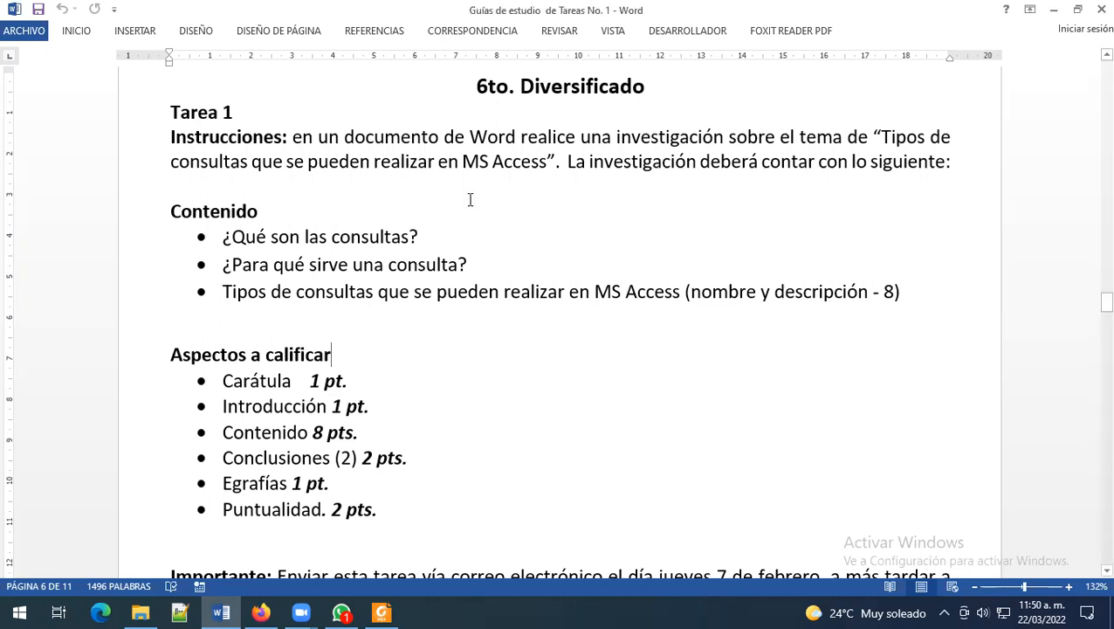
scroll(495, 239, "down", 2)
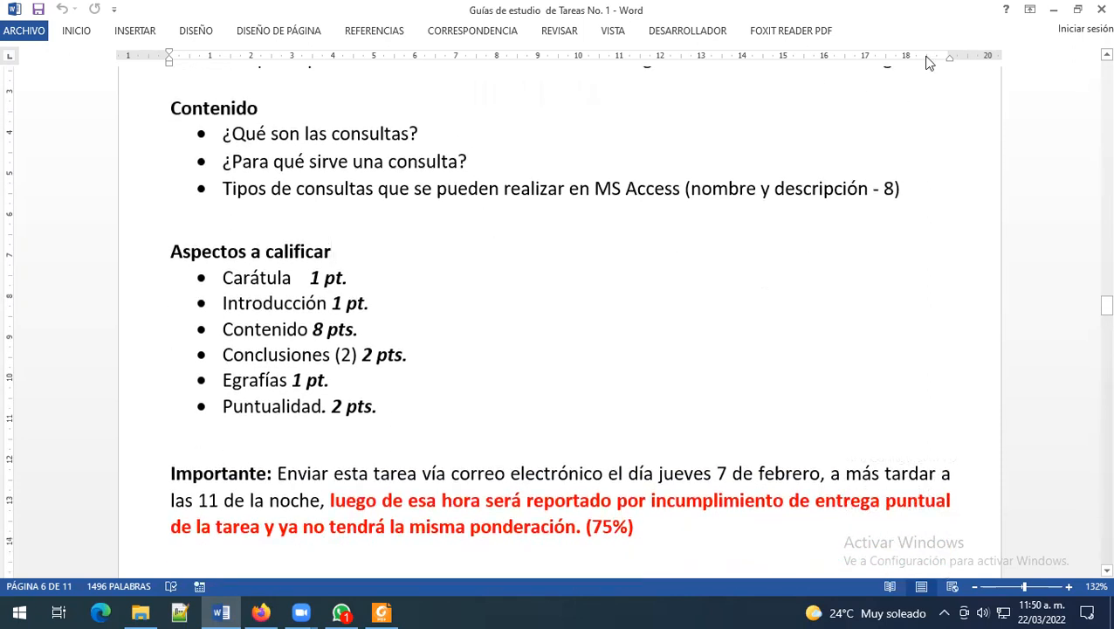
Step: Close the study guide, the drive F: folder window and the schedule PDF, and minimize the browser to show the desktop
left_click(1097, 8)
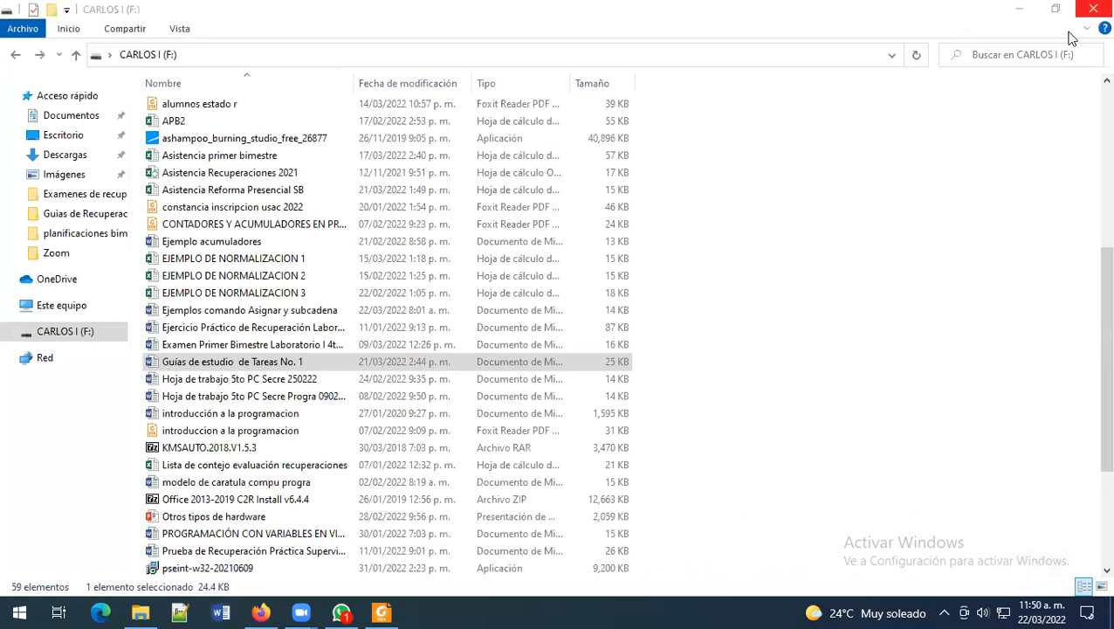
left_click(1091, 9)
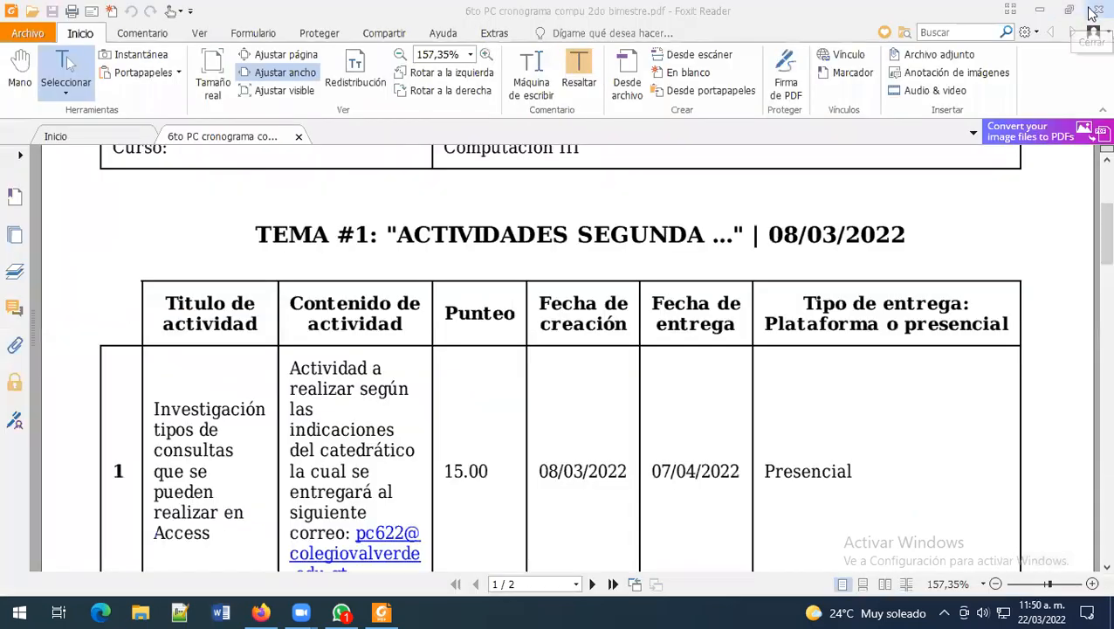
left_click(1093, 10)
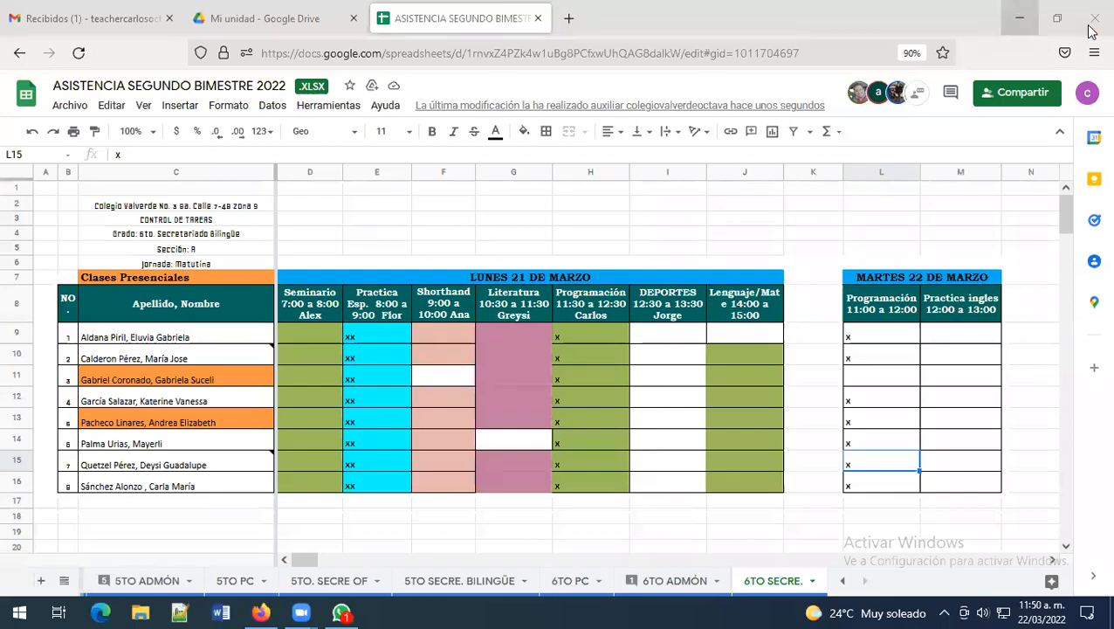
left_click(1018, 17)
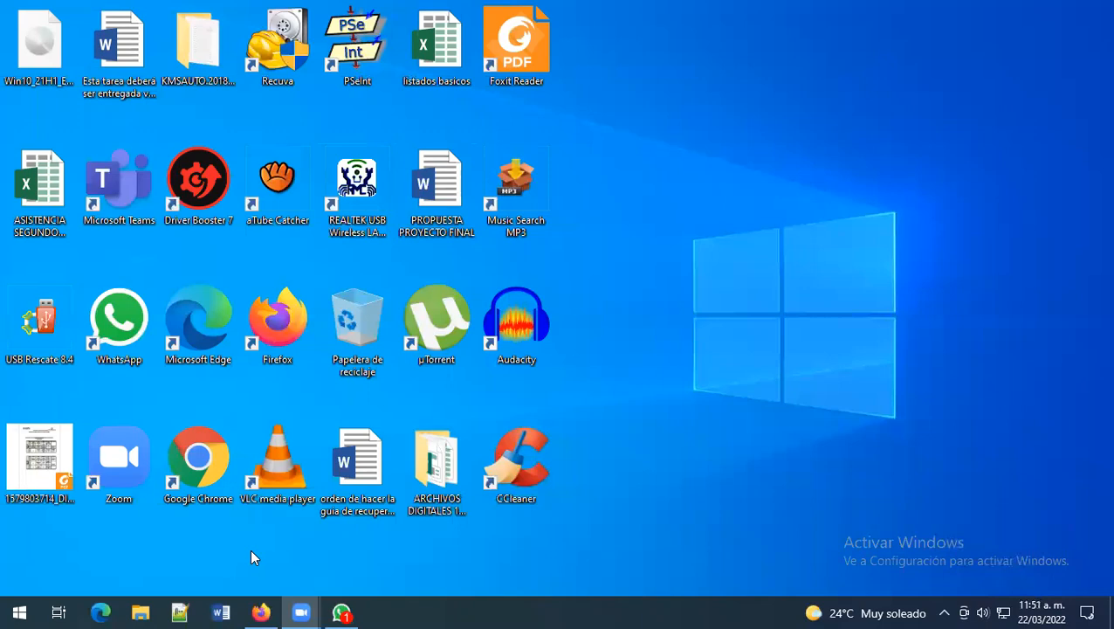
Step: Open the BD EJEMPLO1 database from the Documentos folder in Access
left_click(138, 612)
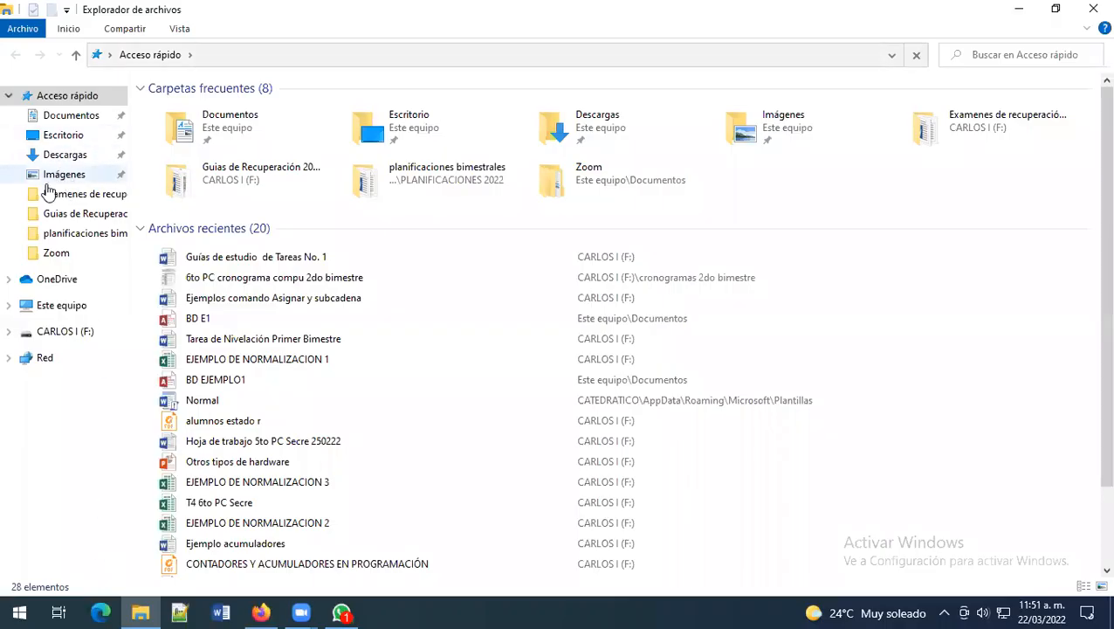
left_click(83, 310)
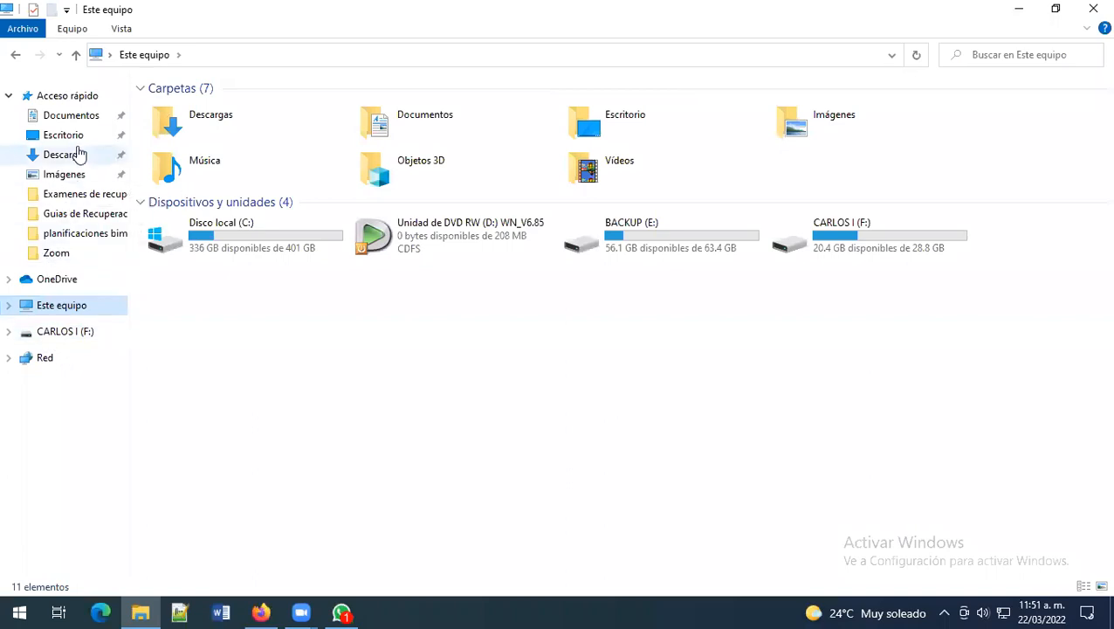
left_click(77, 116)
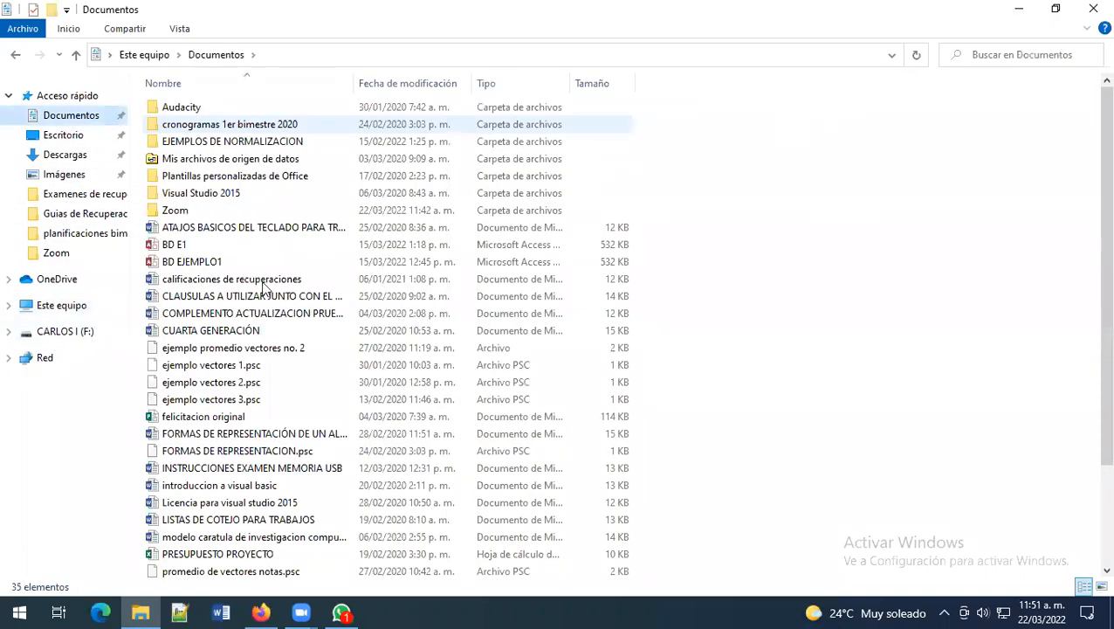
left_click(216, 263)
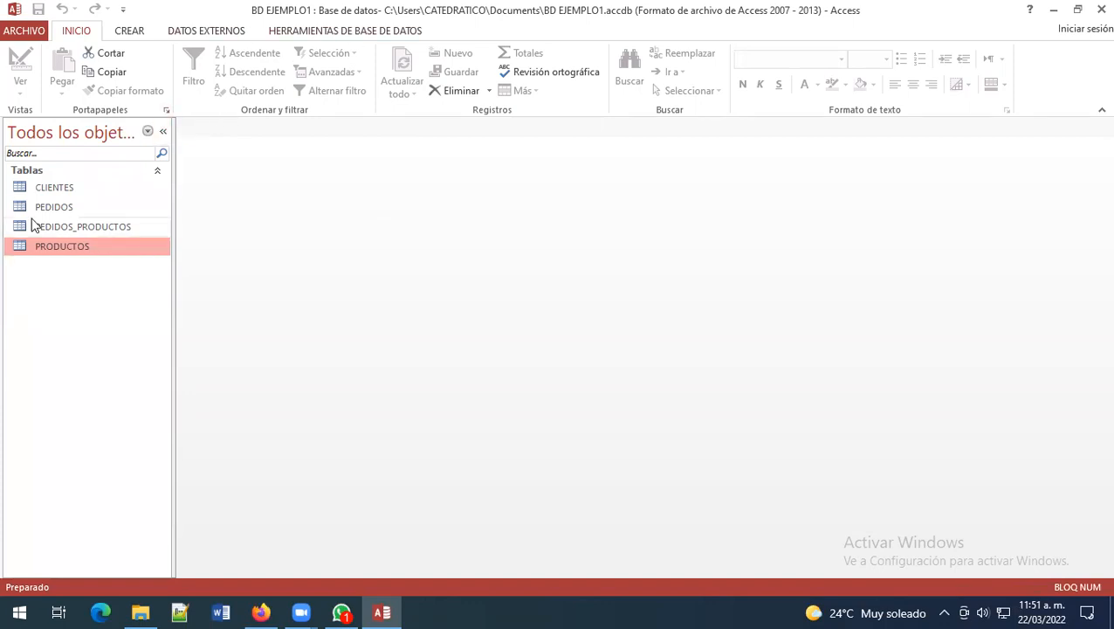
Step: Open the CLIENTES, PEDIDOS, PEDIDOS_PRODUCTOS and PRODUCTOS tables in datasheet view
left_click(74, 188)
double_click(71, 189)
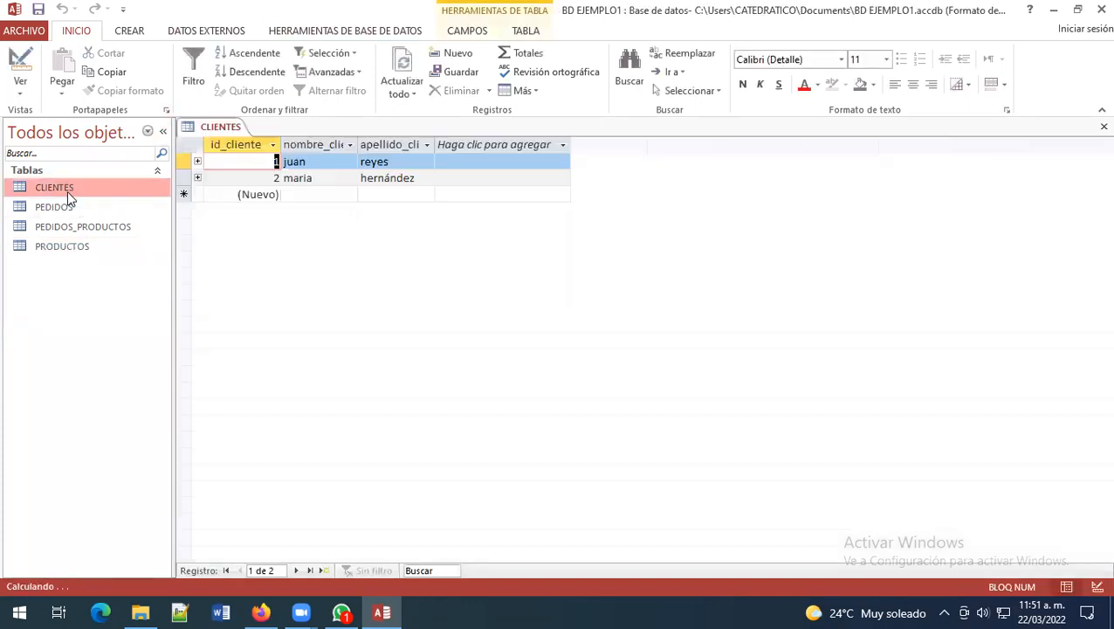
double_click(76, 208)
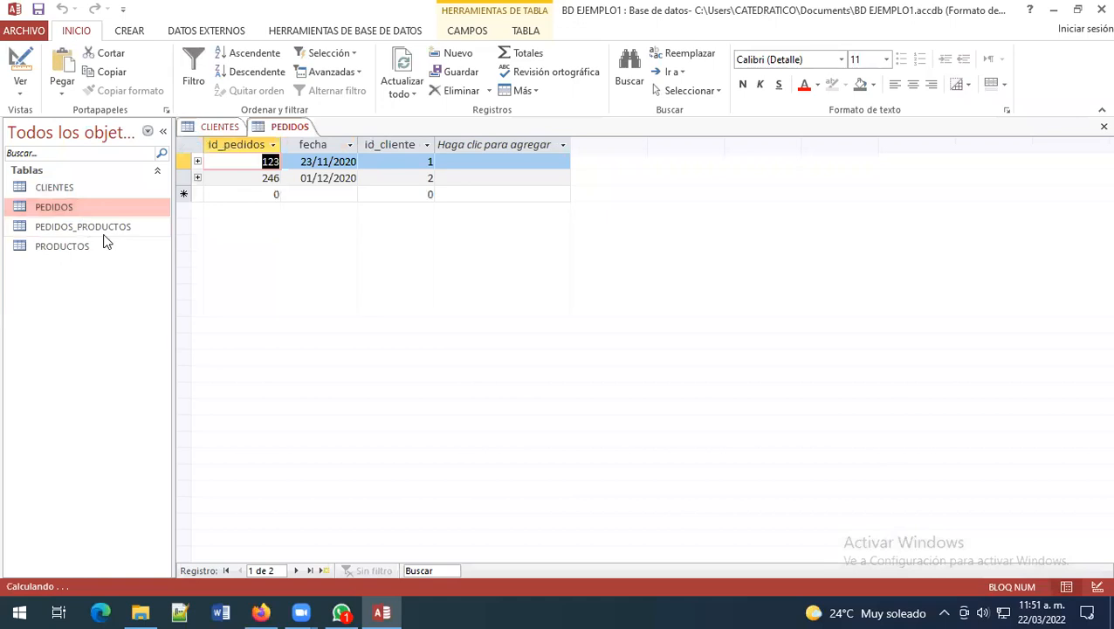
double_click(100, 228)
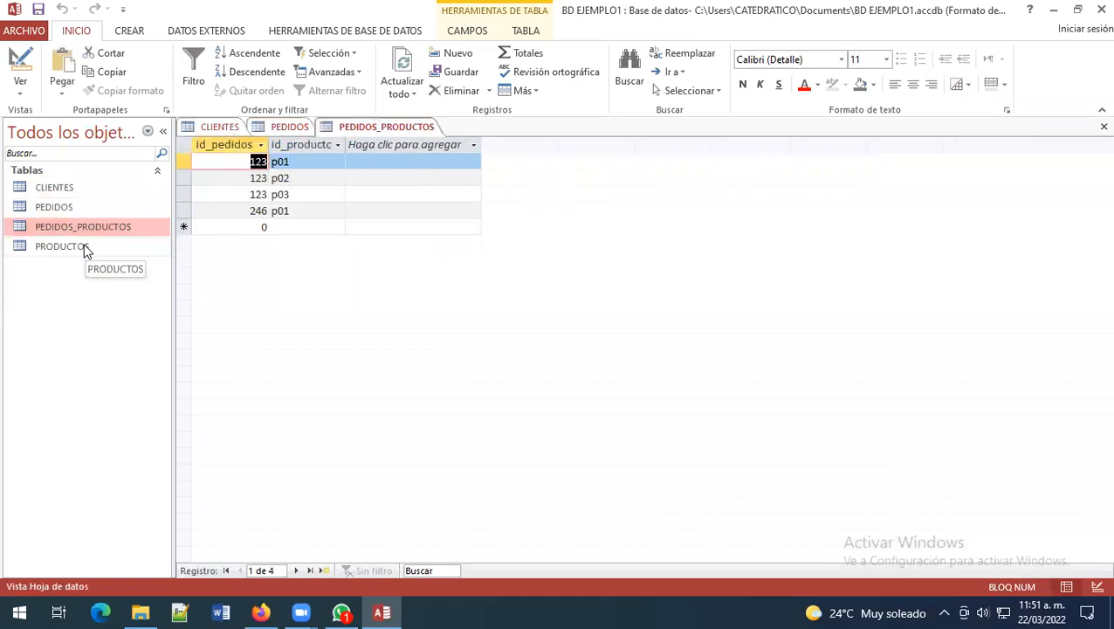
double_click(88, 247)
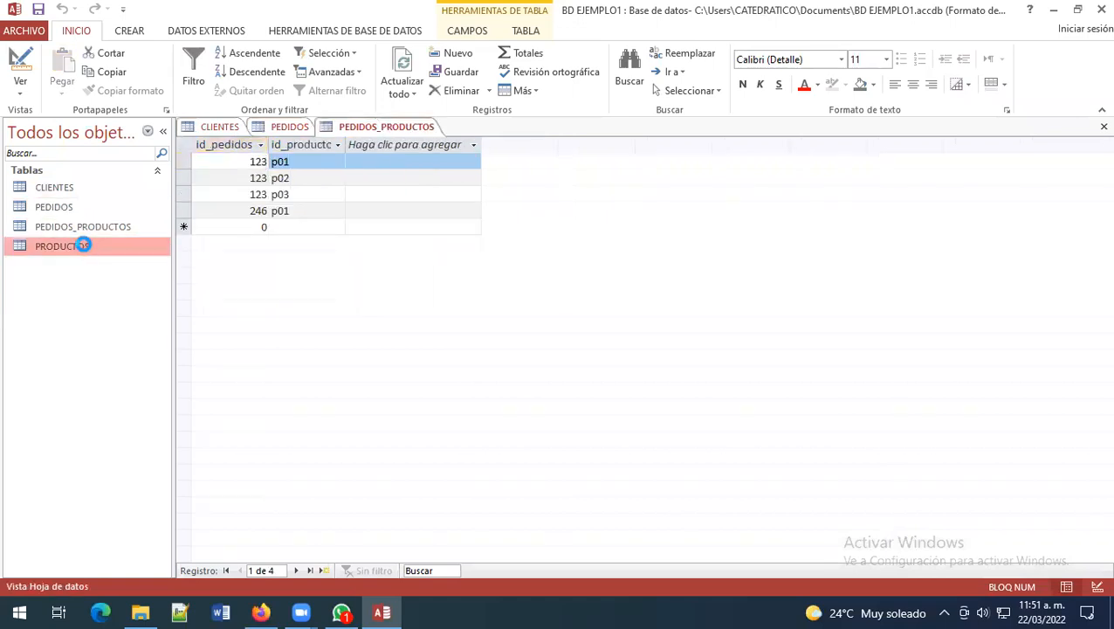
Step: Display the relationships diagram and reposition PEDIDOS_PRODUCTOS higher and CLIENTES lower, closer to the PEDIDOS table
left_click(308, 33)
left_click(213, 70)
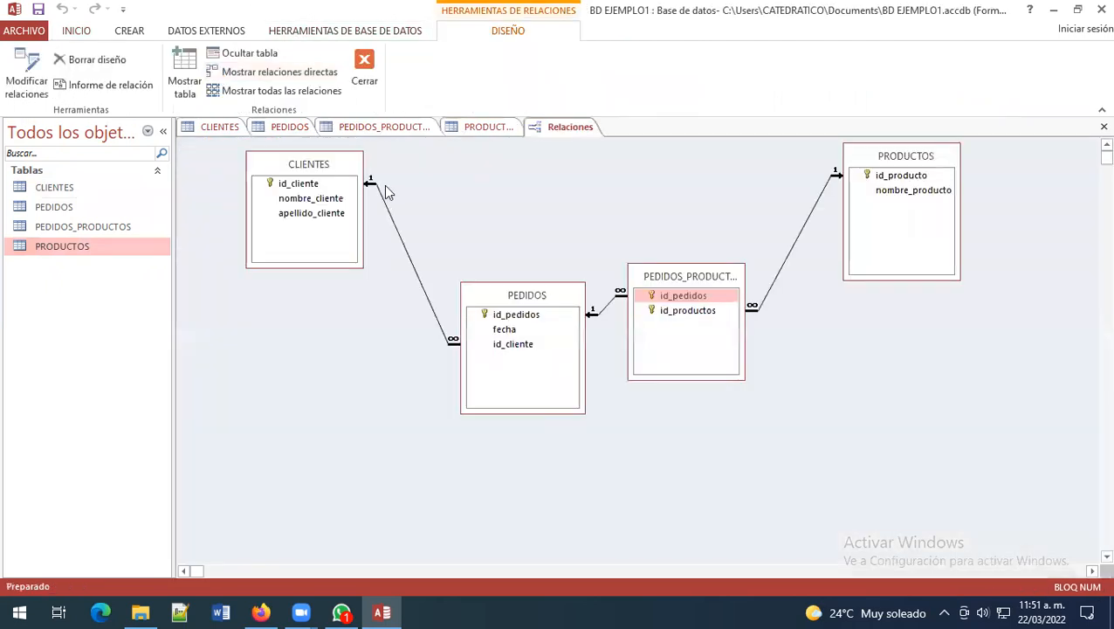
left_click_drag(676, 277, 695, 215)
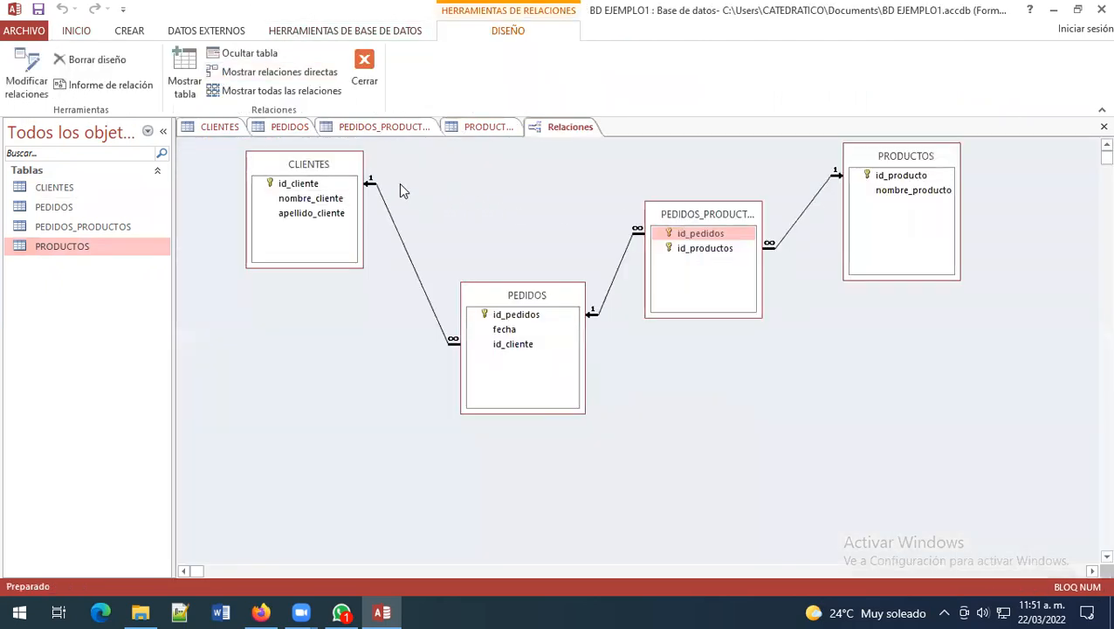
left_click_drag(301, 183, 331, 239)
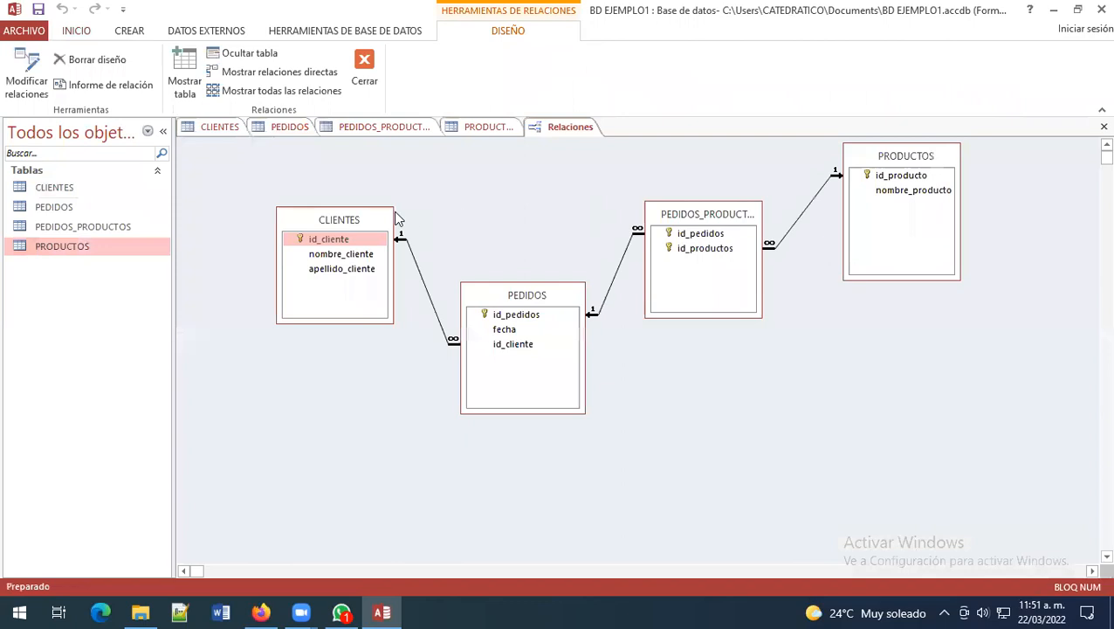
Step: In the CLIENTES table, expand both client records and examine the order and date linked to each one
left_click(214, 127)
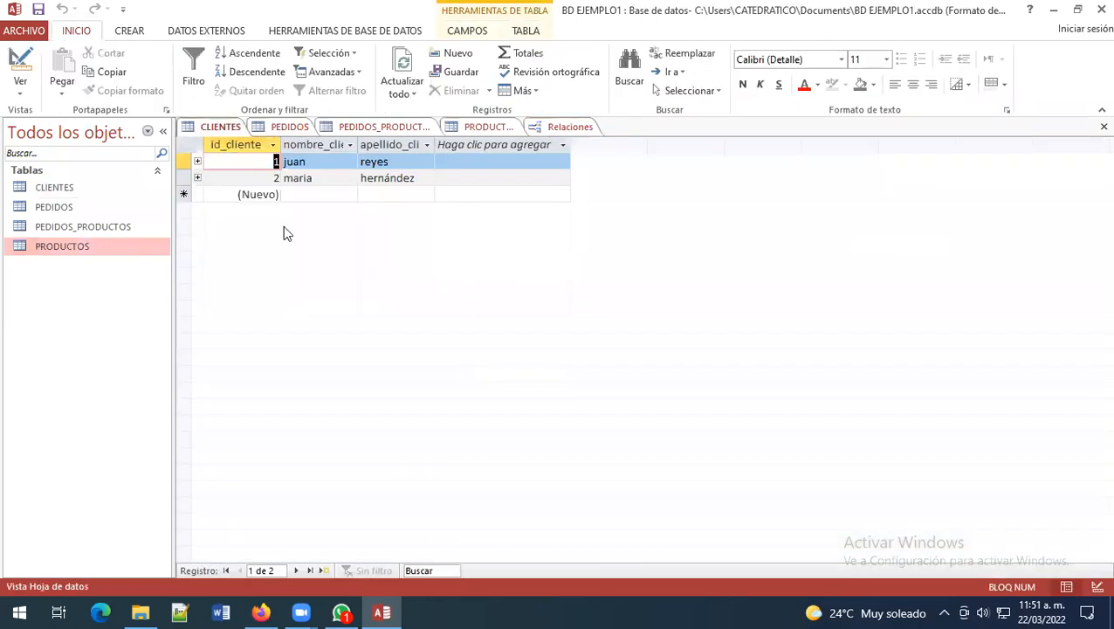
left_click(345, 182)
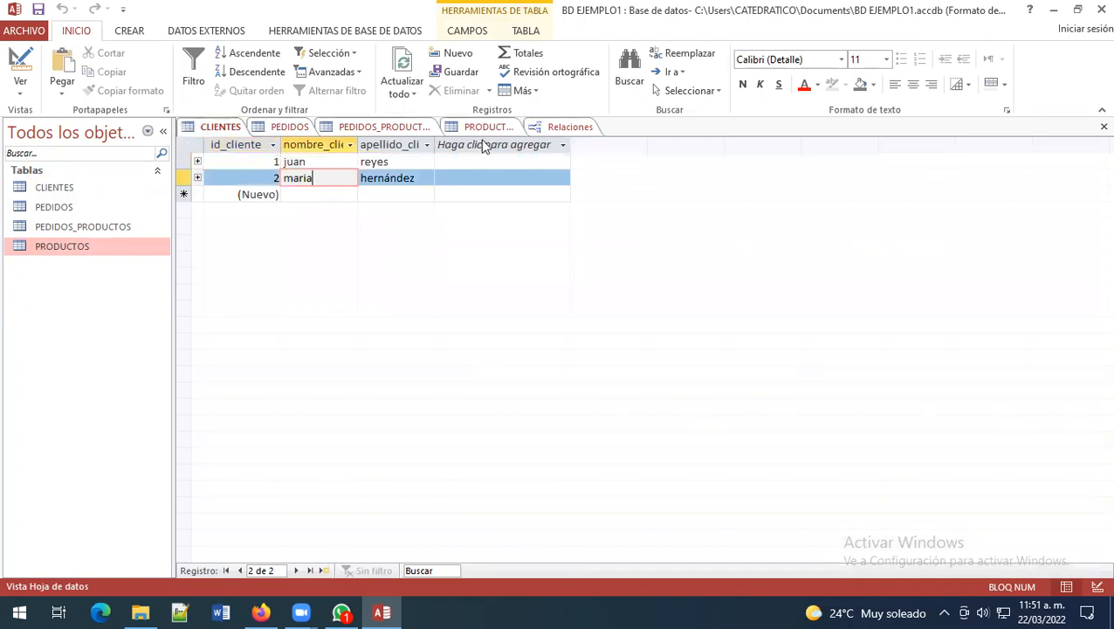
left_click(197, 163)
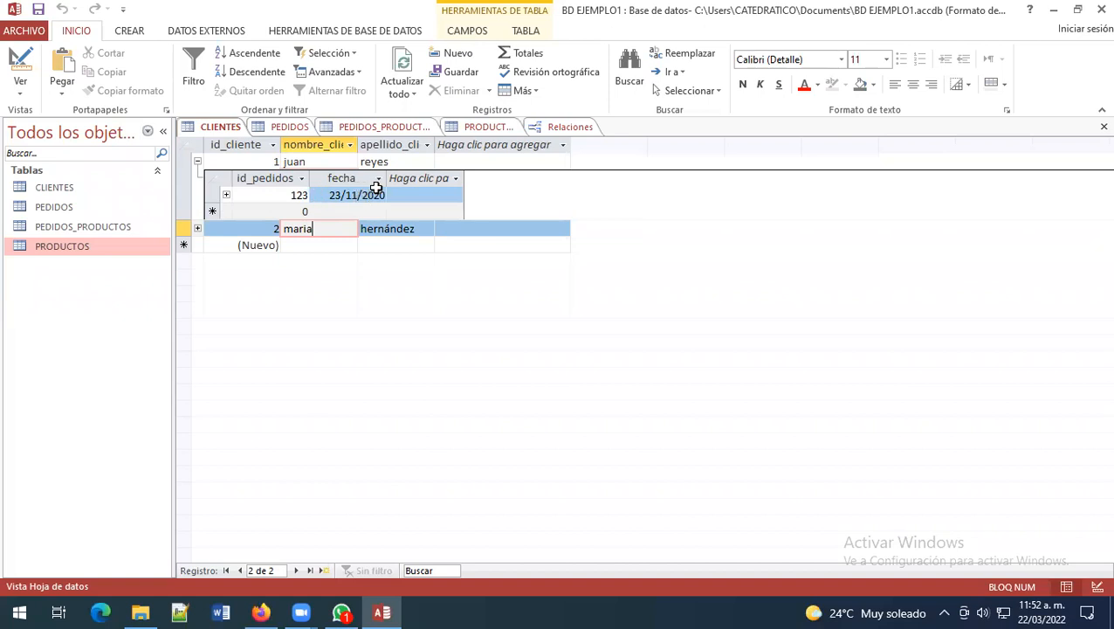
left_click(198, 228)
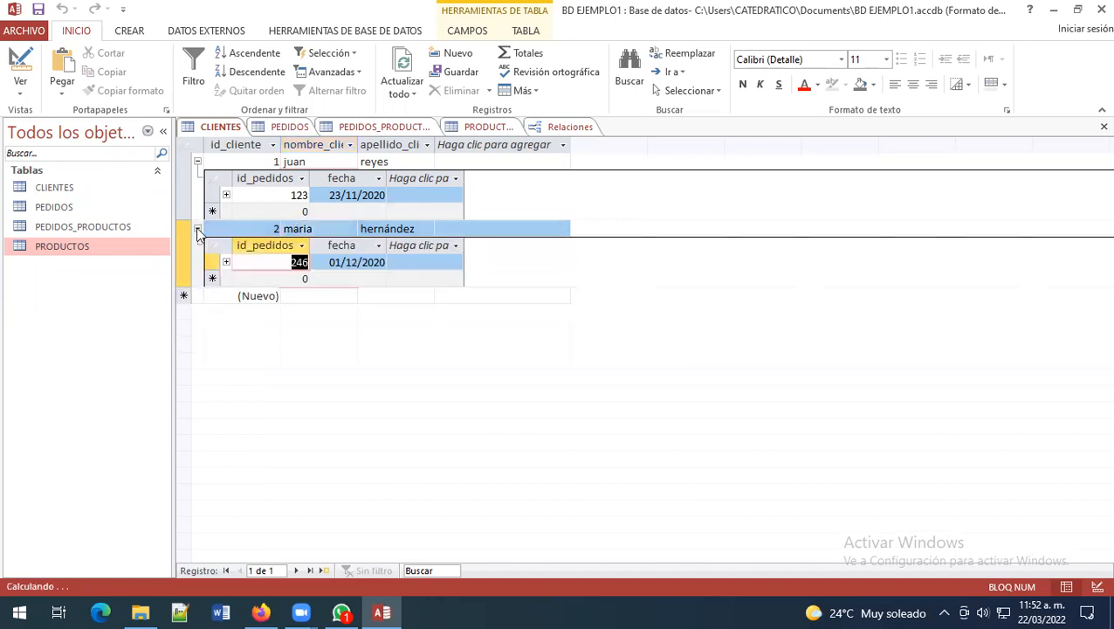
left_click(400, 261)
left_click(337, 262)
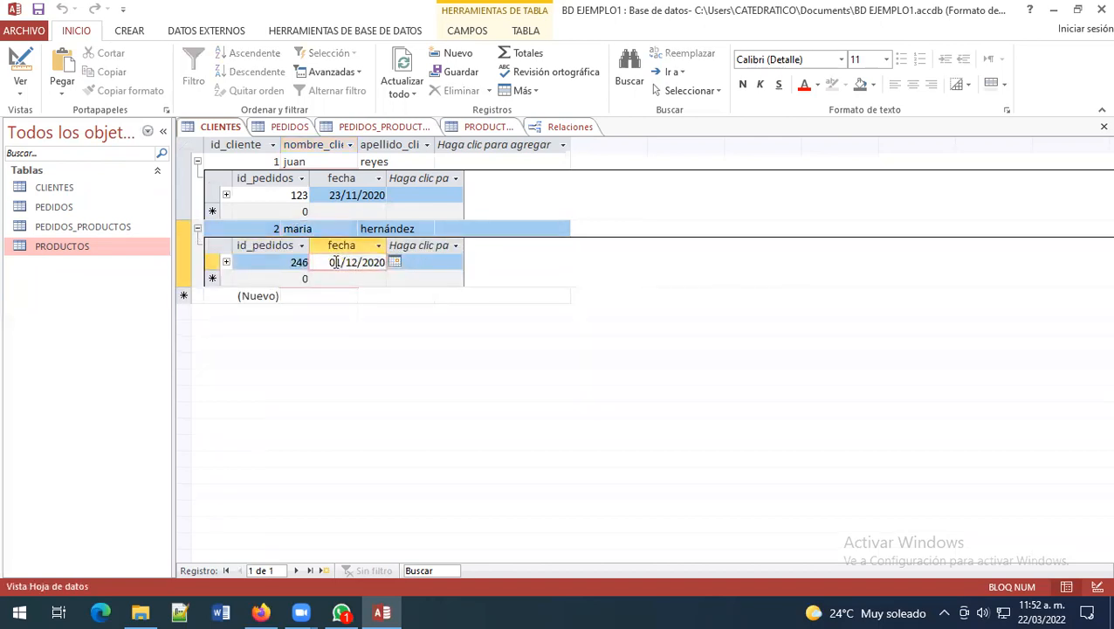
left_click_drag(324, 262, 413, 264)
left_click(413, 264)
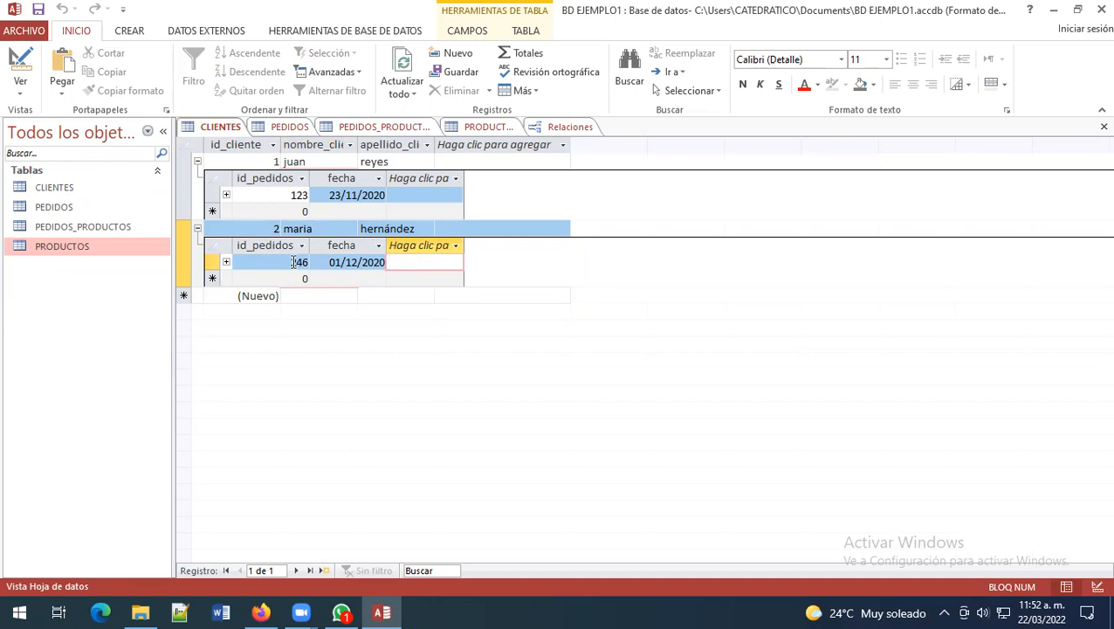
Step: Return to the relationships diagram and place the CLIENTES and PEDIDOS tables side by side
left_click(546, 131)
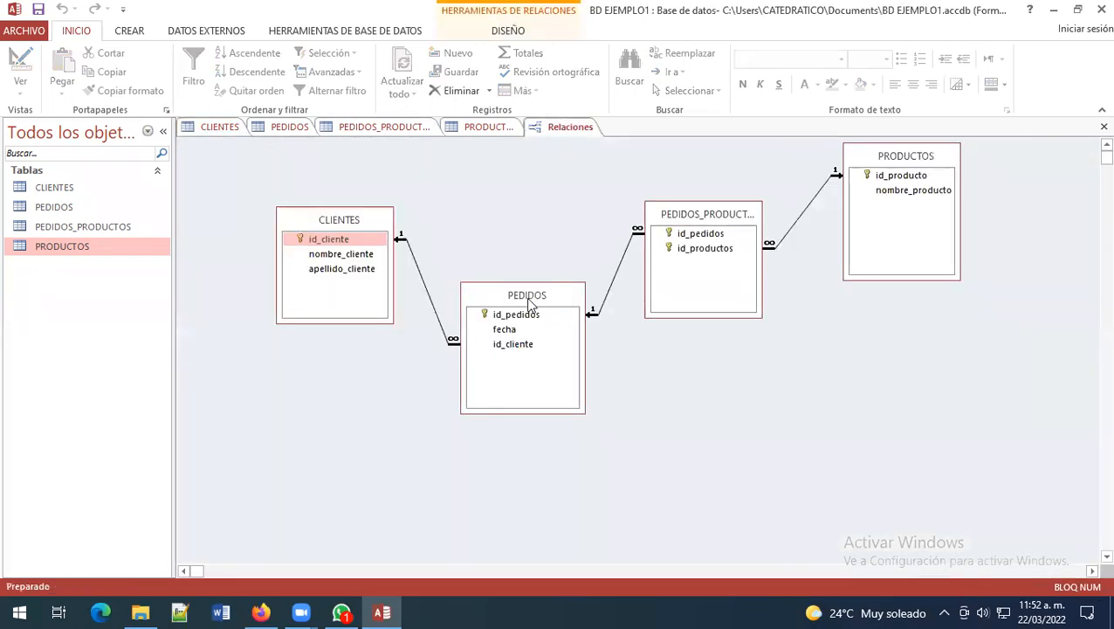
left_click_drag(367, 225, 402, 291)
left_click_drag(476, 299, 433, 290)
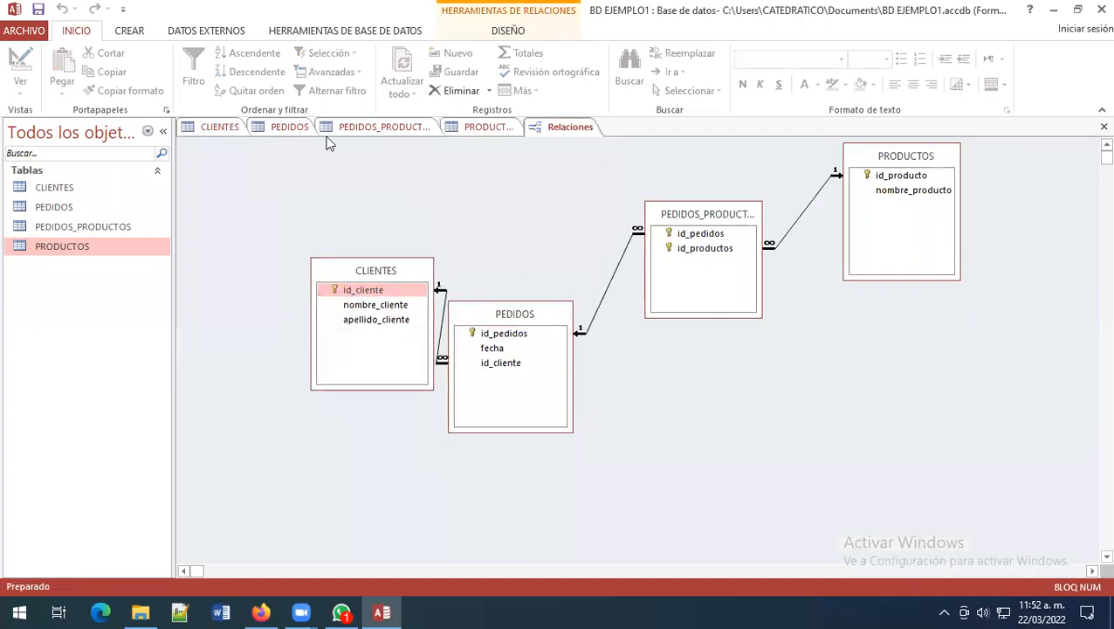
Step: Revisit CLIENTES, then expand the order dated 23/11/2020 in PEDIDOS and examine its product codes
left_click(220, 127)
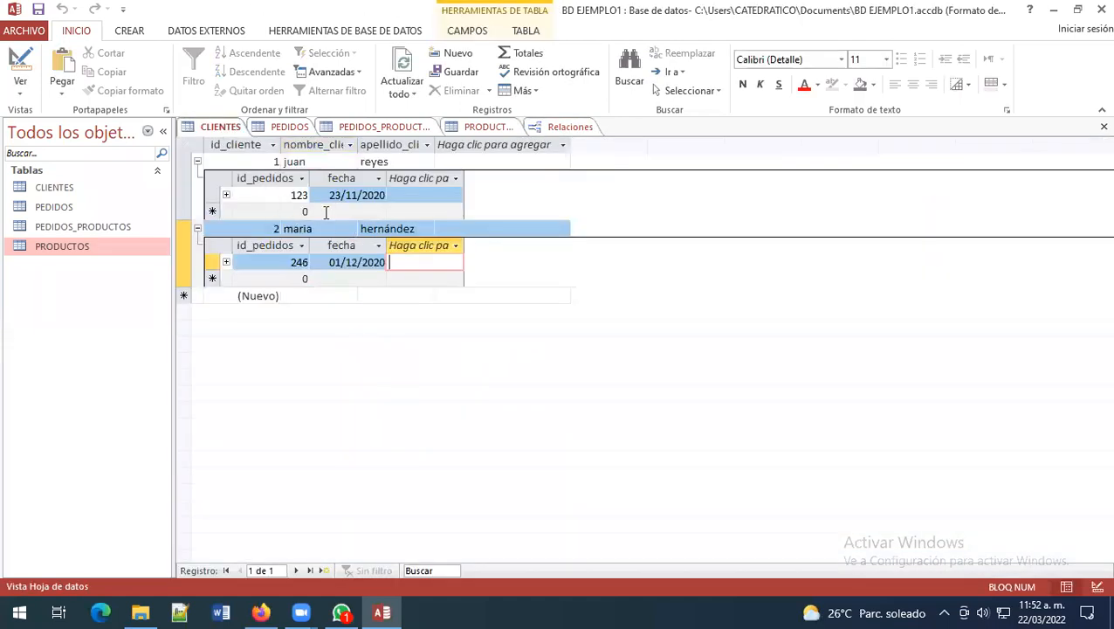
left_click(288, 127)
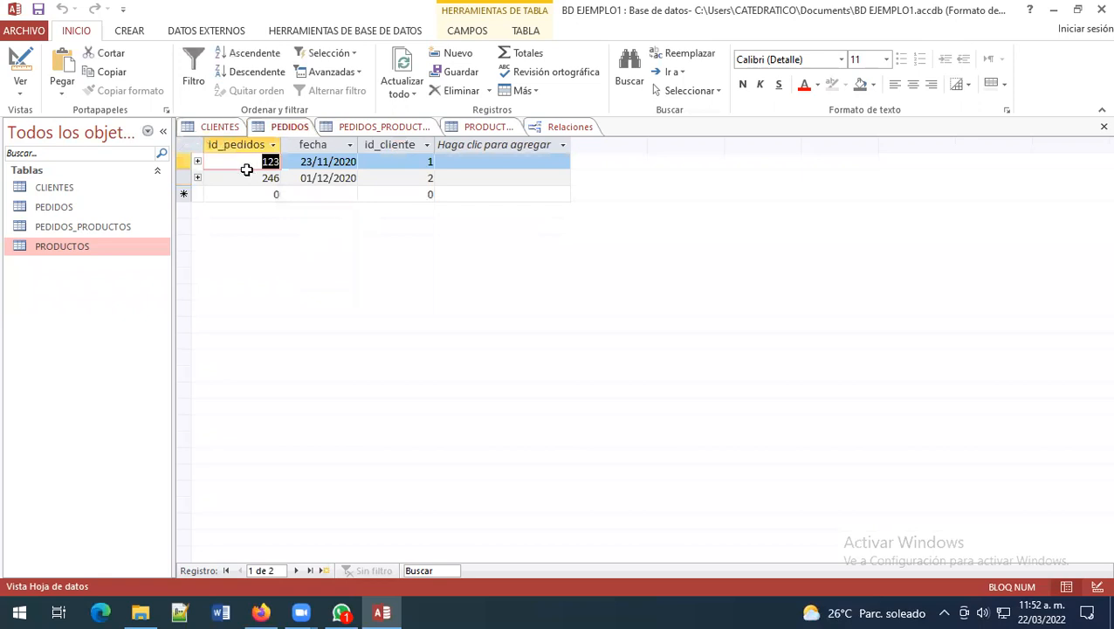
left_click(199, 163)
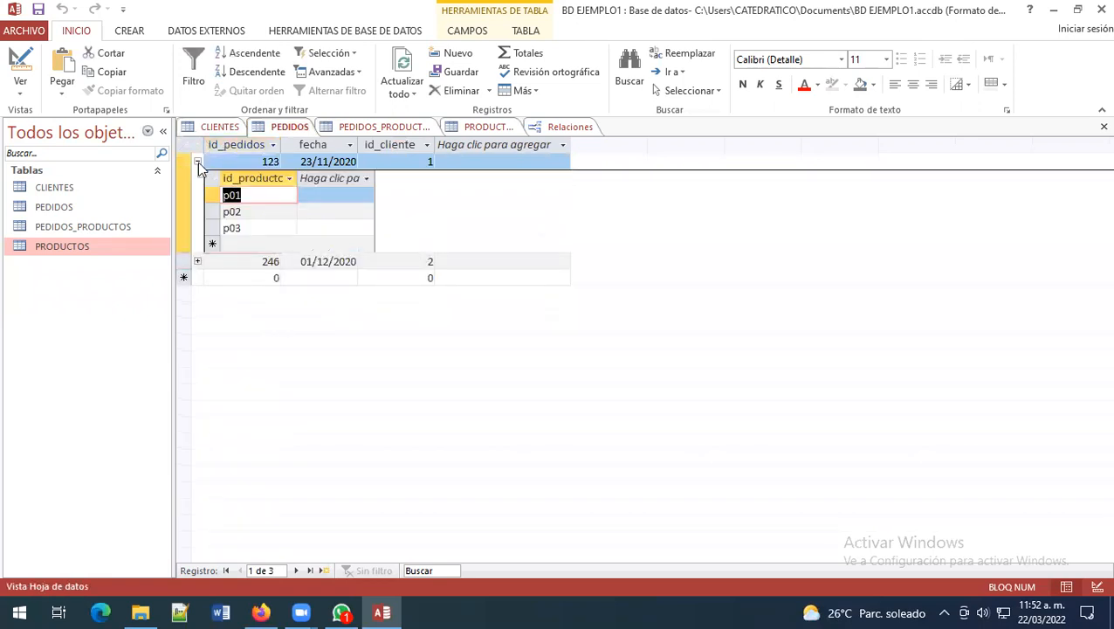
left_click(198, 163)
left_click(198, 163)
left_click(251, 213)
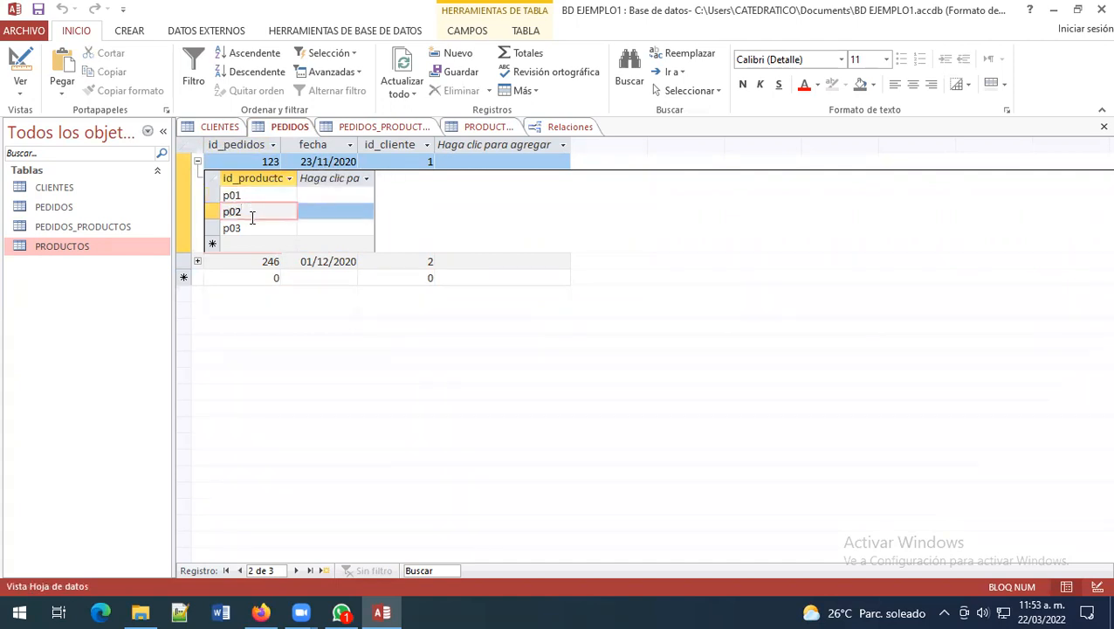
left_click(251, 227)
left_click(248, 219)
left_click(246, 206)
left_click(247, 194)
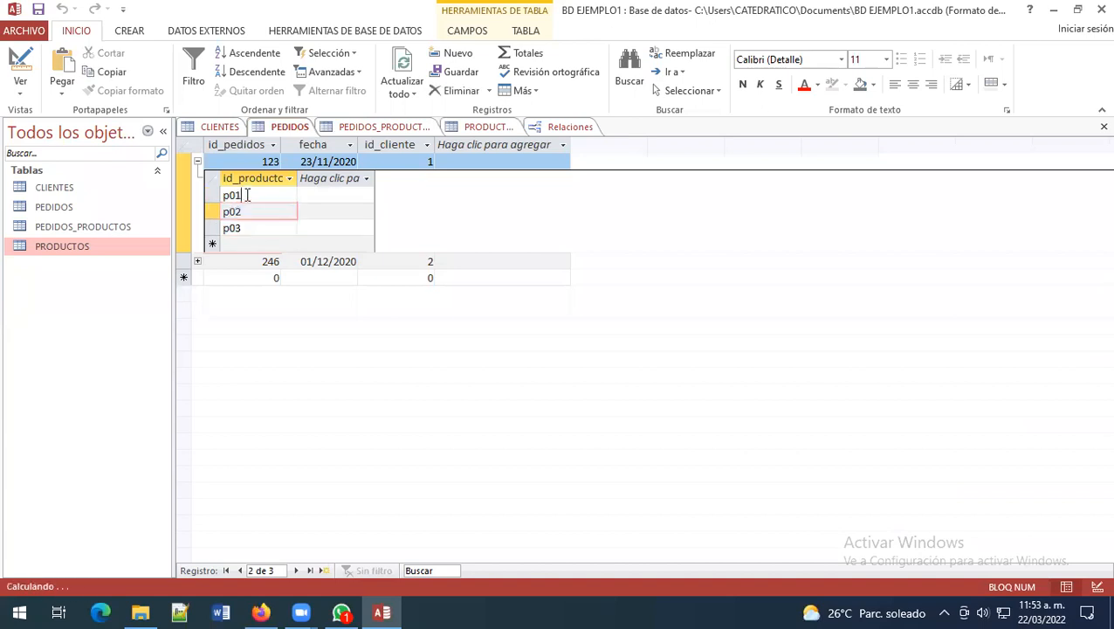
Step: Expand the order dated 01/12/2020 in PEDIDOS and highlight its linked product code
left_click(199, 261)
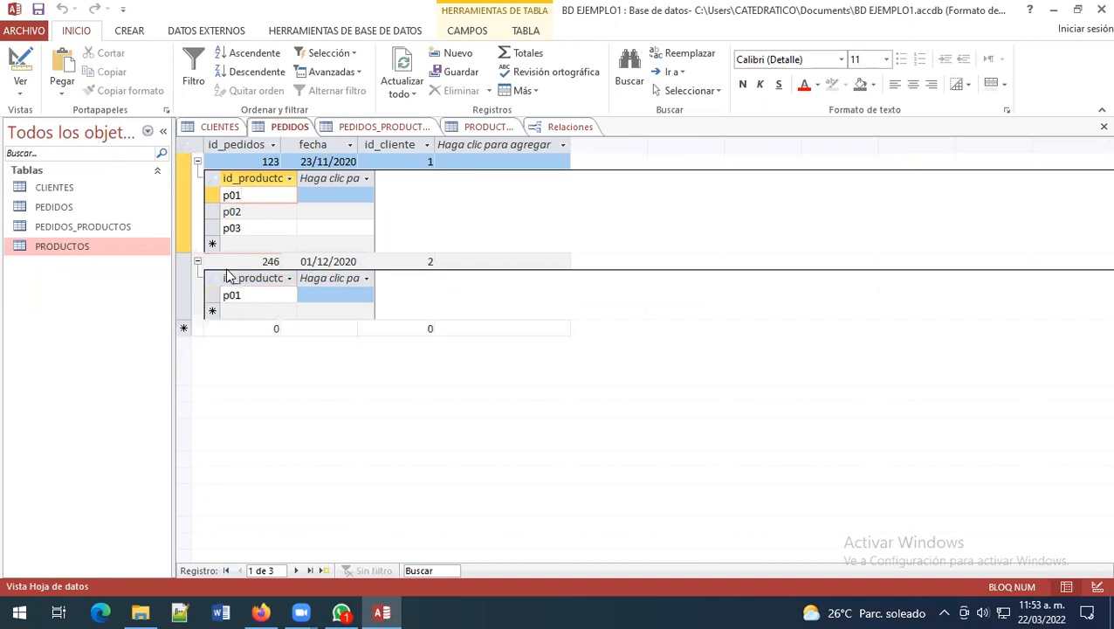
left_click(272, 260)
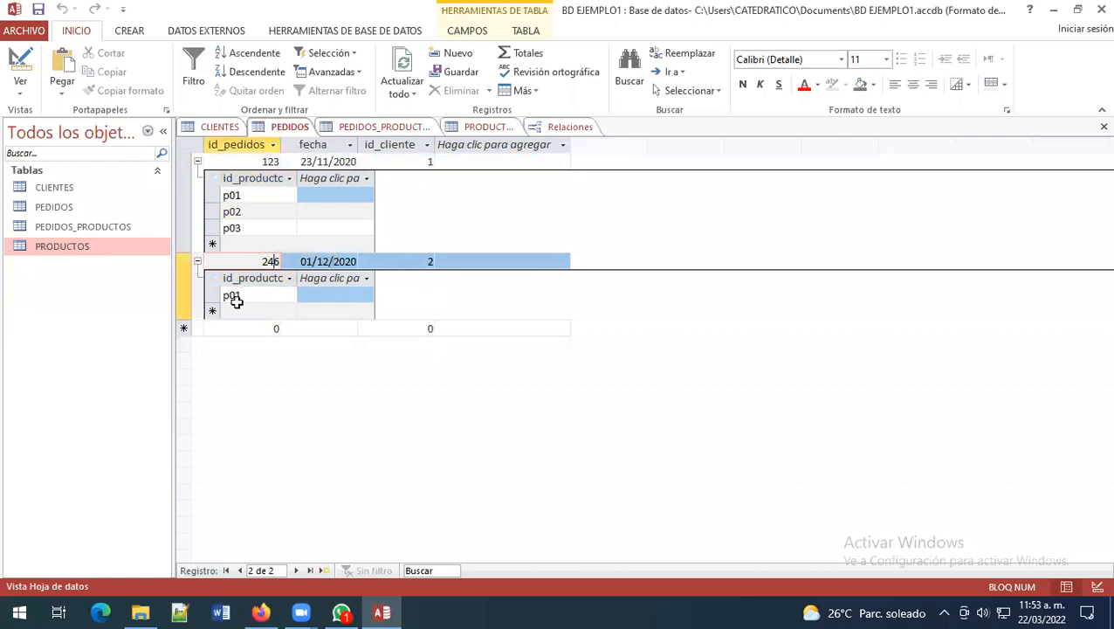
left_click_drag(263, 292, 214, 292)
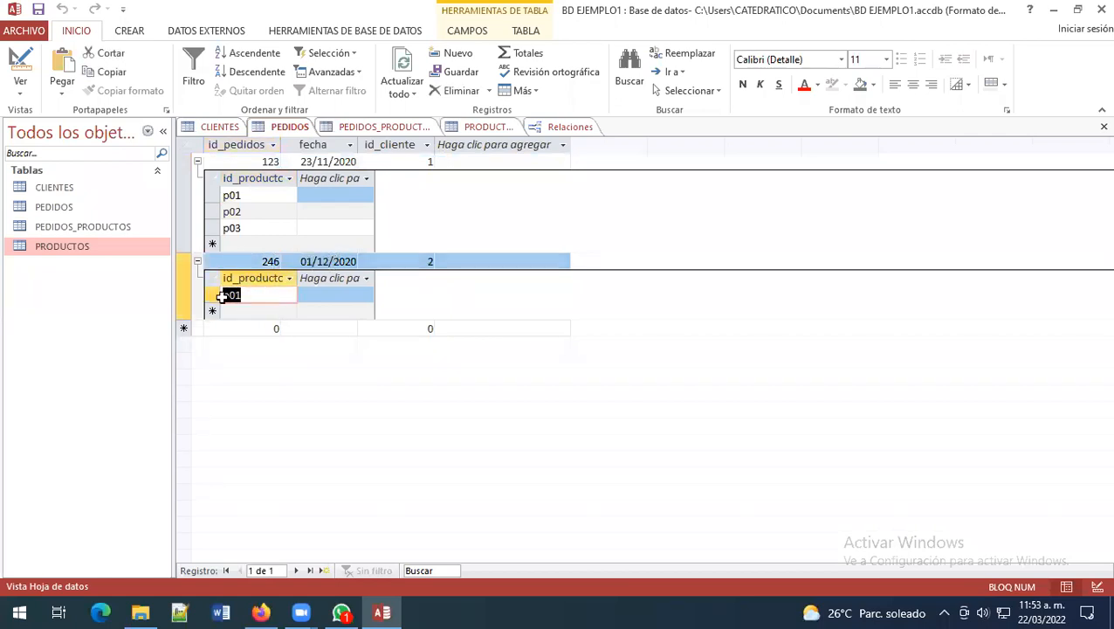
left_click(273, 295)
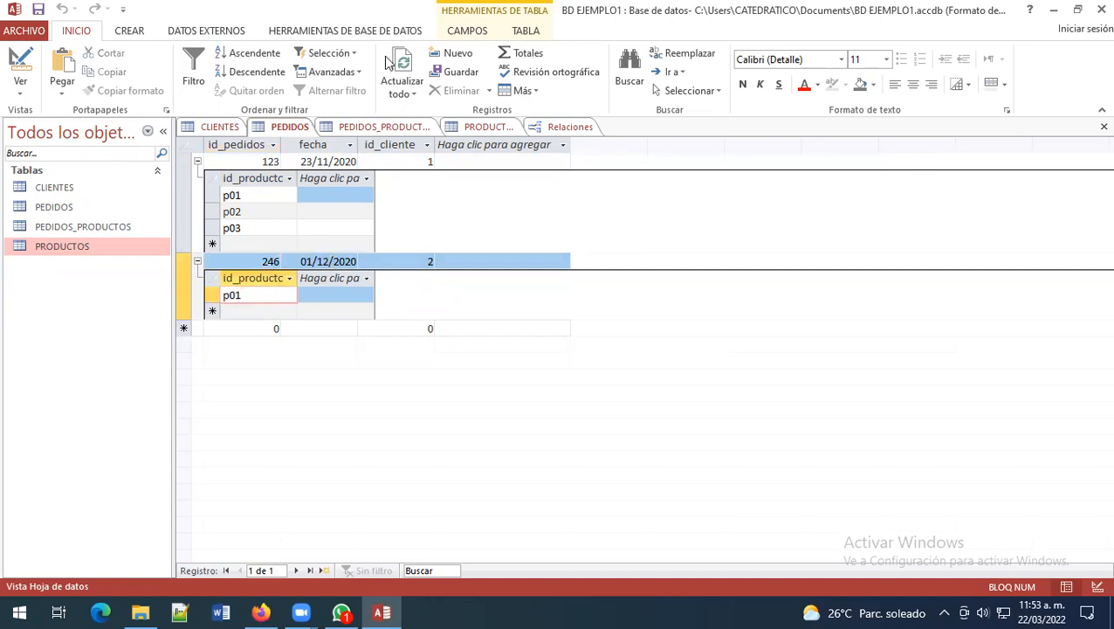
Step: Compare the order and product pairs in PEDIDOS_PRODUCTOS with the expanded records in PEDIDOS
left_click(385, 129)
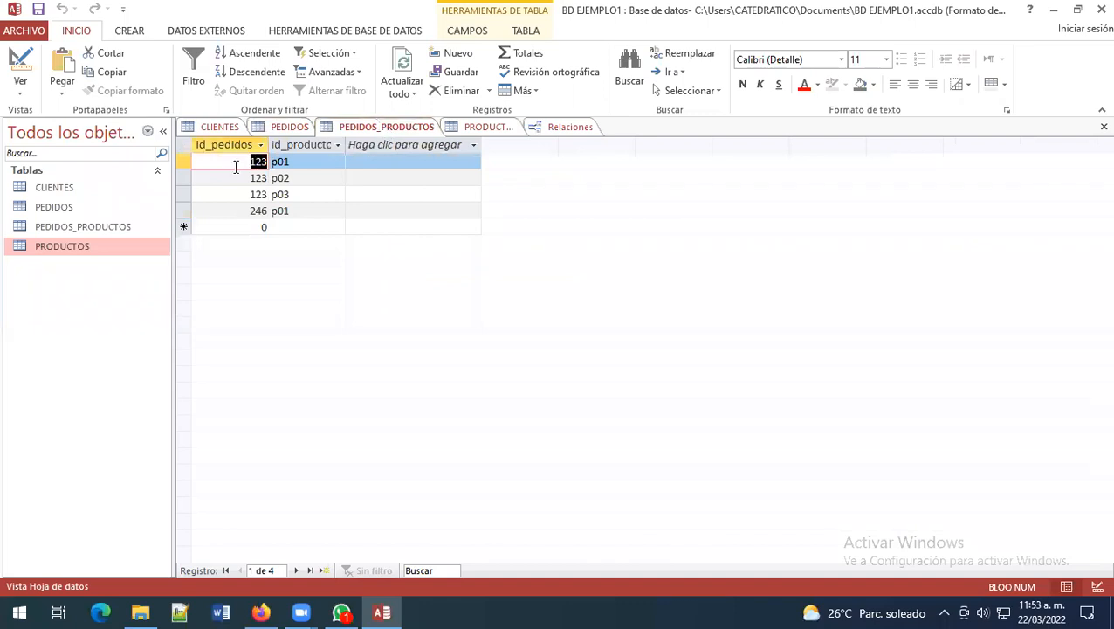
key("Tab")
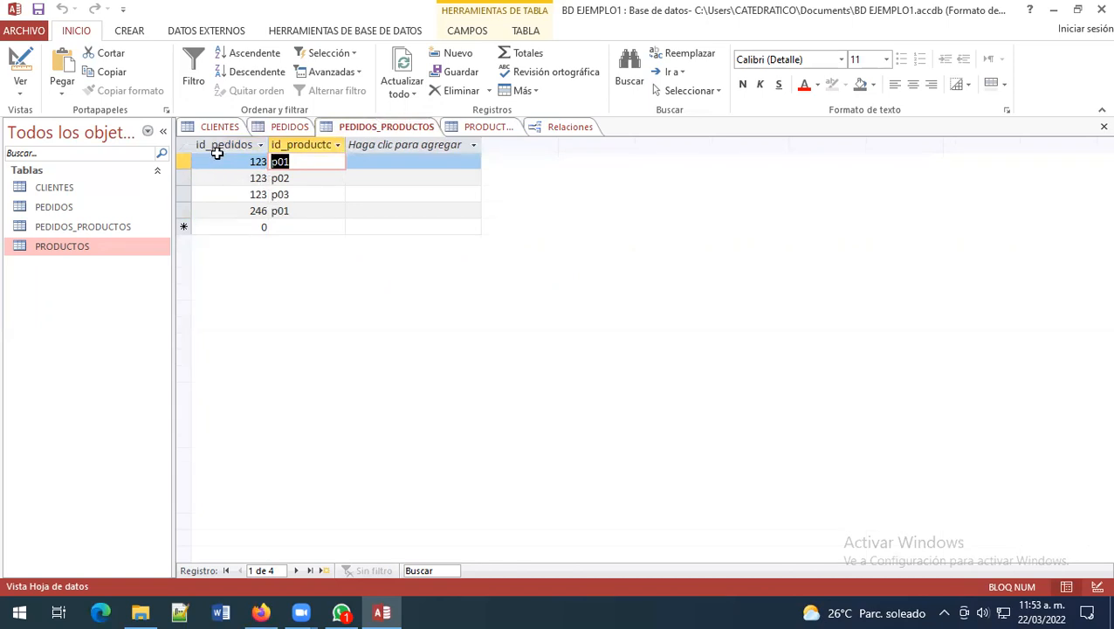
left_click(281, 128)
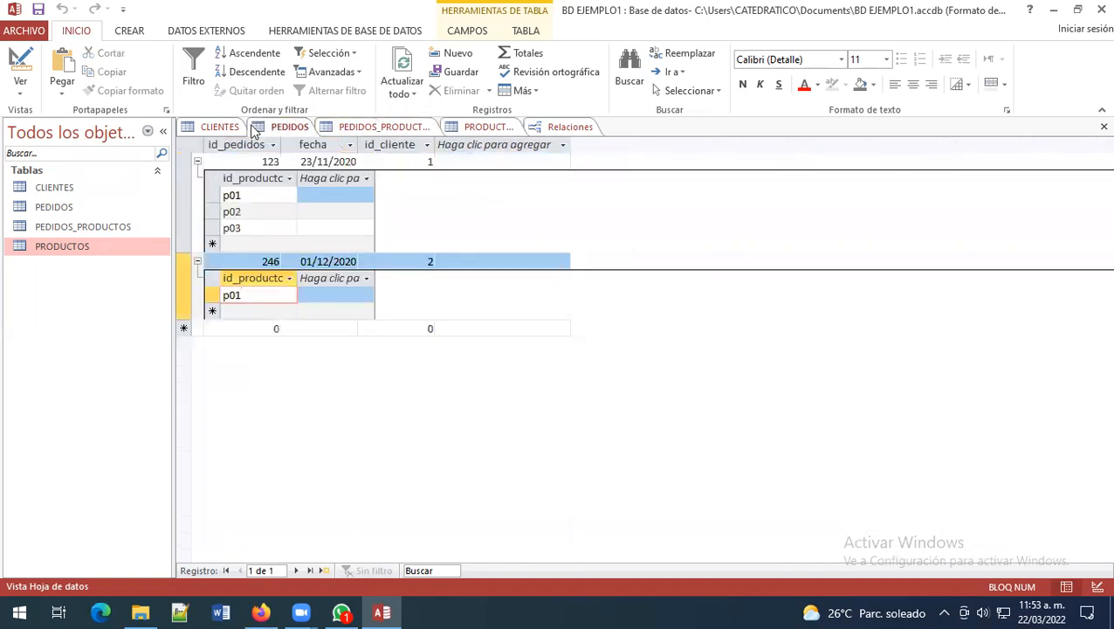
left_click(365, 128)
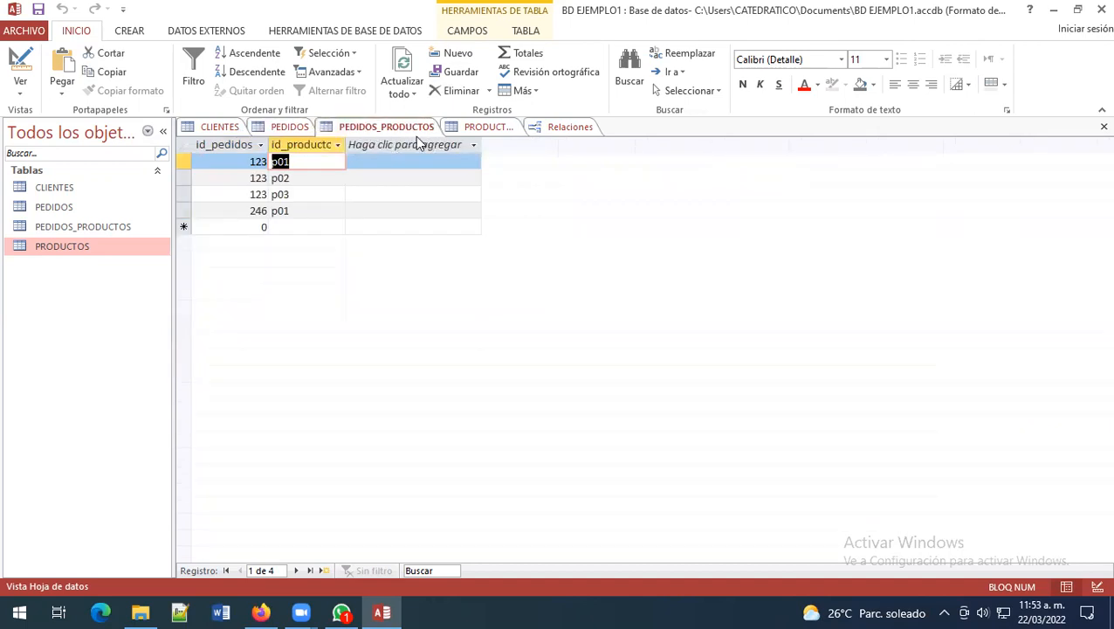
Step: In the PRODUCTOS table, examine the product list and the orders linked to product p01
left_click(480, 131)
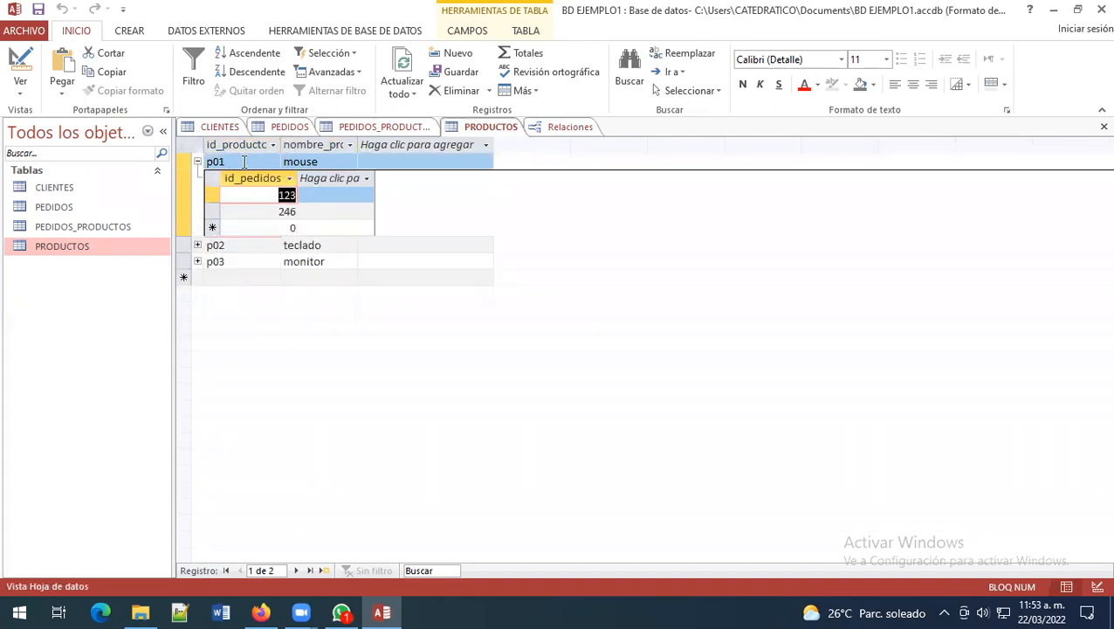
left_click(197, 162)
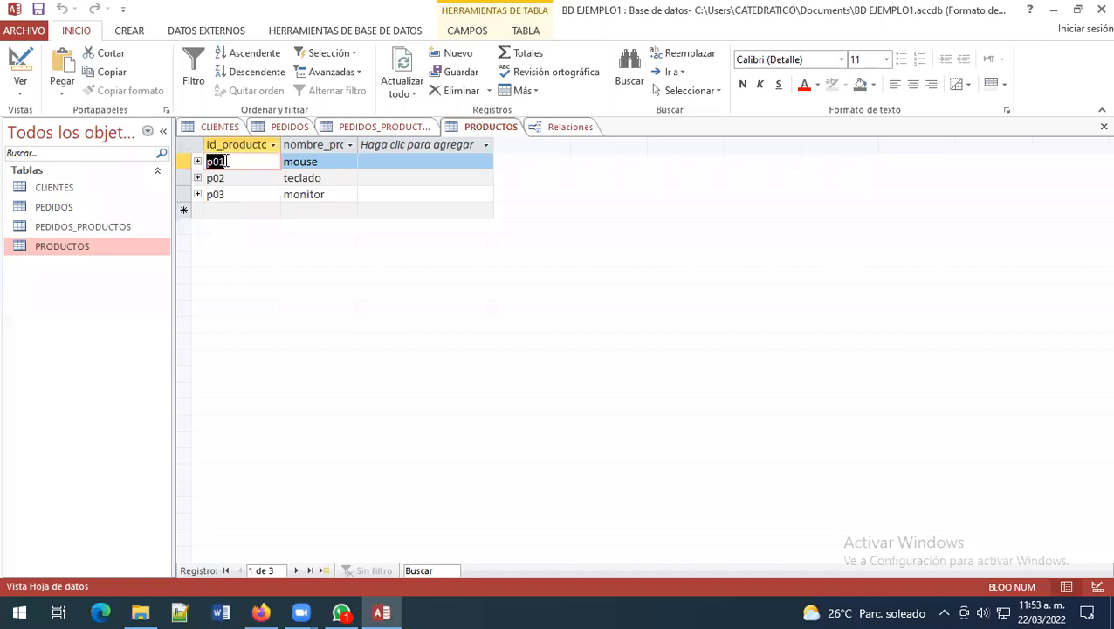
left_click(197, 162)
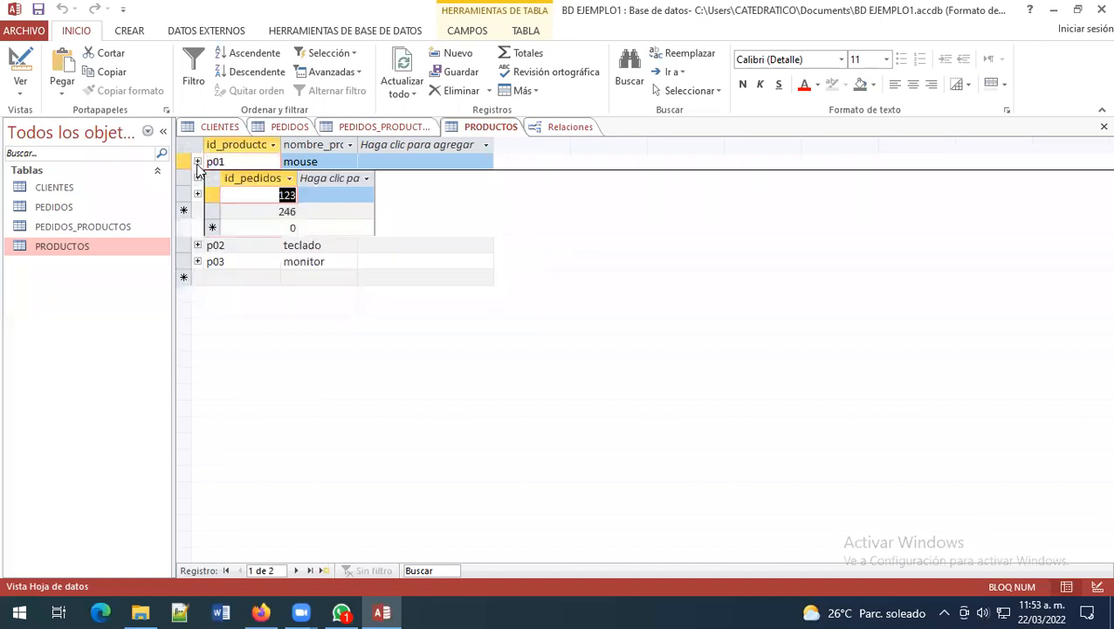
Step: In PRODUCTOS, review the orders linked to p01 and expand the linked orders of p02 and p03
left_click(270, 210)
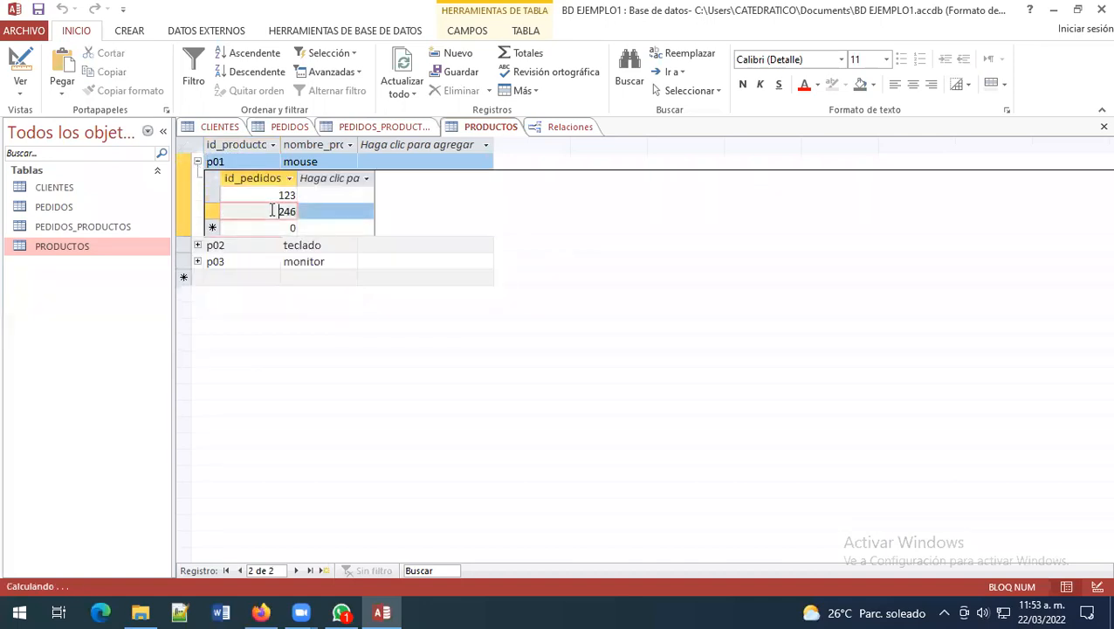
left_click(269, 195)
left_click(288, 211)
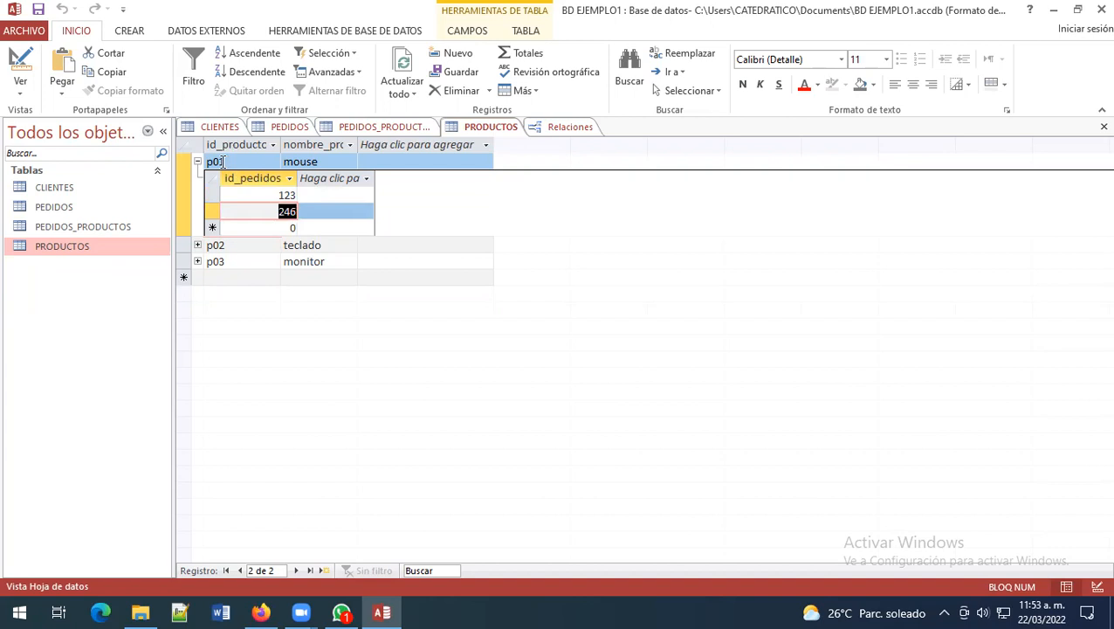
double_click(271, 195)
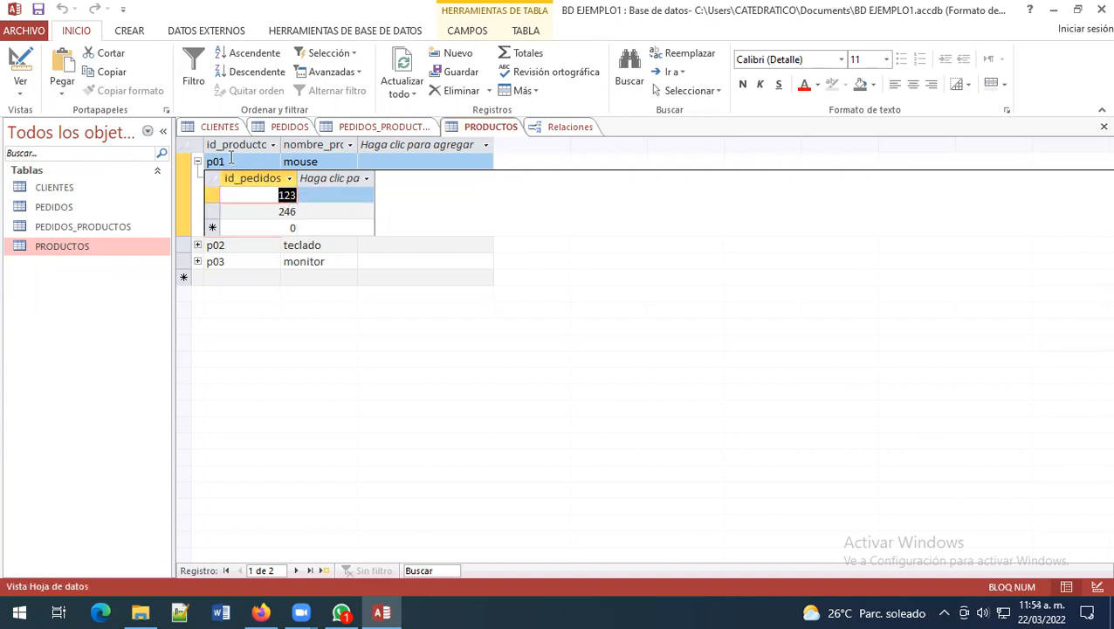
left_click(197, 245)
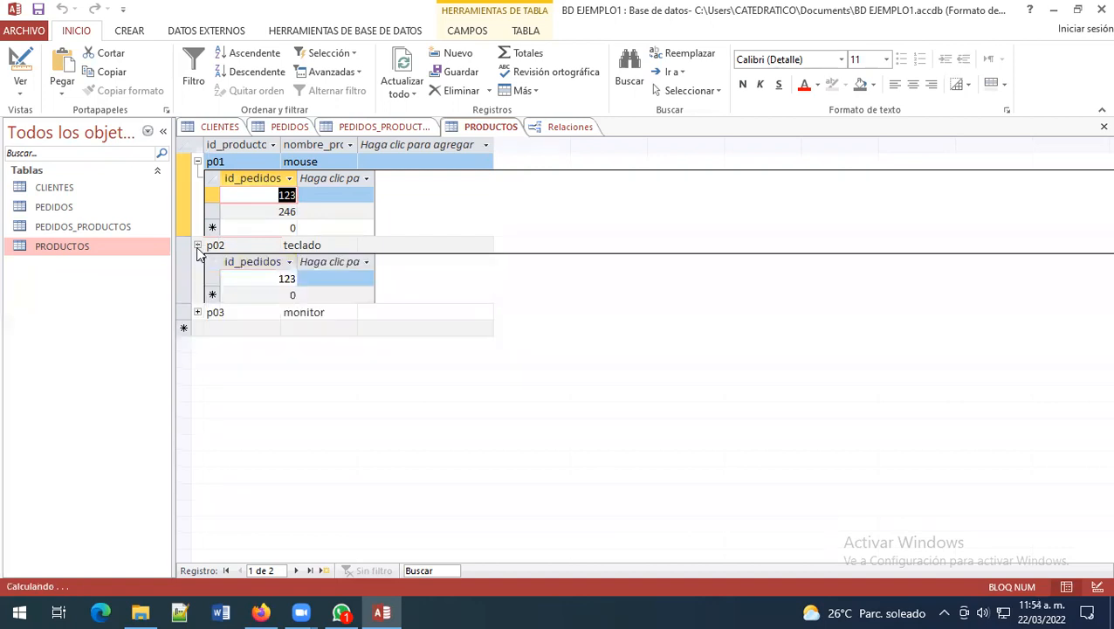
left_click(197, 312)
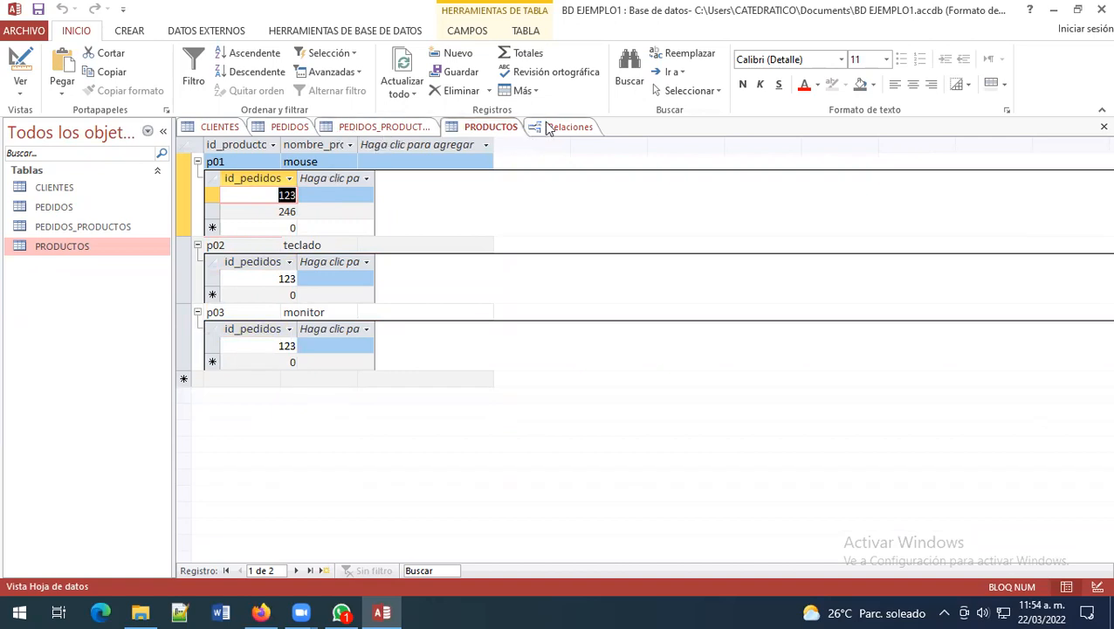
Step: In the relationships diagram, move the CLIENTES table away from PEDIDOS so that their connecting line is clearly spread out
left_click(413, 129)
left_click(563, 130)
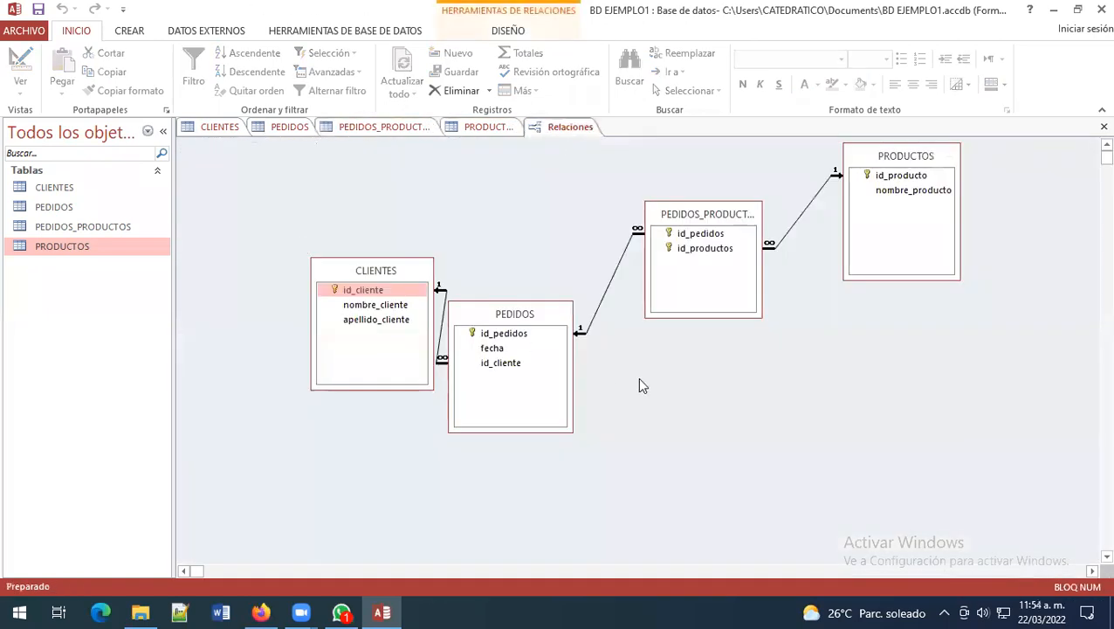
left_click_drag(417, 279, 355, 251)
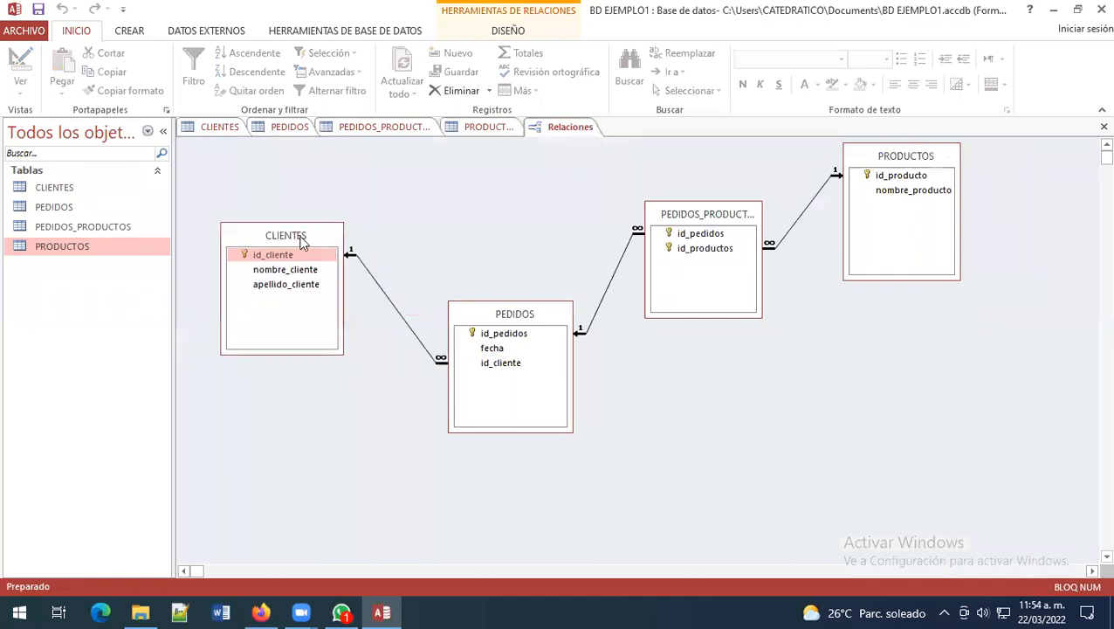
left_click_drag(304, 237, 317, 223)
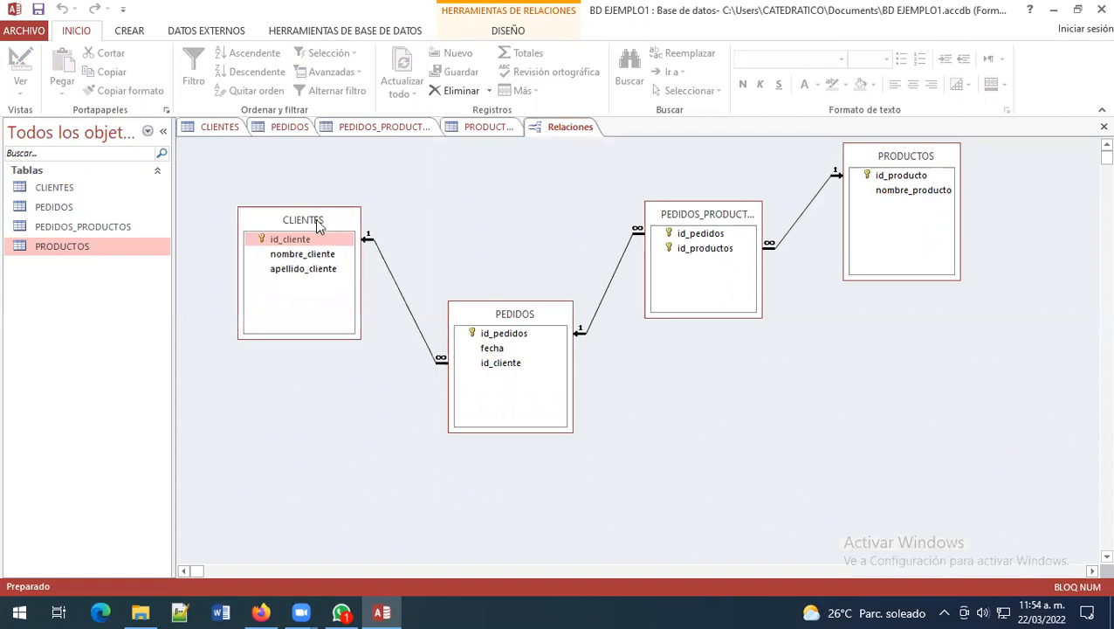
Step: Revisit the PEDIDOS_PRODUCTOS table, then close the BD EJEMPLO1 database
left_click(310, 130)
left_click(354, 129)
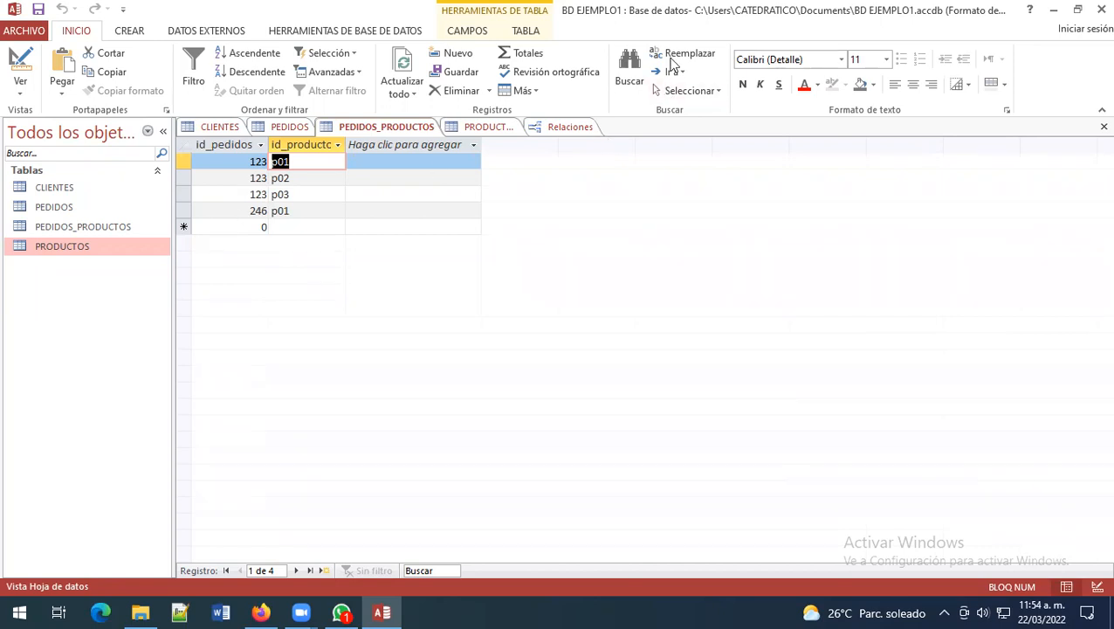
left_click(1091, 7)
left_click(563, 351)
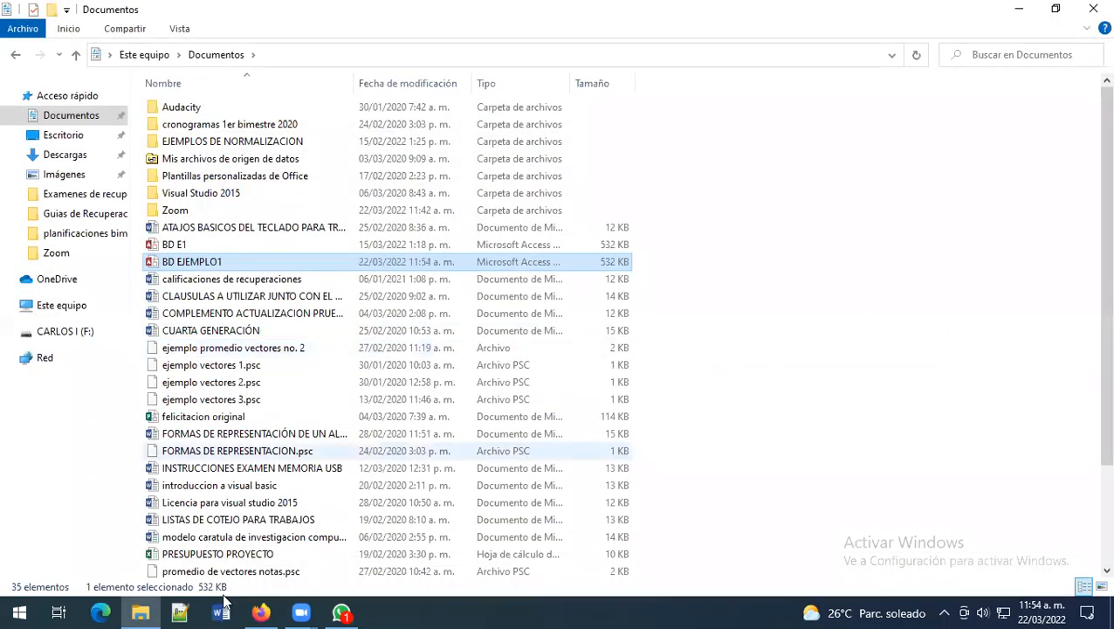
Step: Open the EJEMPLO DE NORMALIZACION 2 workbook from the F: drive
left_click(70, 333)
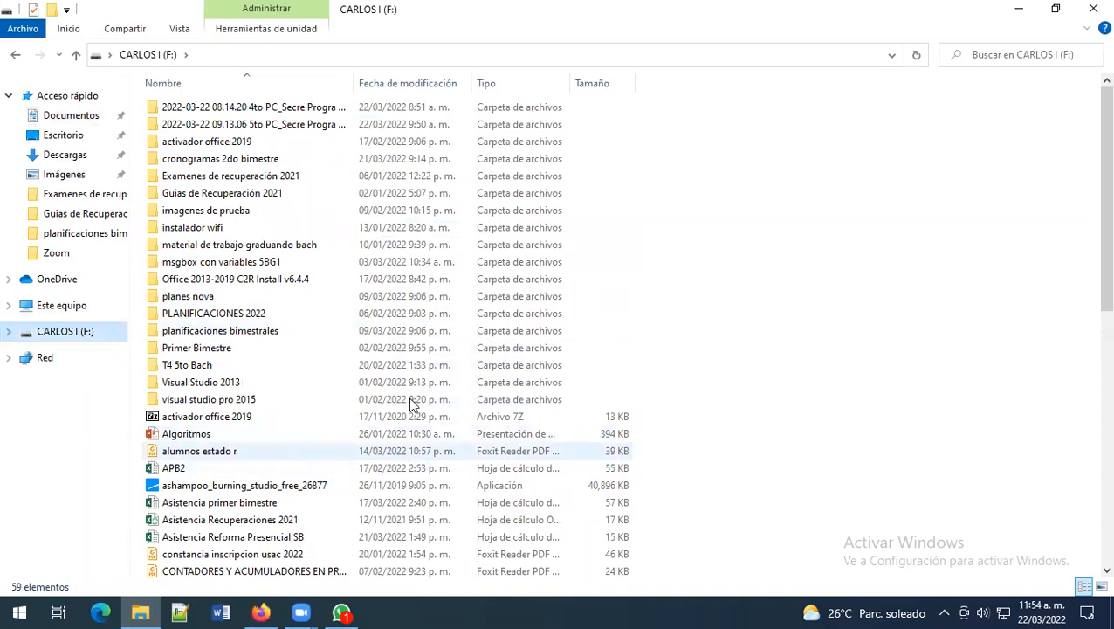
scroll(1089, 179, "down", 1)
scroll(1090, 179, "down", 6)
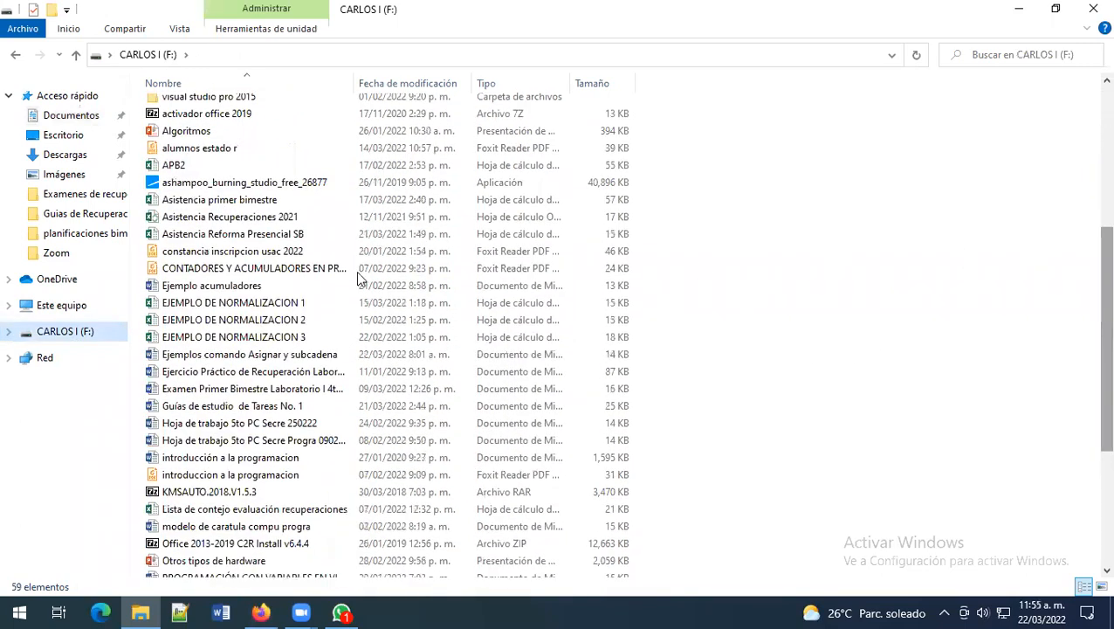
double_click(260, 323)
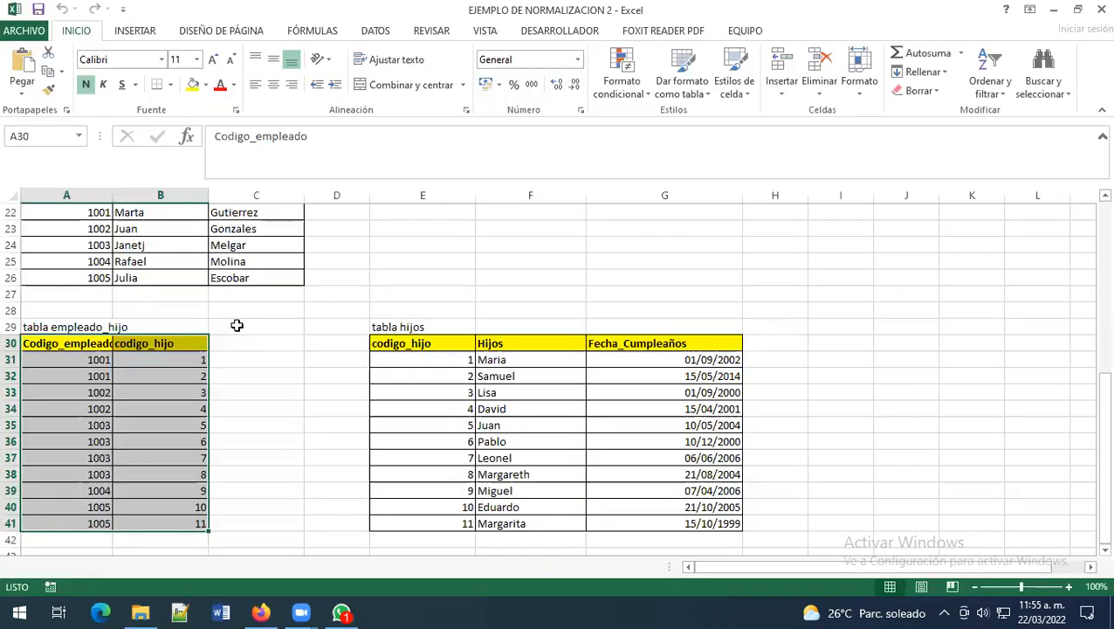
Step: On the 2fn sheet, examine the empleado, hijos and empleado_hijo tables one after another by highlighting each
left_click(284, 404)
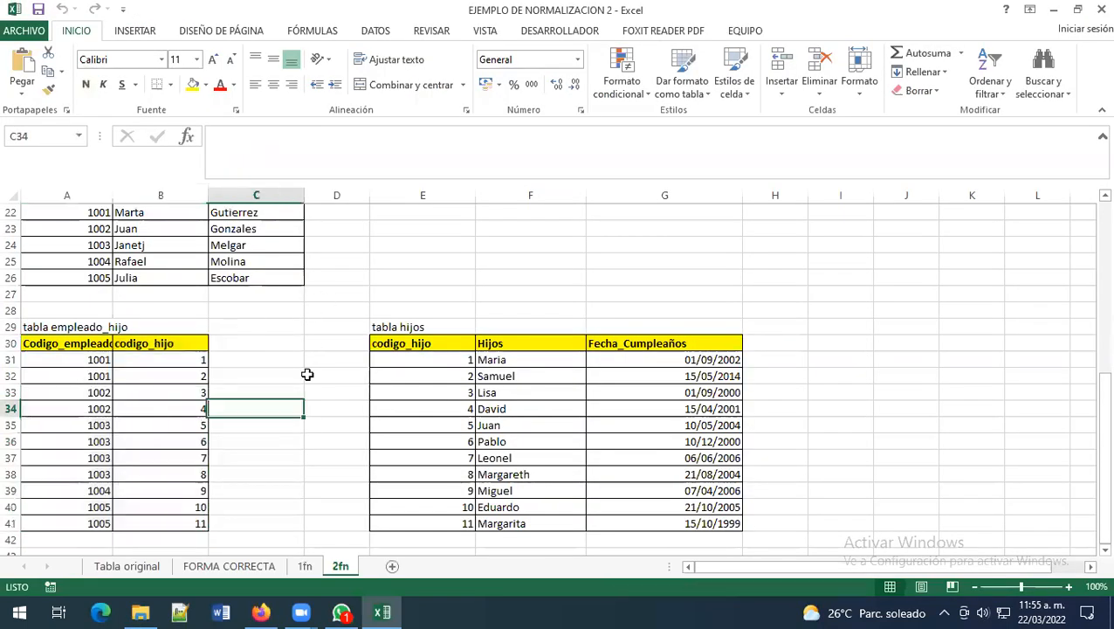
scroll(464, 276, "up", 2)
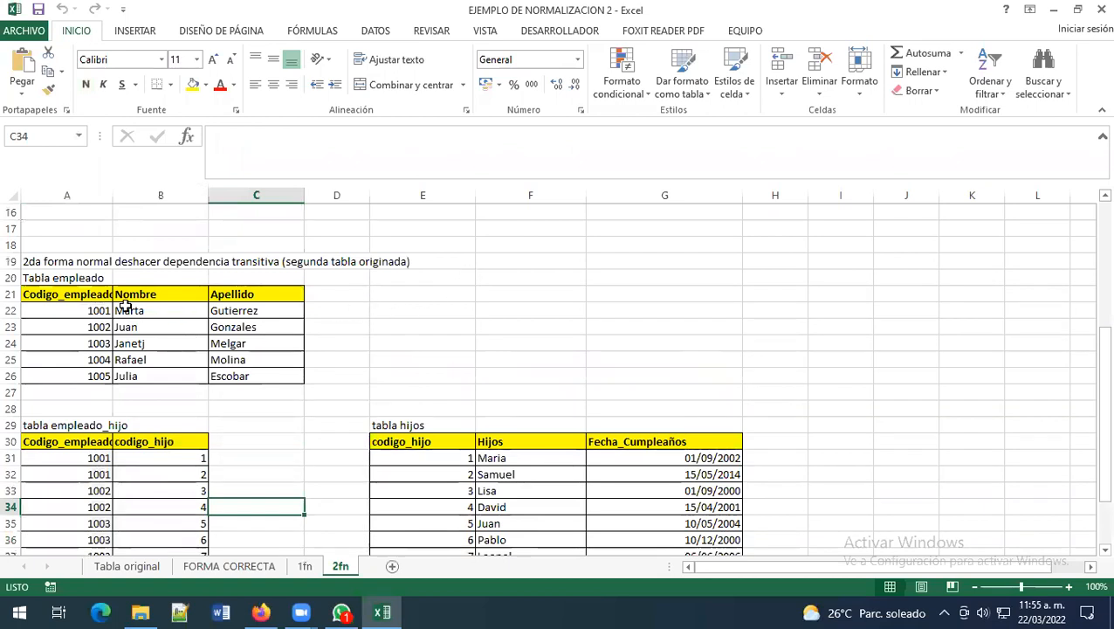
left_click_drag(78, 281, 286, 356)
scroll(377, 353, "down", 2)
left_click_drag(385, 330, 698, 537)
left_click_drag(48, 330, 174, 522)
scroll(289, 393, "up", 2)
left_click(261, 408)
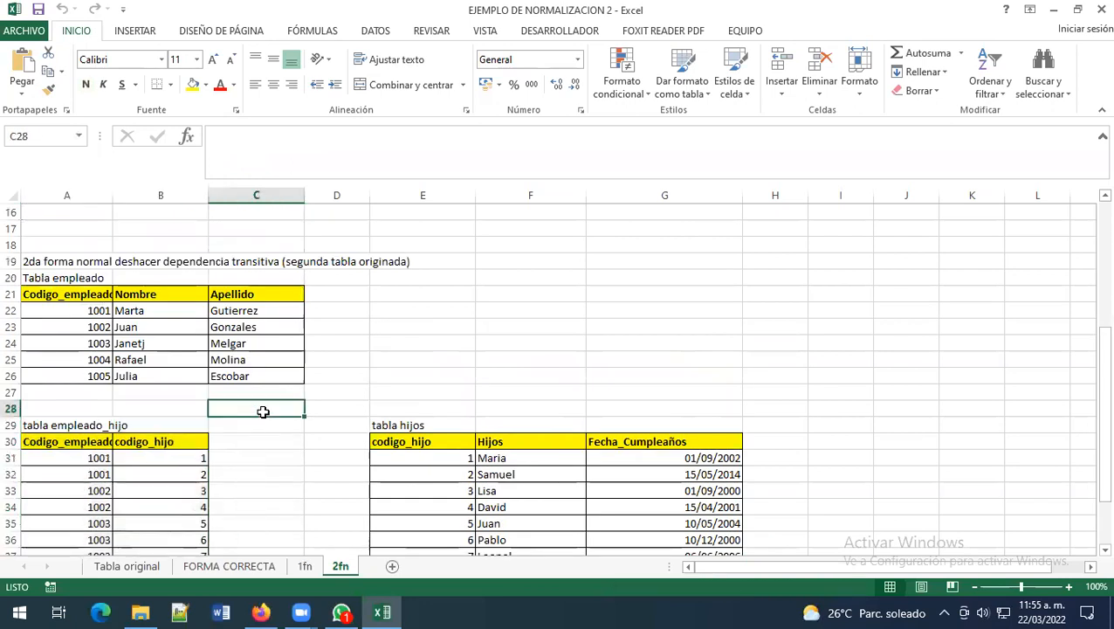
Step: Highlight the three second-normal-form tables together from A20 to G41 and review their contents as one set
left_click_drag(58, 279, 738, 550)
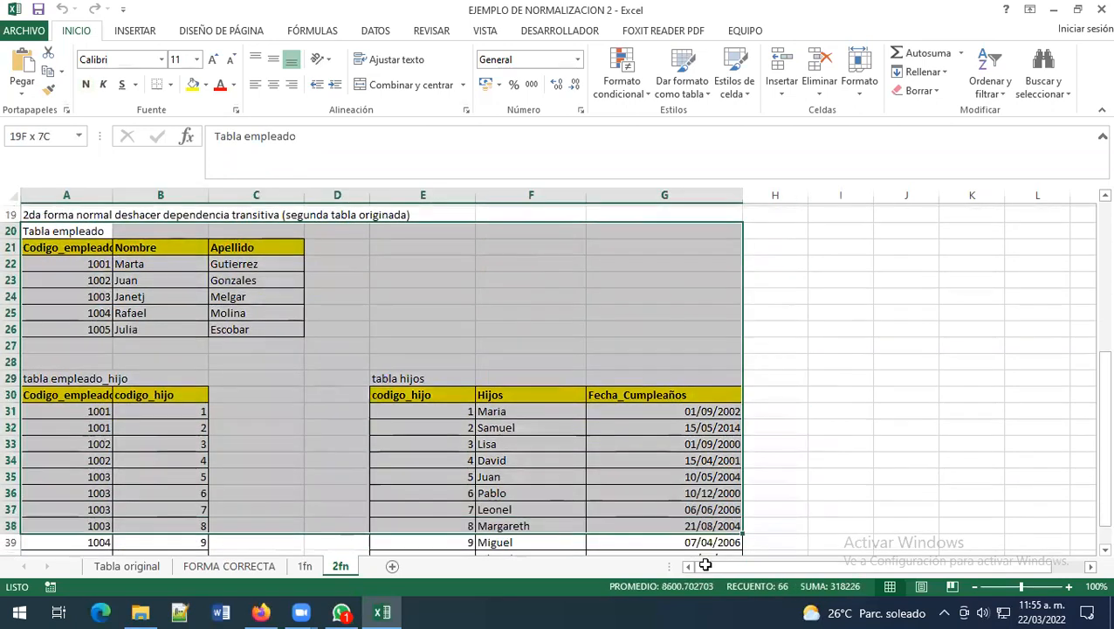
left_click(816, 278)
scroll(373, 477, "up", 2)
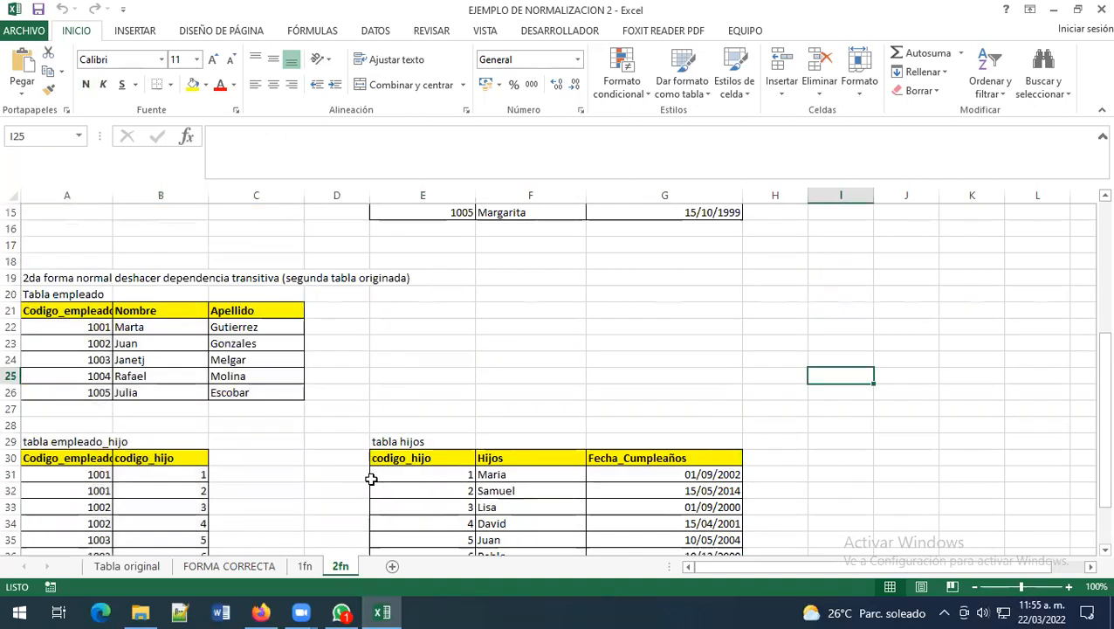
scroll(245, 467, "down", 3)
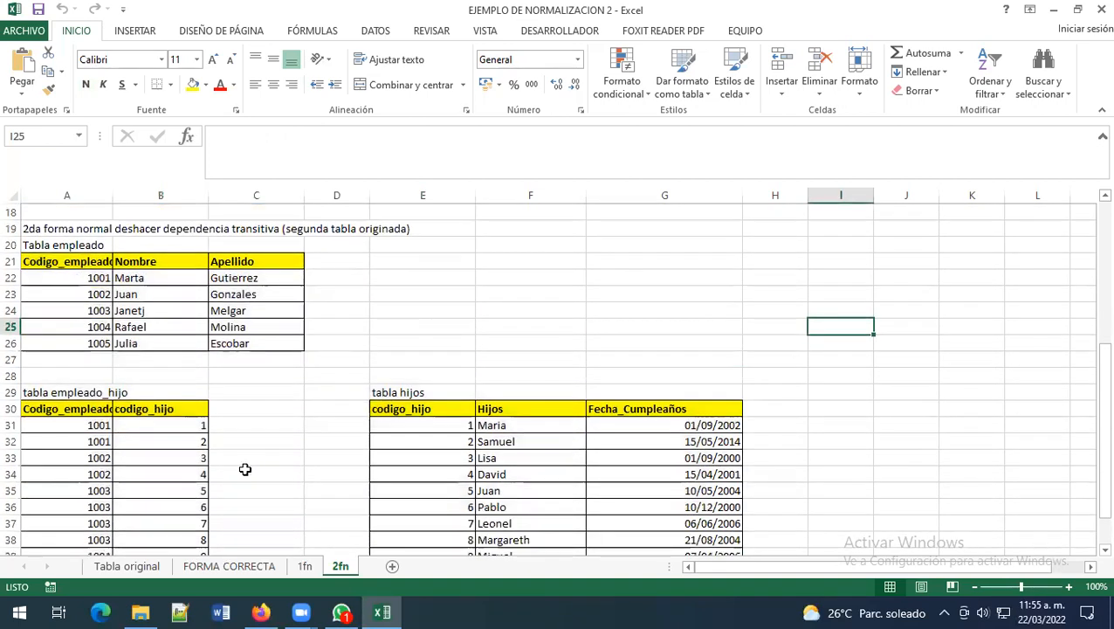
scroll(187, 380, "up", 1)
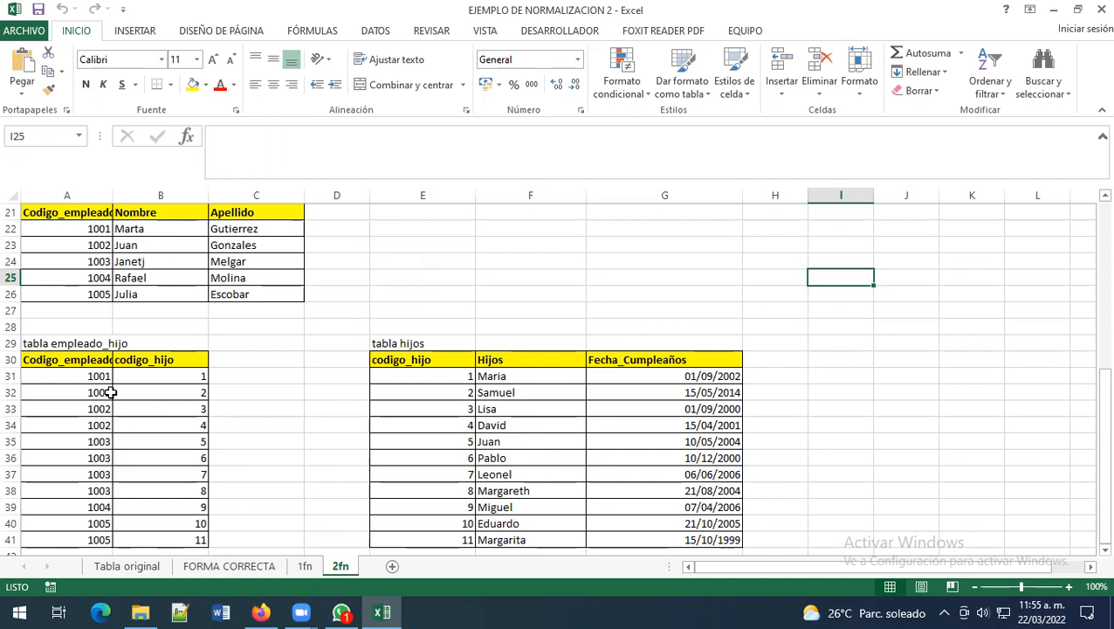
left_click_drag(67, 212, 689, 540)
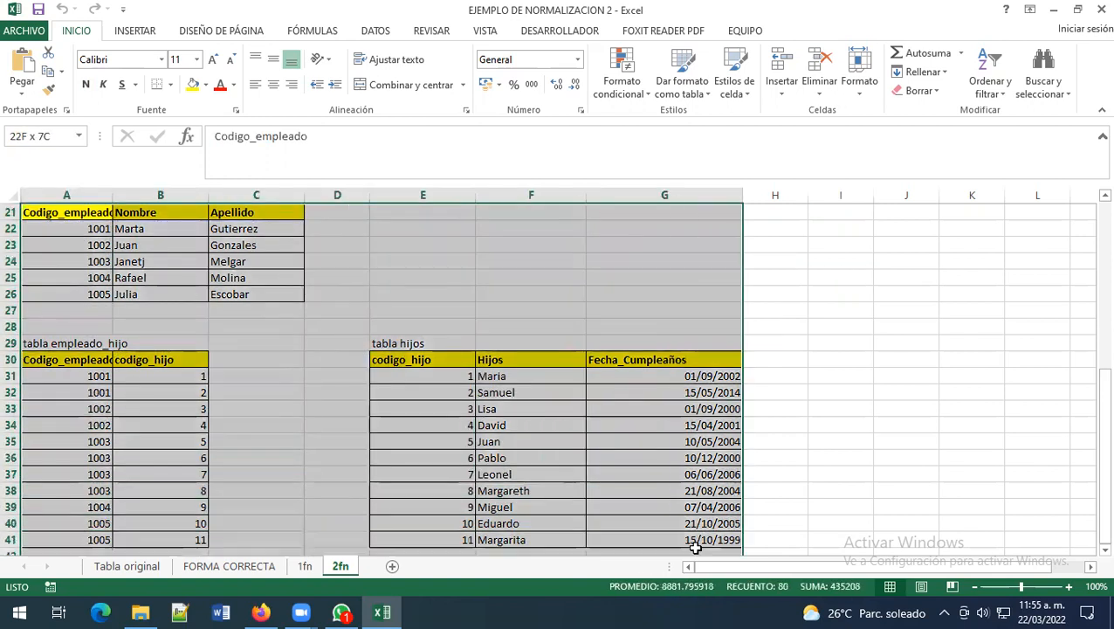
scroll(428, 388, "up", 1)
left_click(382, 235)
left_click_drag(61, 245, 674, 560)
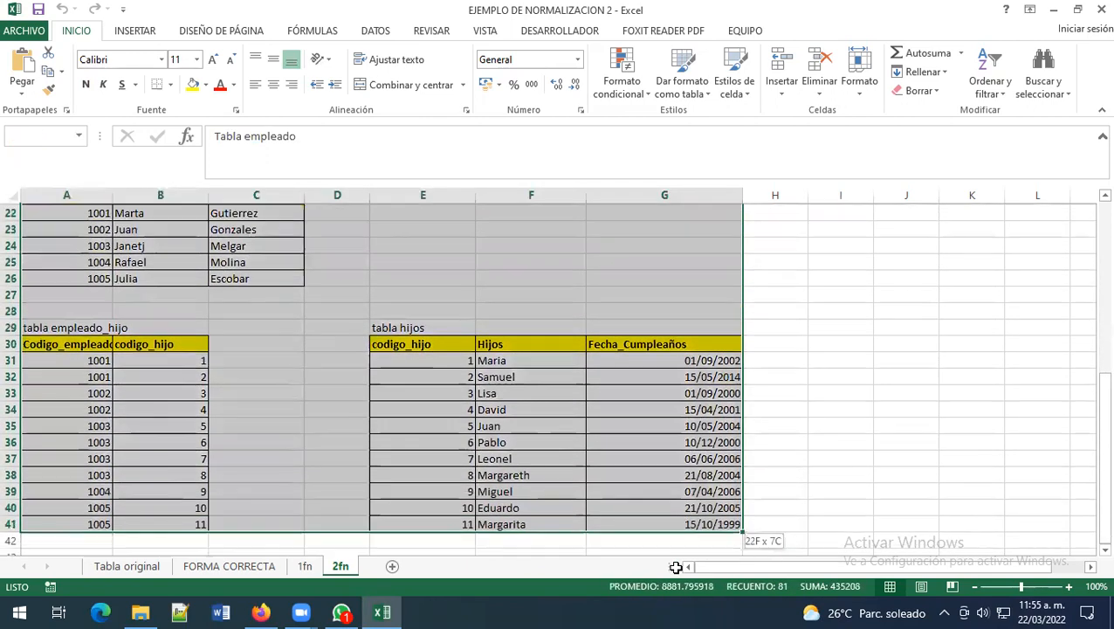
scroll(491, 417, "up", 2)
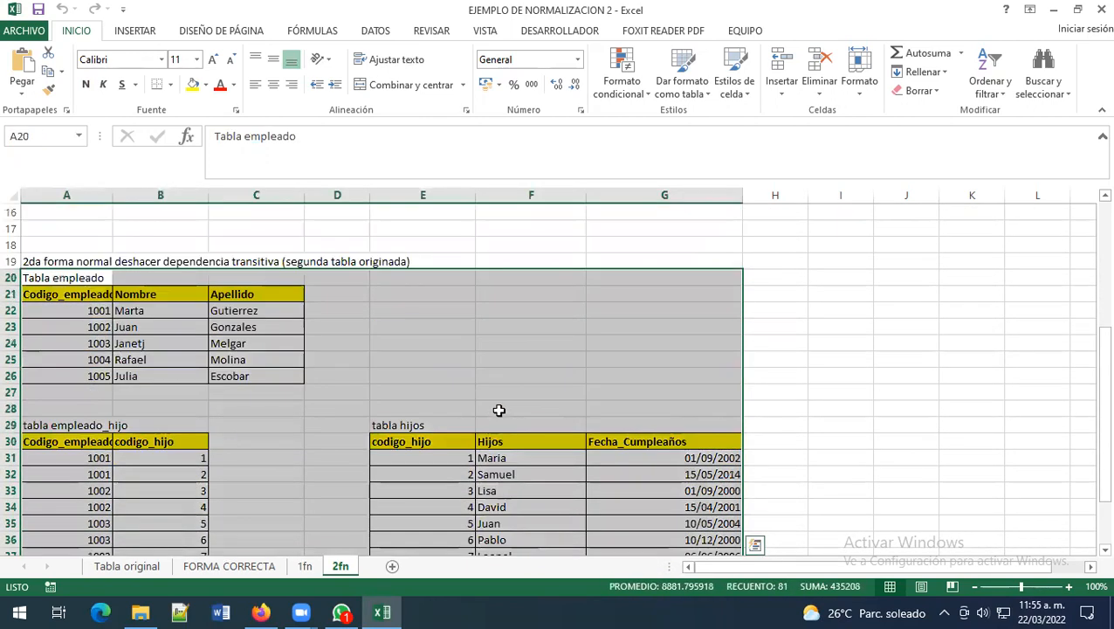
left_click(819, 371)
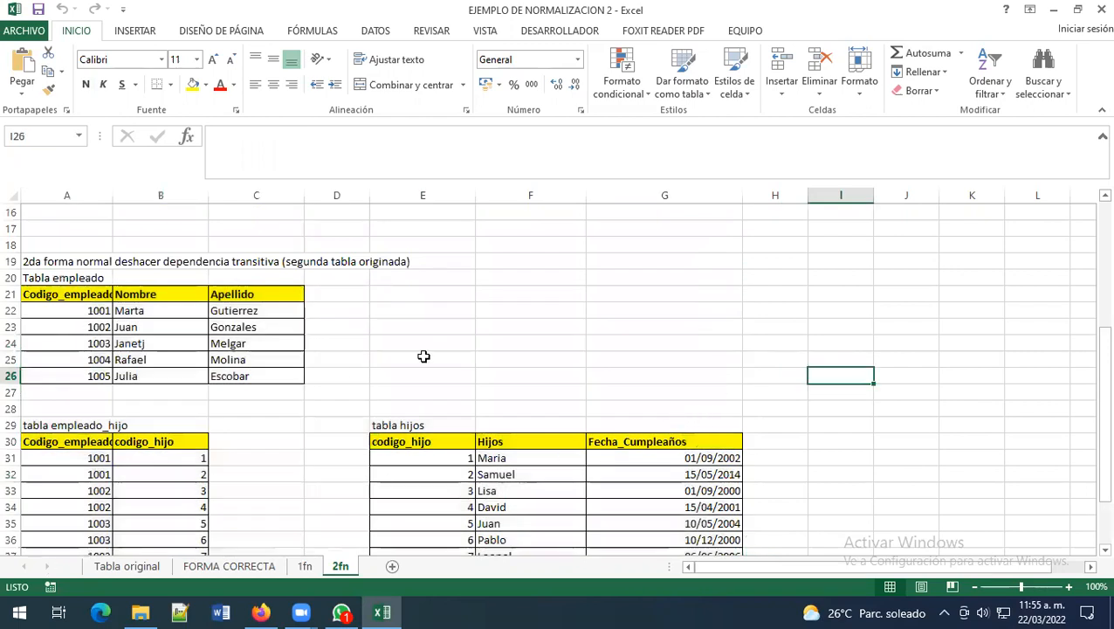
Step: Minimize the workbook and the F: drive window, and start Access from the Microsoft Office 2013 programs
left_click(1054, 10)
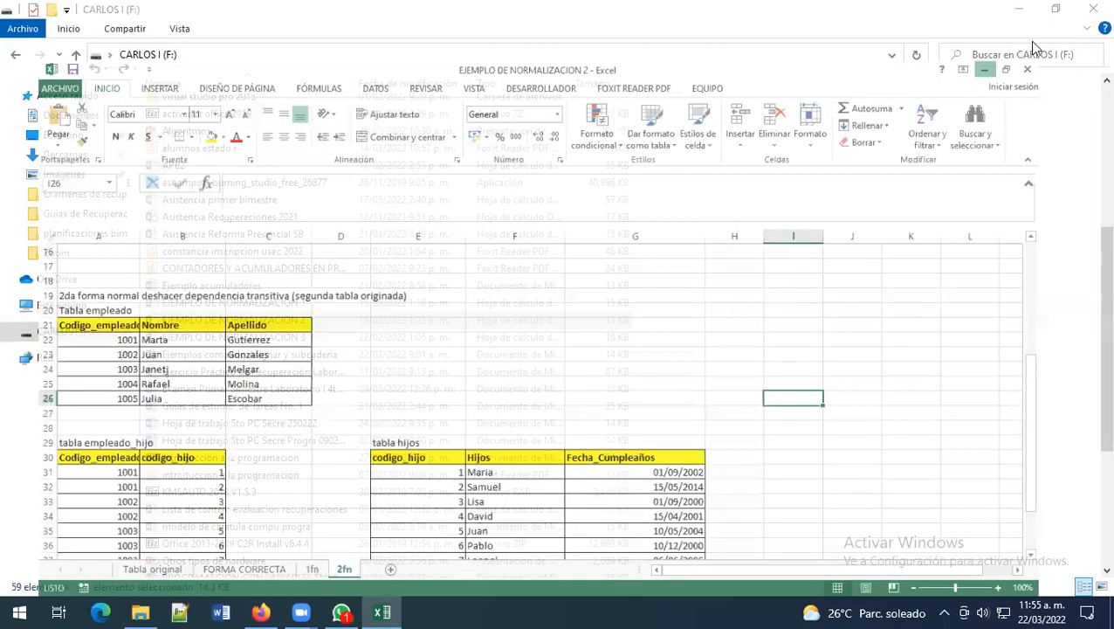
left_click(1019, 10)
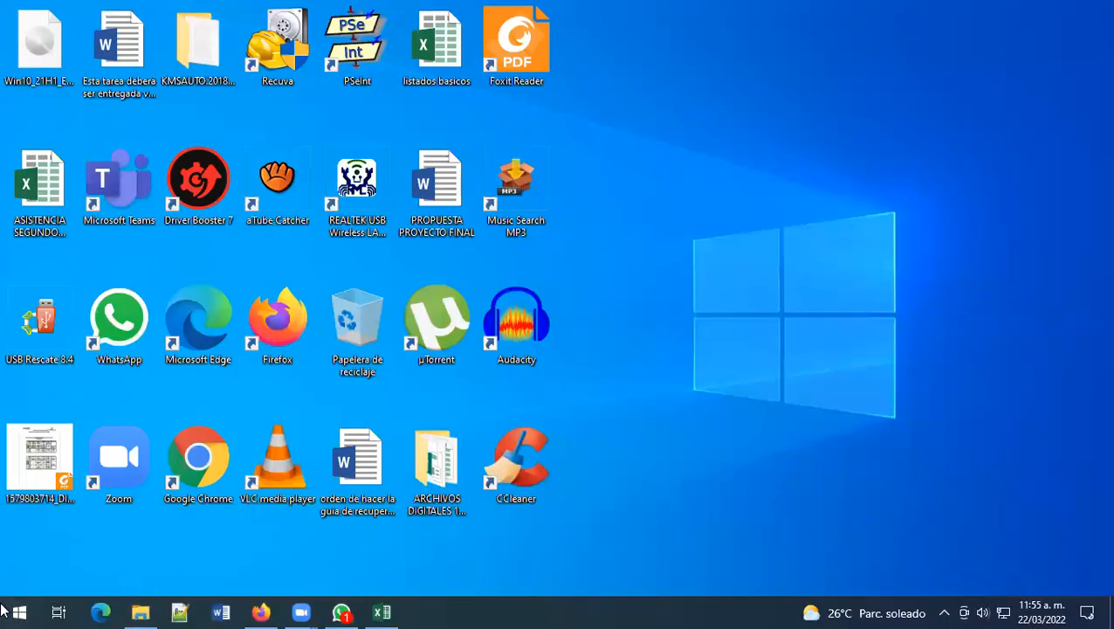
left_click(22, 607)
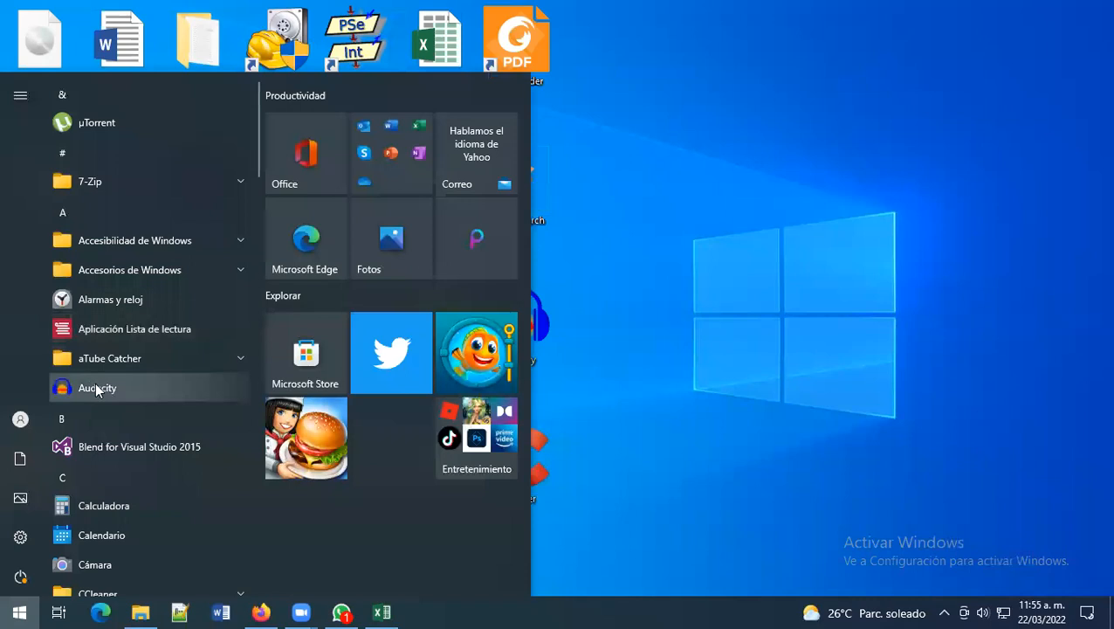
scroll(95, 384, "down", 2)
scroll(94, 390, "up", 2)
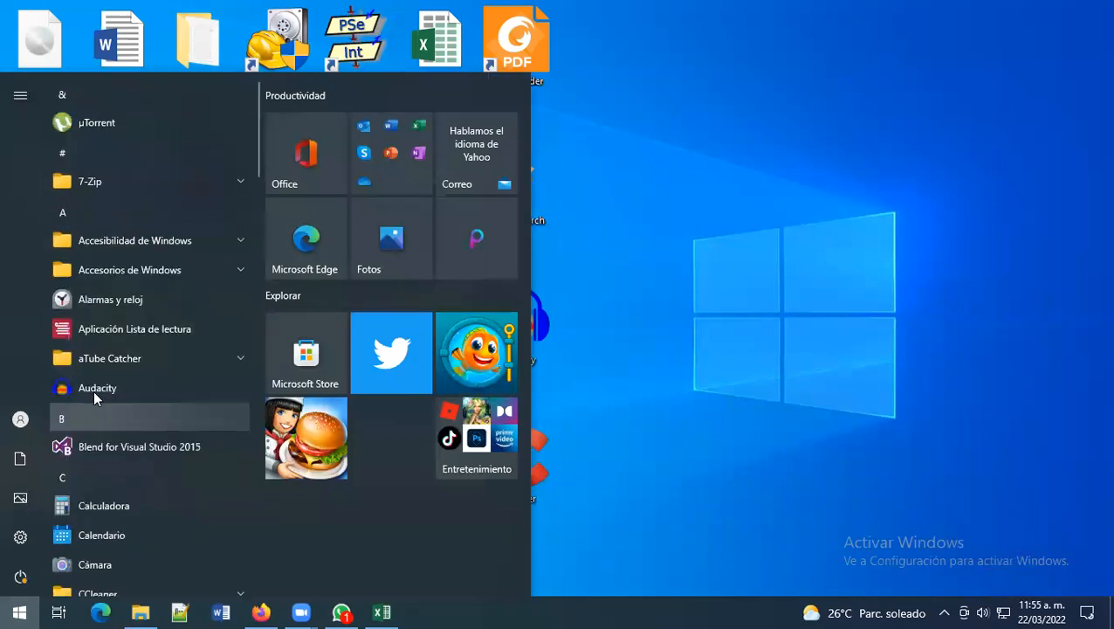
scroll(94, 390, "down", 6)
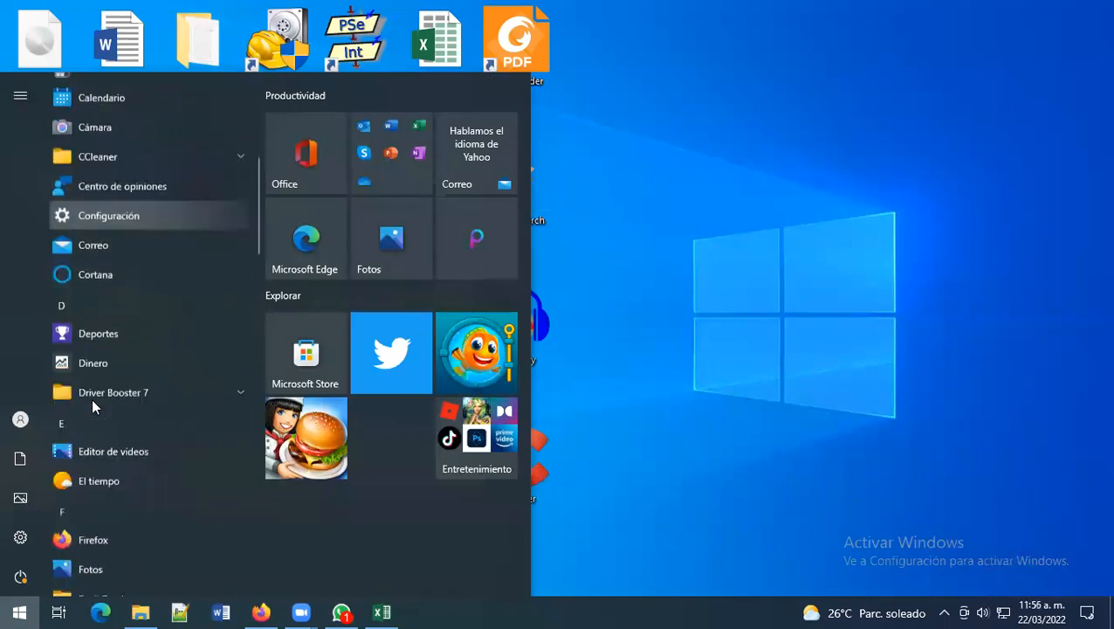
scroll(92, 401, "down", 7)
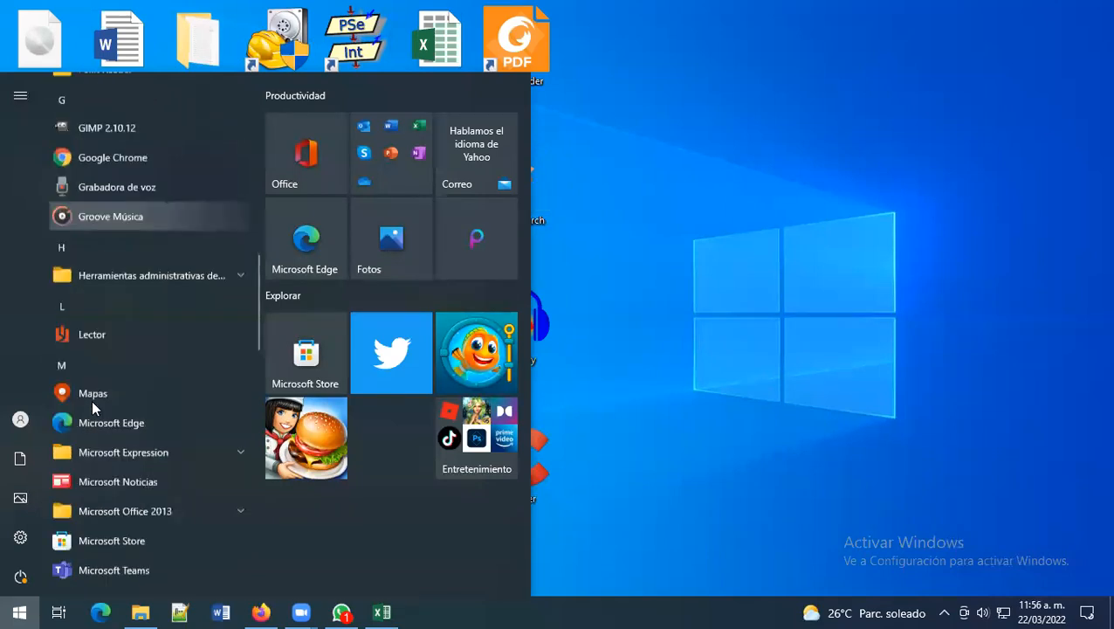
scroll(91, 422, "down", 8)
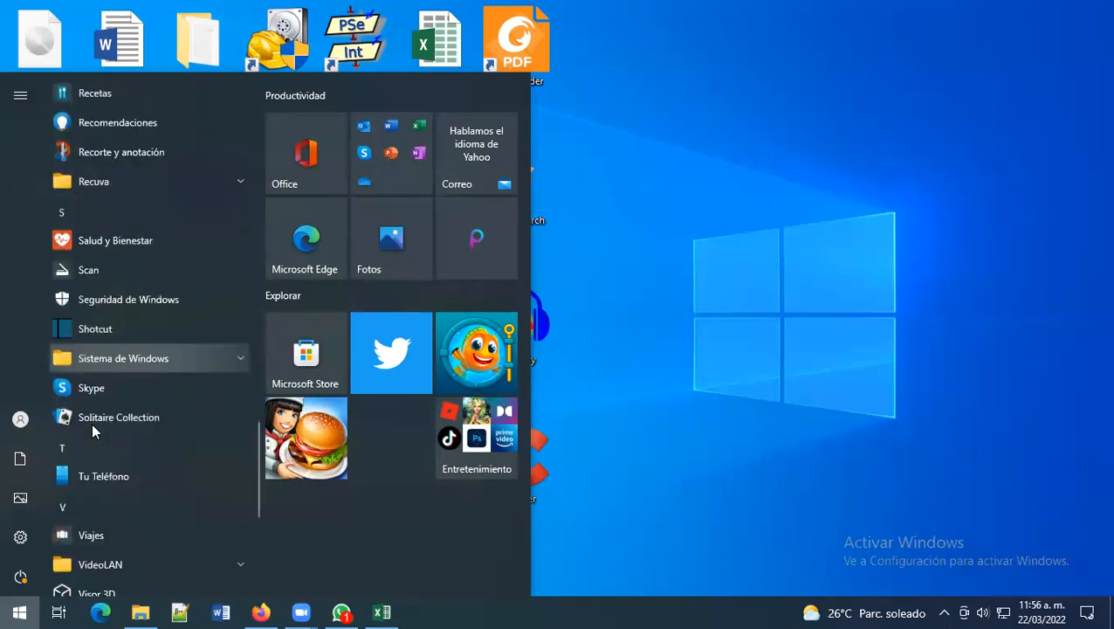
scroll(92, 422, "down", 2)
scroll(91, 423, "up", 7)
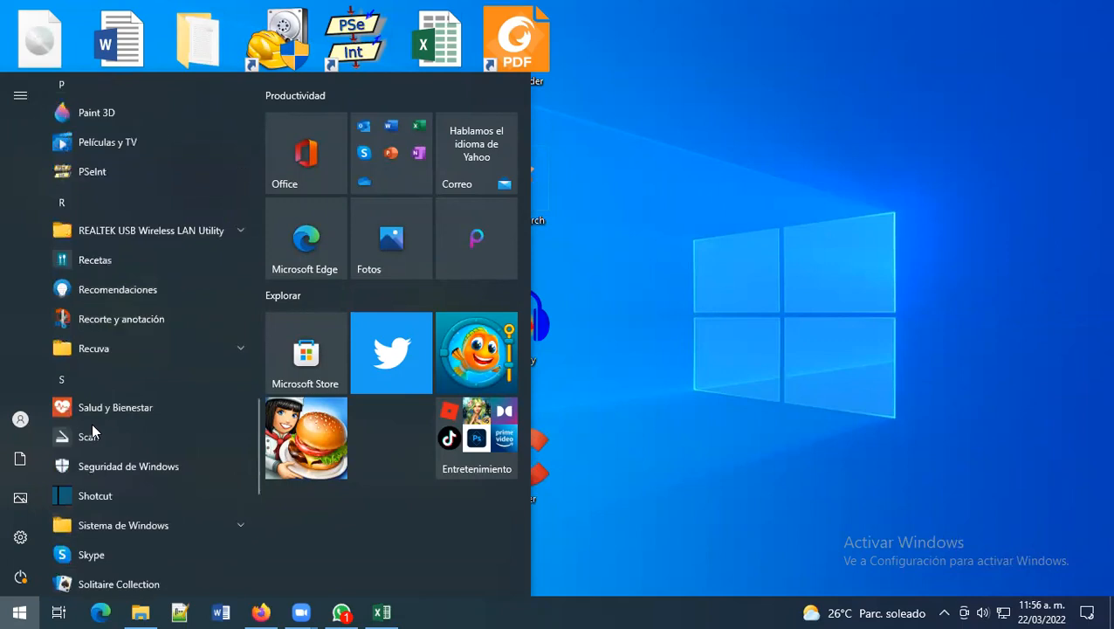
scroll(92, 423, "up", 5)
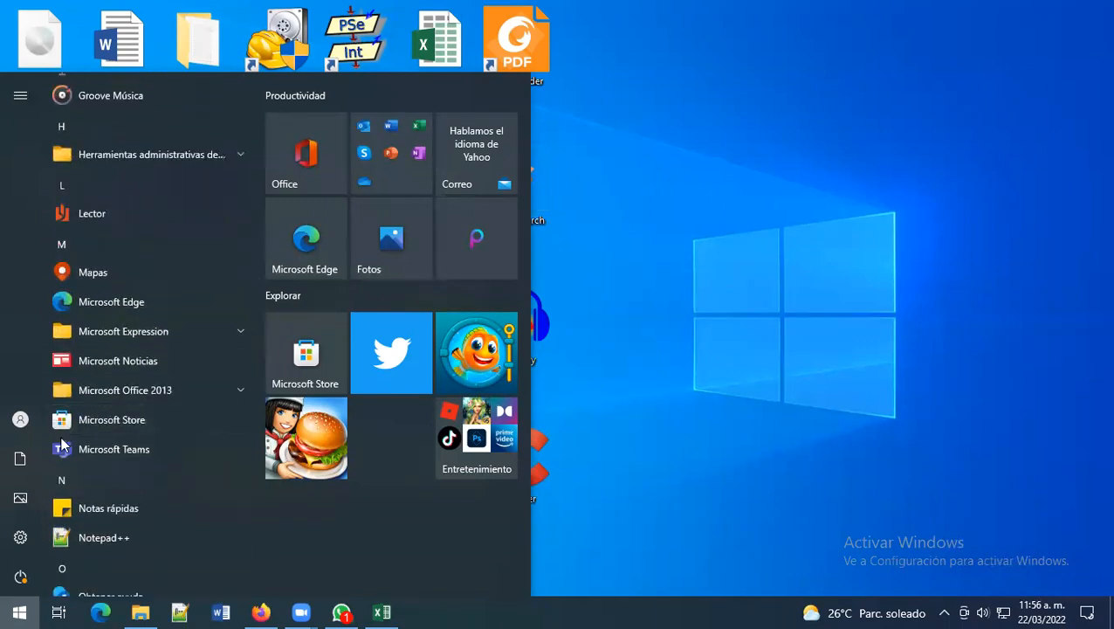
left_click(145, 394)
left_click(143, 423)
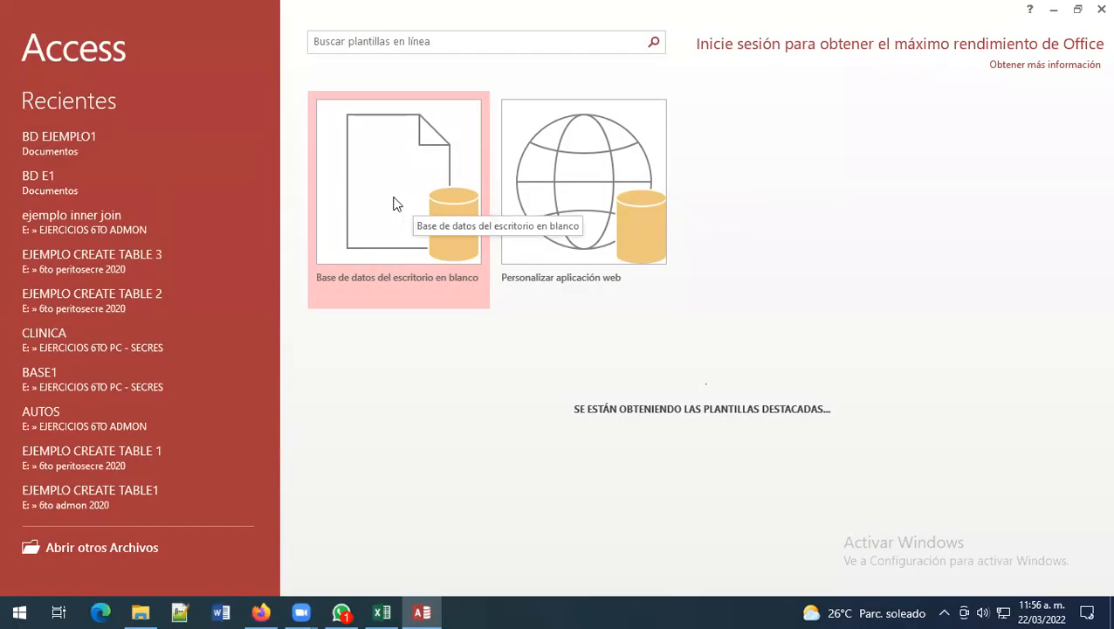
left_click(393, 203)
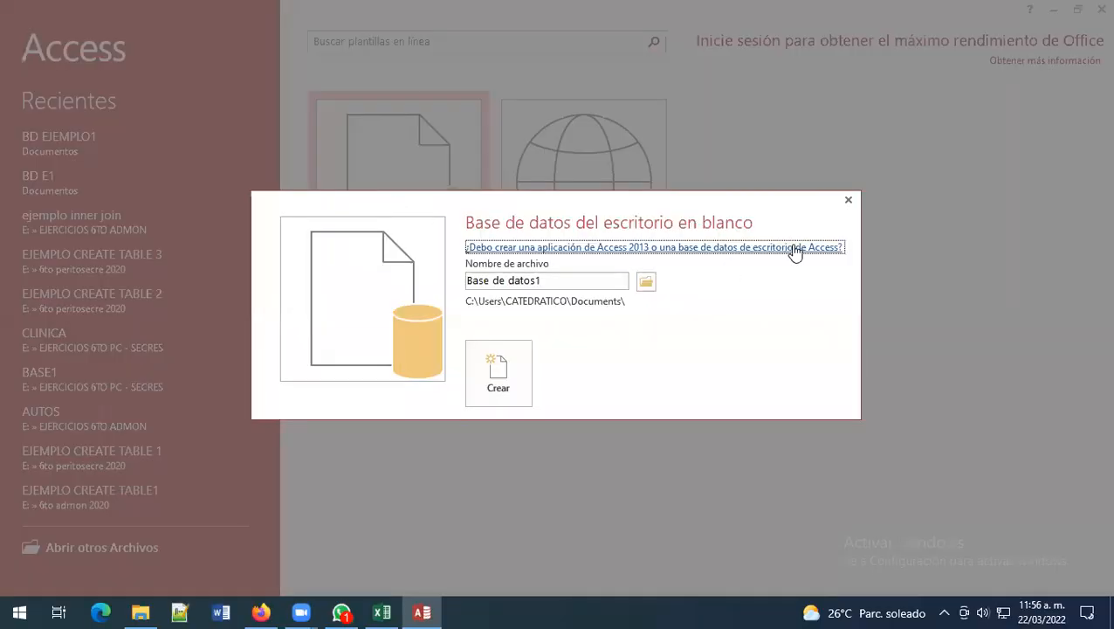
left_click_drag(563, 282, 396, 282)
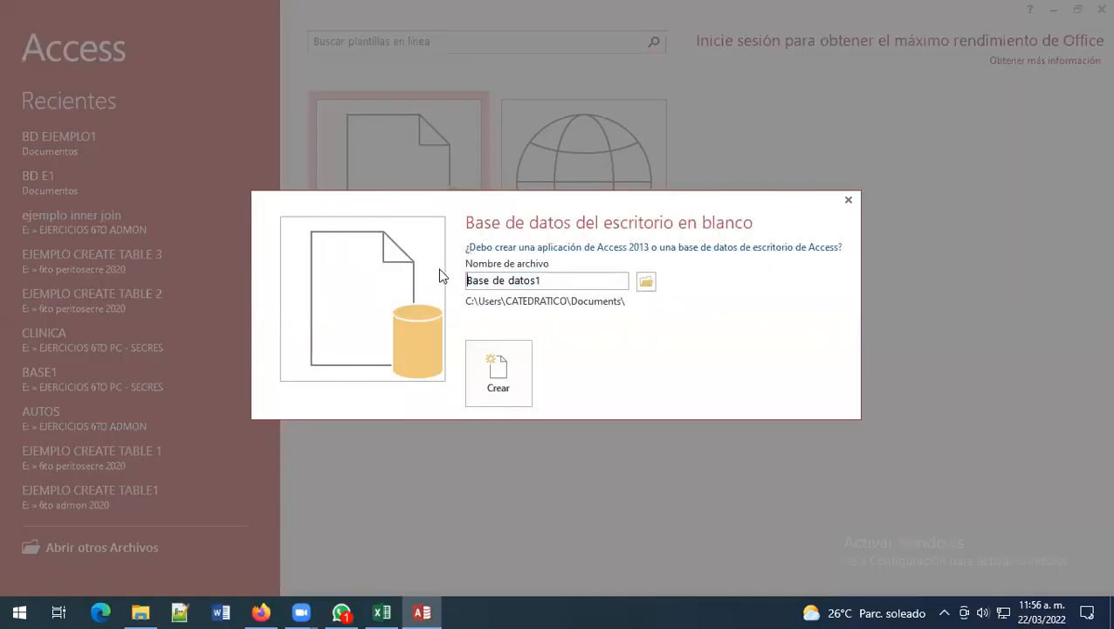
key("BackSpace")
key("BackSpace")
key("BackSpace")
key("BackSpace")
key("BackSpace")
key("BackSpace")
key("BackSpace")
key("BackSpace")
key("BackSpace")
key("BackSpace")
key("BackSpace")
key("BackSpace")
key("BackSpace")
key("Escape")
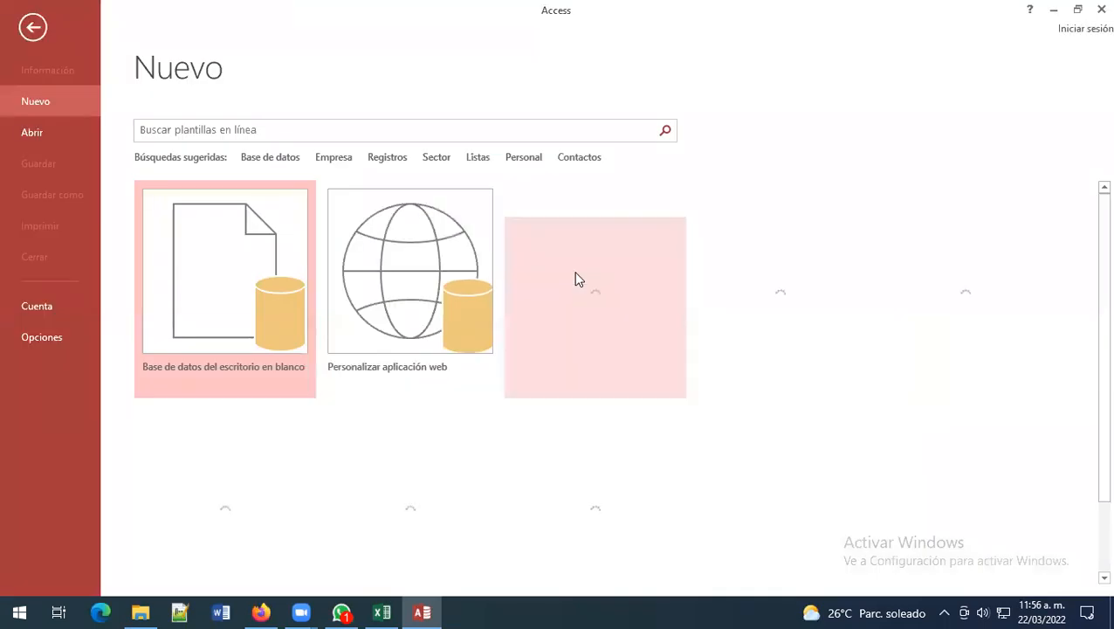
Step: Create a blank desktop database named BD EJEMPLO2 in the Documents folder
left_click(259, 246)
left_click(623, 294)
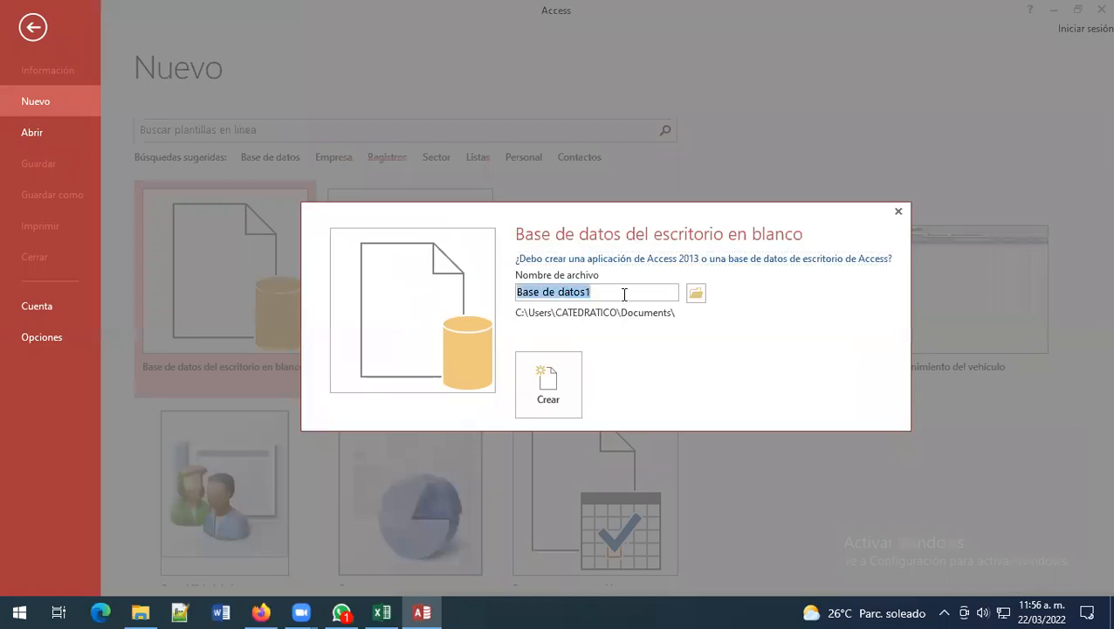
type("B")
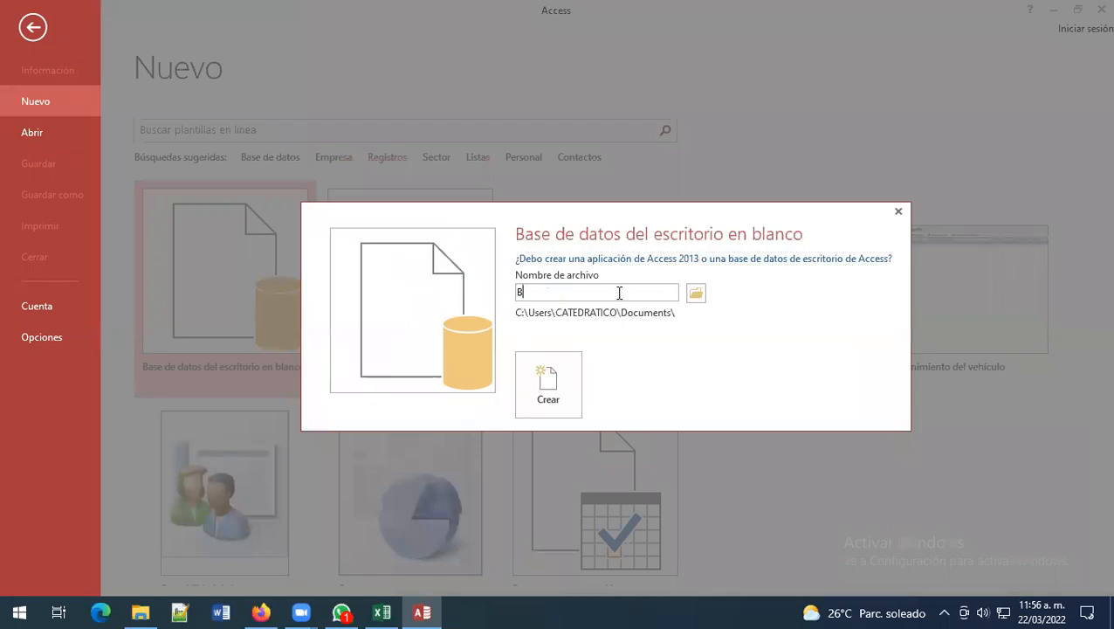
type("D EJEMPLO2")
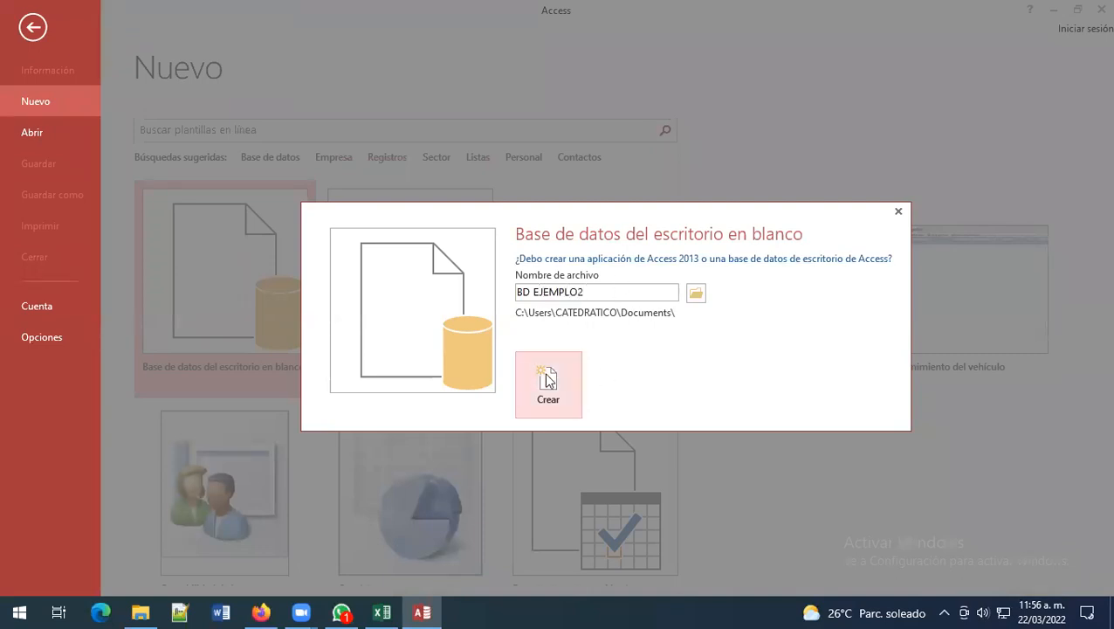
left_click(694, 297)
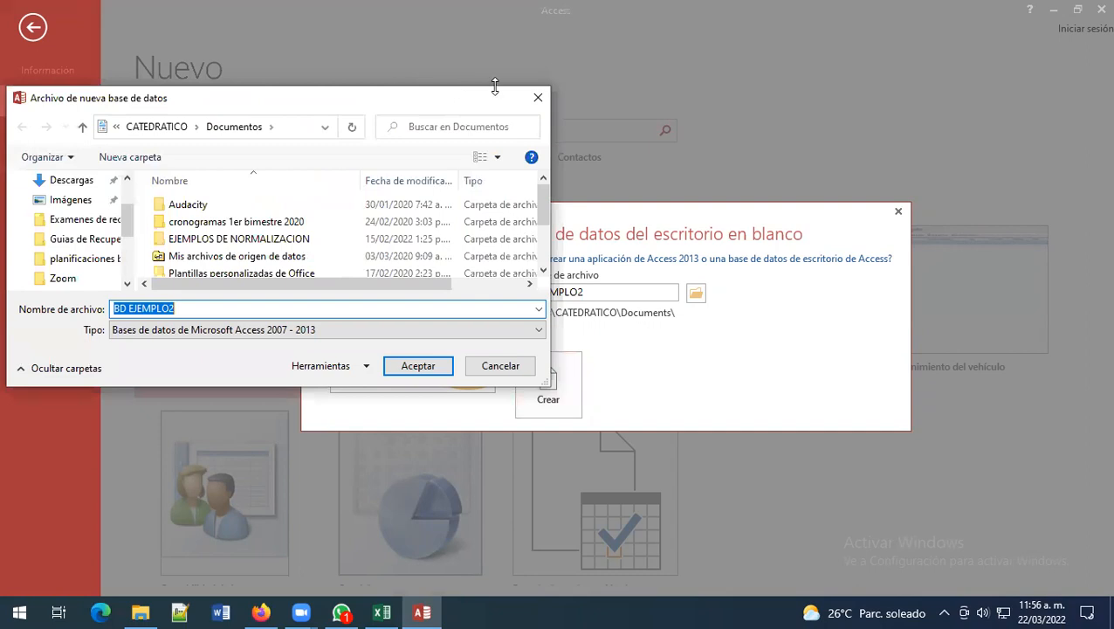
left_click(538, 99)
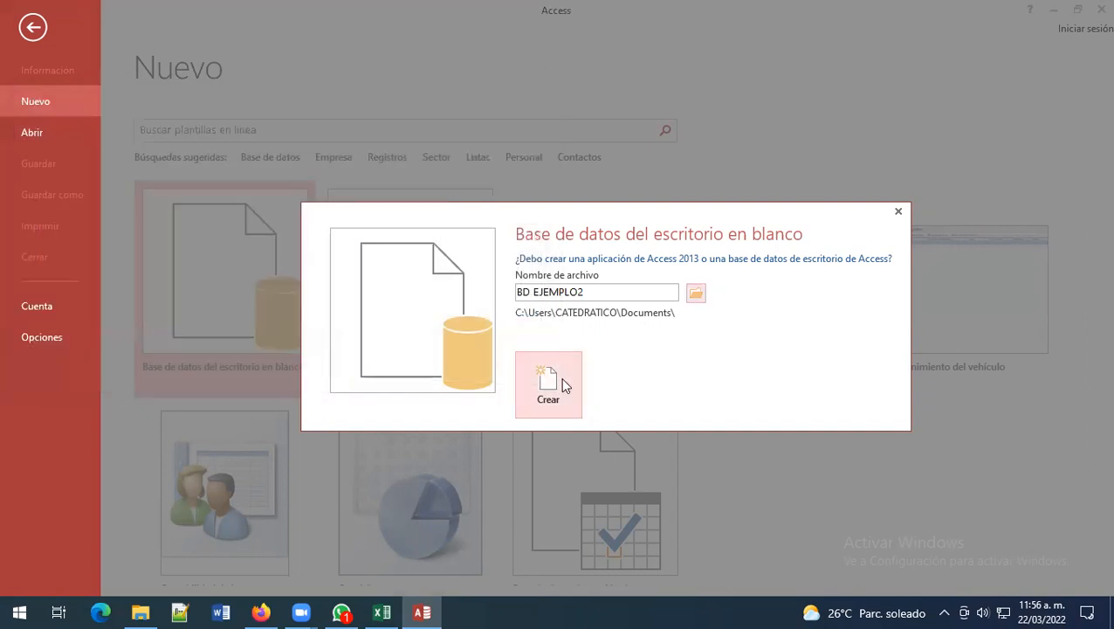
left_click(561, 382)
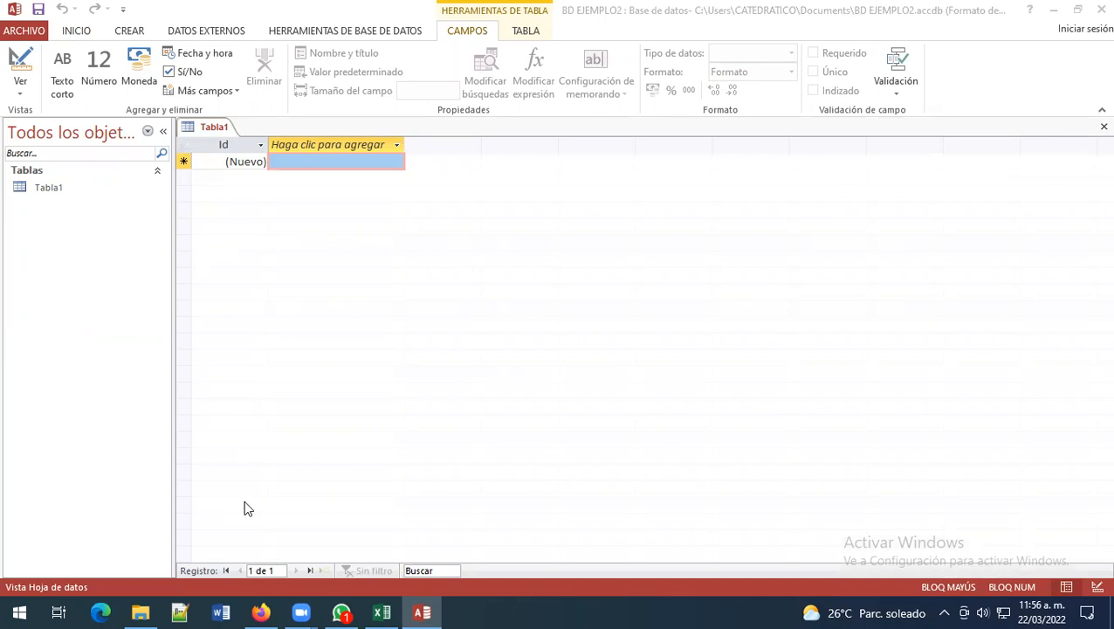
Step: Switch to the EJEMPLO DE NORMALIZACION 2 workbook in Excel and review the empleado and empleado_hijo tables by highlighting each
left_click(382, 612)
scroll(564, 563, "down", 1)
scroll(563, 563, "up", 2)
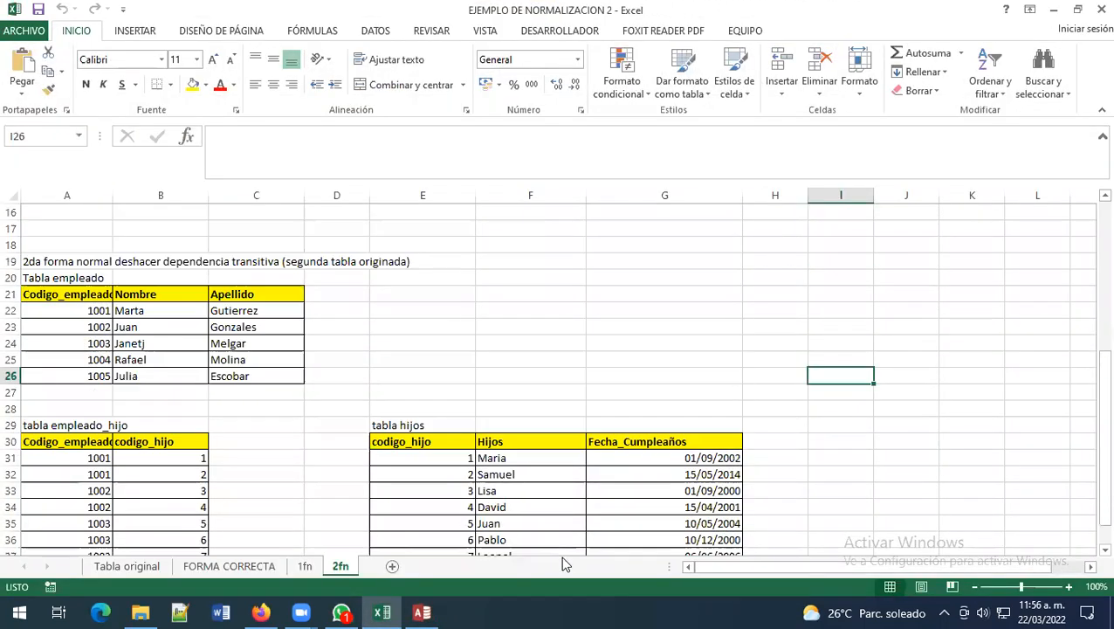
scroll(563, 563, "down", 1)
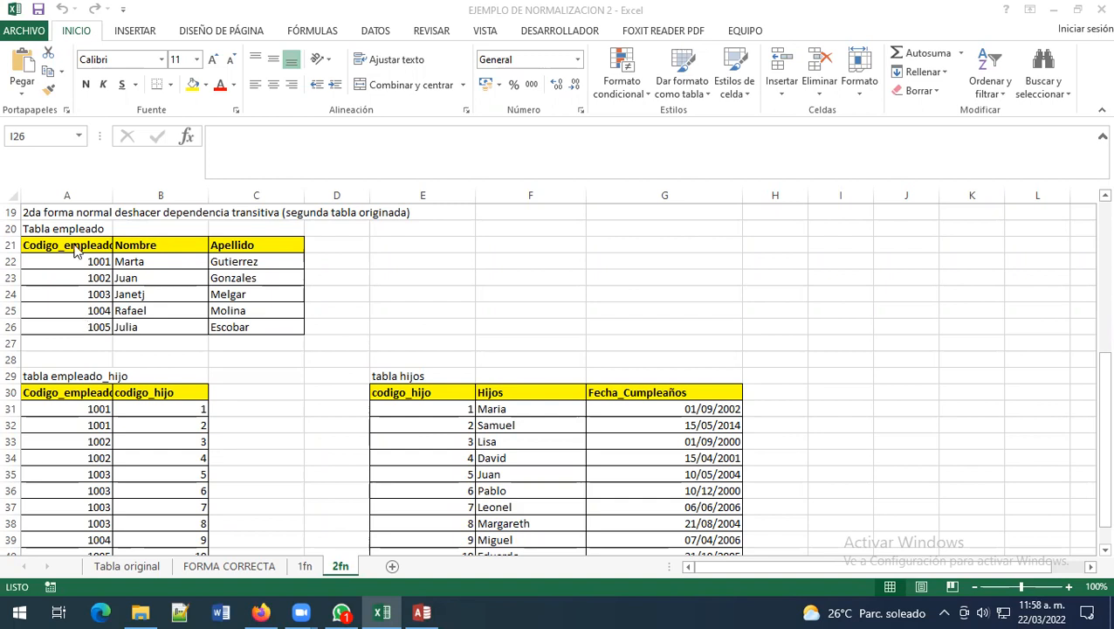
left_click_drag(76, 251, 257, 330)
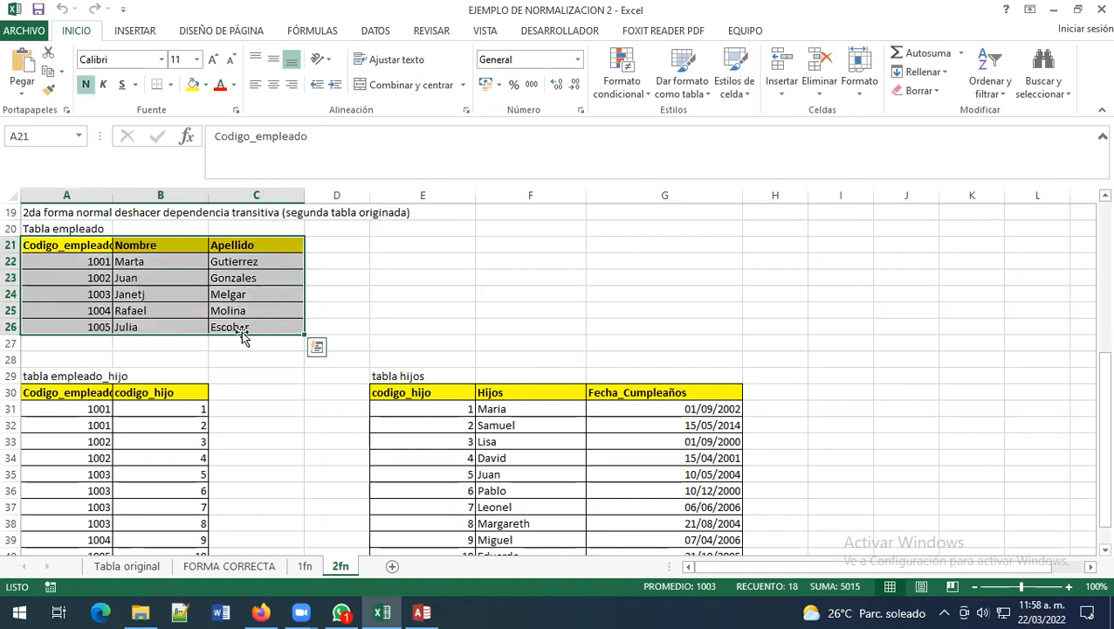
left_click(230, 386)
scroll(229, 387, "down", 2)
left_click_drag(33, 279, 155, 476)
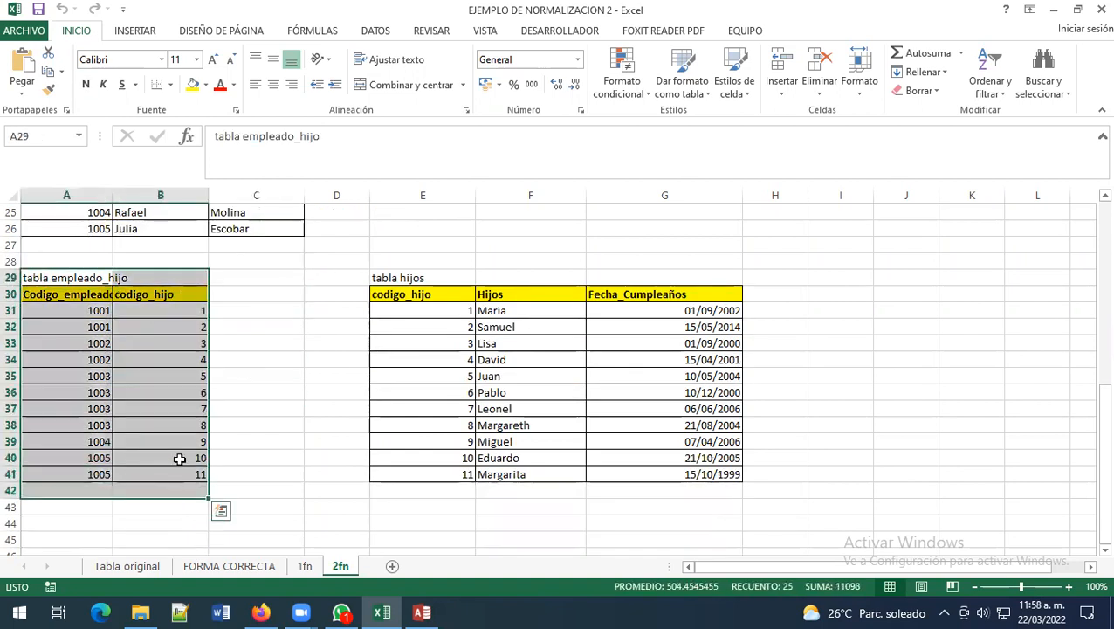
left_click(239, 403)
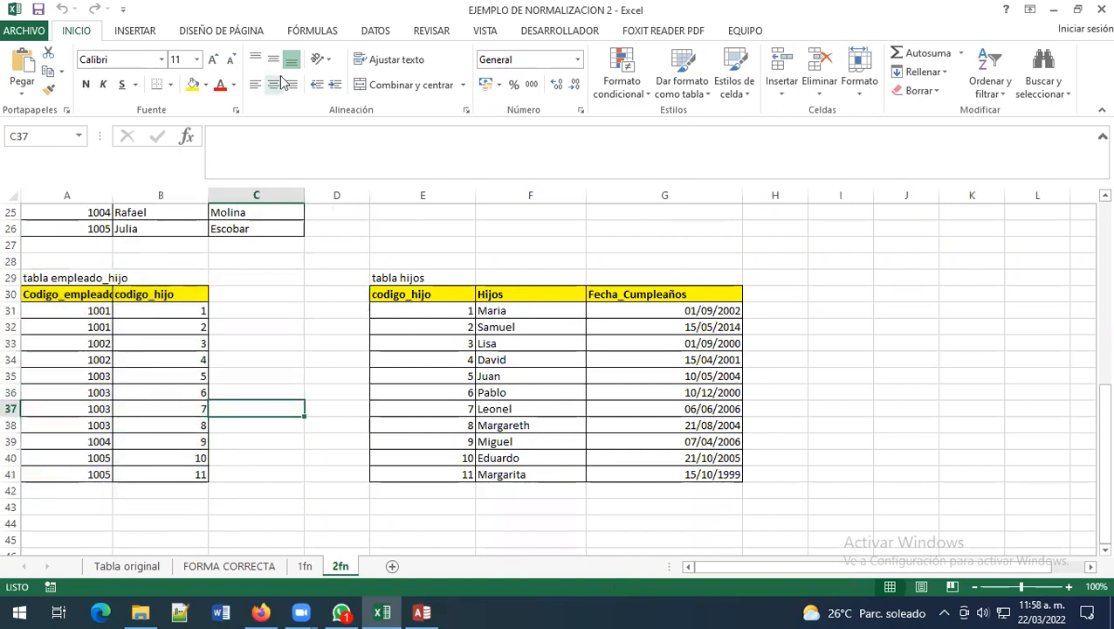
left_click(36, 8)
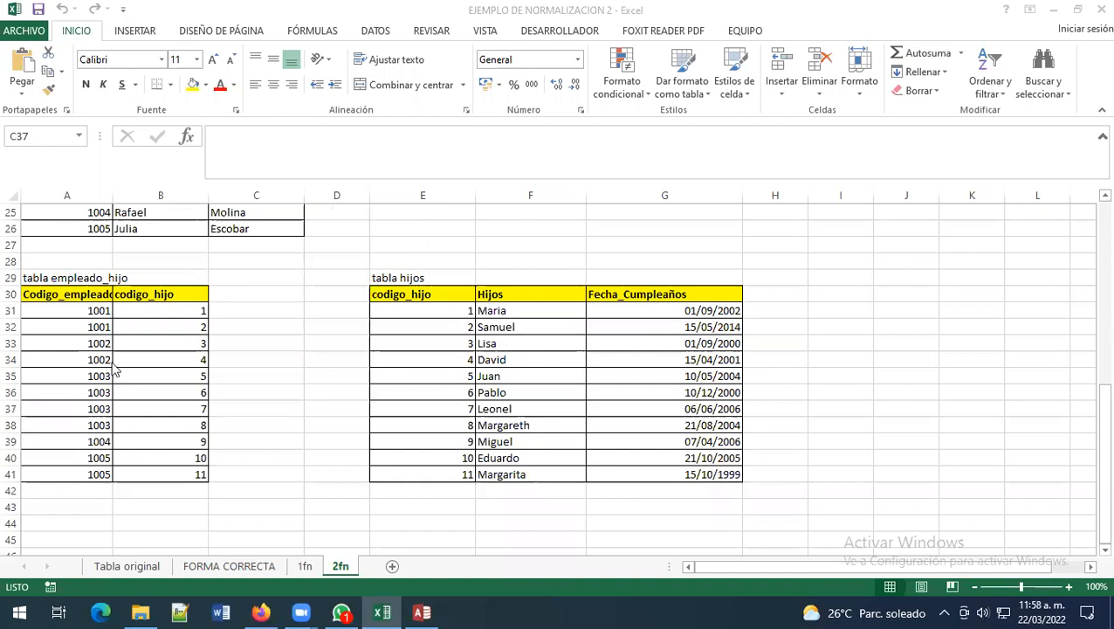
Step: Highlight the empleado_hijo records from the header row, followed by the whole hijos table, to examine their fields
scroll(113, 301, "up", 2)
left_click_drag(62, 392, 161, 534)
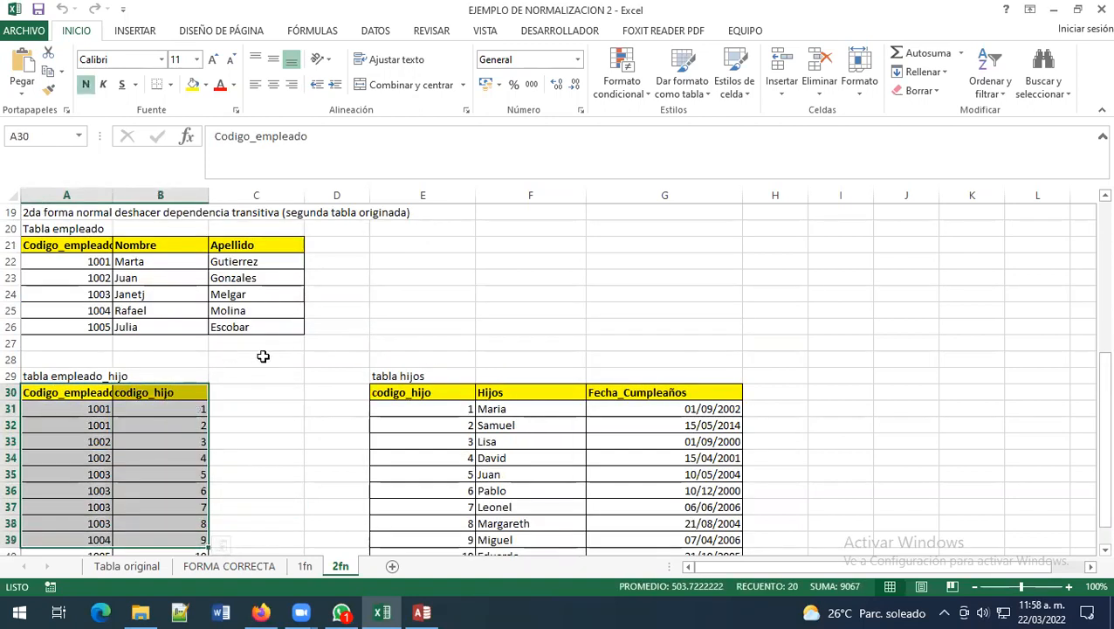
left_click_drag(261, 360, 262, 378)
scroll(481, 407, "down", 2)
left_click_drag(402, 278, 737, 476)
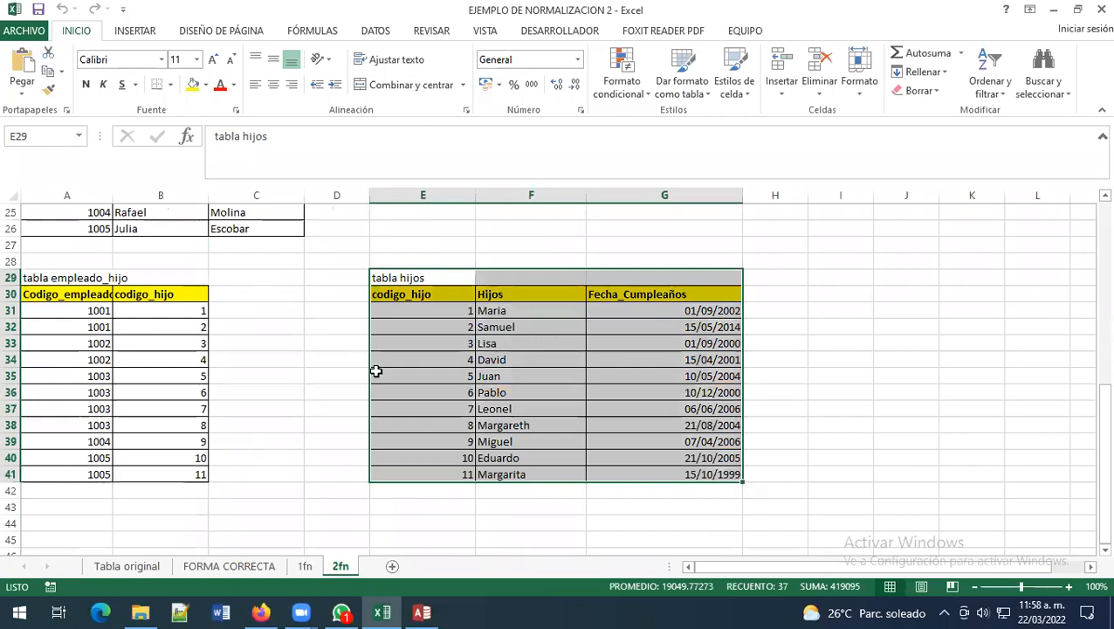
Step: Review the empleado, hijos and empleado_hijo tables again, highlighting them one after another
scroll(299, 367, "up", 2)
left_click(423, 342)
left_click_drag(70, 234, 262, 328)
left_click_drag(388, 378, 720, 545)
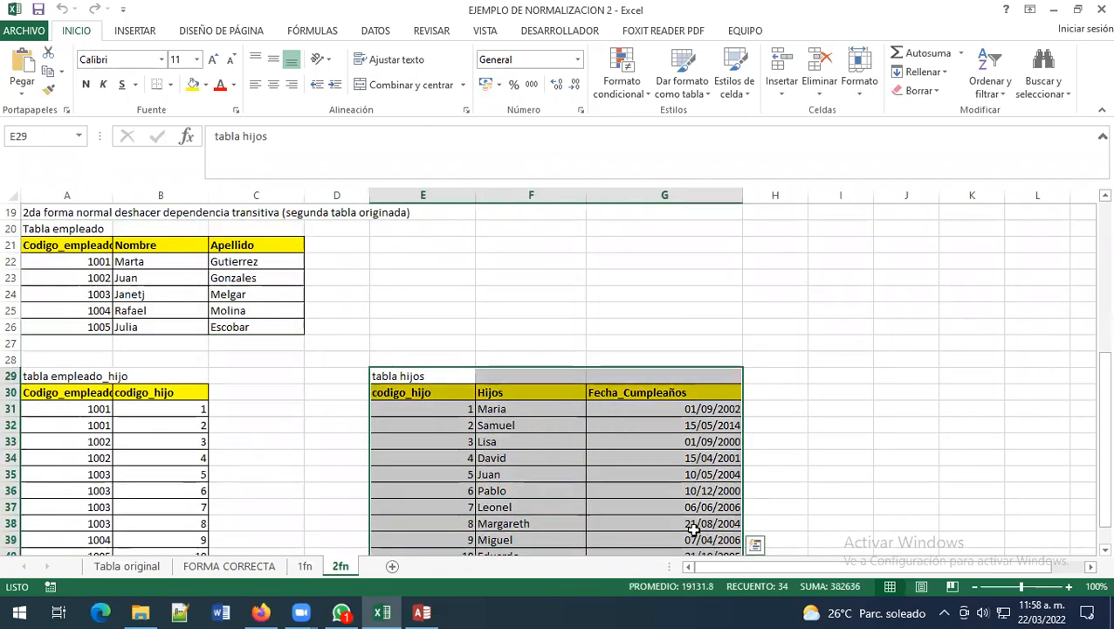
left_click(59, 378)
left_click_drag(59, 382, 202, 550)
scroll(111, 369, "down", 1)
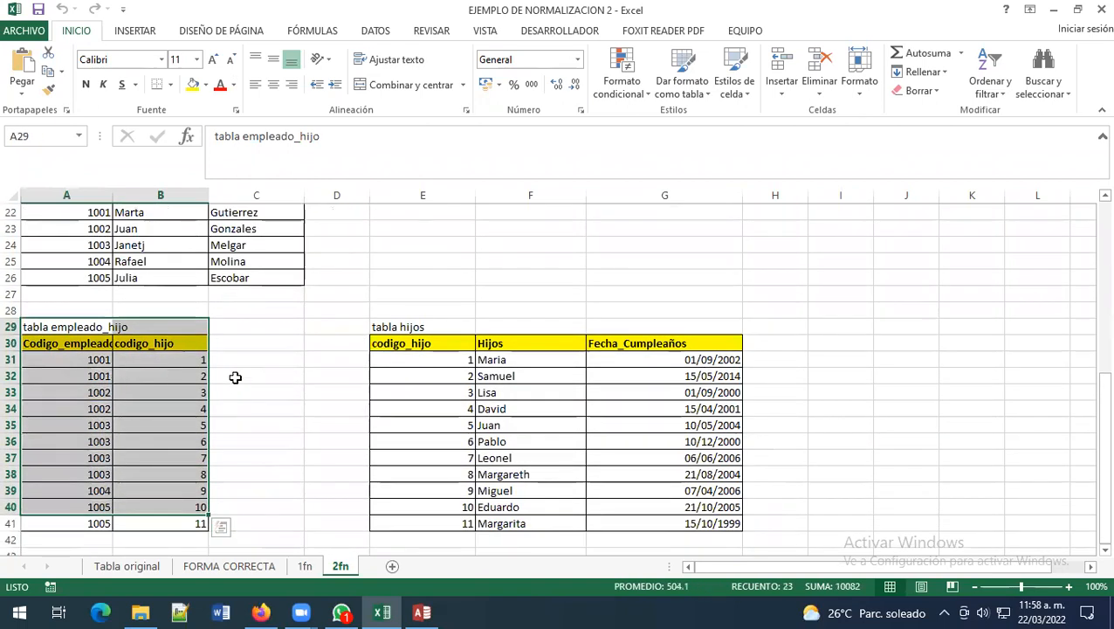
Step: Highlight the Codigo_empleado and codigo_hijo columns across the three tables to examine how the keys link them
left_click(231, 378)
left_click_drag(69, 343, 94, 502)
scroll(78, 366, "up", 1)
left_click_drag(60, 245, 67, 343)
left_click(161, 403)
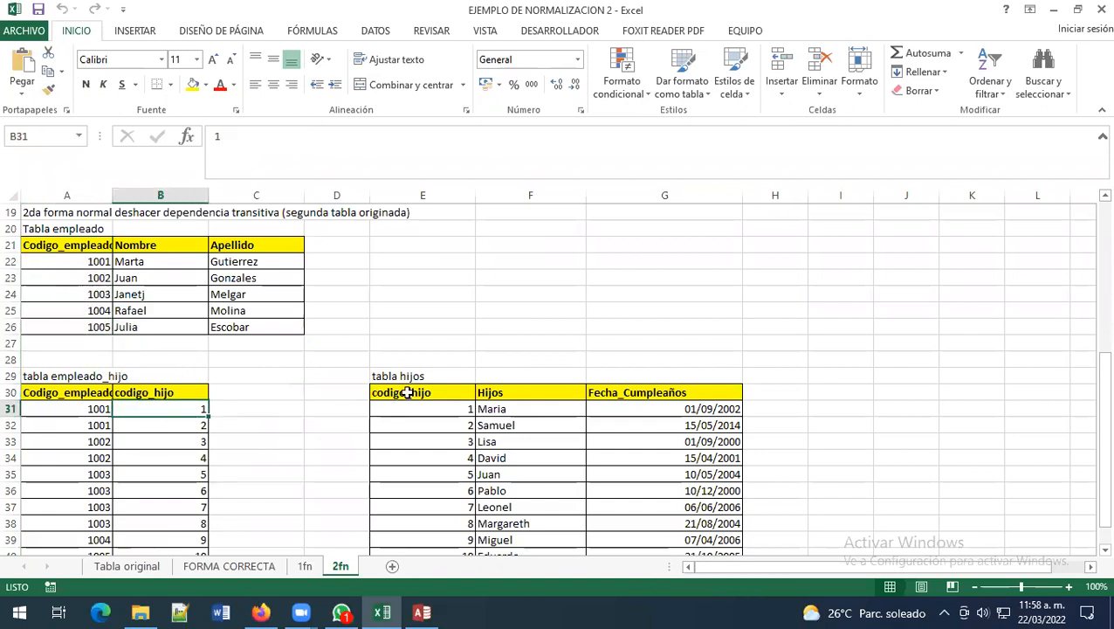
left_click_drag(405, 393, 435, 508)
left_click_drag(87, 390, 166, 541)
left_click_drag(428, 393, 442, 552)
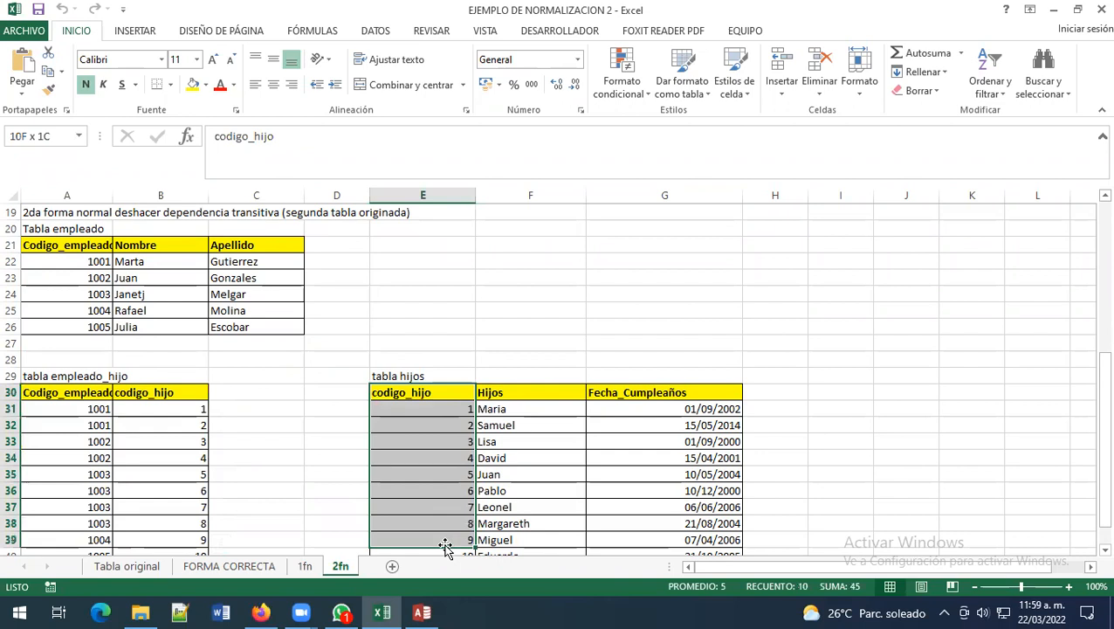
left_click_drag(82, 247, 101, 328)
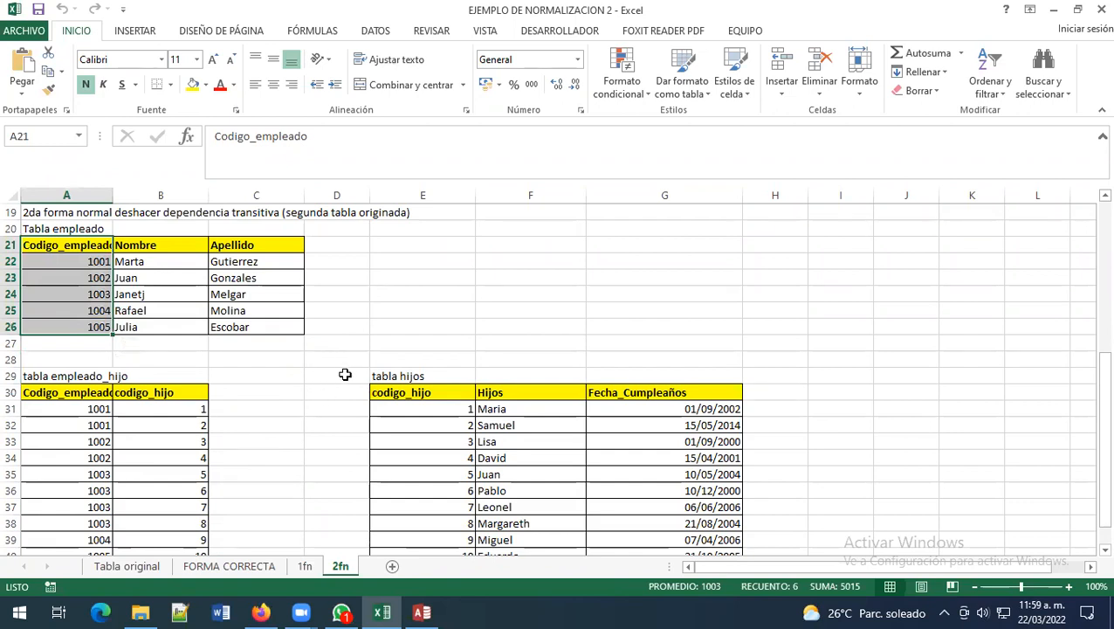
Step: Switch to the BD EJEMPLO2 database in Access and open Tabla1 in Design view, saving the table as EMPLEADOS
left_click(426, 611)
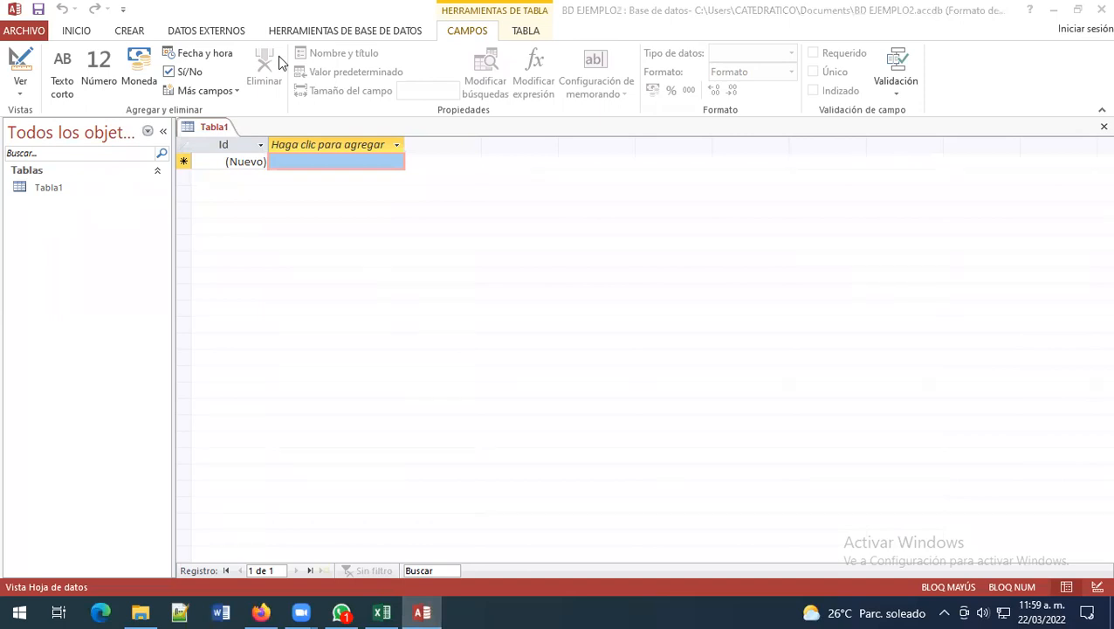
left_click(212, 126)
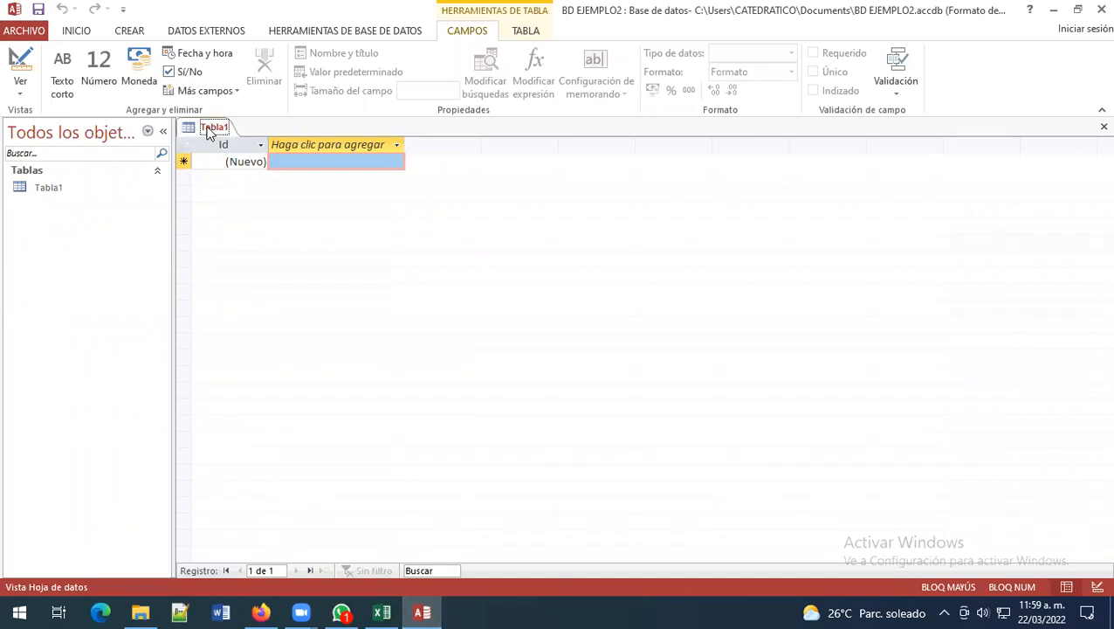
right_click(221, 134)
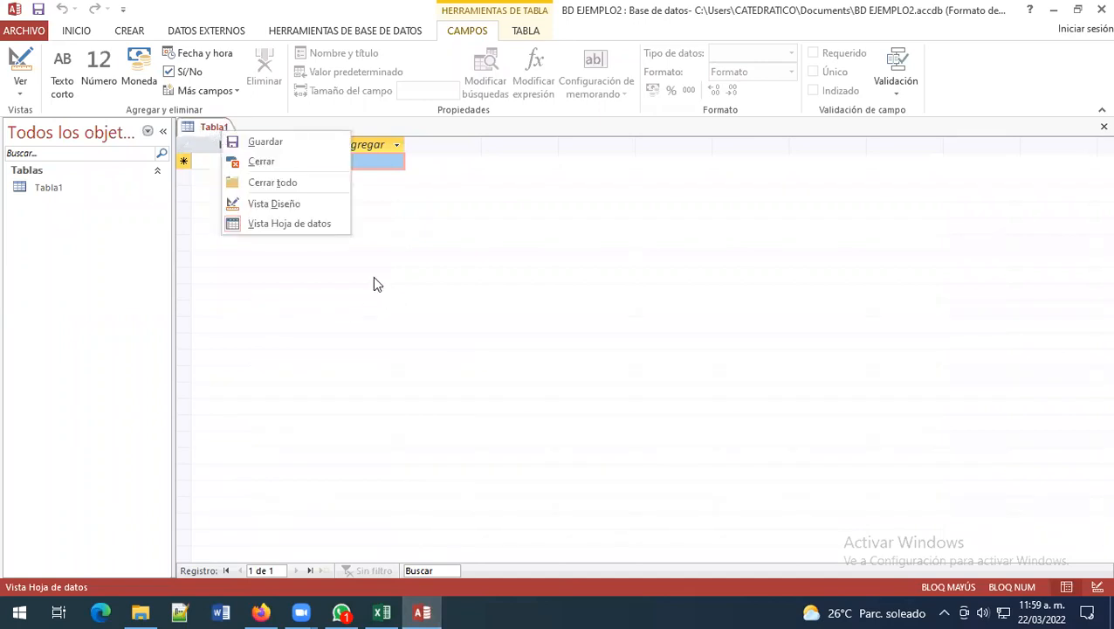
left_click(277, 210)
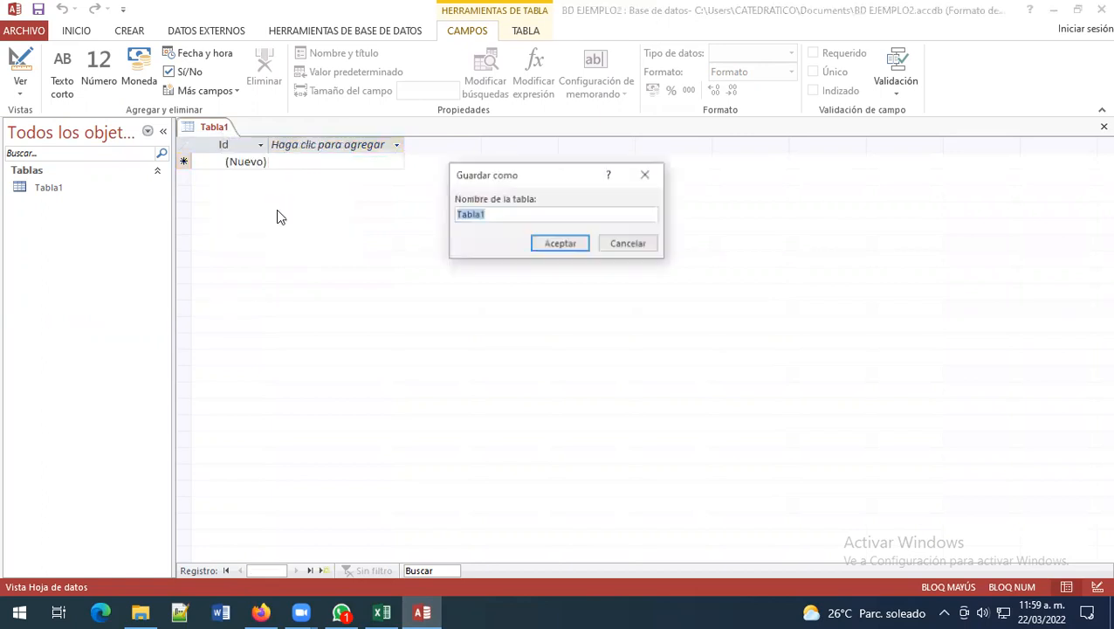
key("BackSpace")
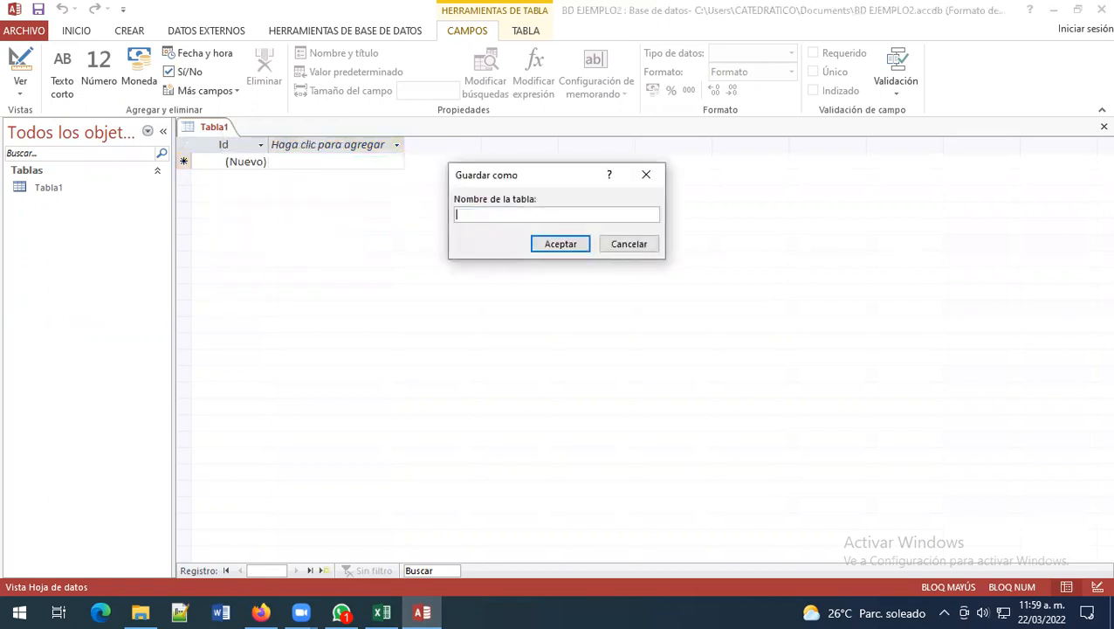
type("TABL")
key("BackSpace")
key("BackSpace")
key("BackSpace")
key("BackSpace")
type("EMNP")
key("BackSpace")
key("BackSpace")
key("BackSpace")
type("MPLEADOS")
left_click(557, 243)
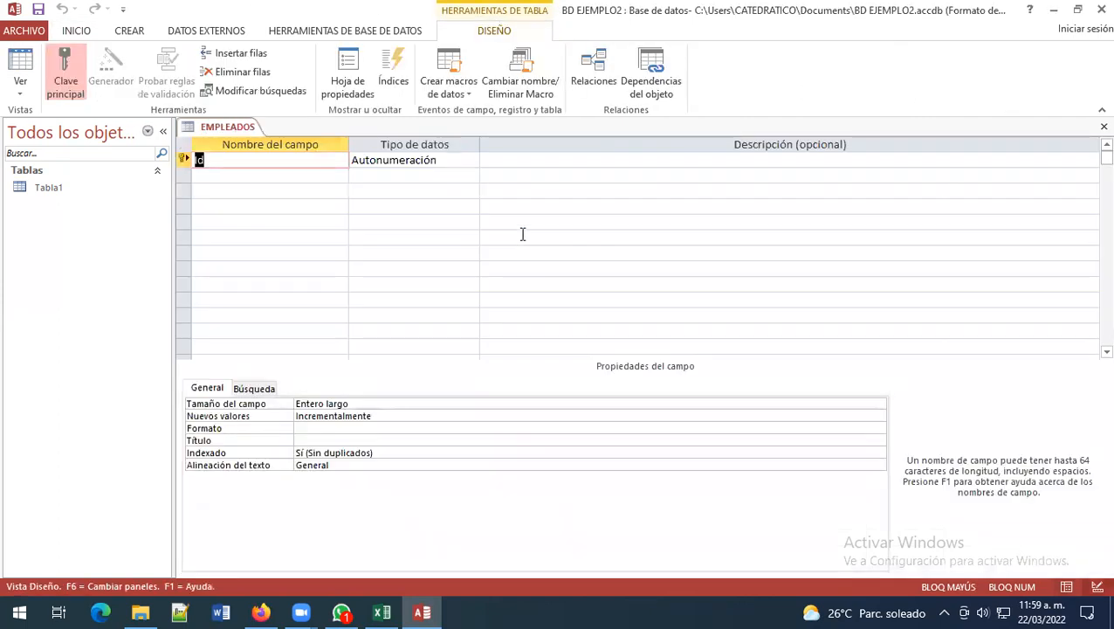
Step: Arrange the Access database and the EJEMPLO DE NORMALIZACION 2 workbook side by side on the screen
left_click(1077, 10)
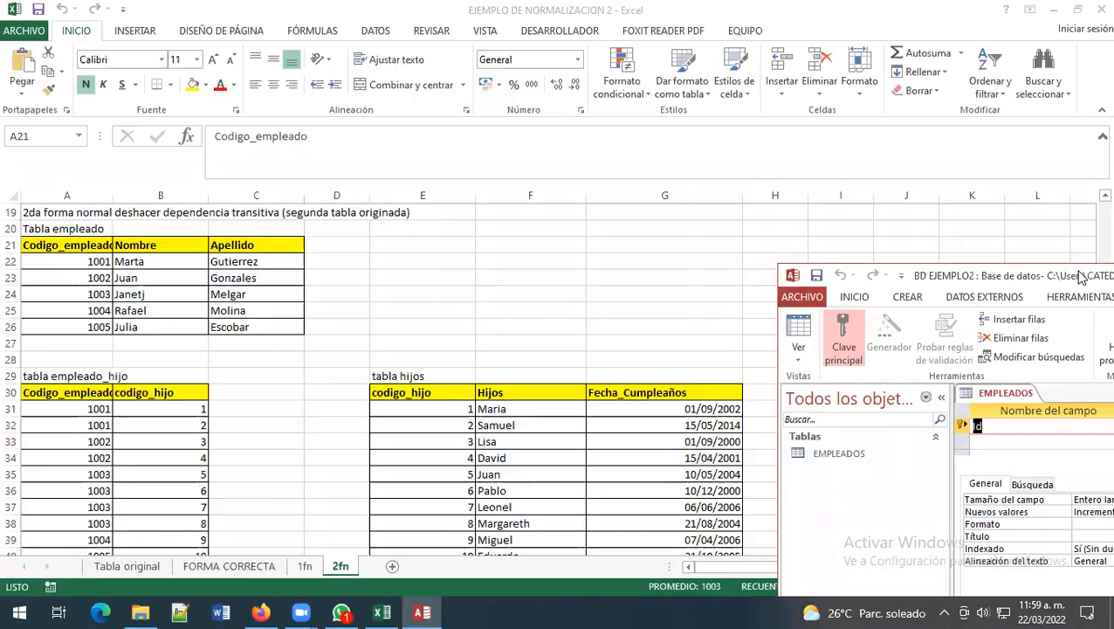
left_click_drag(1073, 276, 1112, 283)
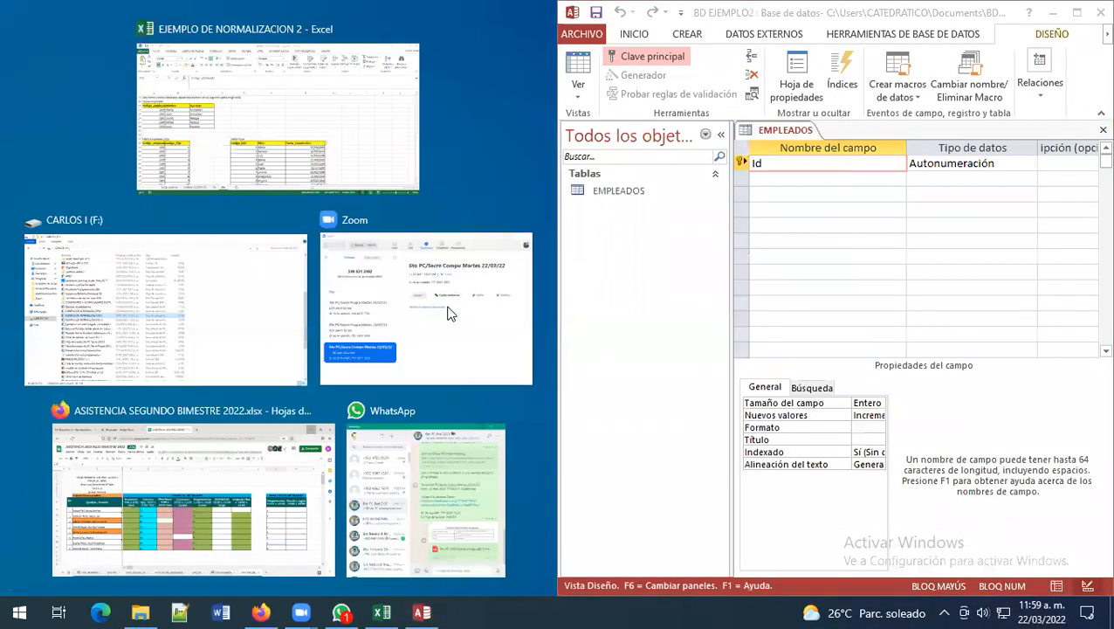
left_click(237, 118)
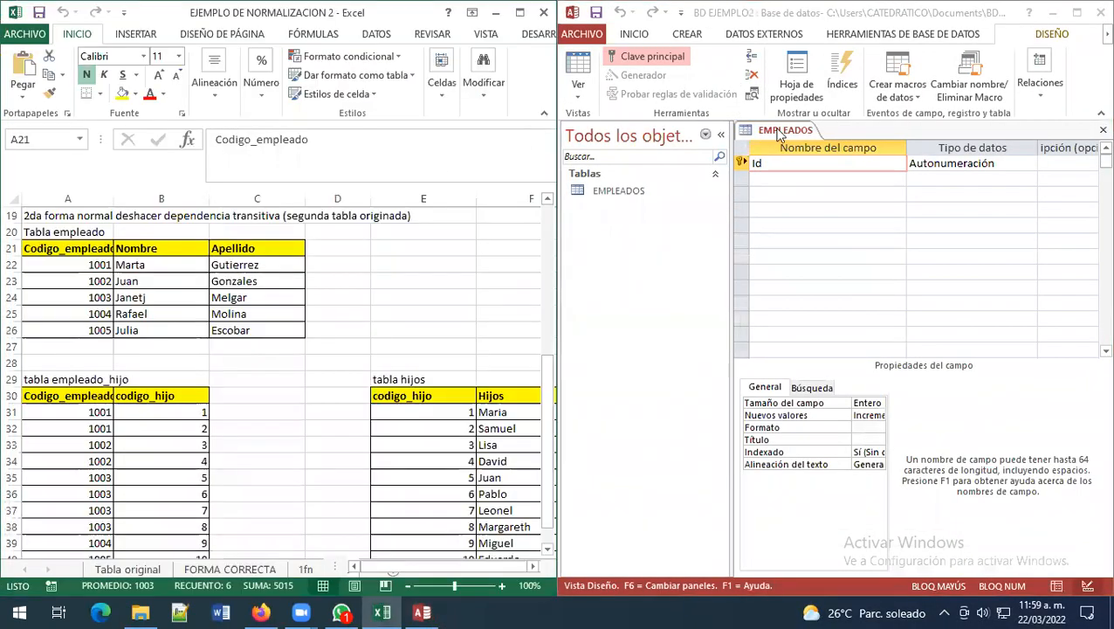
Step: Rename the EMPLEADOS table's Id key field to codigo_empleado
left_click(783, 162)
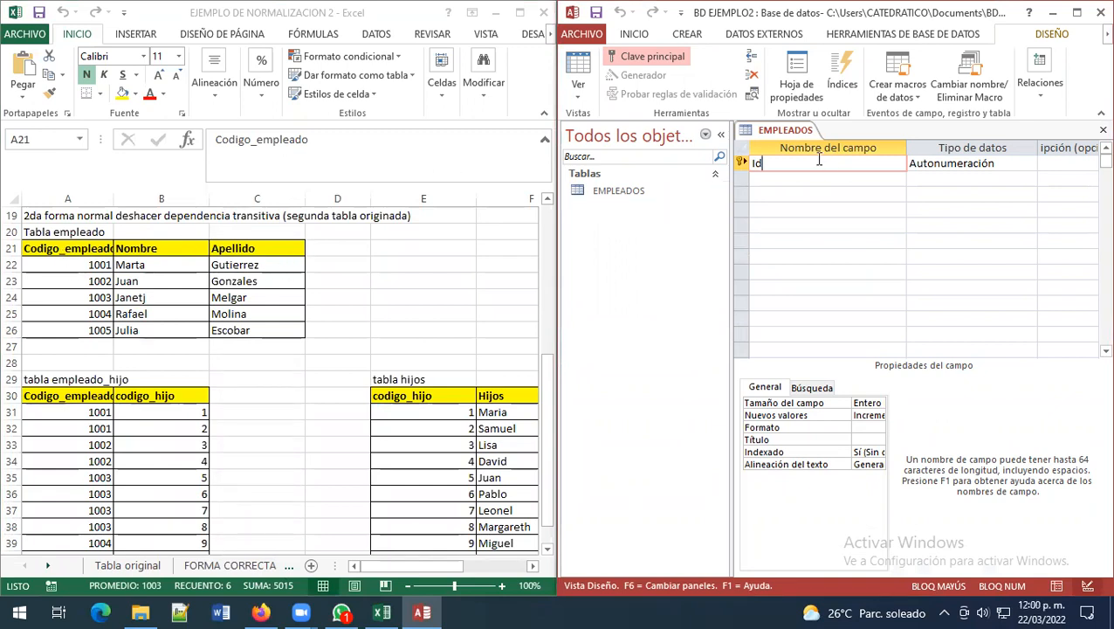
key("BackSpace")
key("BackSpace")
key("Caps_Lock")
type("codigo")
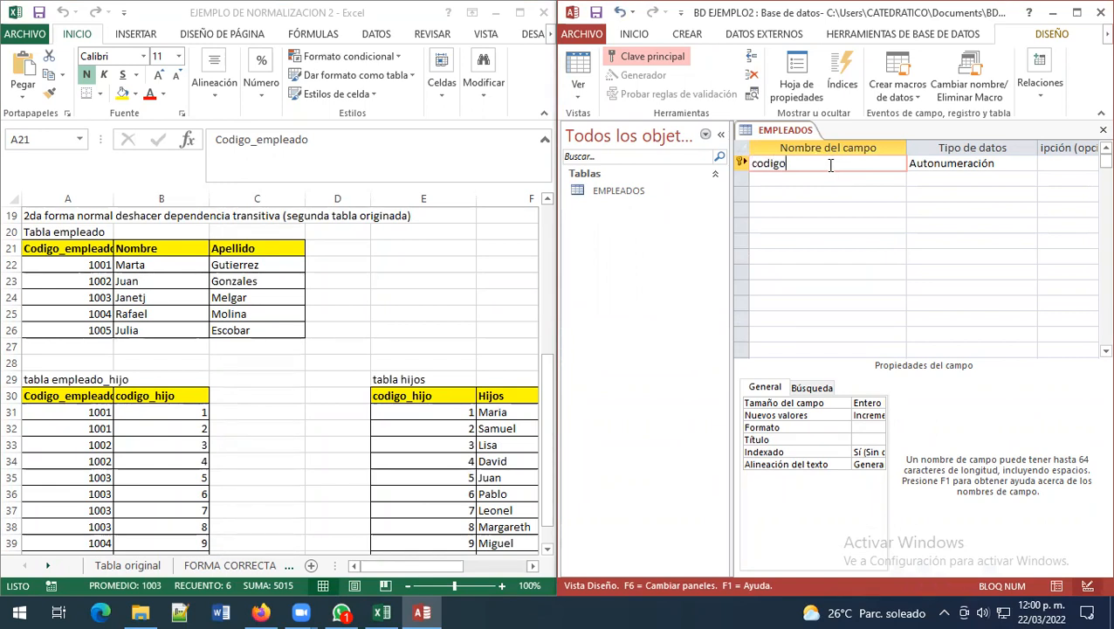
type("_empleado")
Step: Check the employee codes in the Excel empleado table and set the codigo_empleado data type to Número
left_click(122, 285)
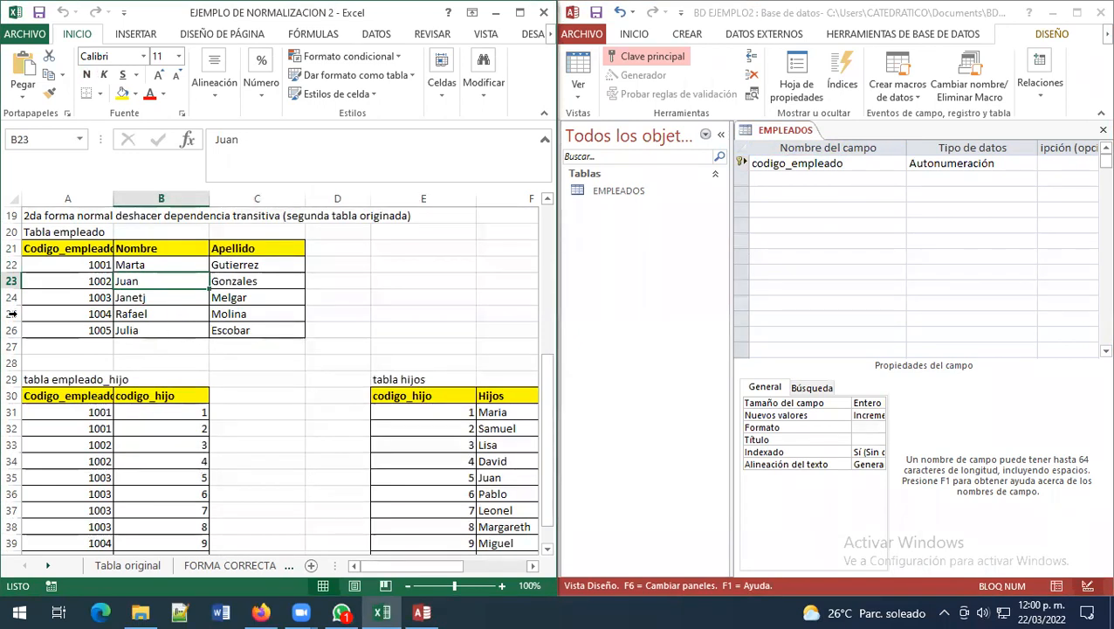
left_click_drag(33, 264, 50, 330)
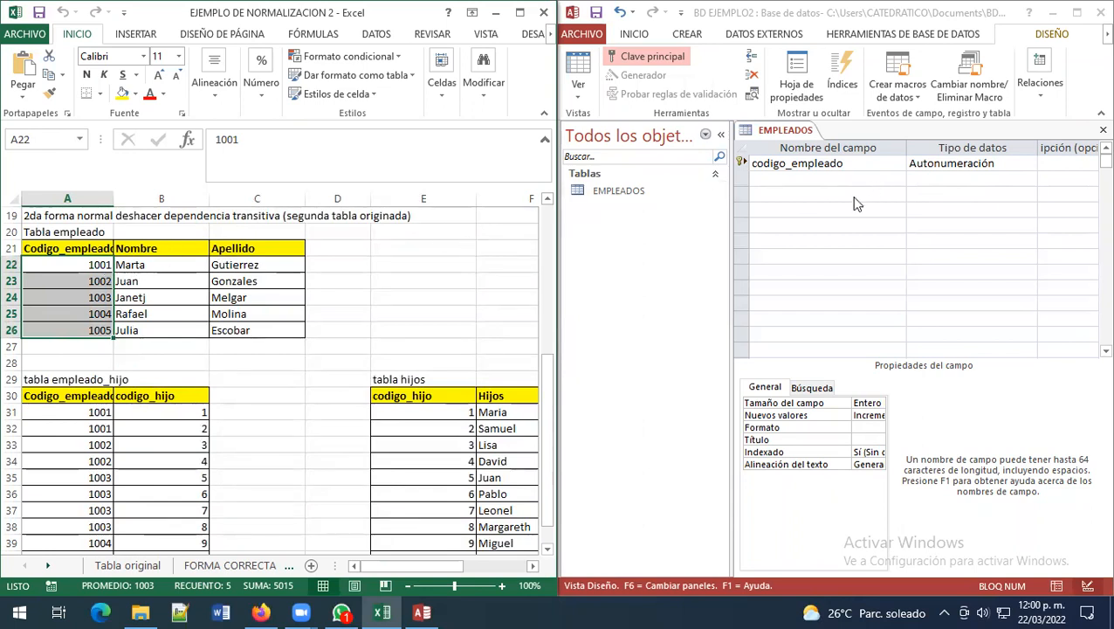
left_click(962, 164)
left_click(1030, 164)
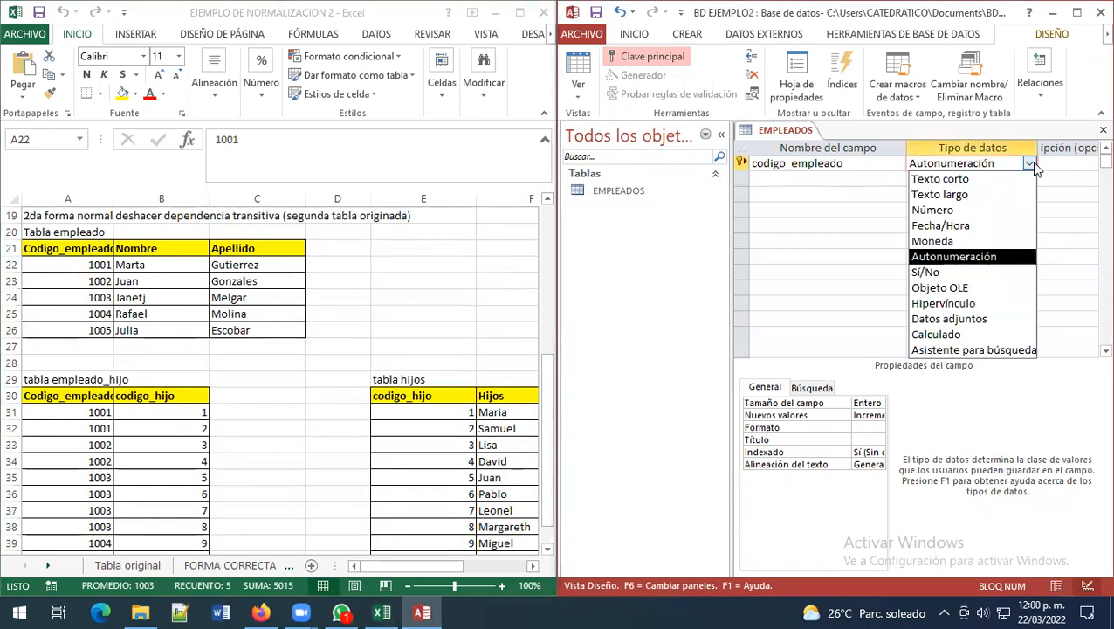
left_click(971, 210)
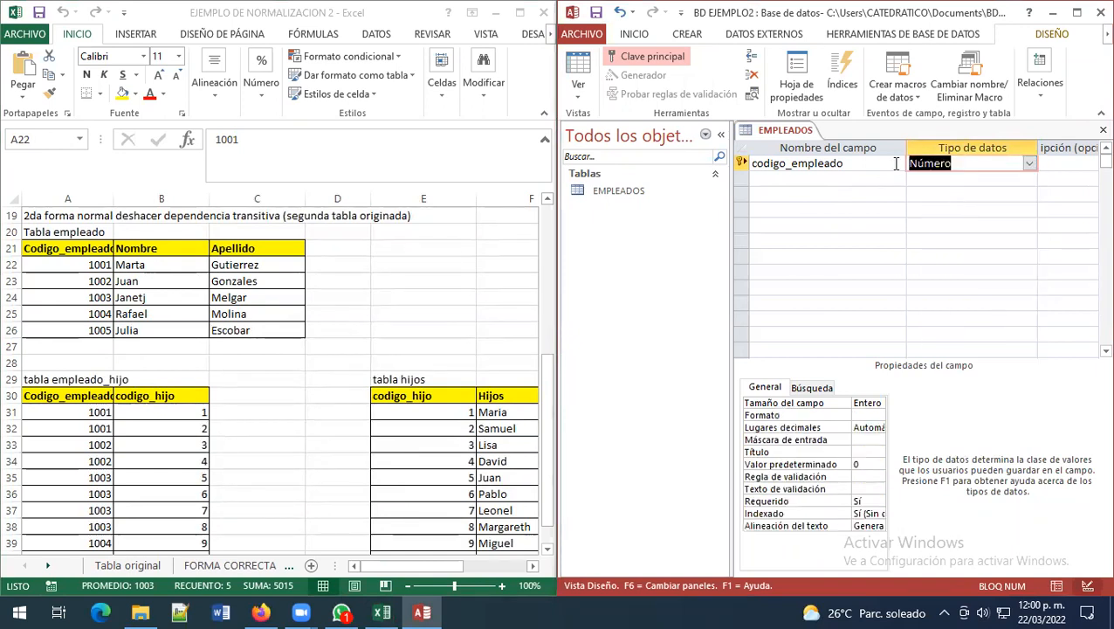
key("Return")
key("Return")
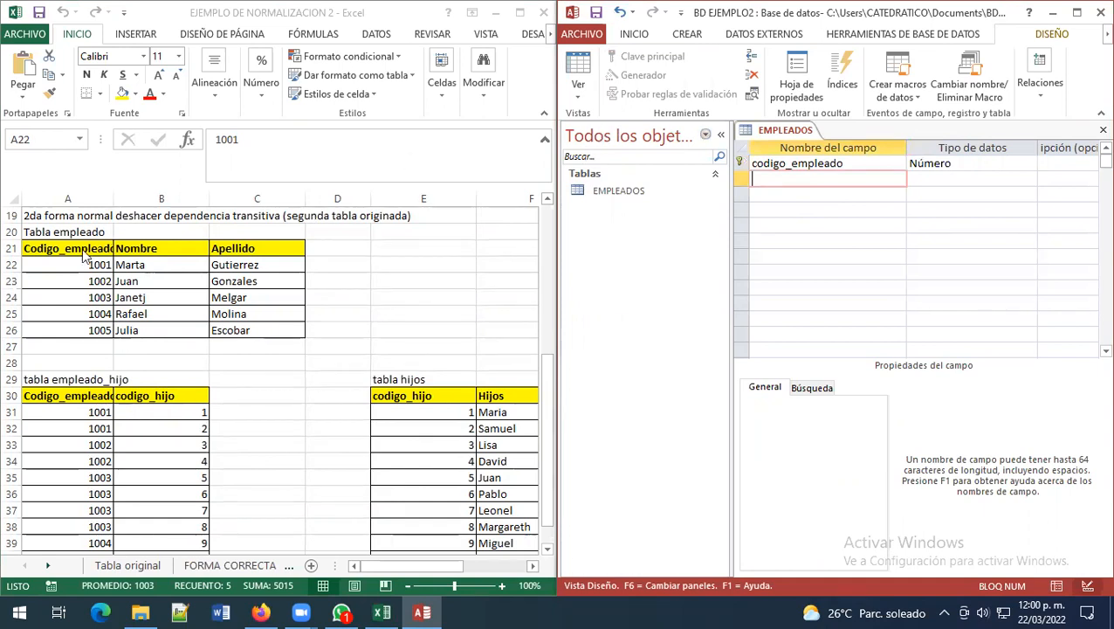
Step: Review the headers and records of the Excel empleado table and add a nombre_empleado field of type Texto corto
left_click(110, 249)
left_click_drag(129, 251, 284, 253)
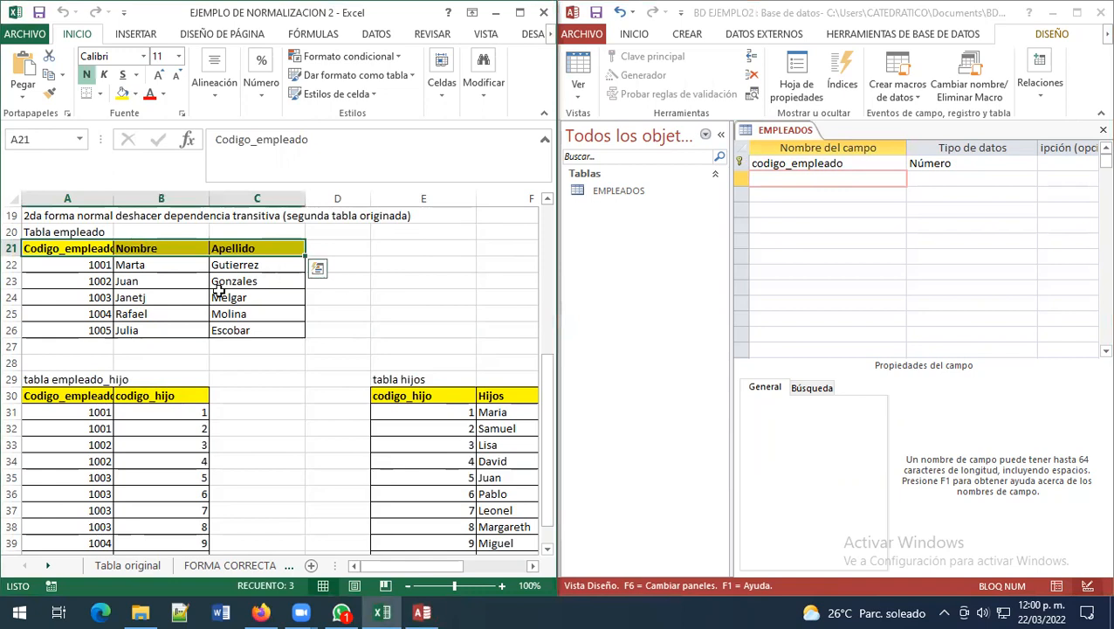
left_click_drag(95, 262, 232, 333)
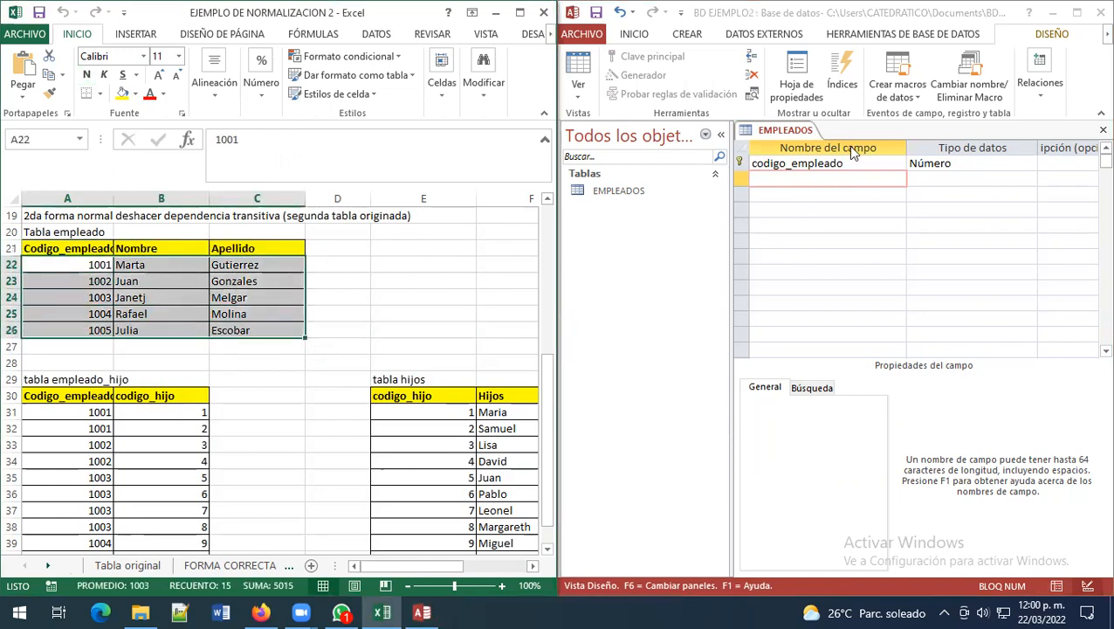
left_click_drag(129, 250, 256, 248)
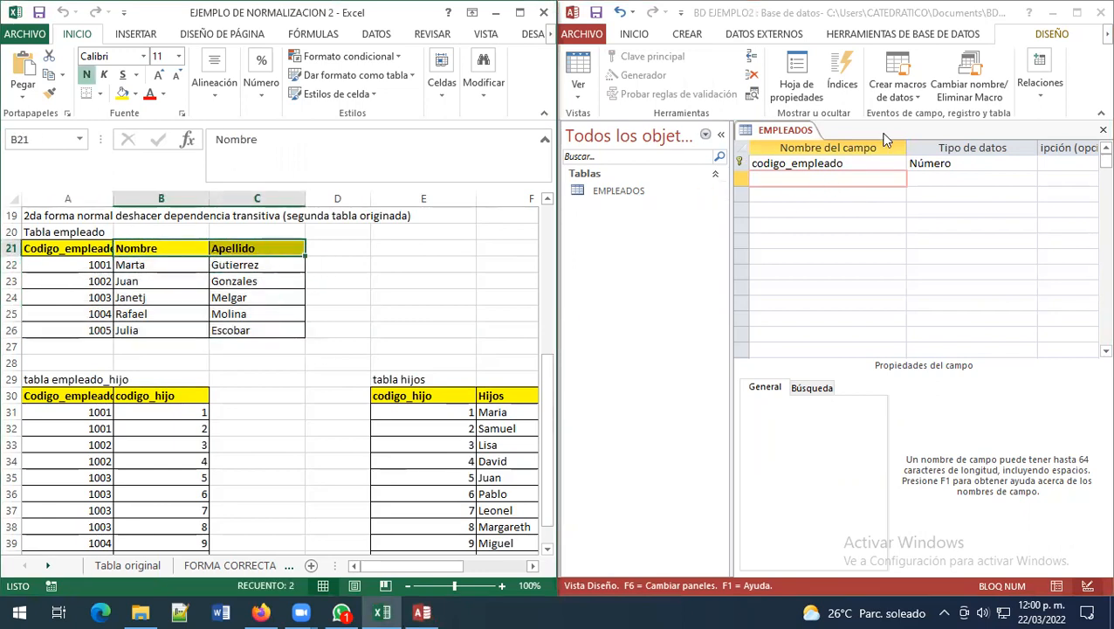
left_click(768, 179)
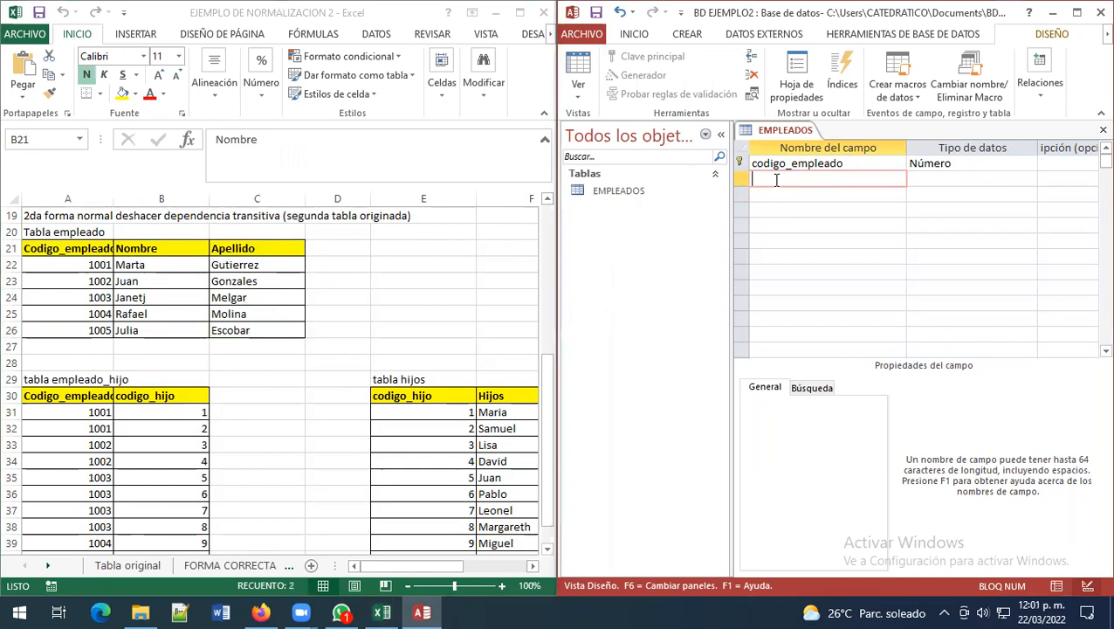
type("nombre_emp")
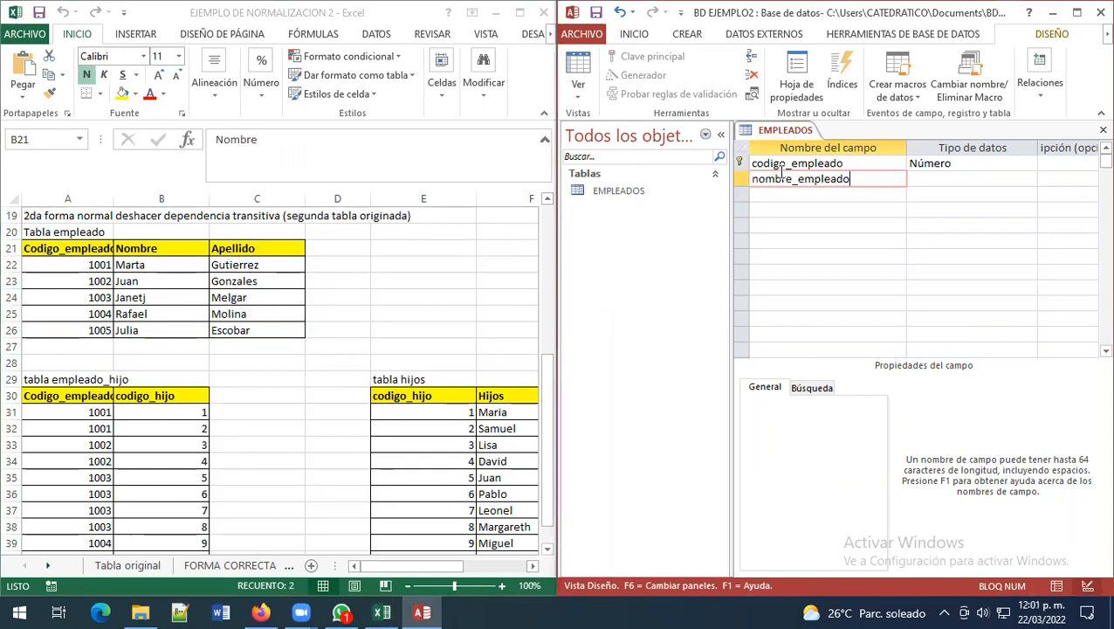
type("leado")
left_click(940, 179)
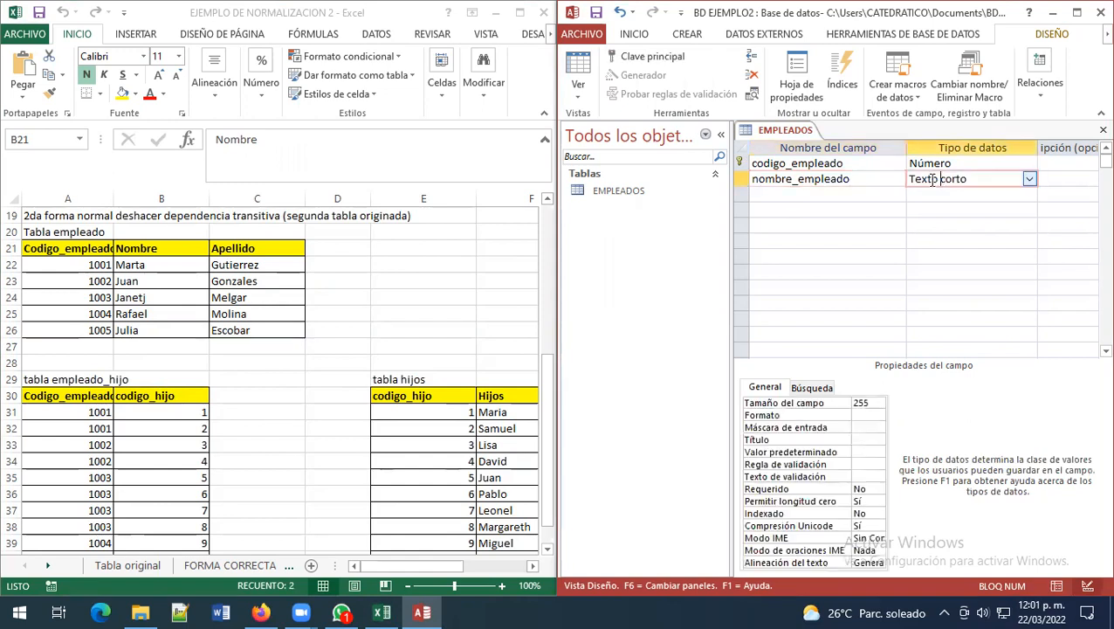
Step: Add an apellido_empleado field of type Texto corto to the EMPLEADOS table
left_click(804, 194)
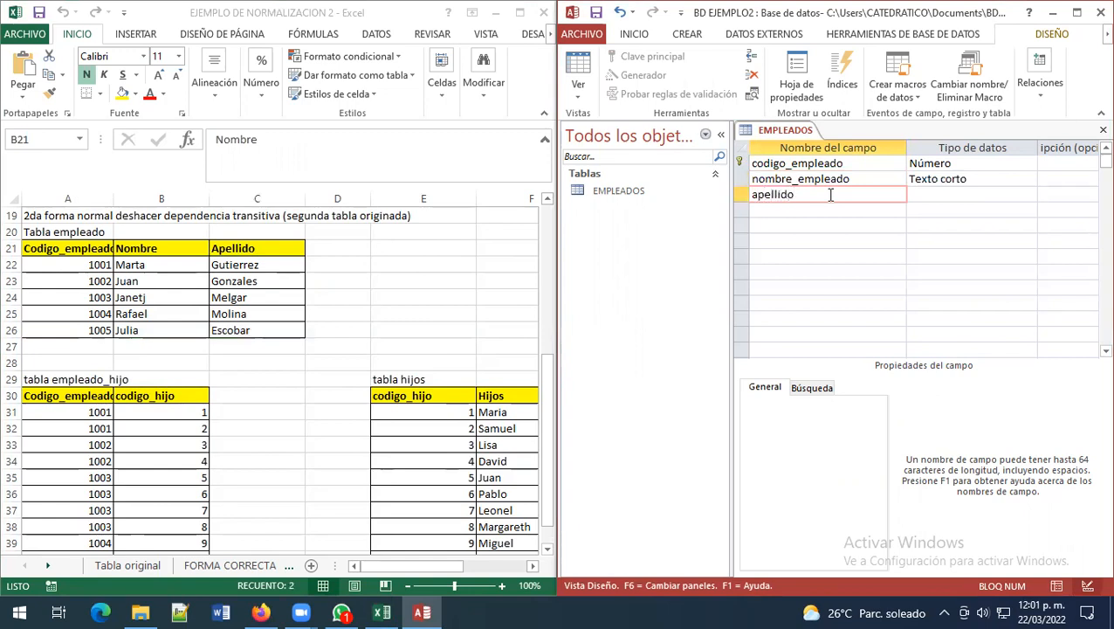
type("empleado")
left_click(955, 194)
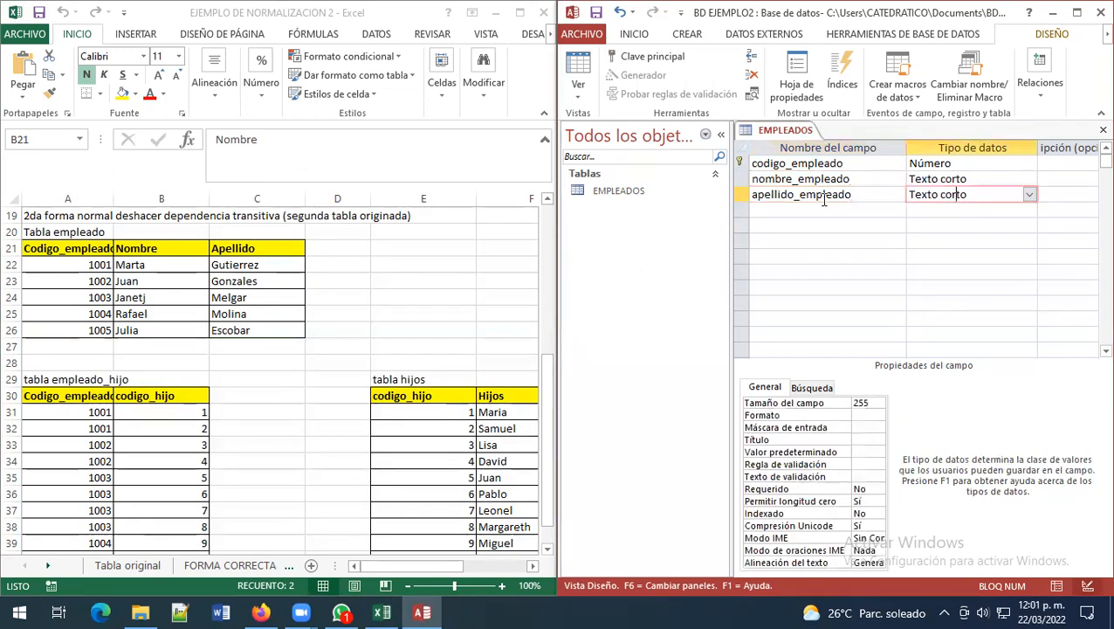
Step: Compare the EMPLEADOS fields with the Nombre and Apellido values in the Excel empleado table, highlighting each column
left_click(776, 178)
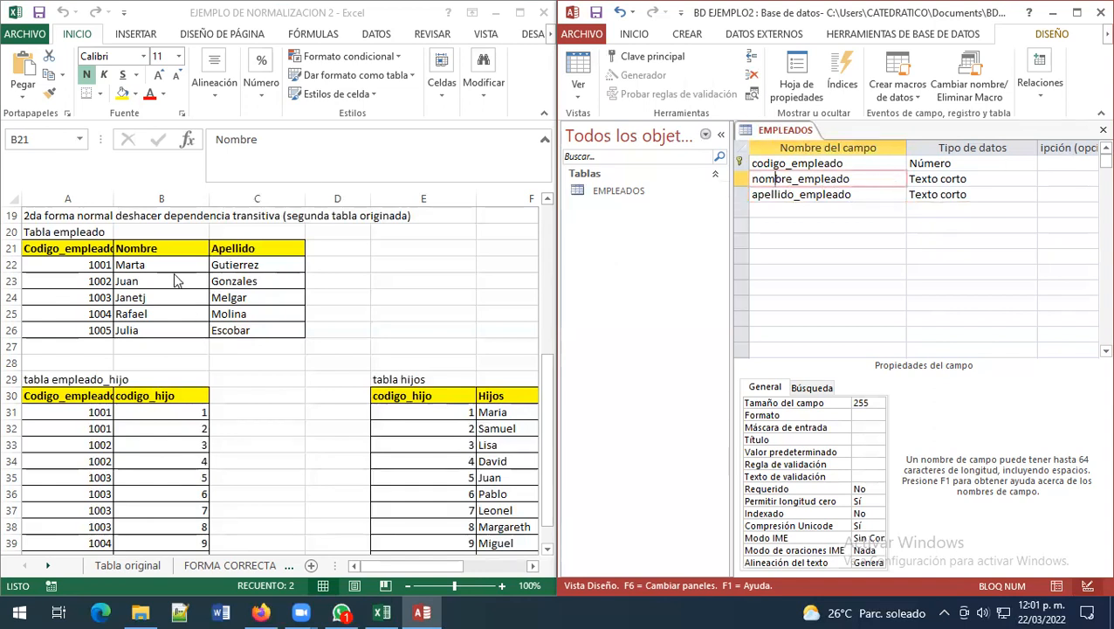
key("alt+Tab")
left_click_drag(162, 270, 161, 332)
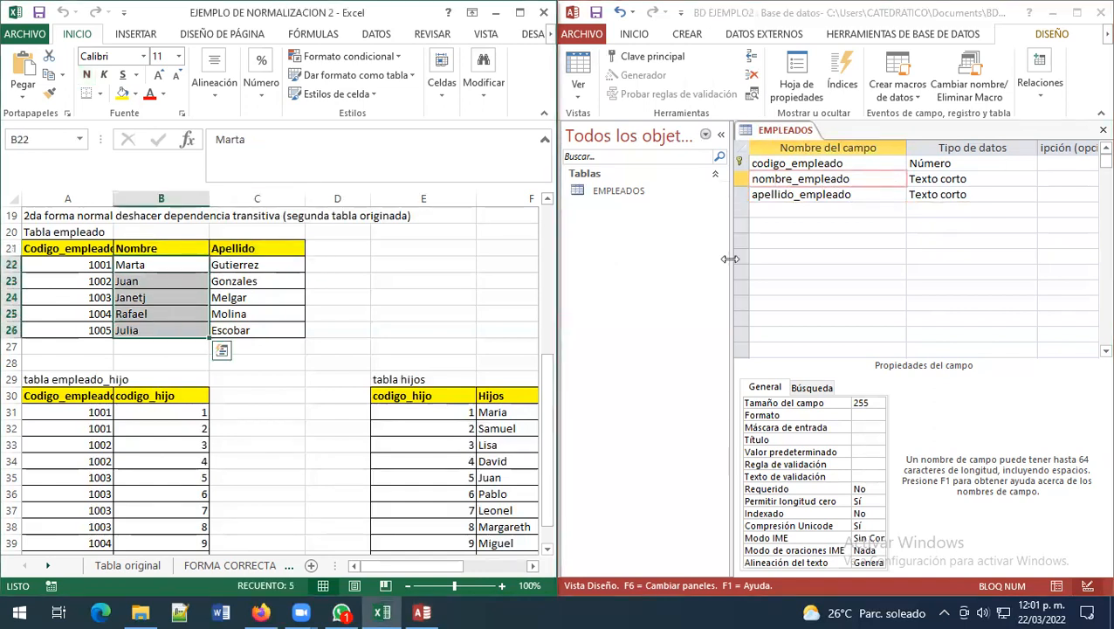
left_click_drag(254, 265, 266, 330)
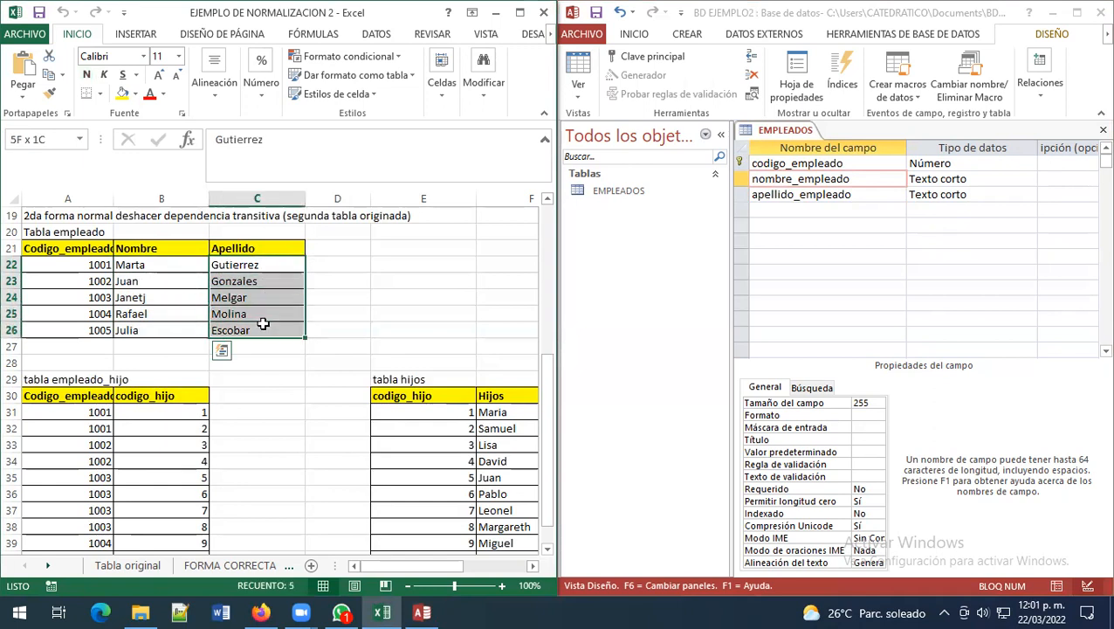
left_click(482, 263)
left_click(756, 165)
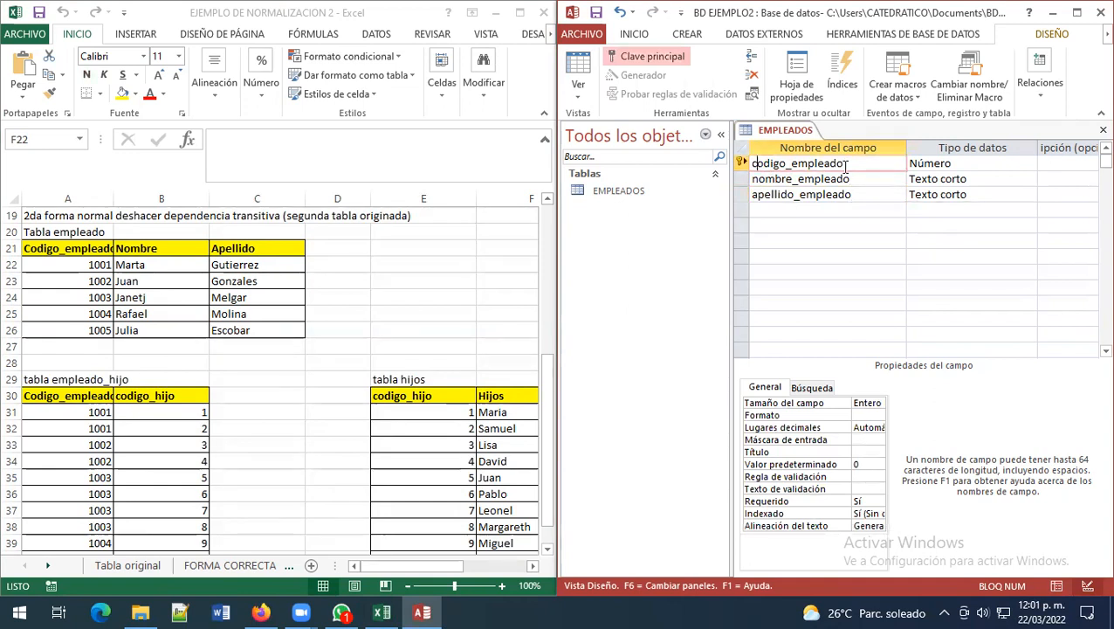
Step: Save the EMPLEADOS table design and close the table
right_click(786, 131)
left_click(822, 141)
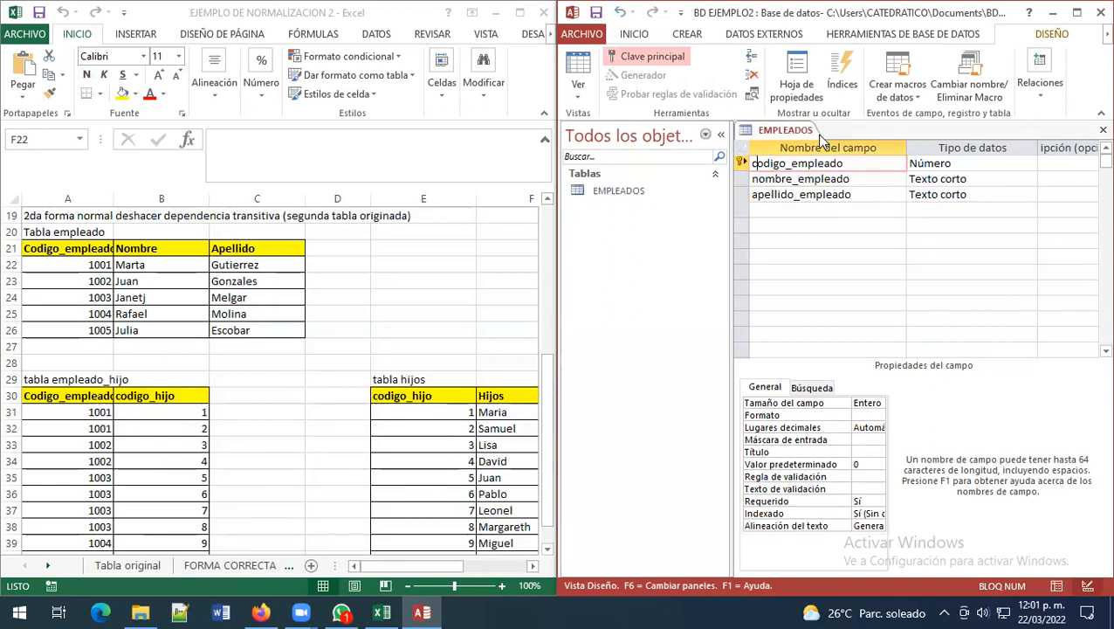
right_click(800, 131)
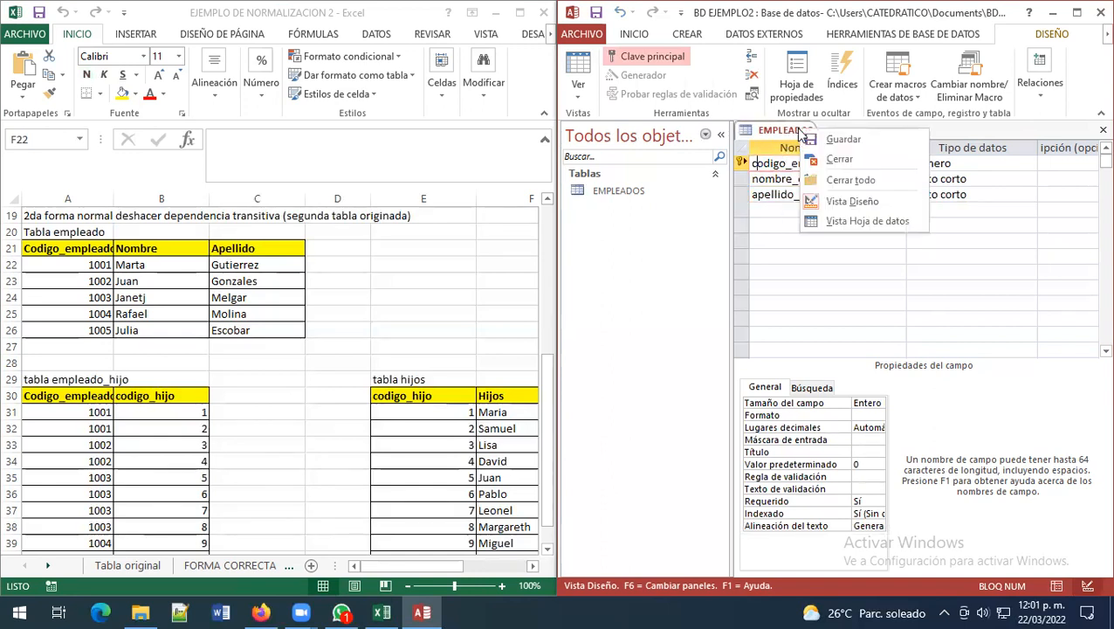
left_click(840, 160)
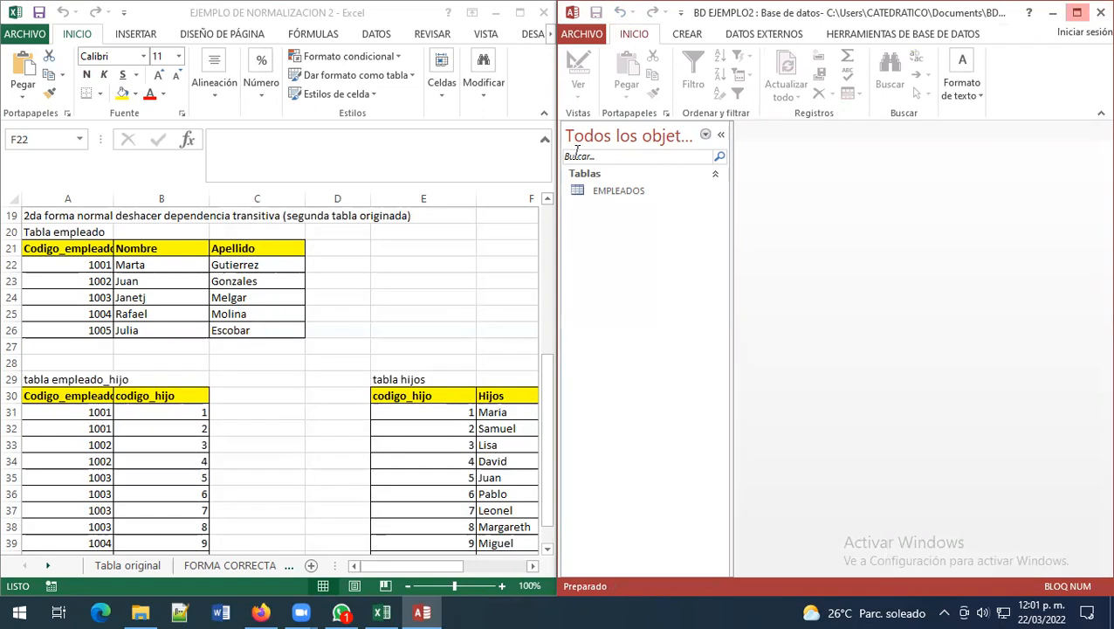
Step: Create a new table, switch it to Design view and save it as HIJOS
left_click(1077, 12)
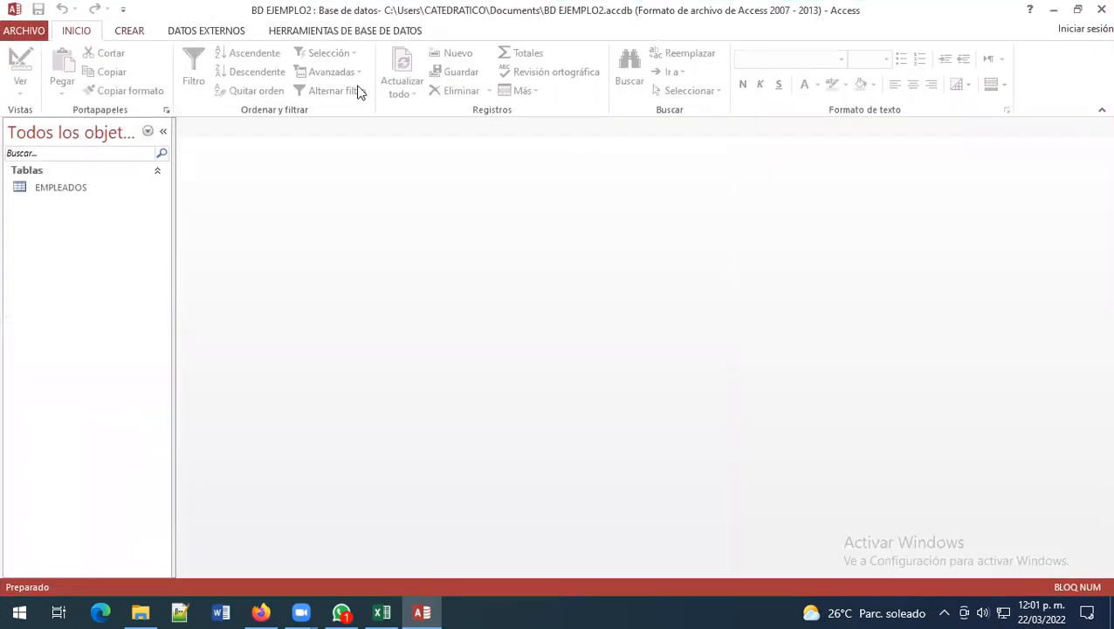
scroll(358, 92, "down", 1)
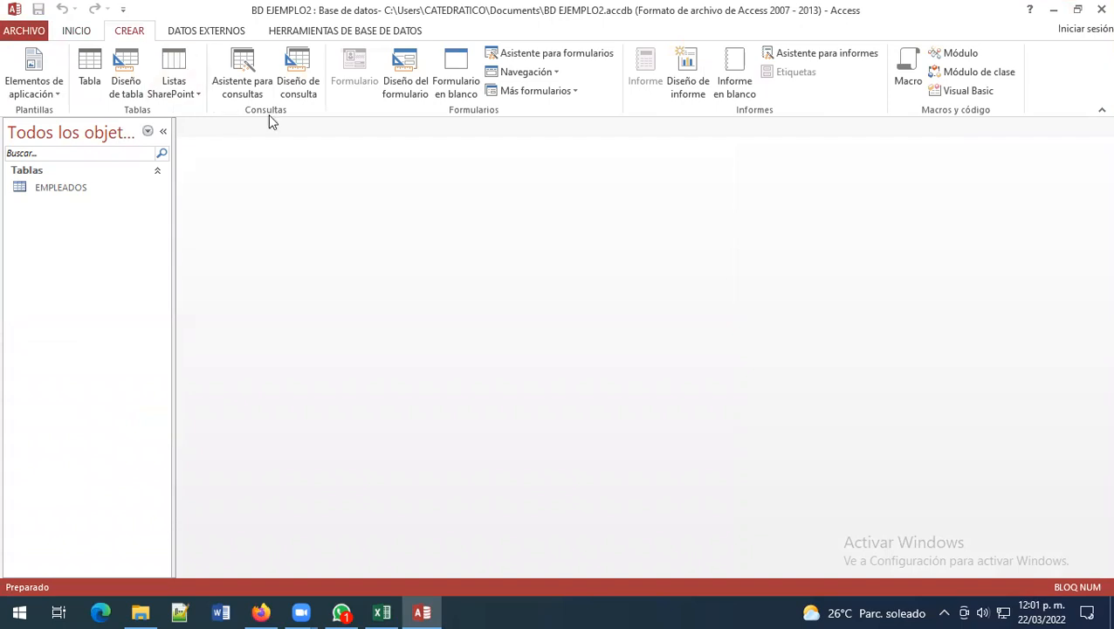
left_click(90, 70)
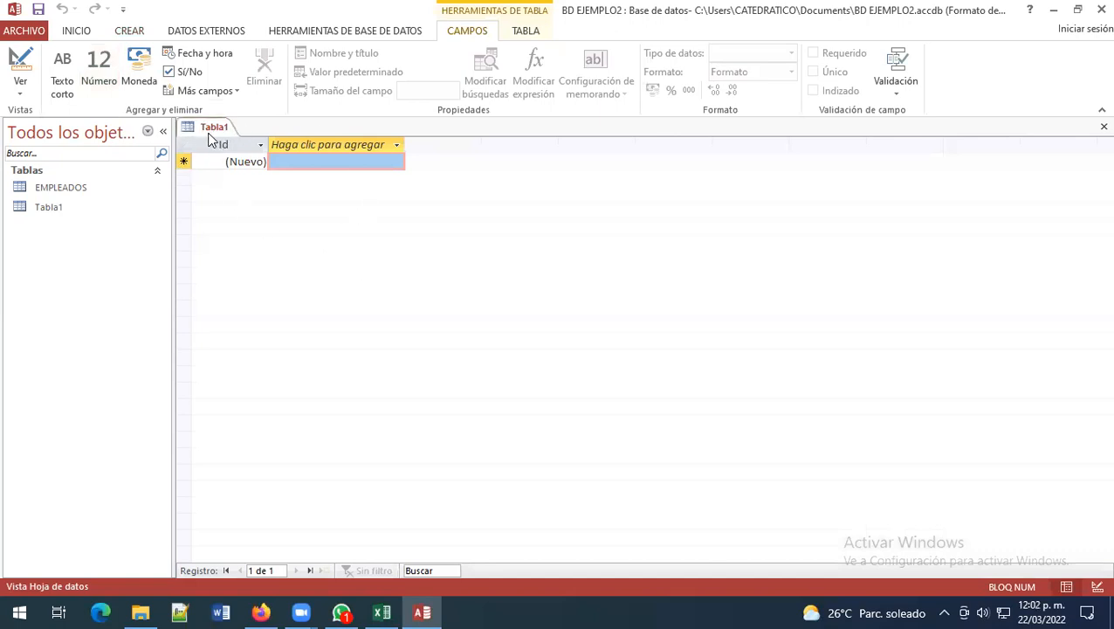
right_click(208, 131)
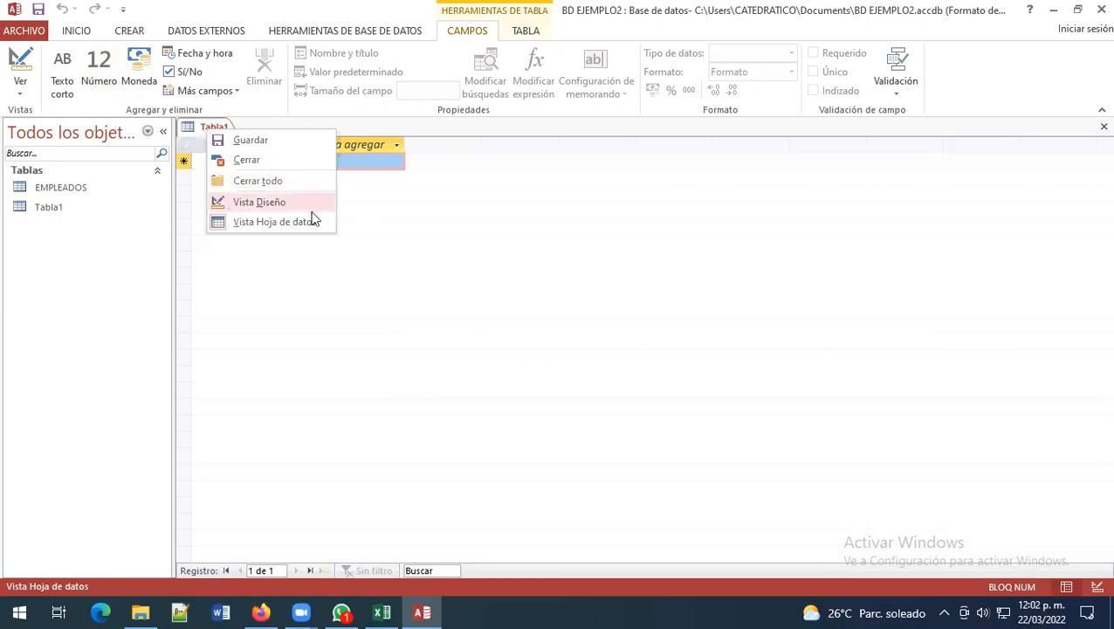
left_click(245, 208)
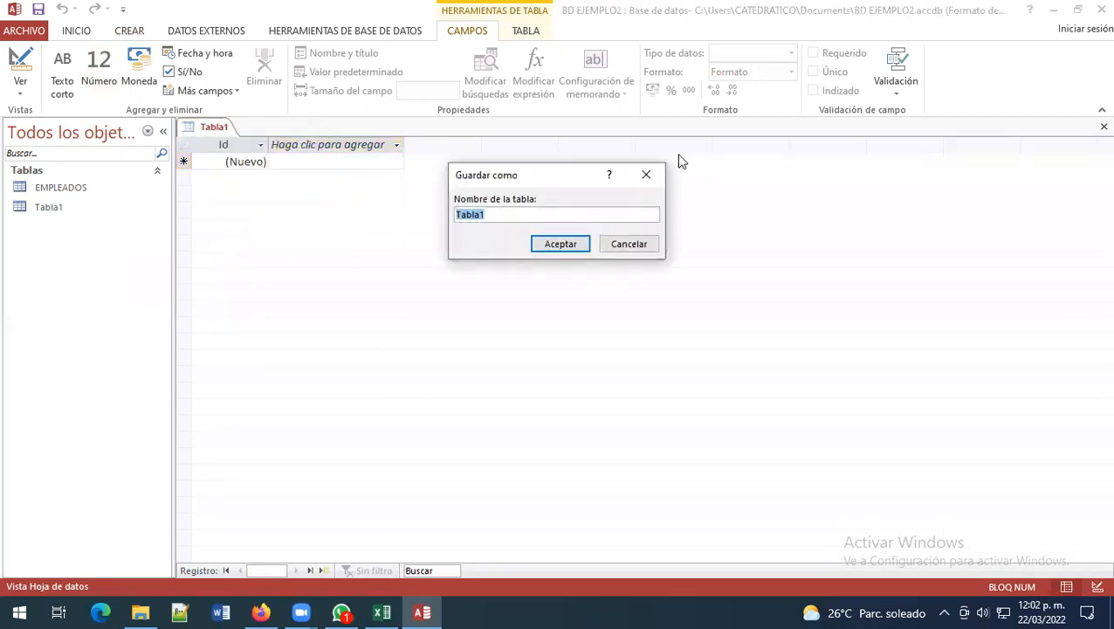
key("BackSpace")
key("Caps_Lock")
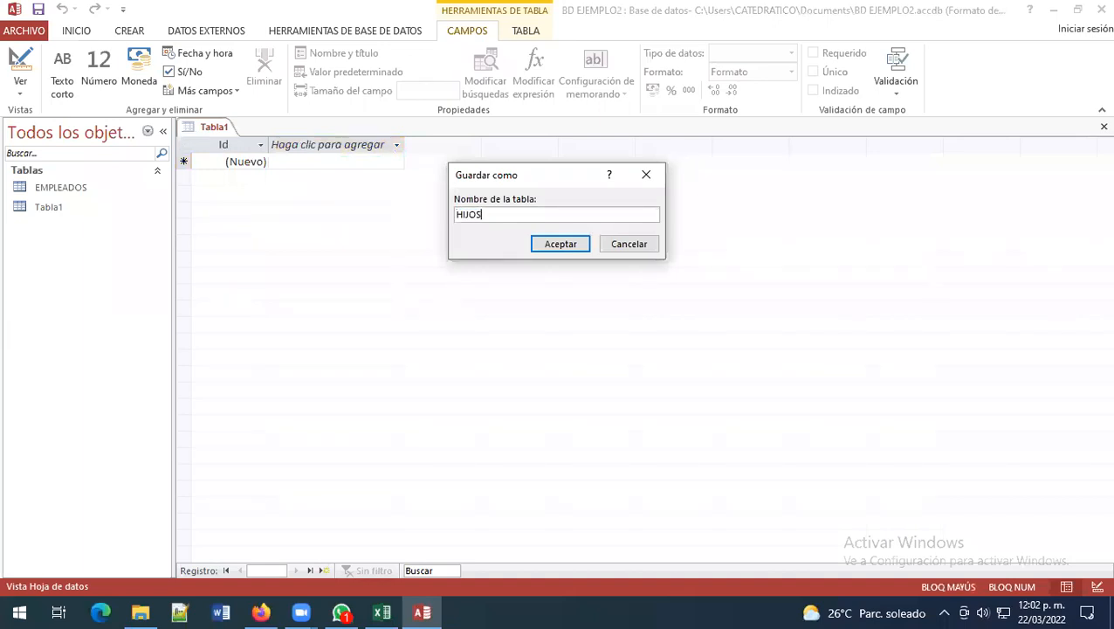
left_click(562, 245)
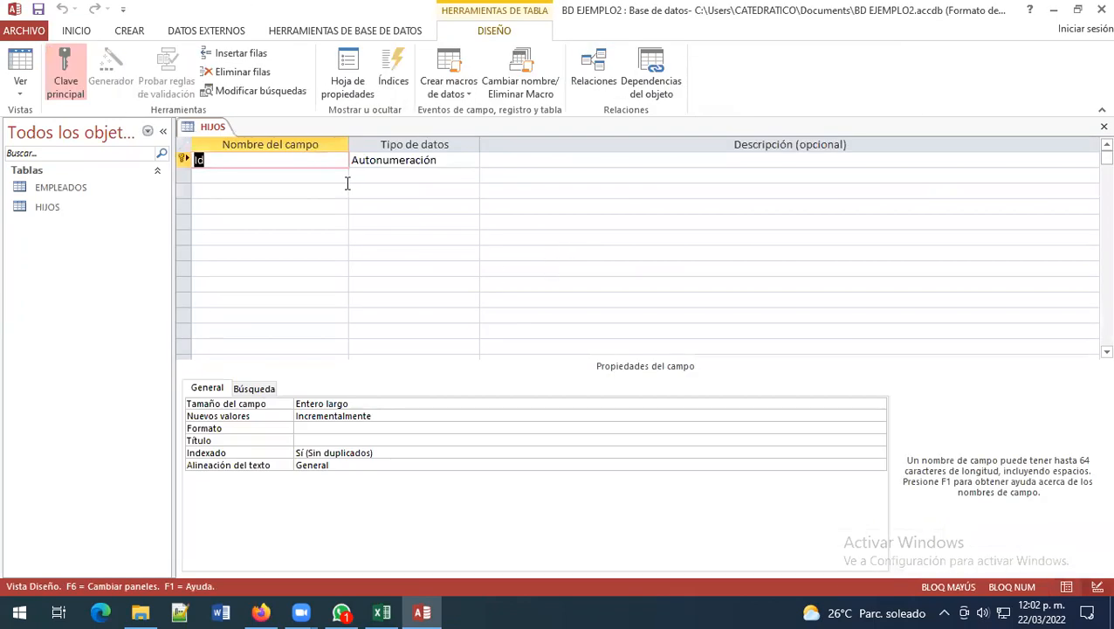
Step: Place the database beside the Excel workbook and examine the tabla hijos columns, highlighting the codigo_hijo values
key("super+Right")
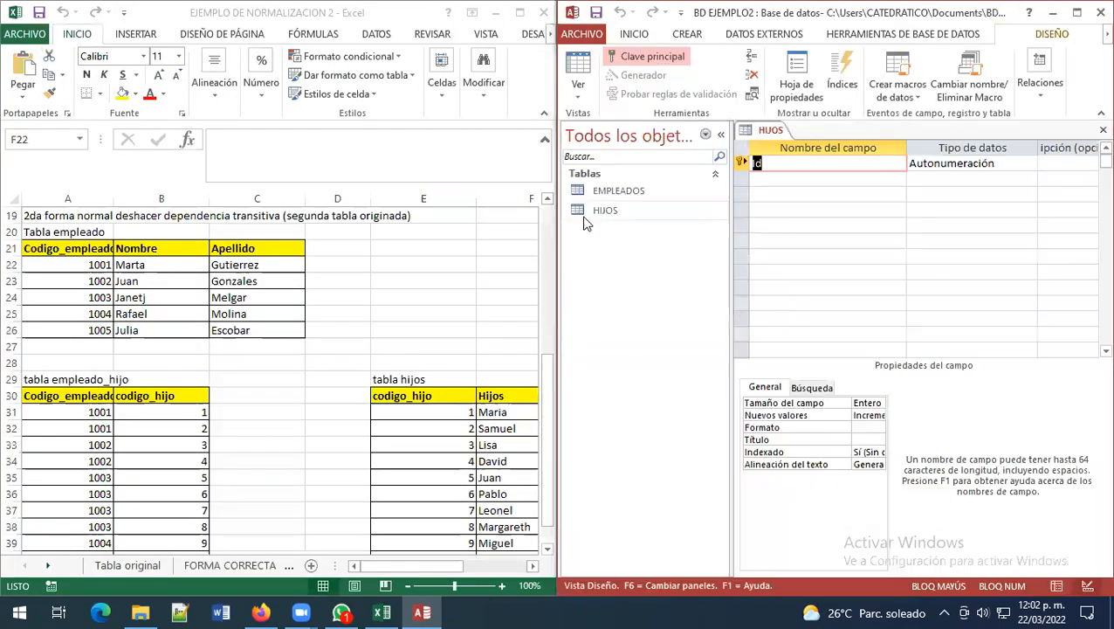
left_click(385, 576)
mouse_move(421, 568)
left_mouse_down()
mouse_move(465, 577)
mouse_move(420, 563)
left_mouse_up()
scroll(423, 475, "down", 1)
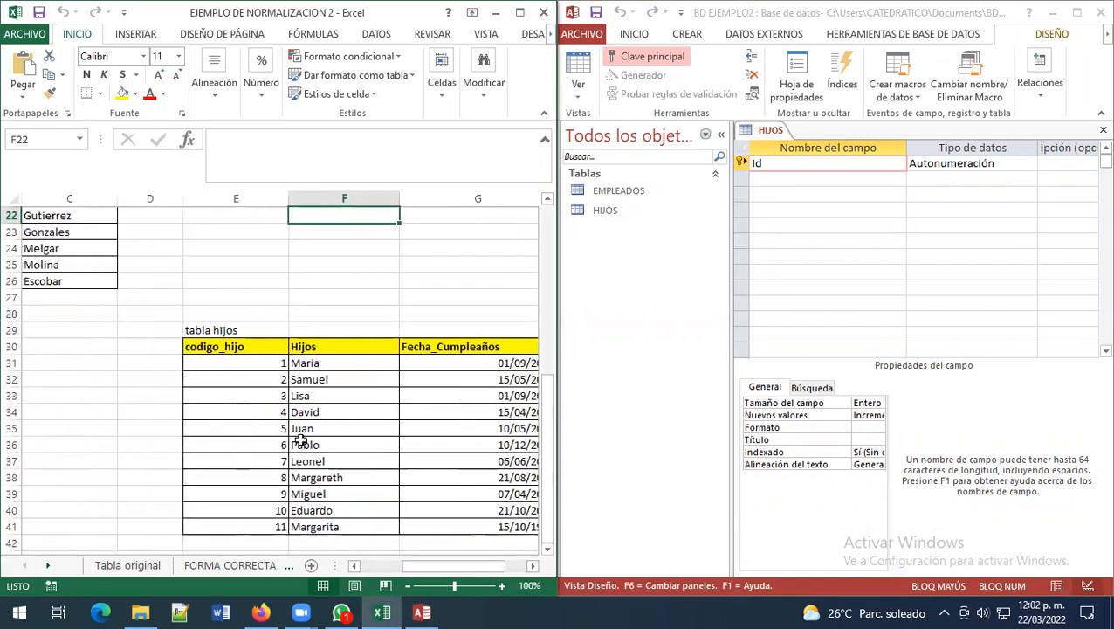
left_click(266, 363)
left_click_drag(274, 380, 278, 524)
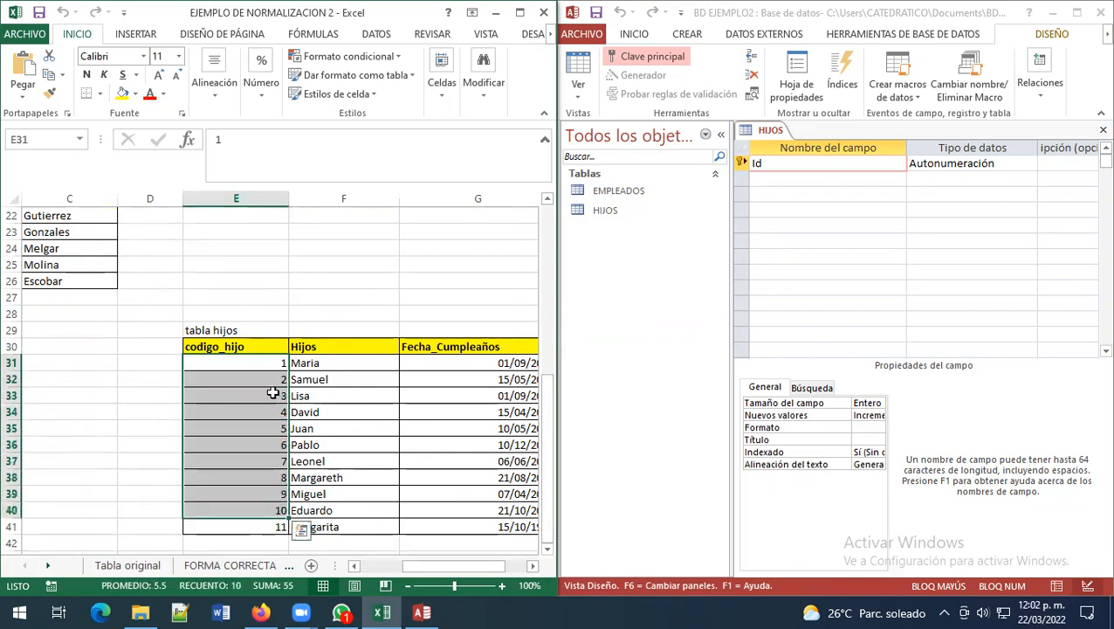
left_click(344, 280)
Step: Rename the Id primary key field of the HIJOS table as codigo_hijo
left_click(810, 162)
double_click(787, 162)
key("BackSpace")
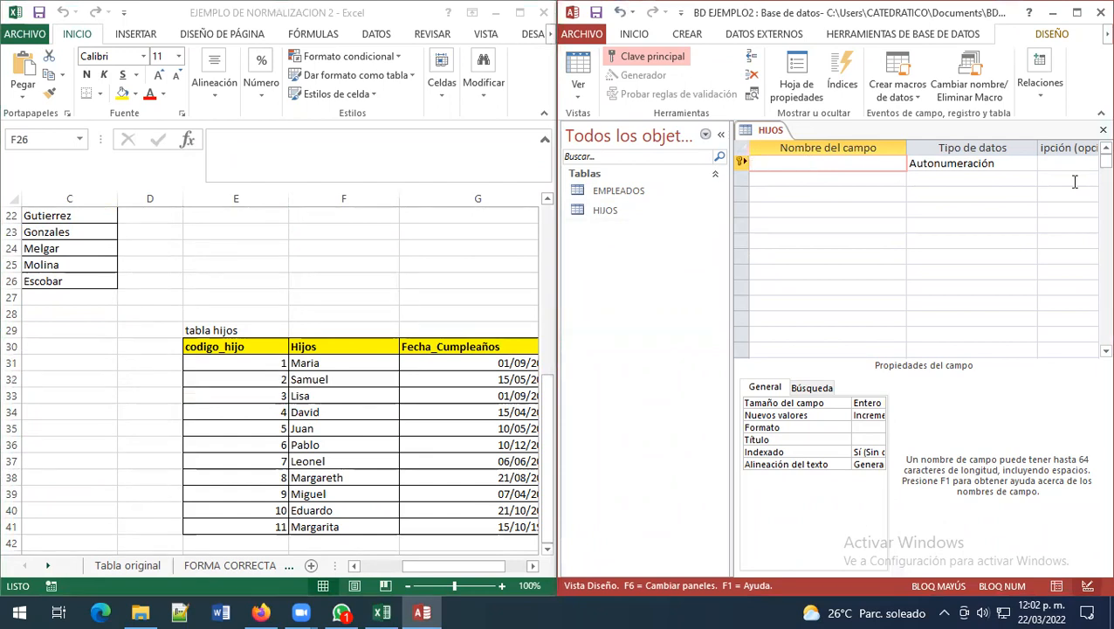
type("CODG")
key("BackSpace")
key("BackSpace")
key("BackSpace")
key("BackSpace")
key("Caps_Lock")
type("codigo_hijo")
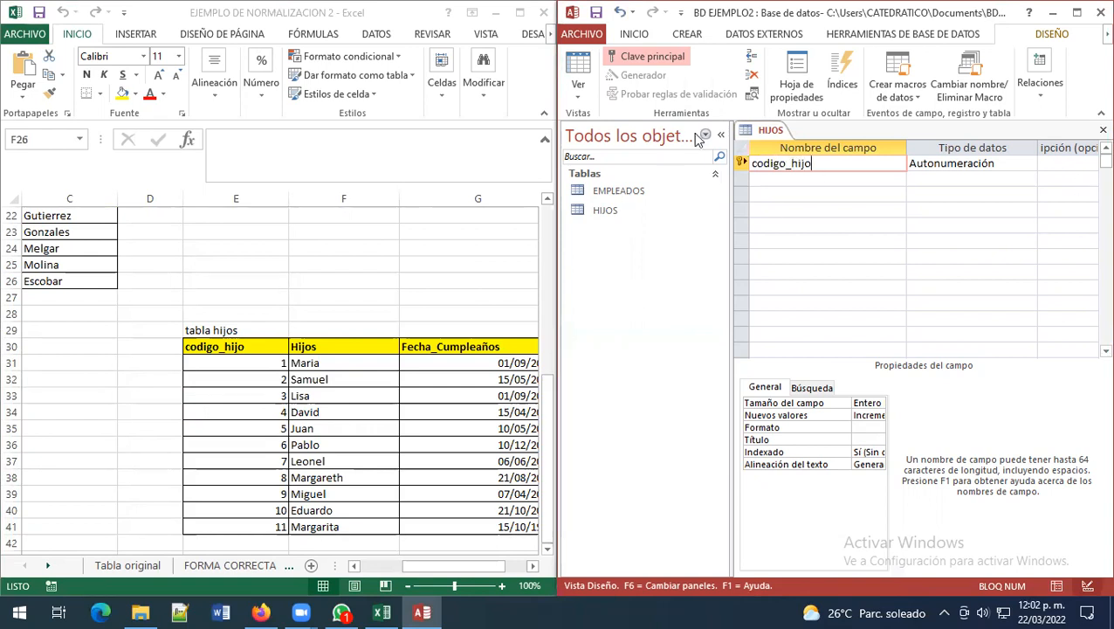
left_click(661, 103)
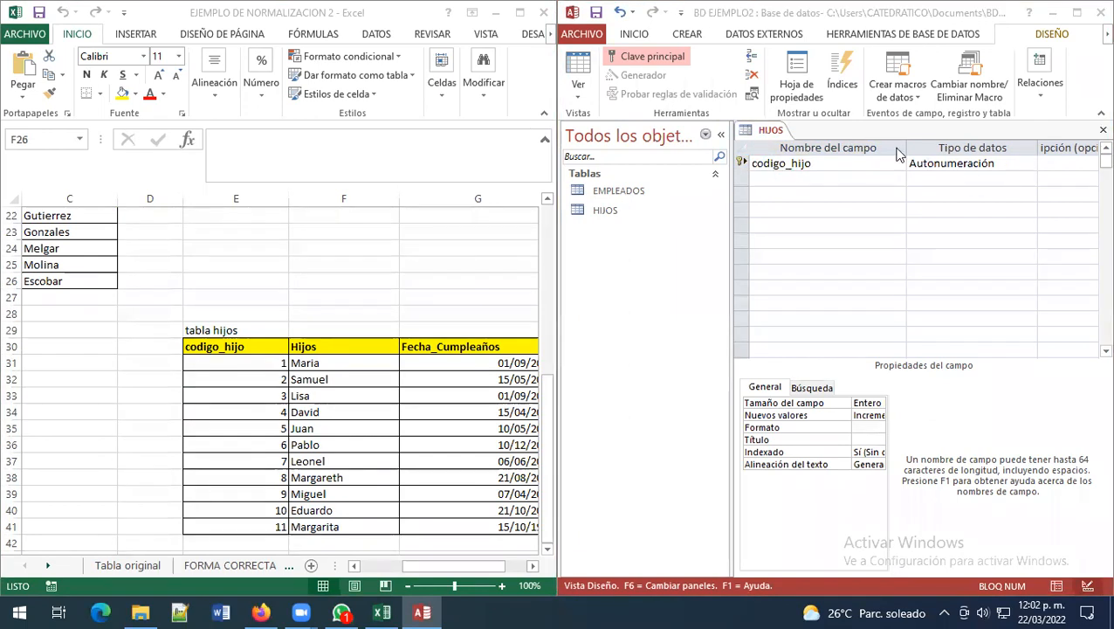
Step: Add a nombre_hijo field of type Texto corto to the HIJOS table
left_click(772, 179)
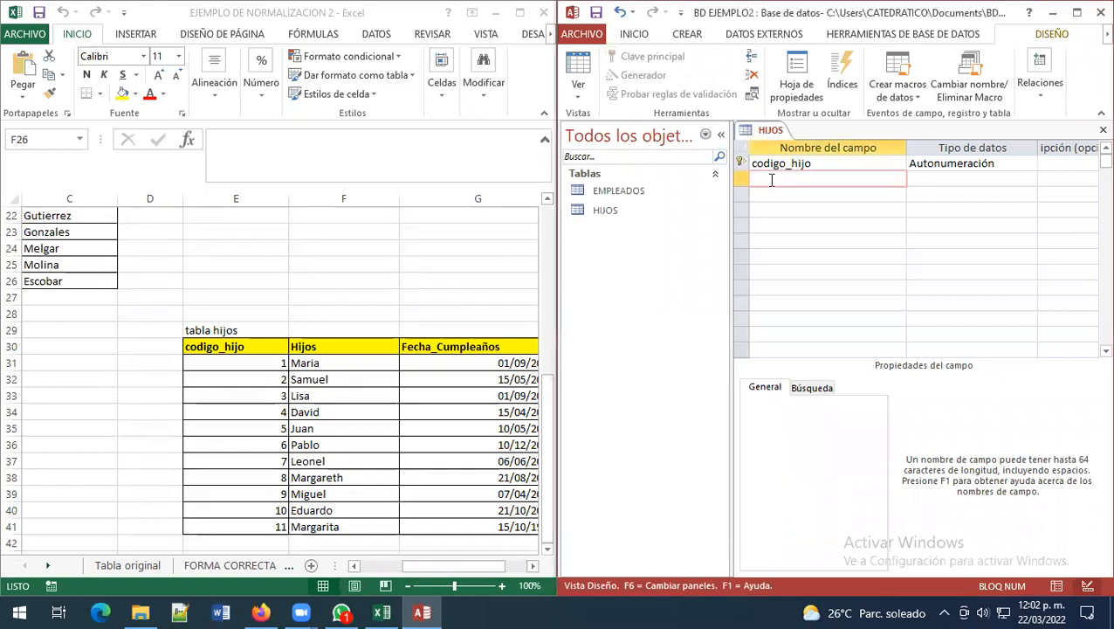
key("BackSpace")
key("BackSpace")
type("nombre_hijo")
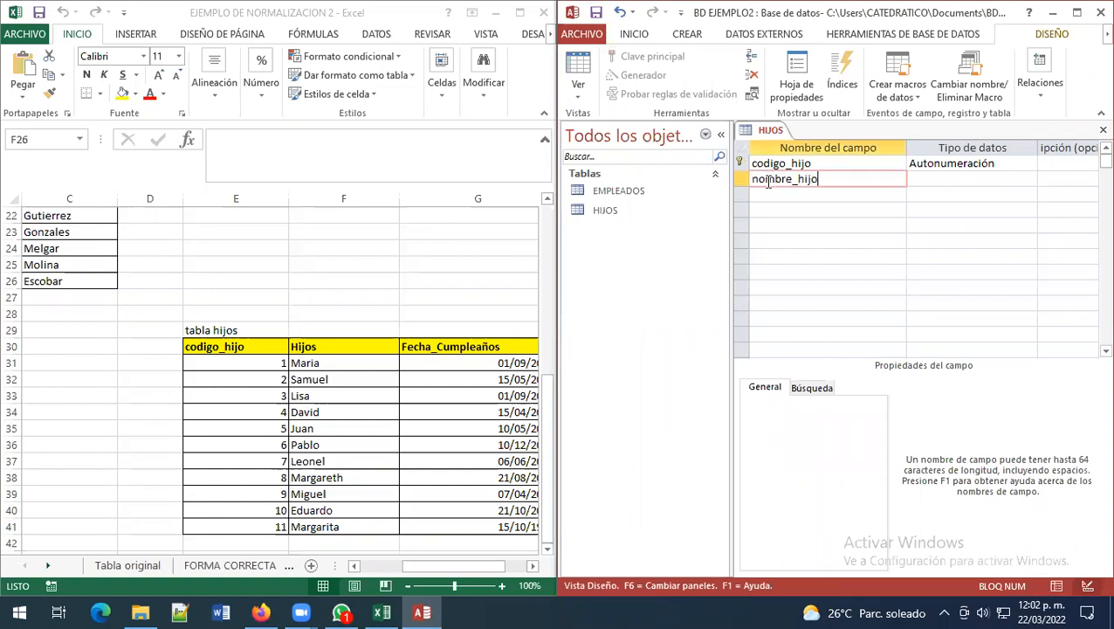
left_click(982, 193)
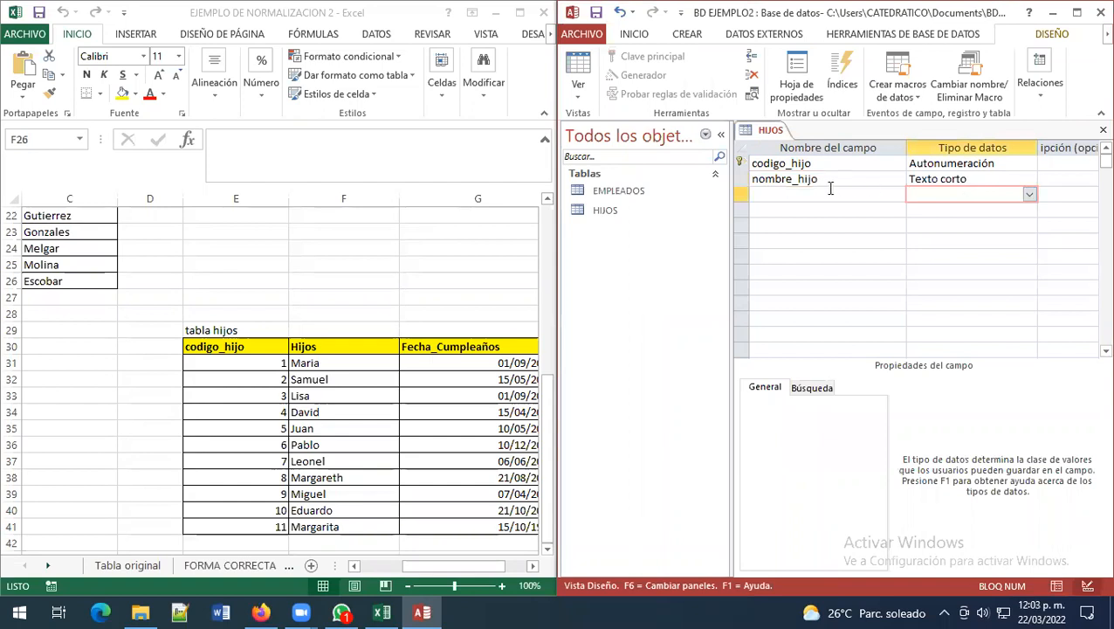
Step: Add a fecha_cumpleaños field to the HIJOS table and set its data type to Fecha/Hora
left_click(804, 192)
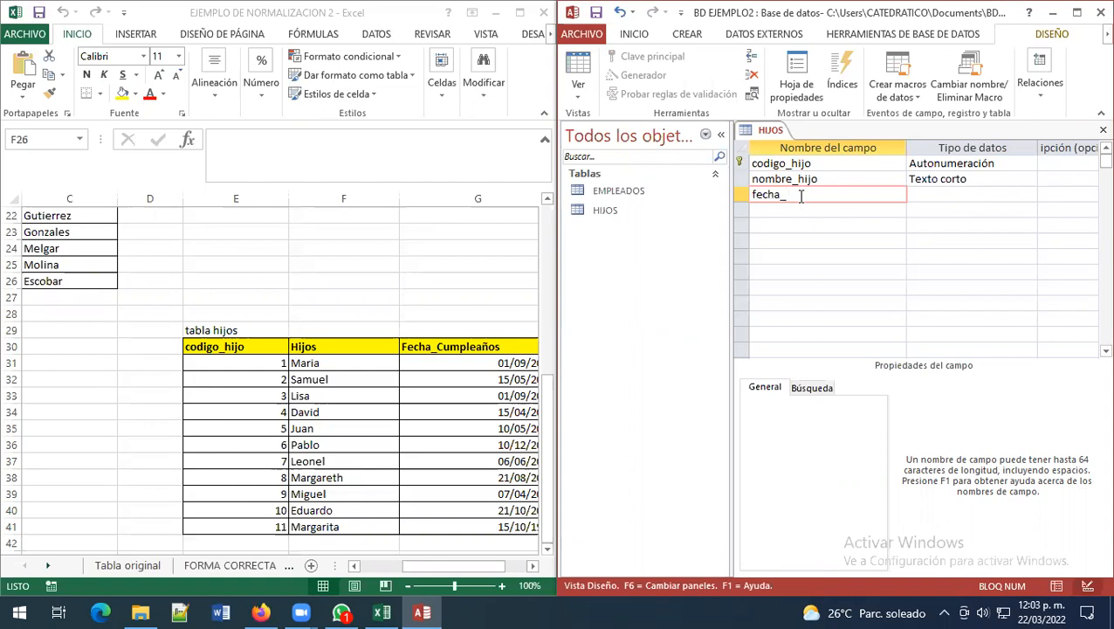
type("fecha_cumpleaños")
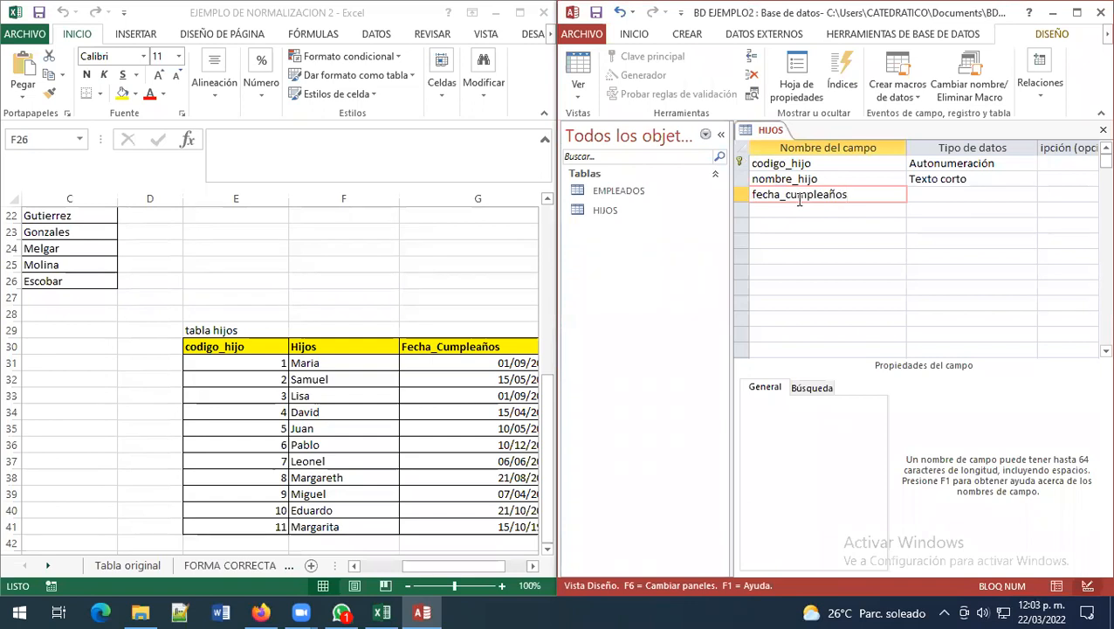
left_click(943, 195)
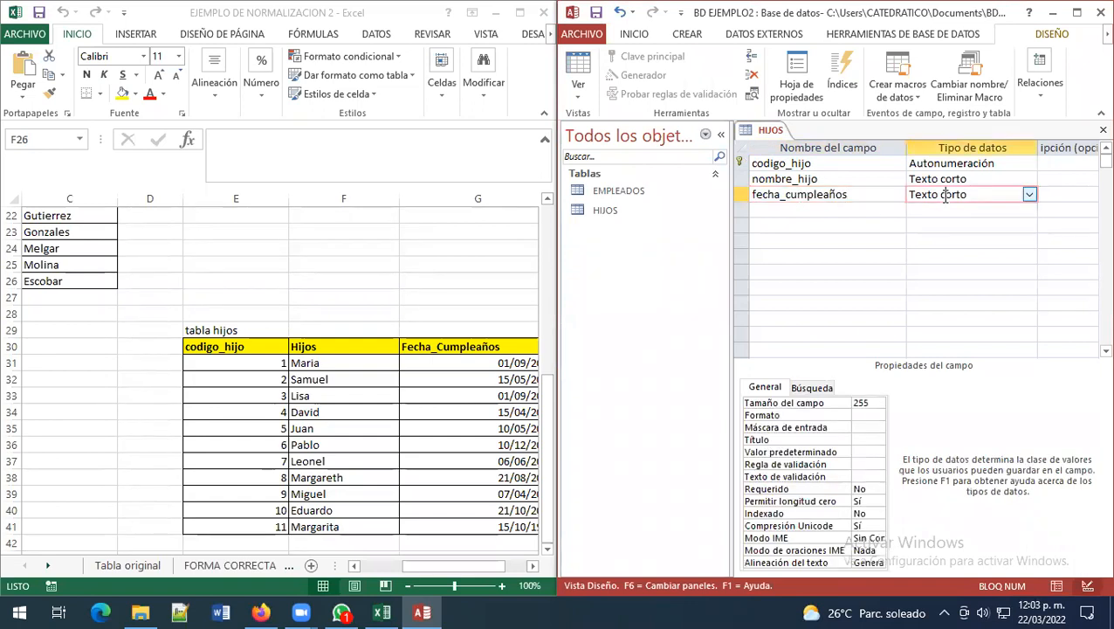
left_click(1029, 195)
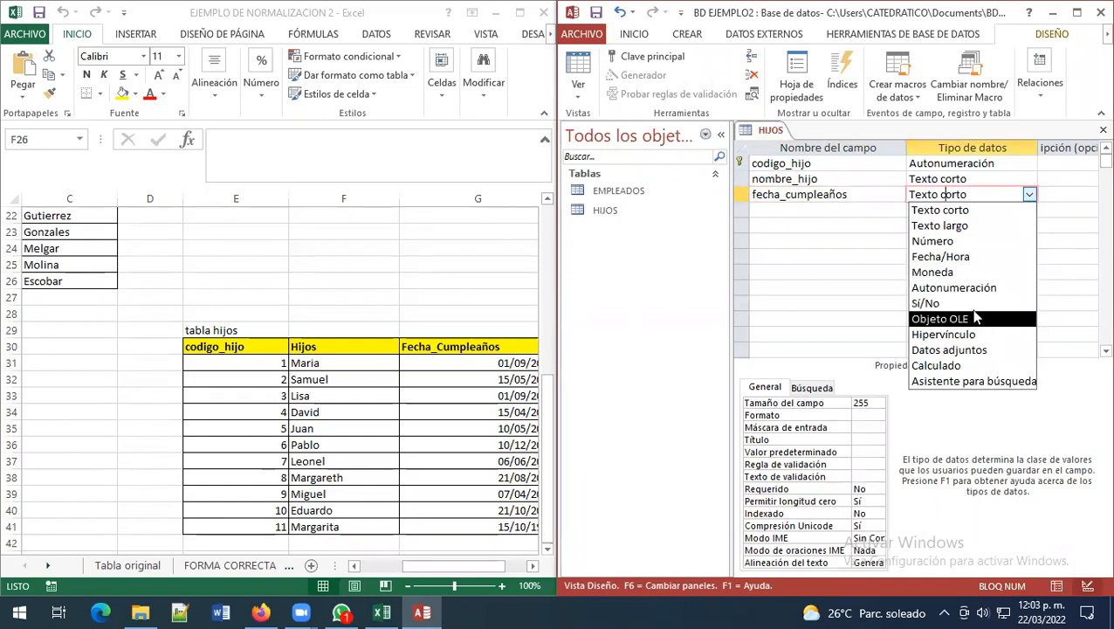
left_click(973, 261)
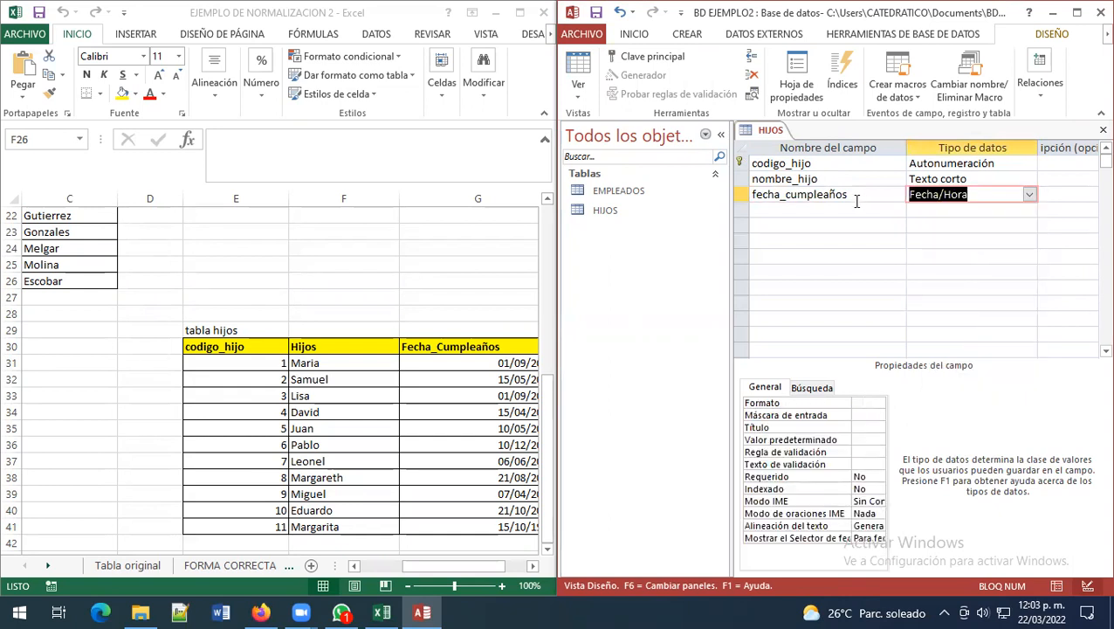
left_click(953, 178)
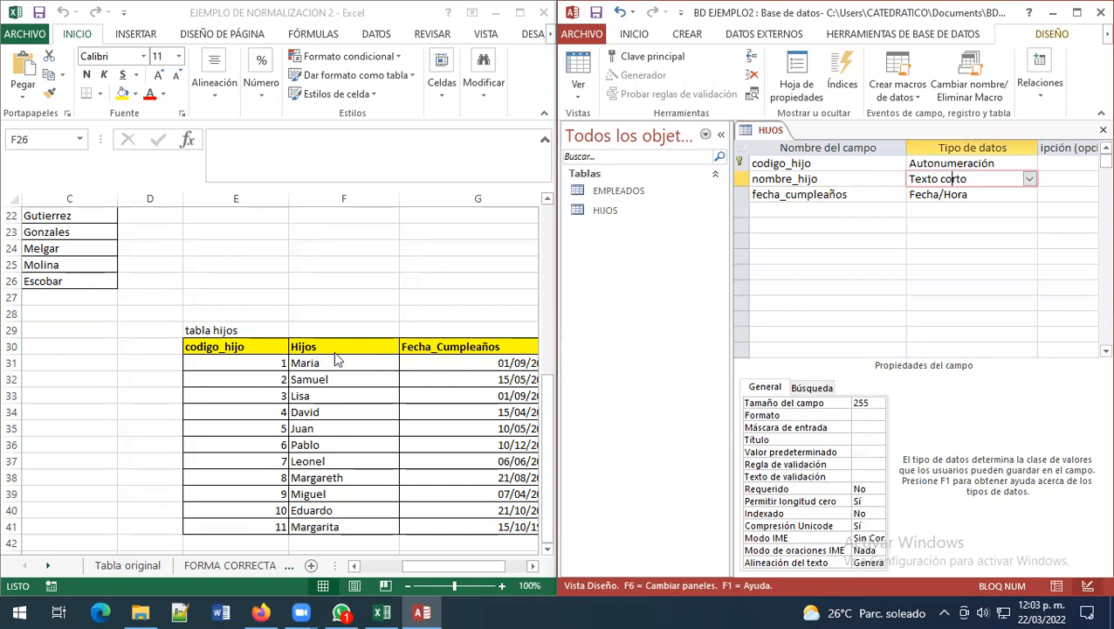
Step: Save the HIJOS table design and close the table
right_click(766, 132)
right_click(766, 133)
right_click(767, 132)
left_click(802, 160)
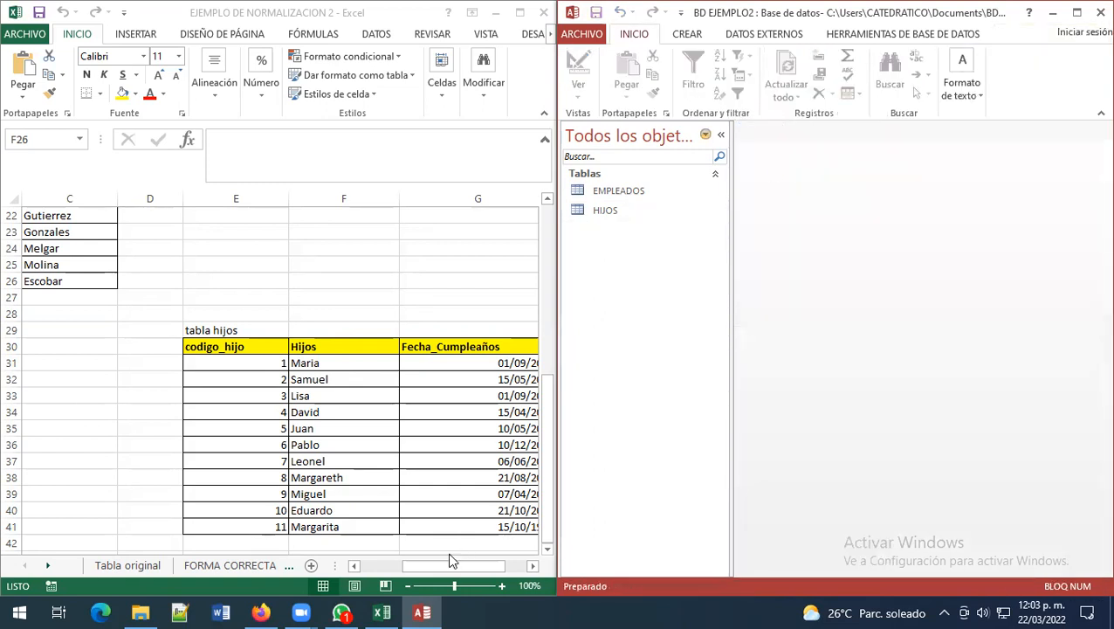
Step: Locate tabla empleado_hijo in Excel, then create a matching Access table in Design view and save it as EMPLEADO_HIJO
left_click(135, 569)
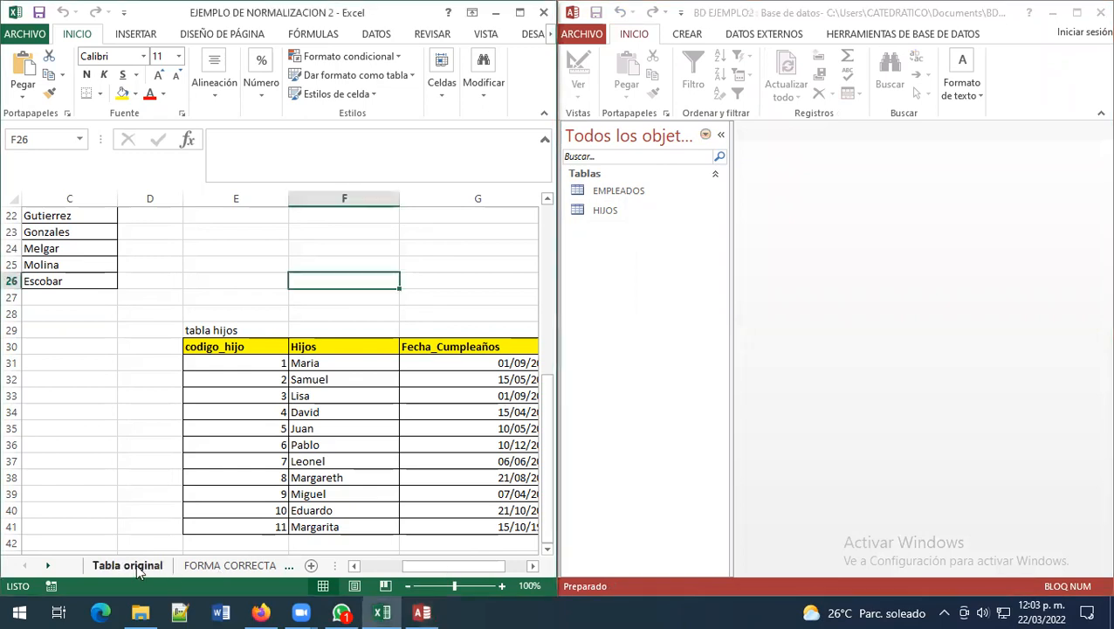
left_click(373, 566)
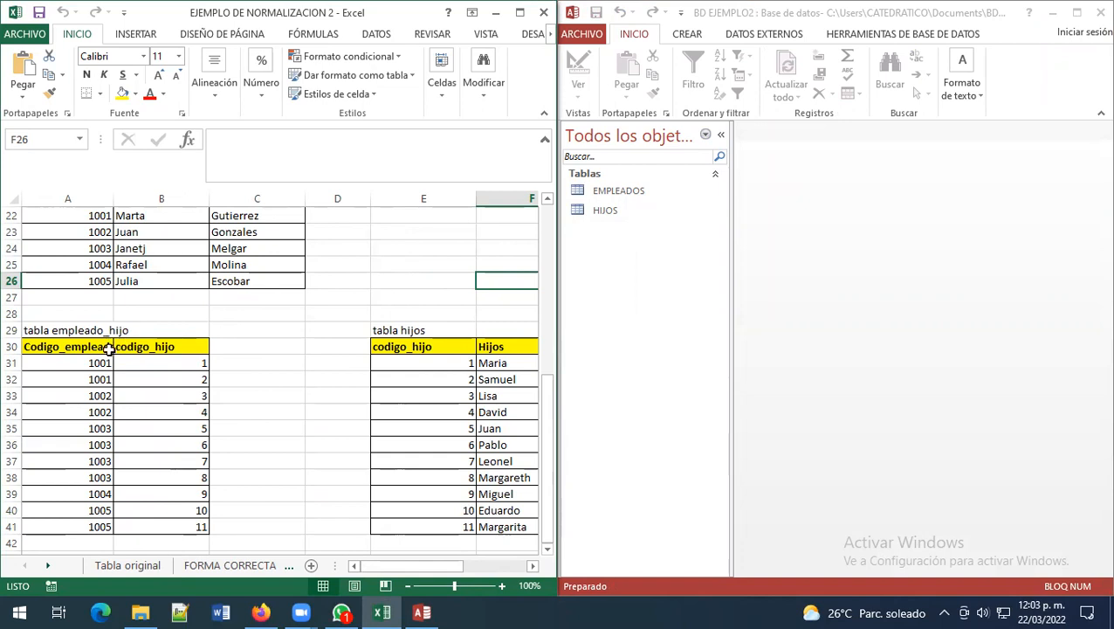
left_click(650, 98)
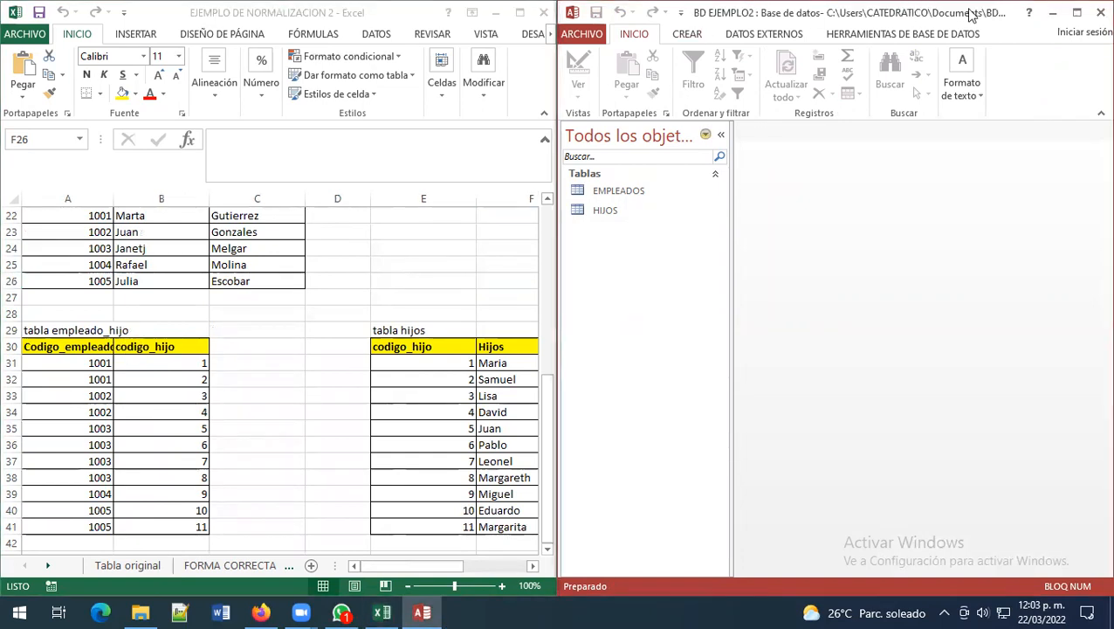
left_click(1076, 12)
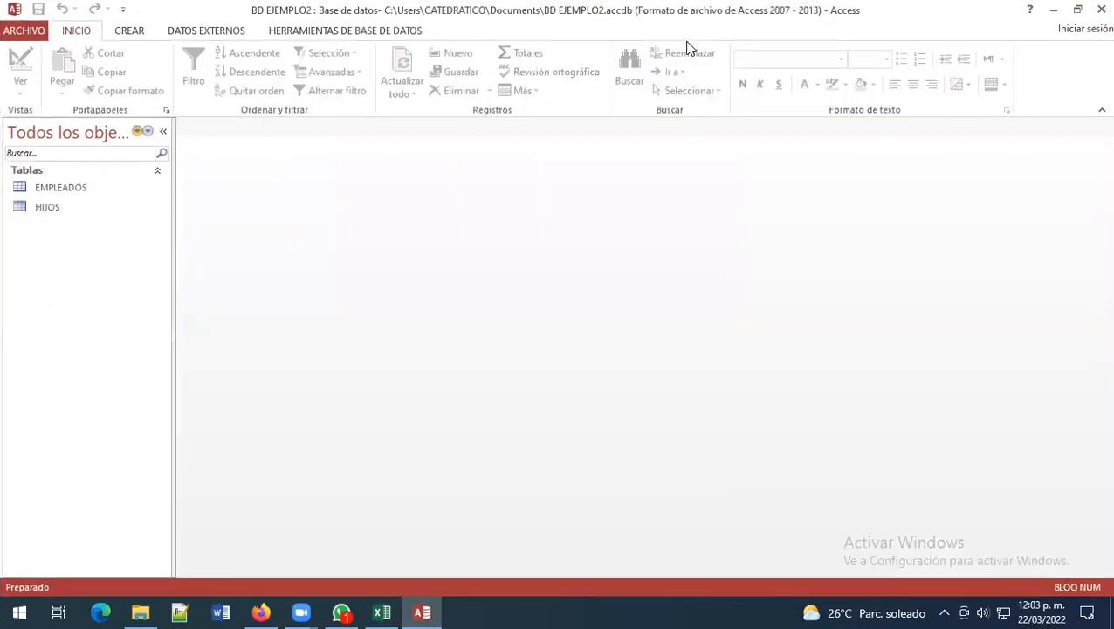
left_click(131, 33)
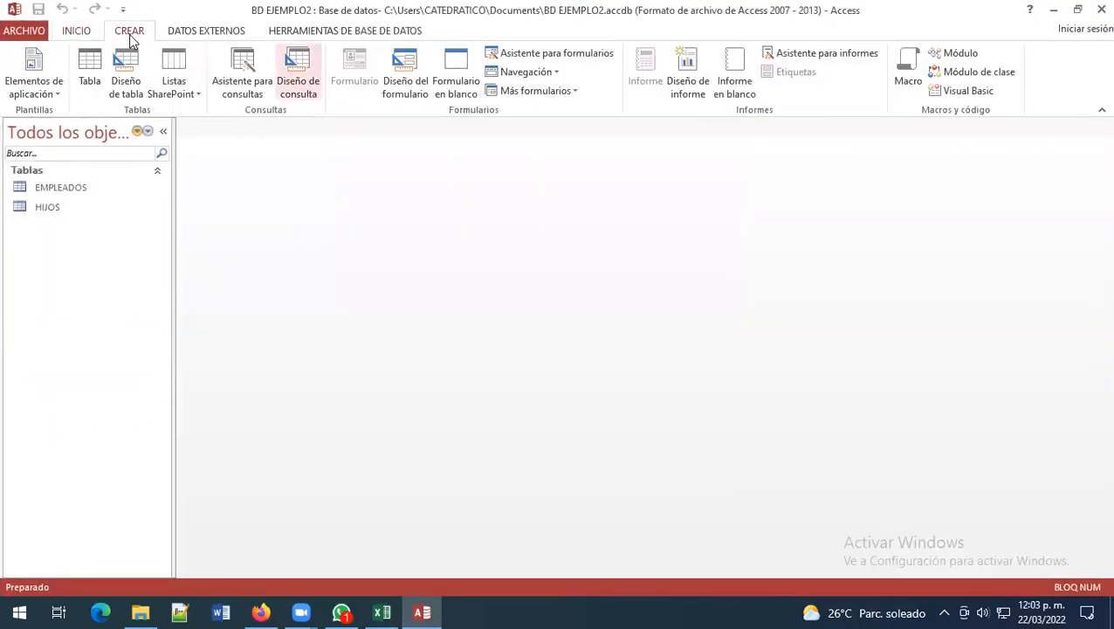
left_click(88, 75)
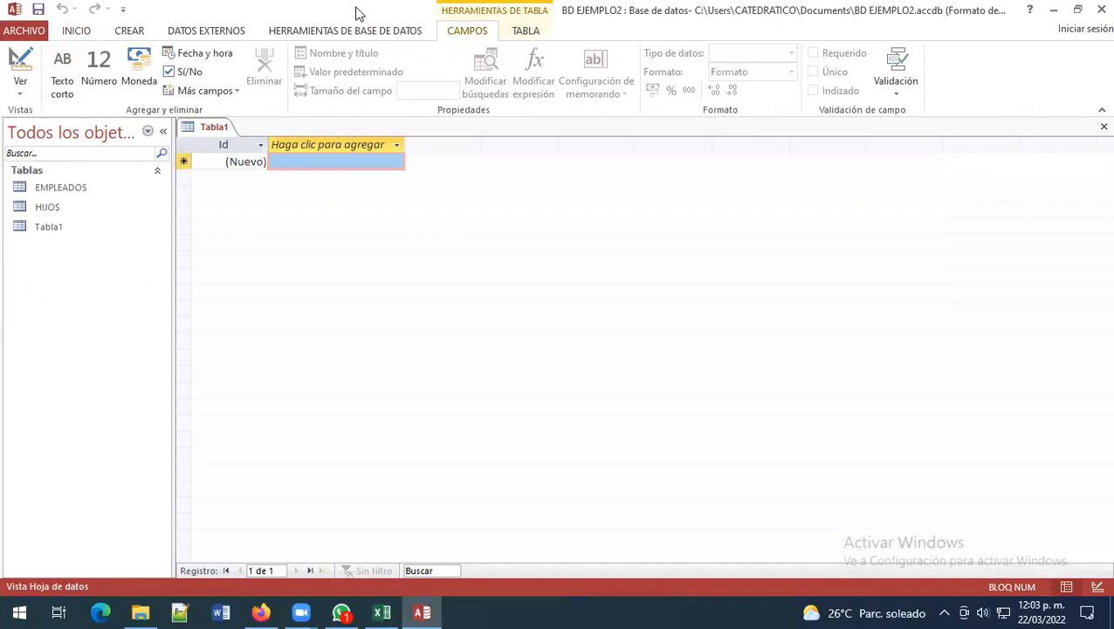
key("super+Down")
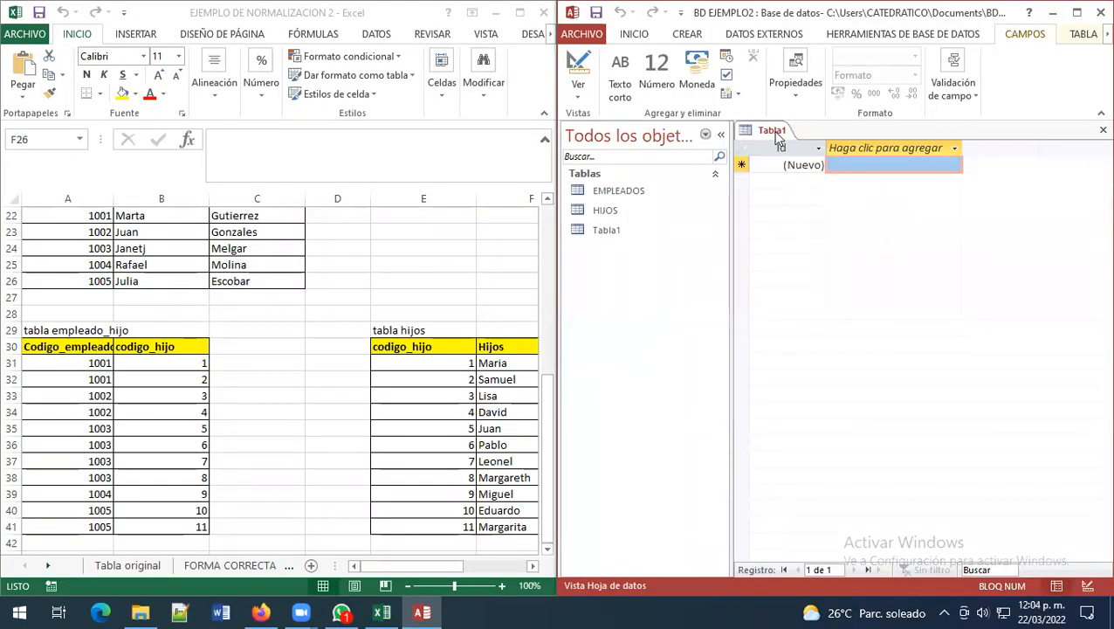
right_click(769, 131)
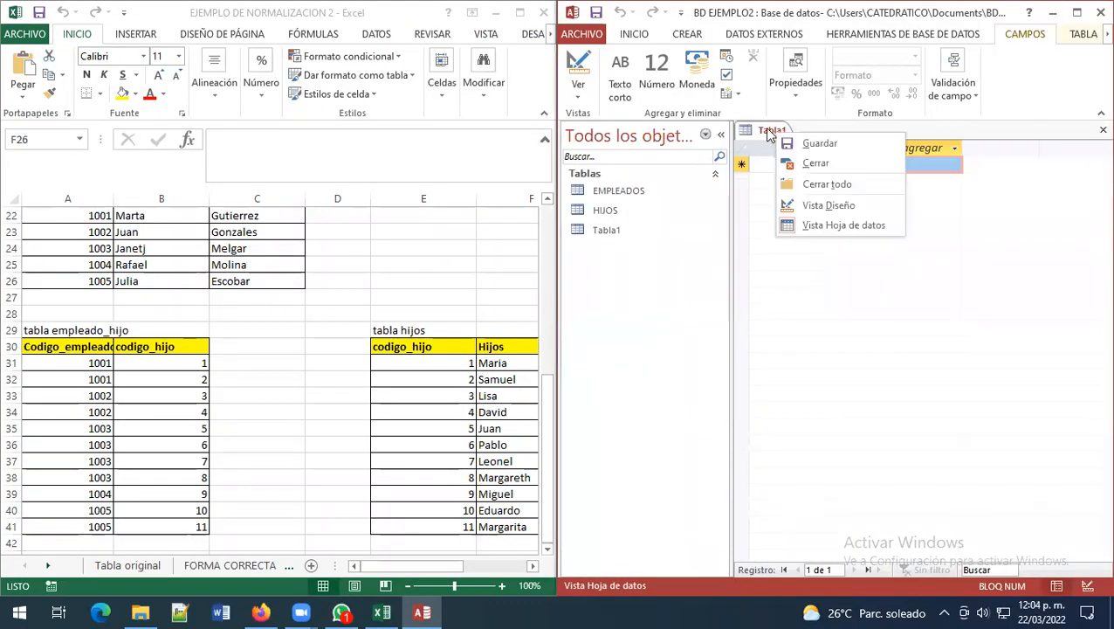
left_click(840, 210)
key("BackSpace")
key("Caps_Lock")
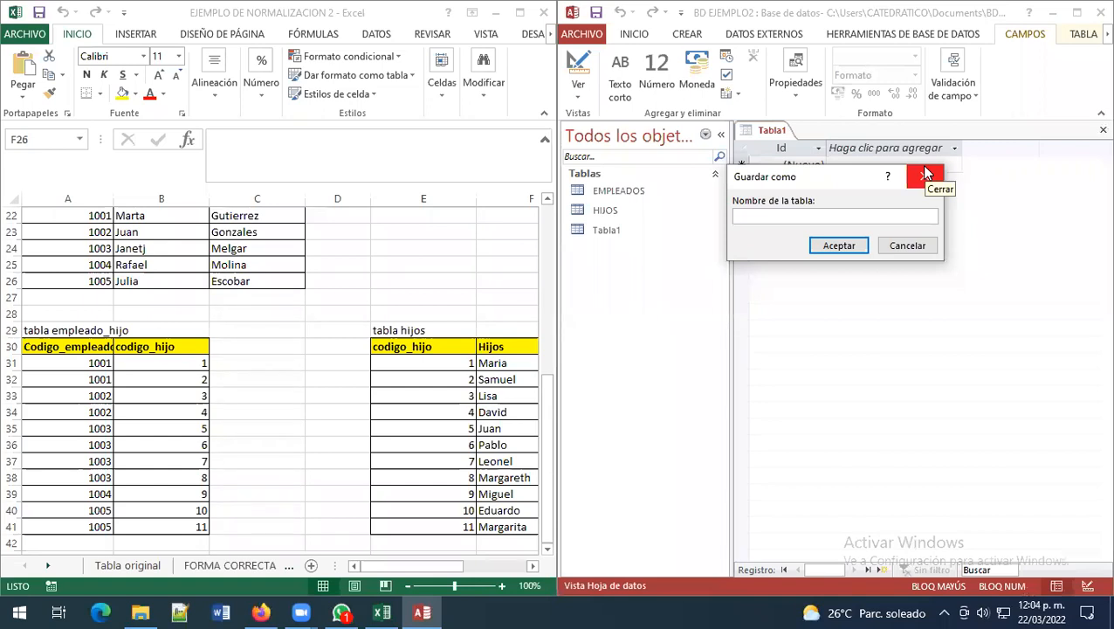
type("EMPLEADO_HIJO")
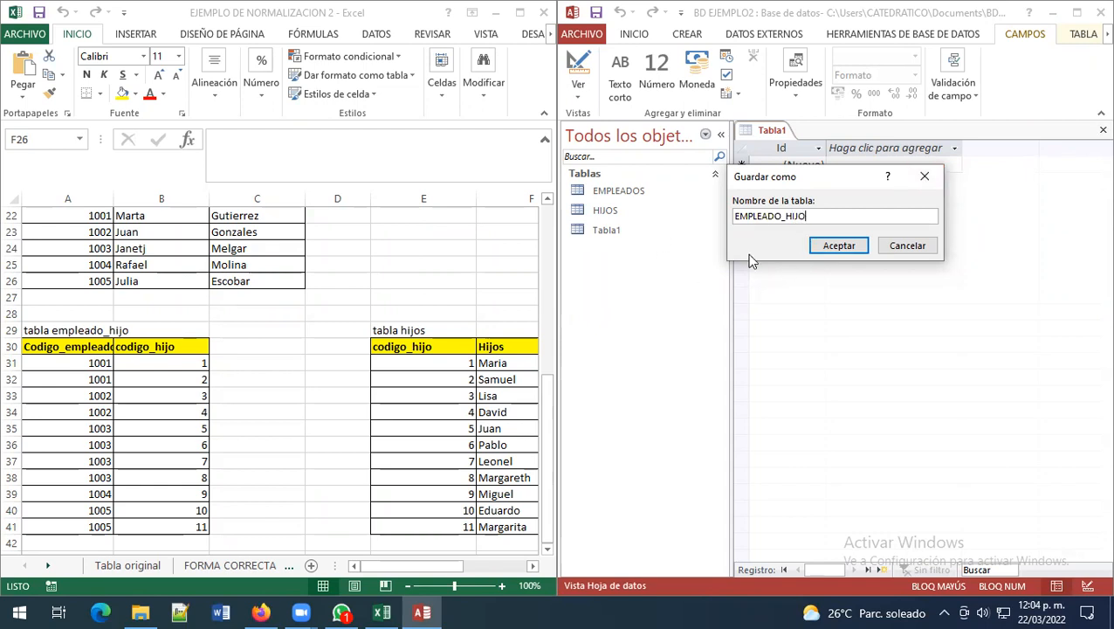
left_click(838, 245)
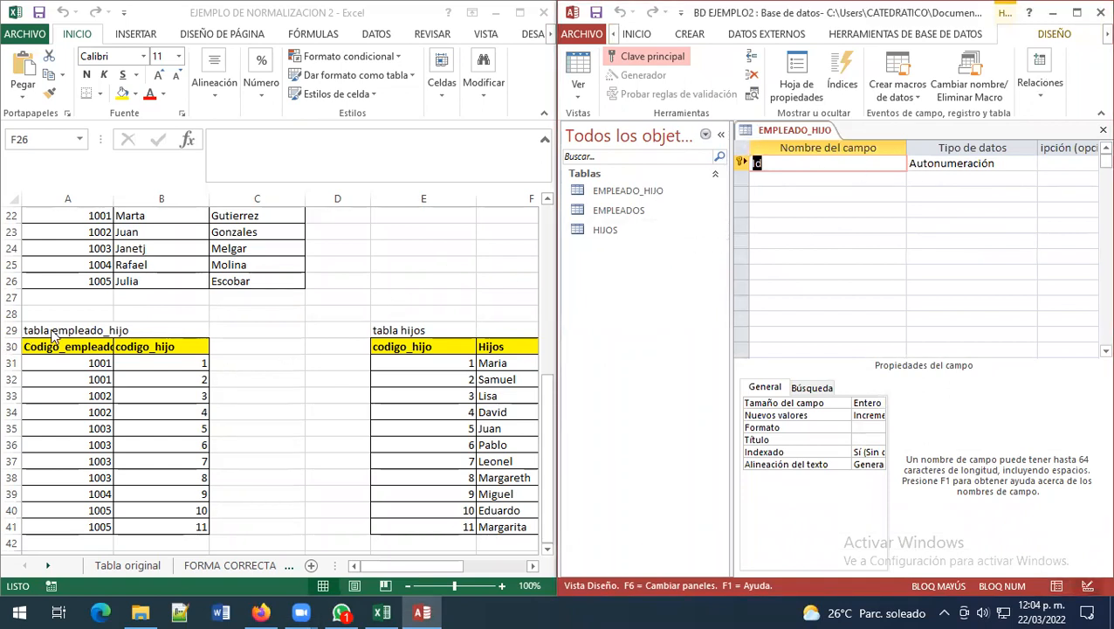
key("alt+Tab")
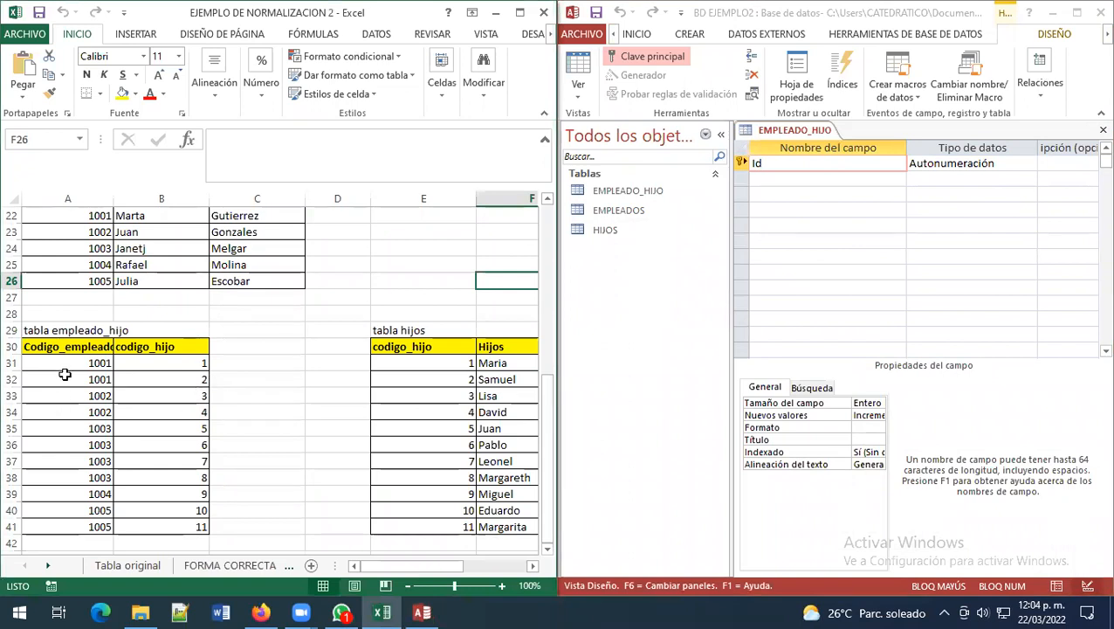
Step: Examine the Codigo_empleado and codigo_hijo columns and rows of tabla empleado_hijo in the Excel sheet
left_click_drag(70, 363, 183, 526)
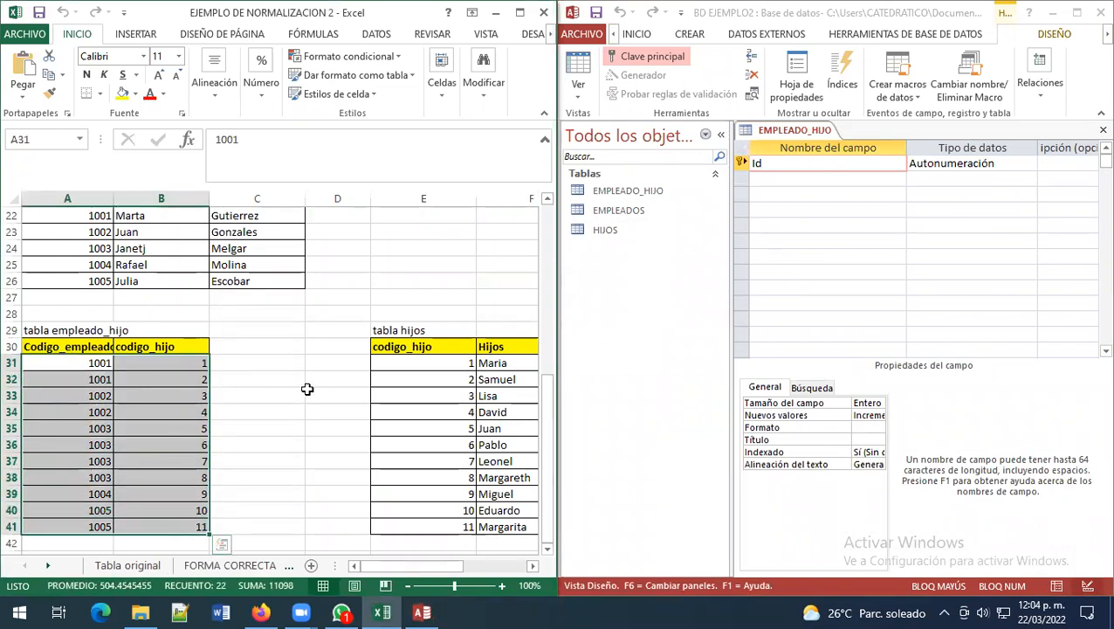
left_click(323, 349)
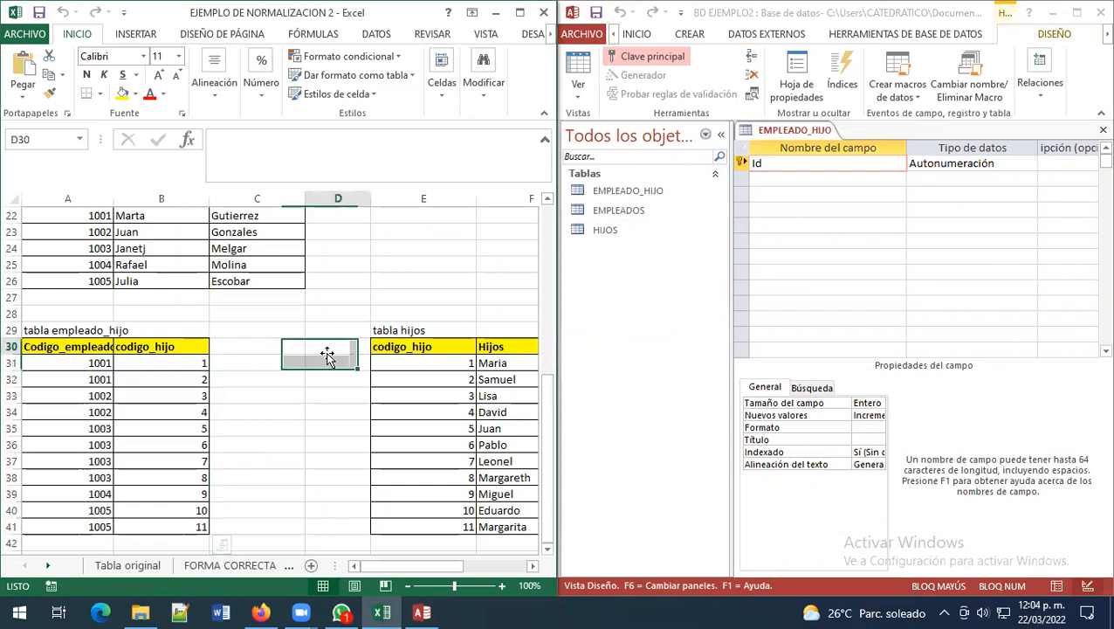
left_click_drag(88, 346, 154, 502)
left_click(228, 348)
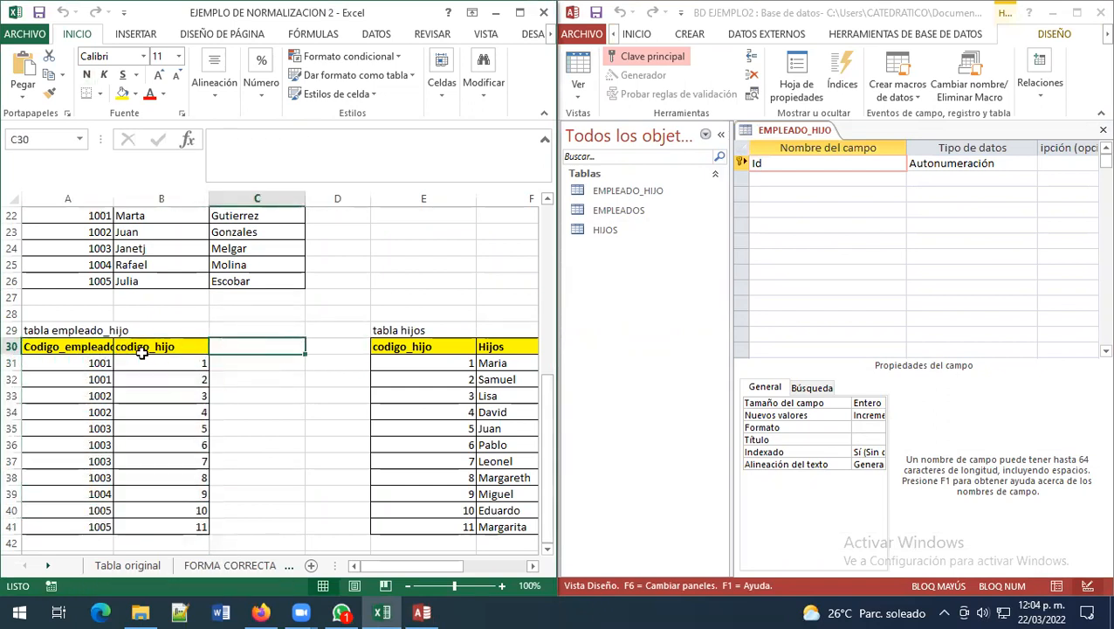
left_click_drag(98, 348, 158, 543)
left_click(285, 361)
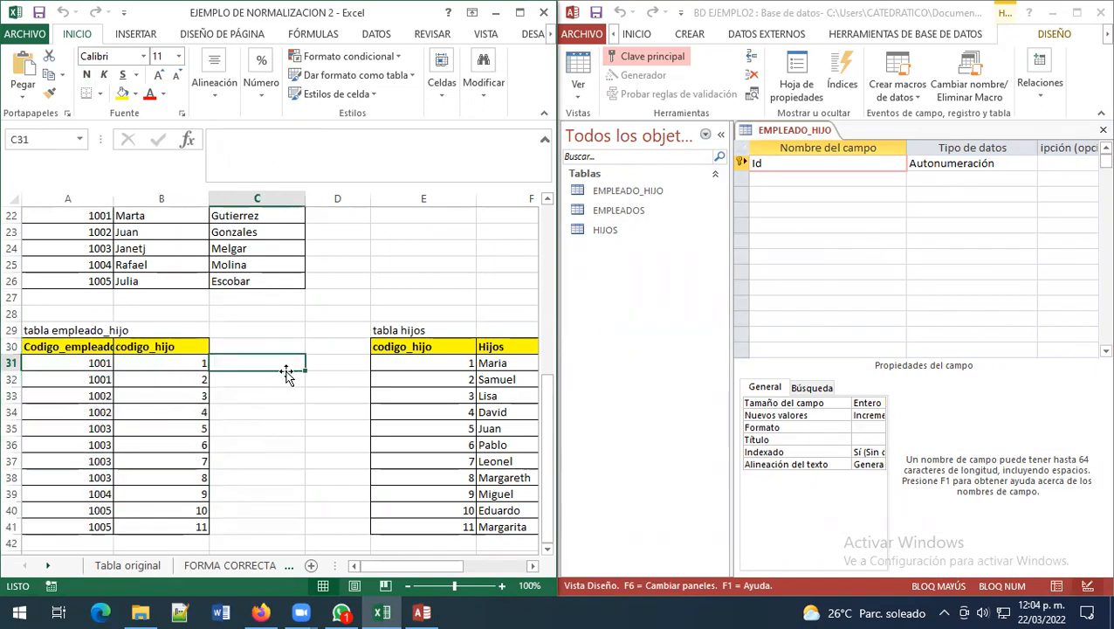
scroll(286, 384, "up", 1)
left_click_drag(66, 398, 157, 541)
scroll(261, 437, "up", 5)
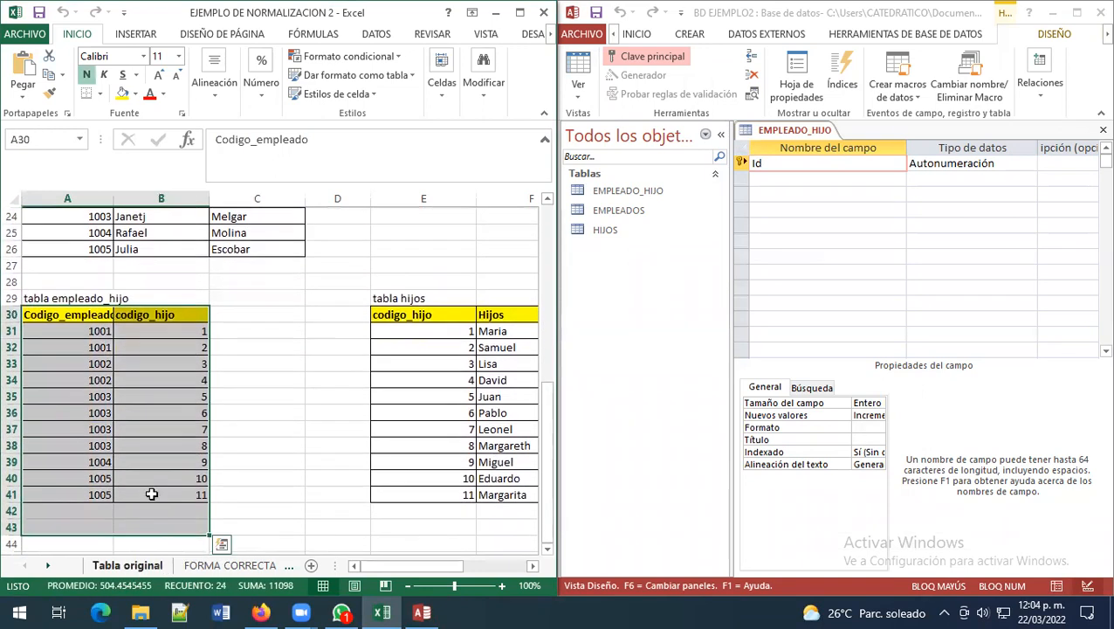
left_click_drag(252, 428, 255, 548)
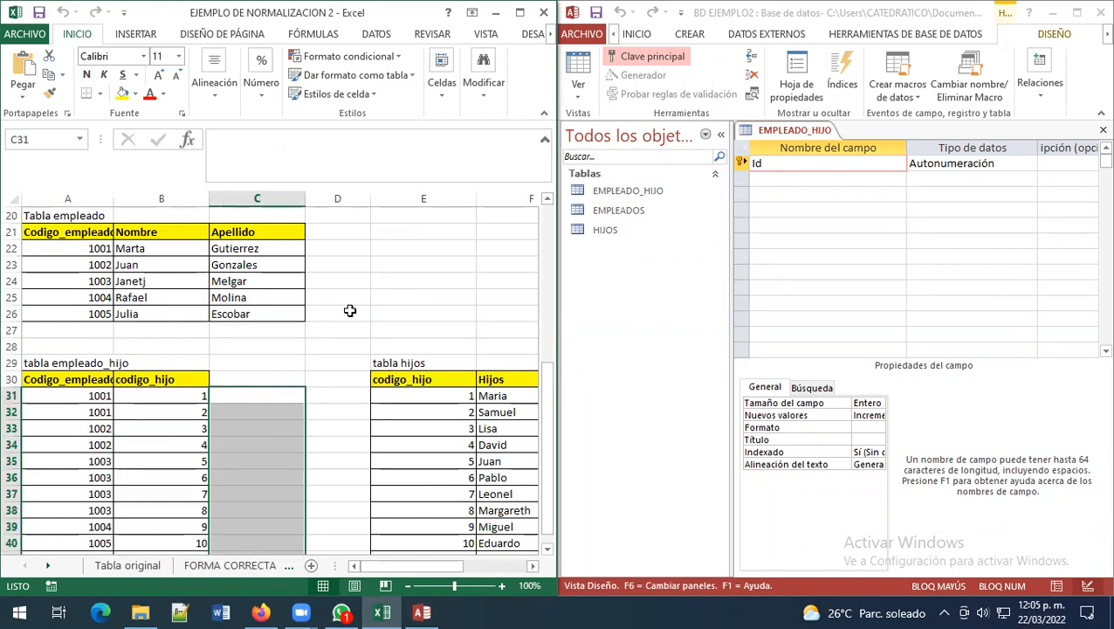
left_click_drag(64, 377, 169, 530)
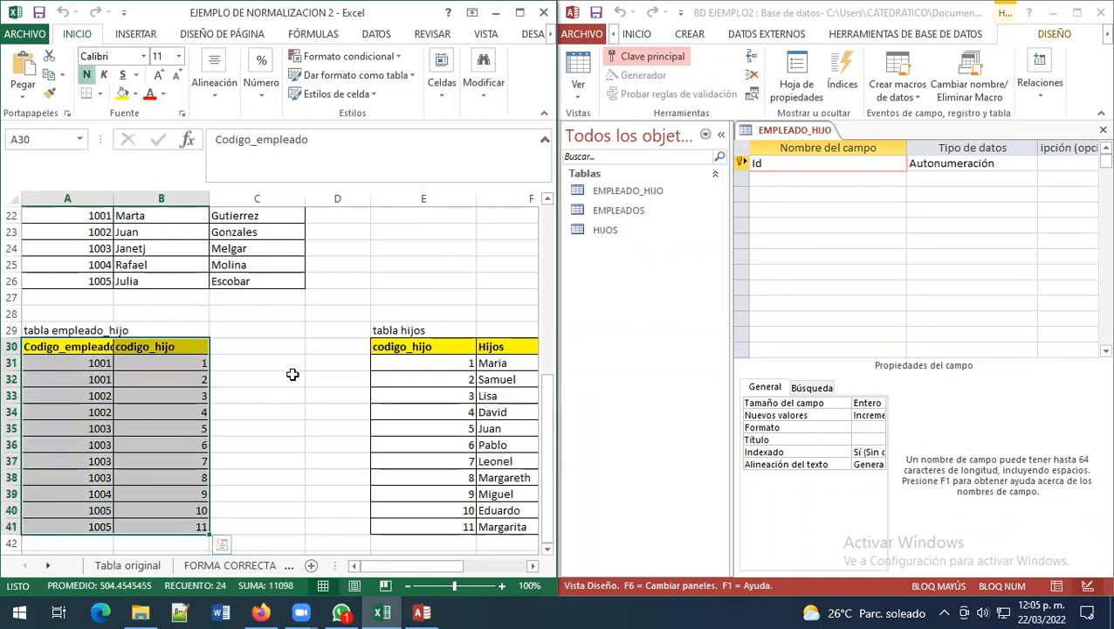
left_click(295, 380)
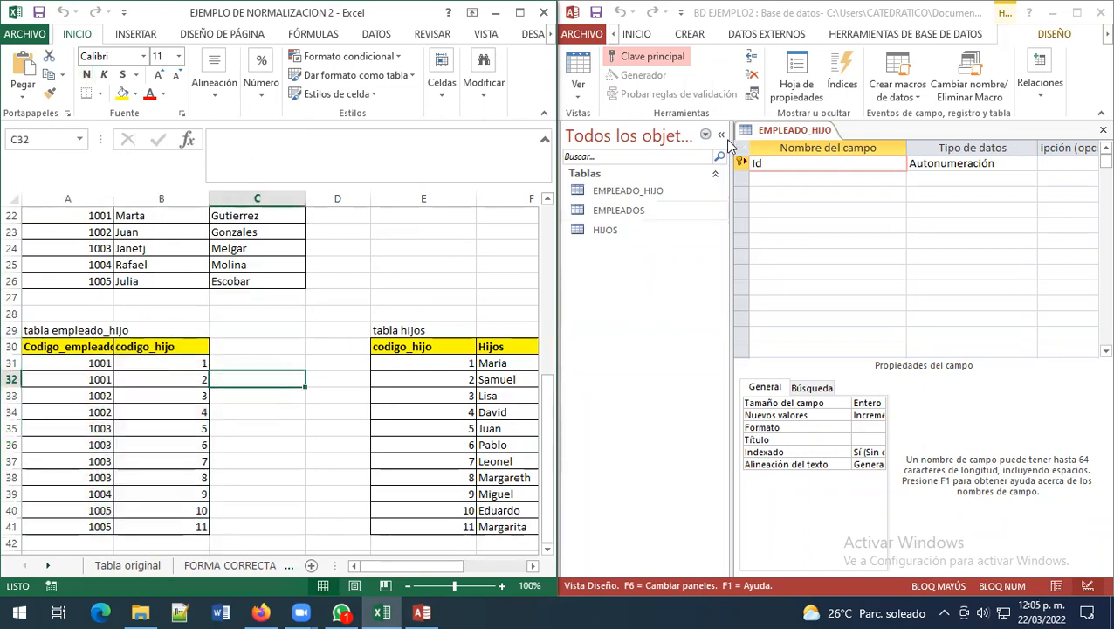
Step: Switch to Access and clear the default Id name of the first field in the EMPLEADO_HIJO design
left_click(768, 164)
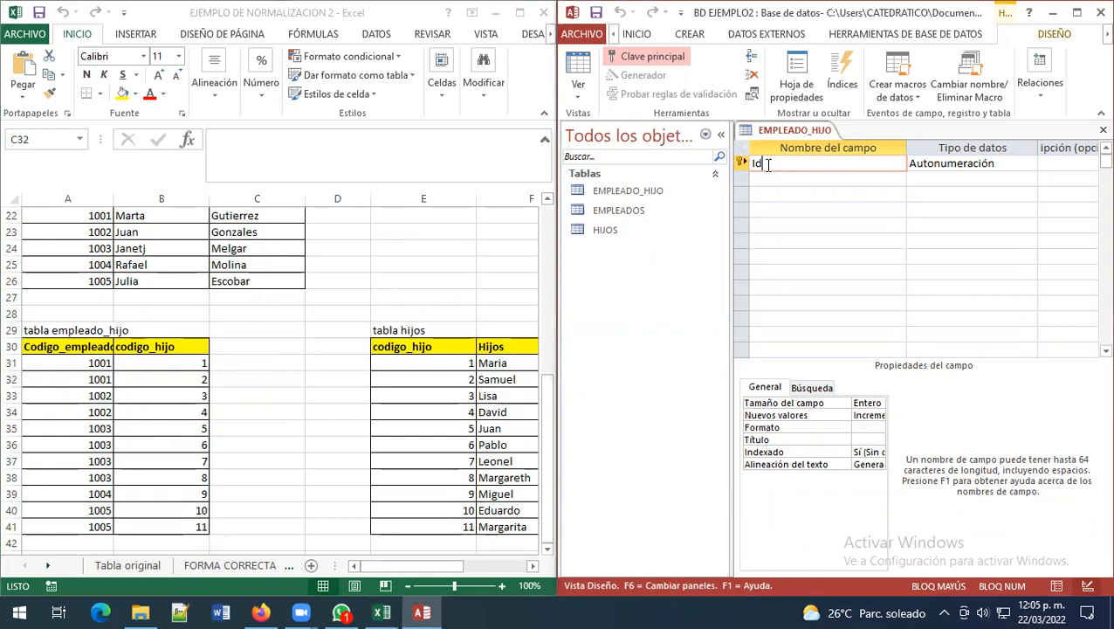
left_click(805, 190)
left_click(810, 167)
key("BackSpace")
key("BackSpace")
type("CODIGO_")
key("BackSpace")
key("BackSpace")
key("BackSpace")
key("BackSpace")
key("BackSpace")
key("BackSpace")
key("BackSpace")
Step: Name the first EMPLEADO_HIJO field codigo_empleado in lowercase and set its data type to Número
key("Caps_Lock")
type("codigo")
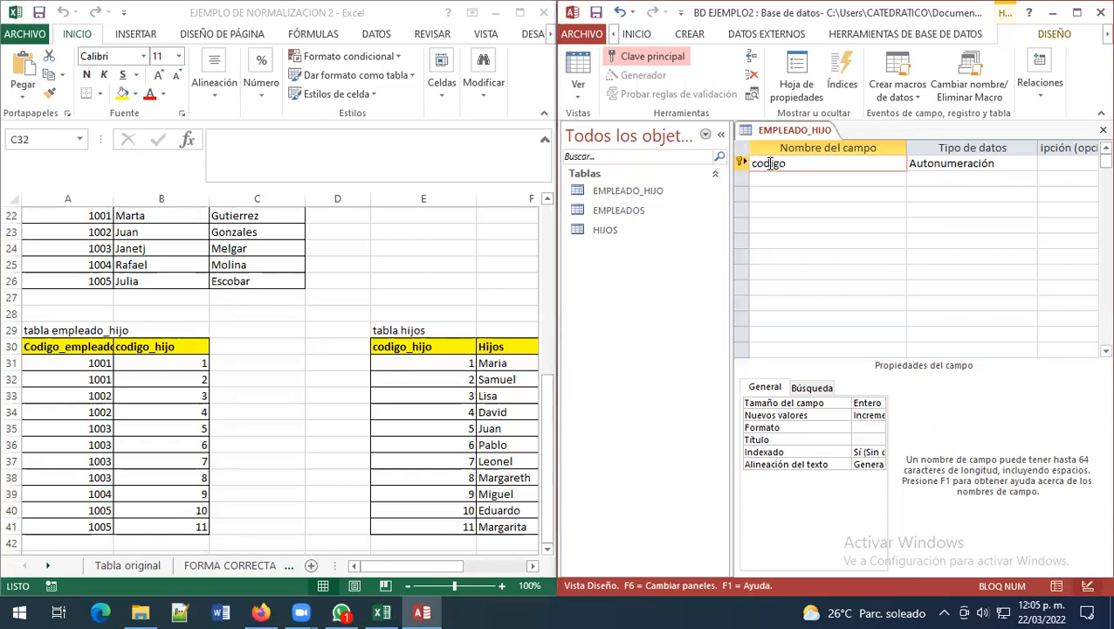
type("_empo")
type("eado")
left_click(1029, 163)
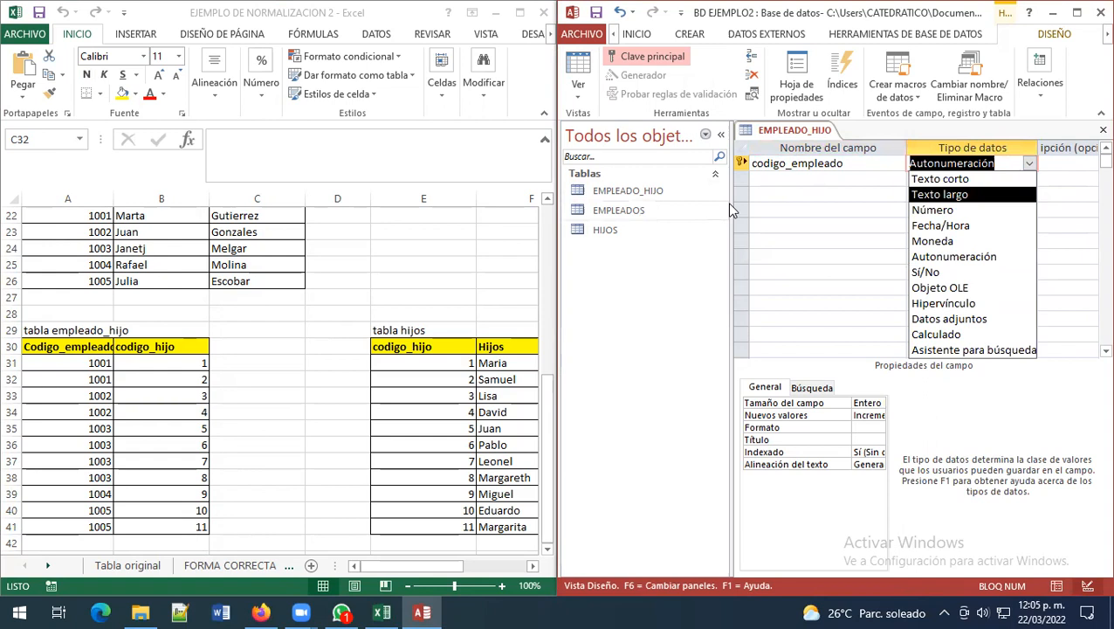
left_click(971, 218)
Step: Add a codigo_hijo field to the EMPLEADO_HIJO table and set its data type to Número
left_click(812, 179)
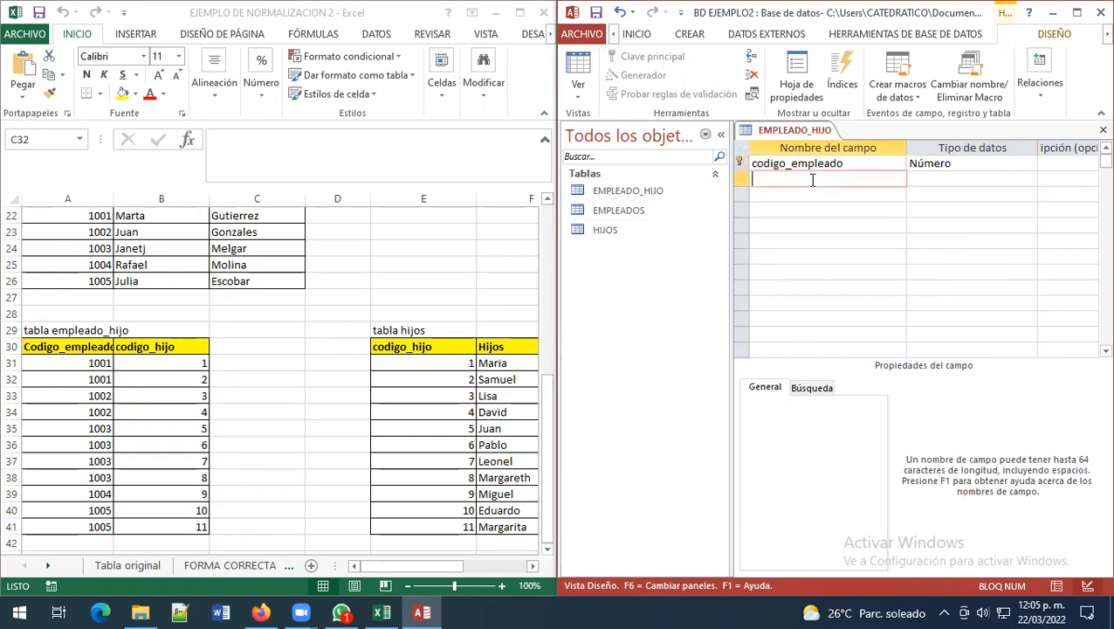
type("codigo_hijo")
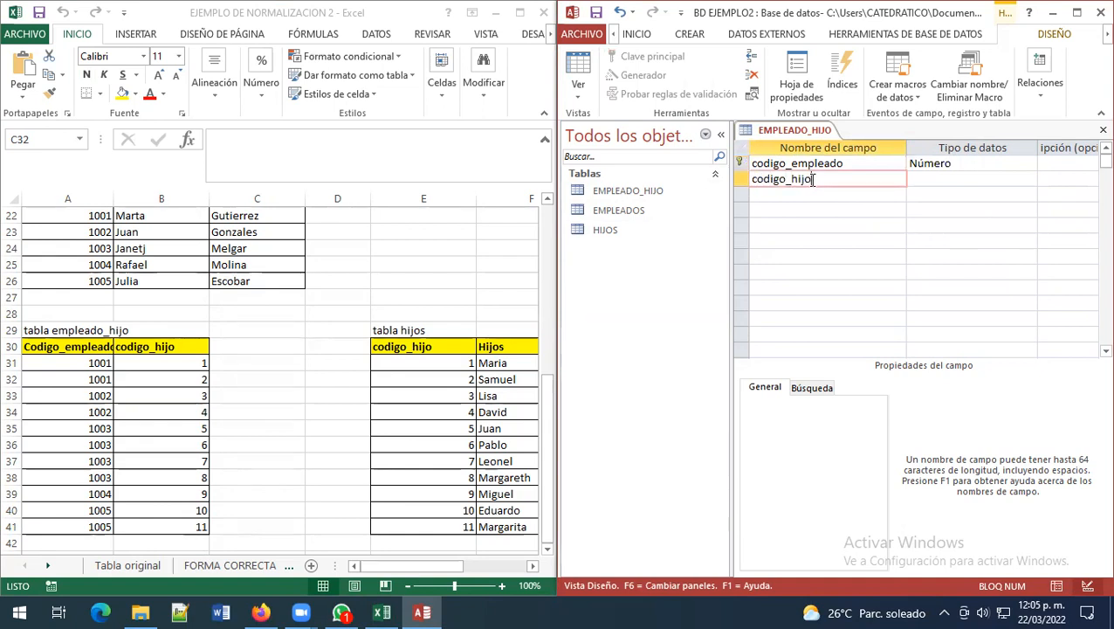
left_click(925, 182)
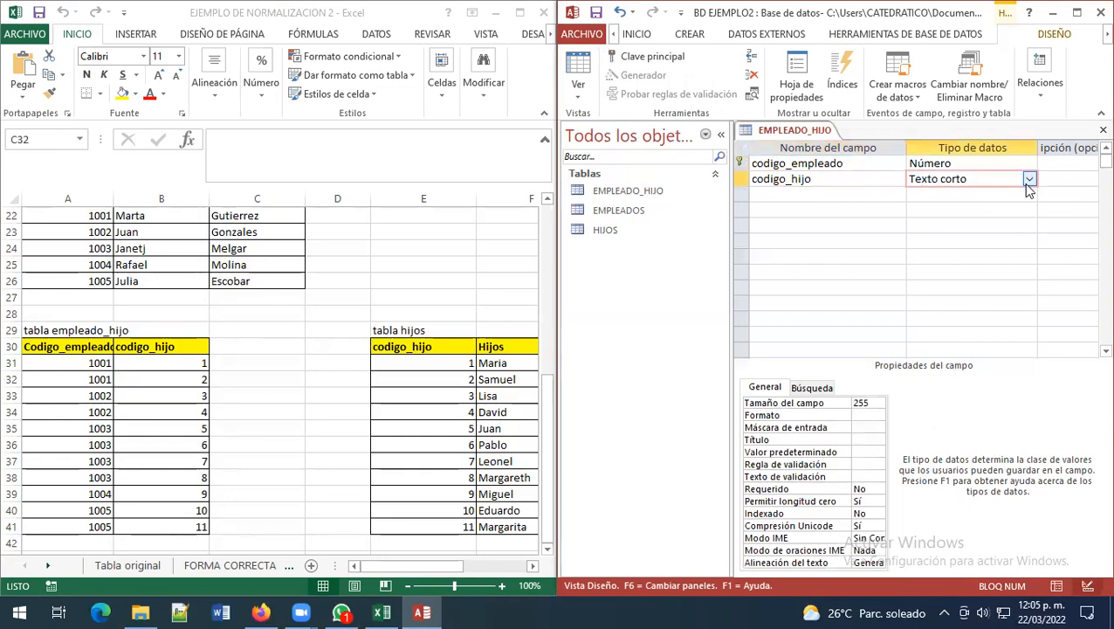
left_click(1028, 181)
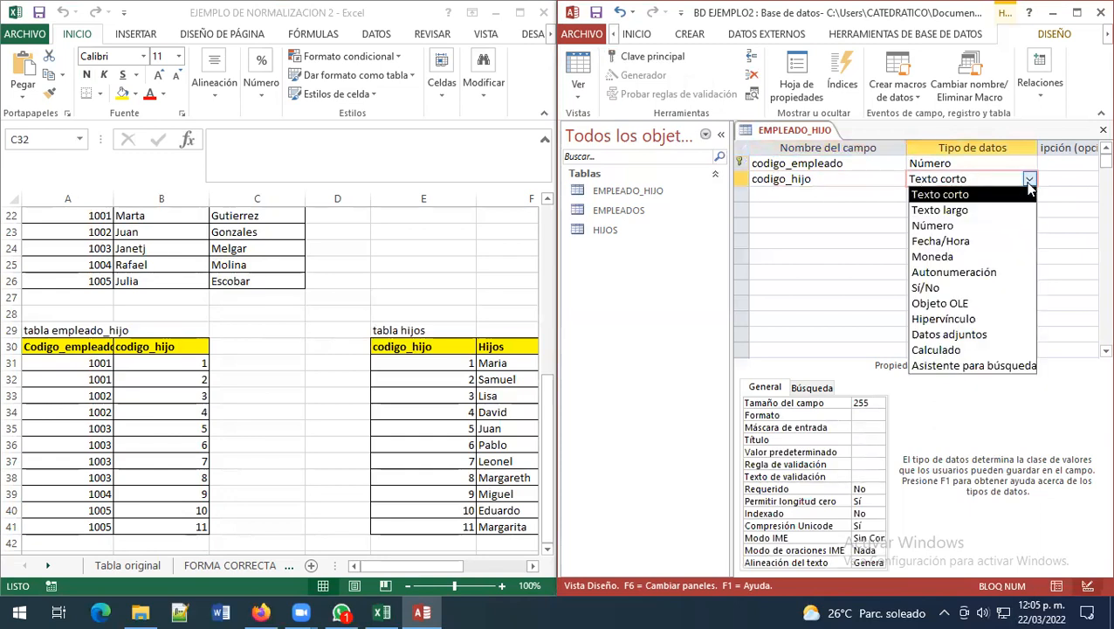
left_click(950, 224)
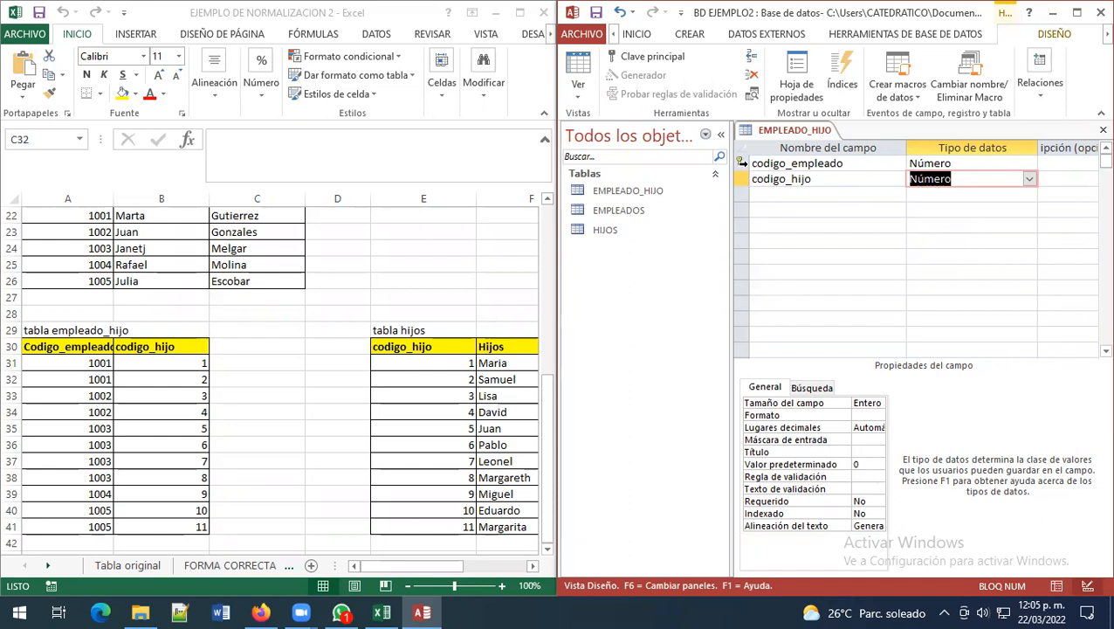
Step: Maximize Access and set codigo_empleado and codigo_hijo together as the composite primary key of EMPLEADO_HIJO
left_click(1074, 13)
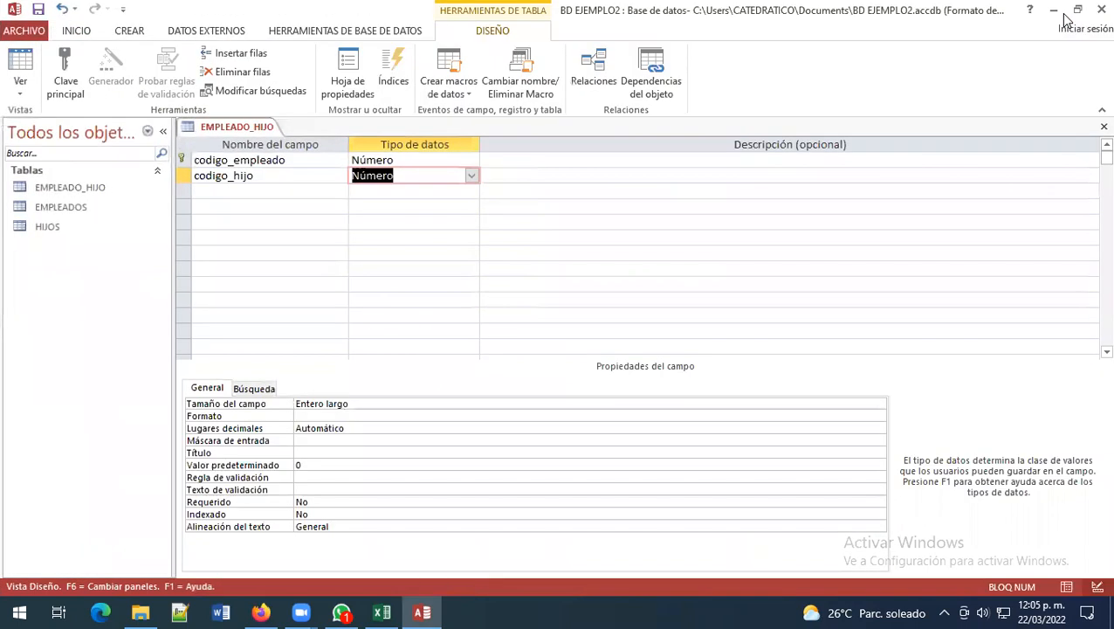
left_click_drag(187, 177, 183, 161)
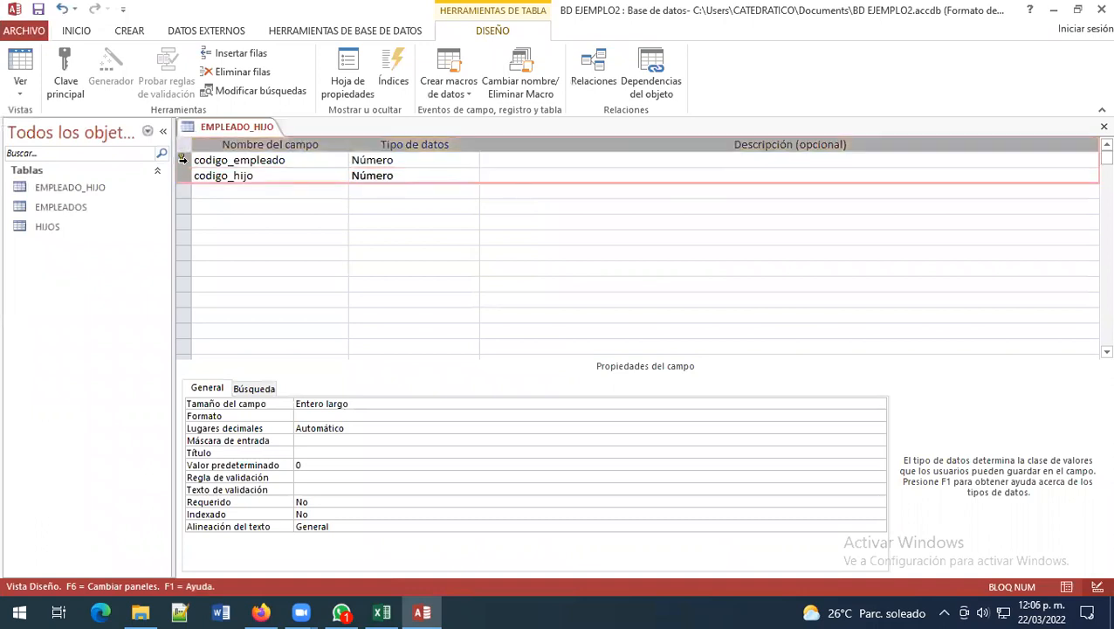
left_click(199, 206)
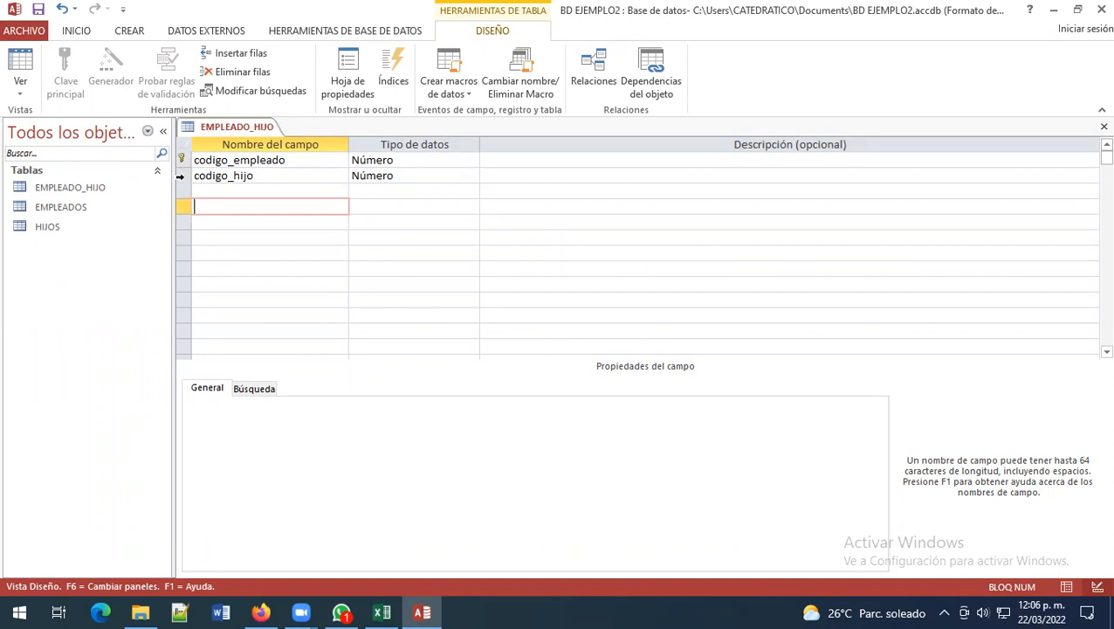
left_click(182, 176)
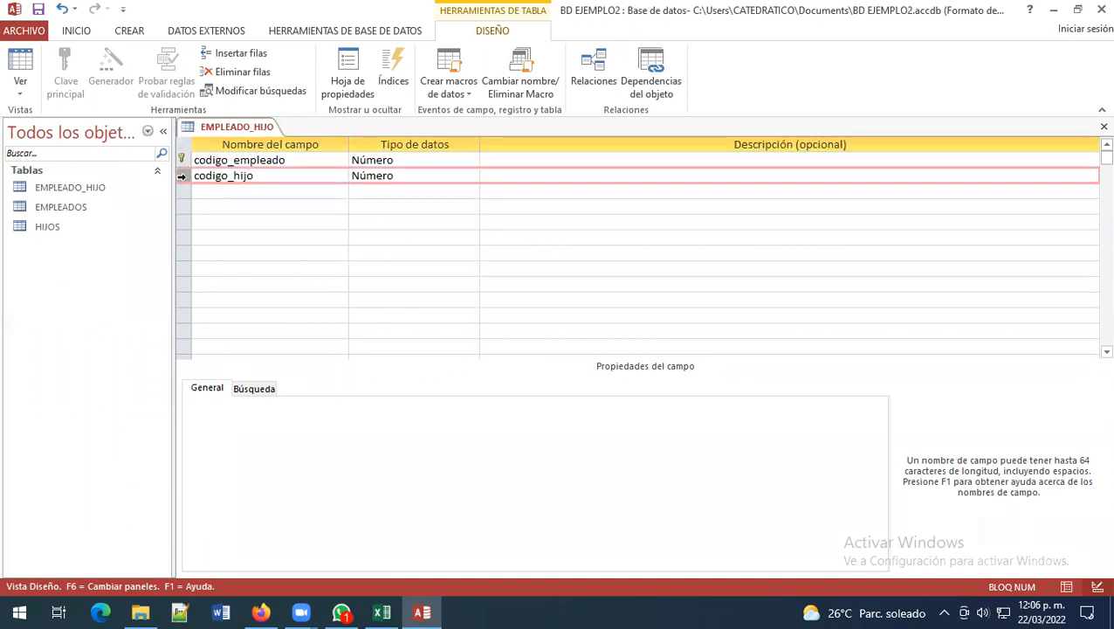
left_click_drag(184, 175, 179, 163)
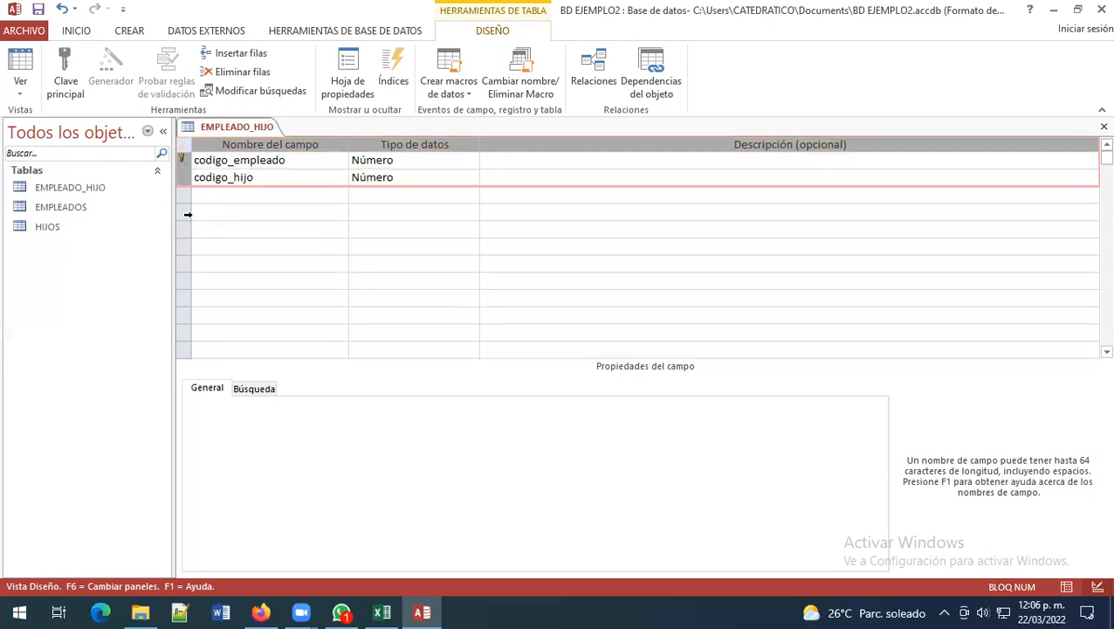
left_click(185, 212)
left_click_drag(181, 158, 184, 177)
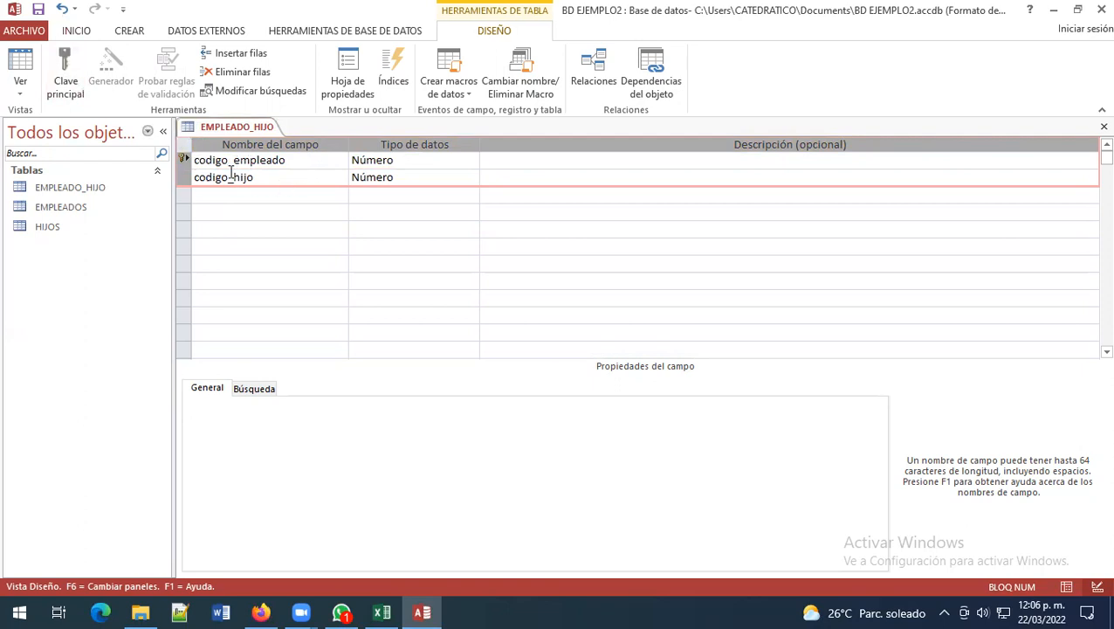
left_click(66, 84)
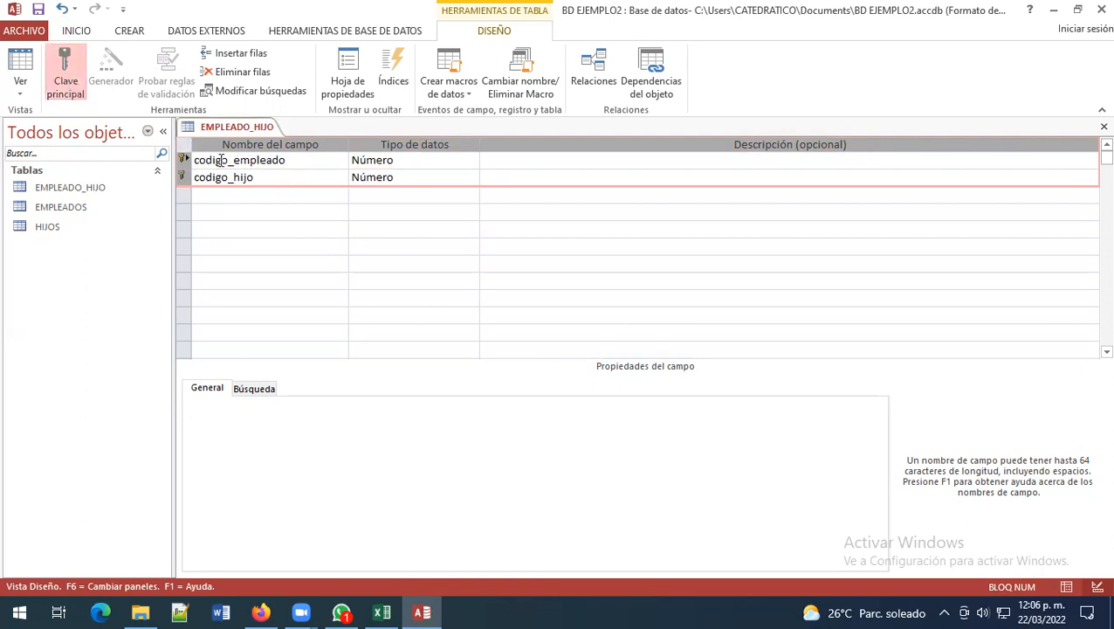
left_click(222, 206)
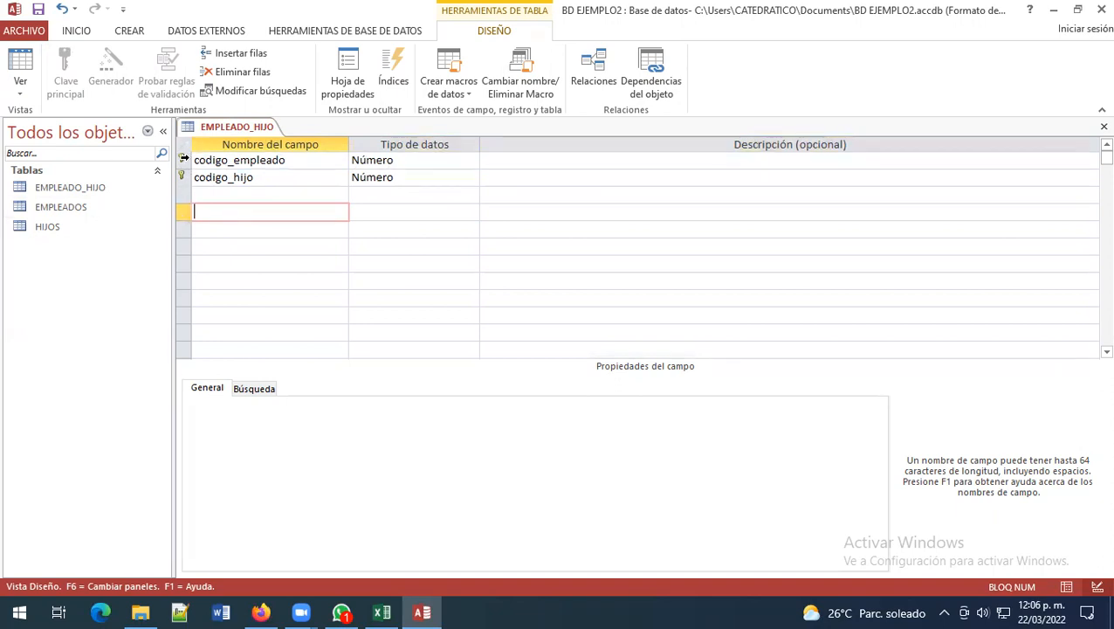
Step: Save the EMPLEADO_HIJO table design and close the table
right_click(251, 130)
left_click(250, 130)
right_click(250, 129)
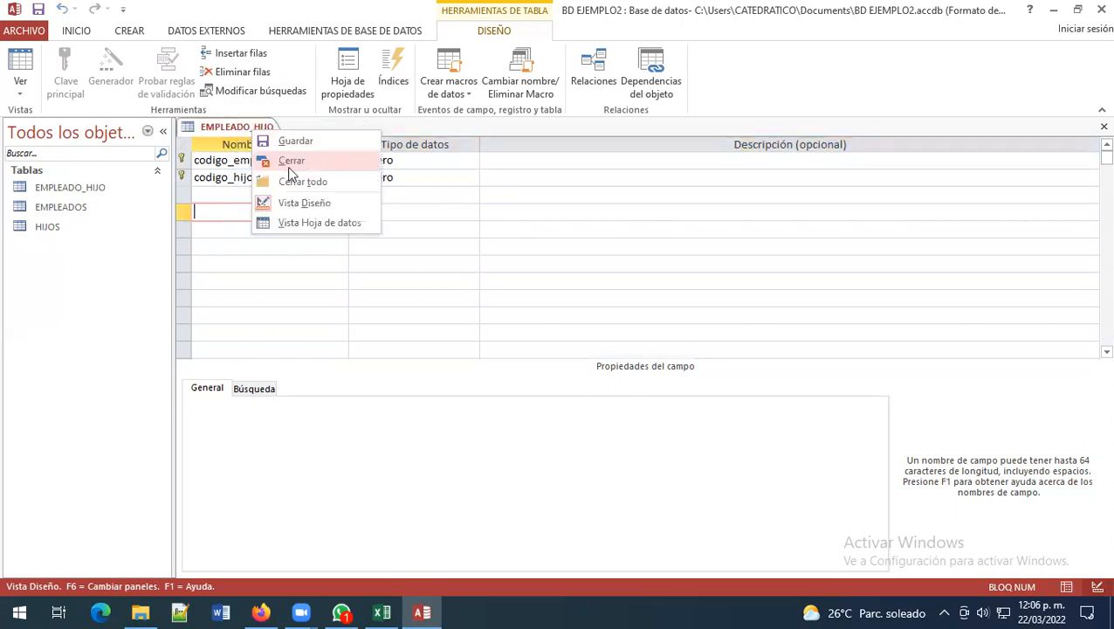
left_click(291, 164)
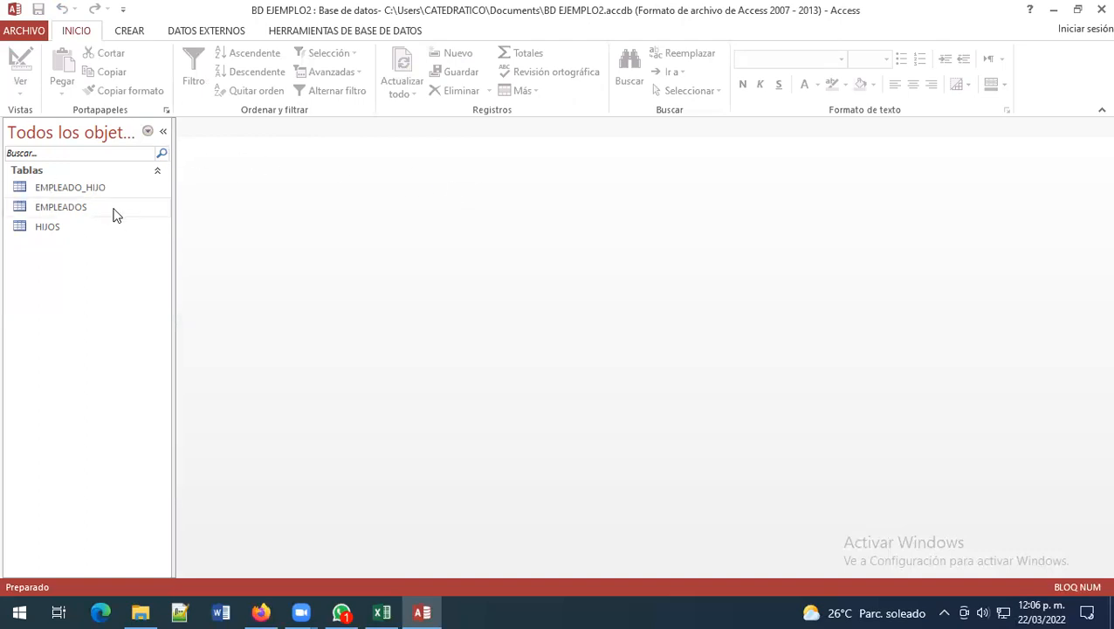
Step: Open the database relationships layout and add the EMPLEADO_HIJO, EMPLEADOS and HIJOS tables to it
left_click(359, 33)
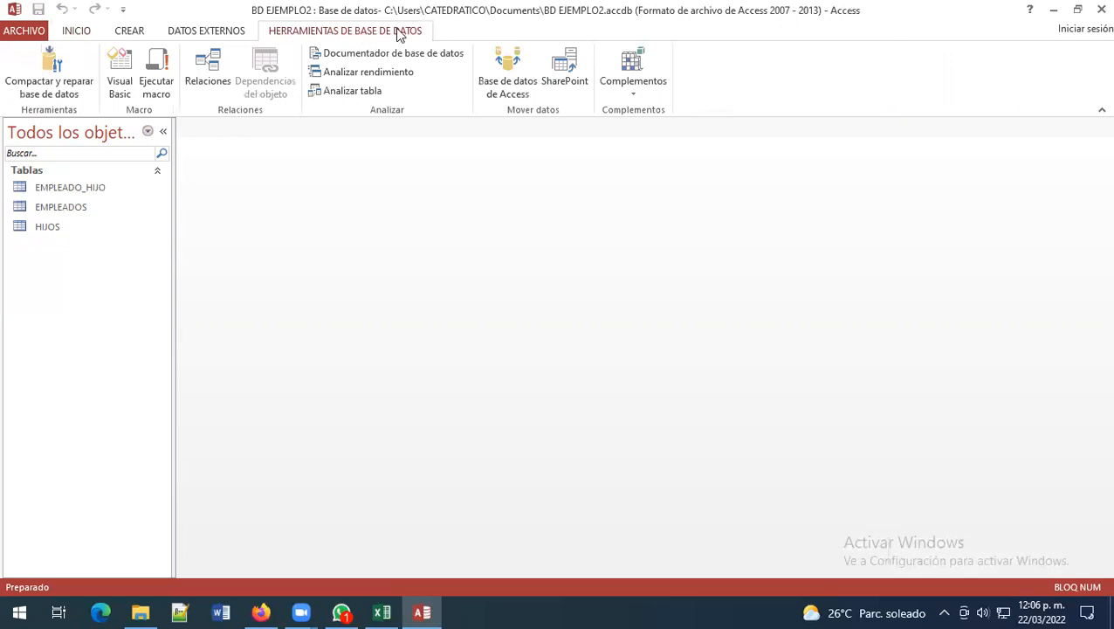
left_click(201, 54)
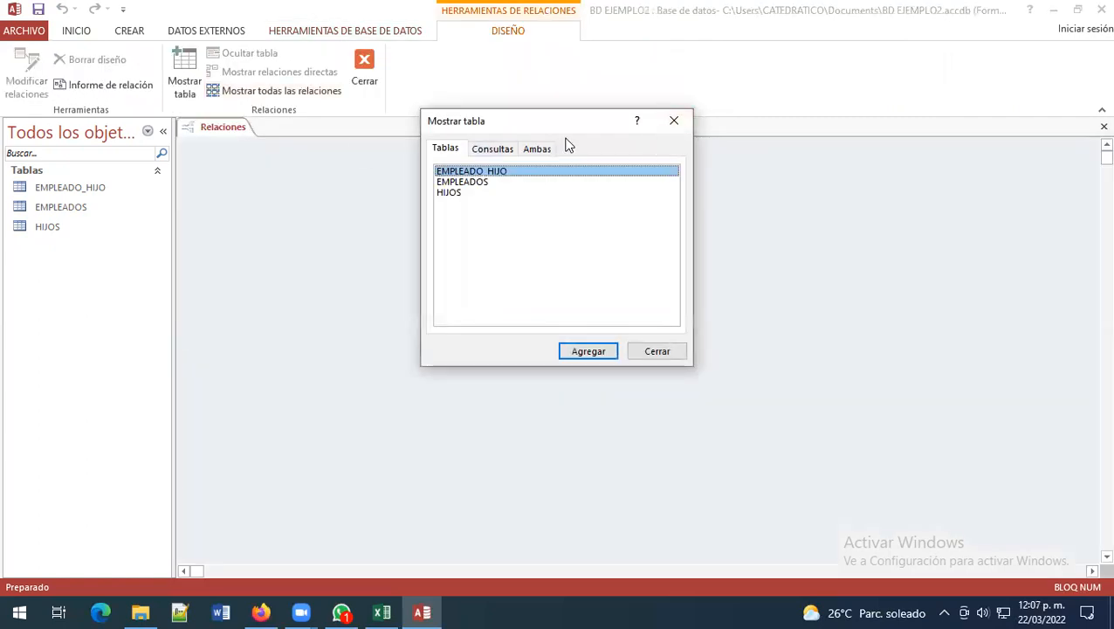
left_click(383, 297)
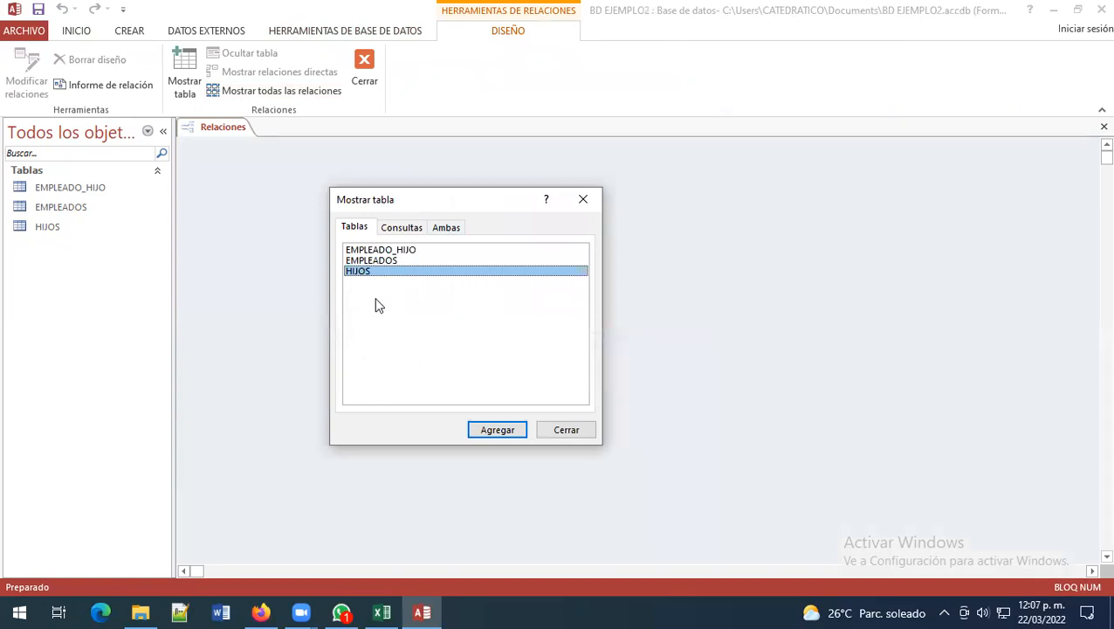
left_click(370, 250, "shift")
left_click(378, 273)
left_click(388, 251, "shift")
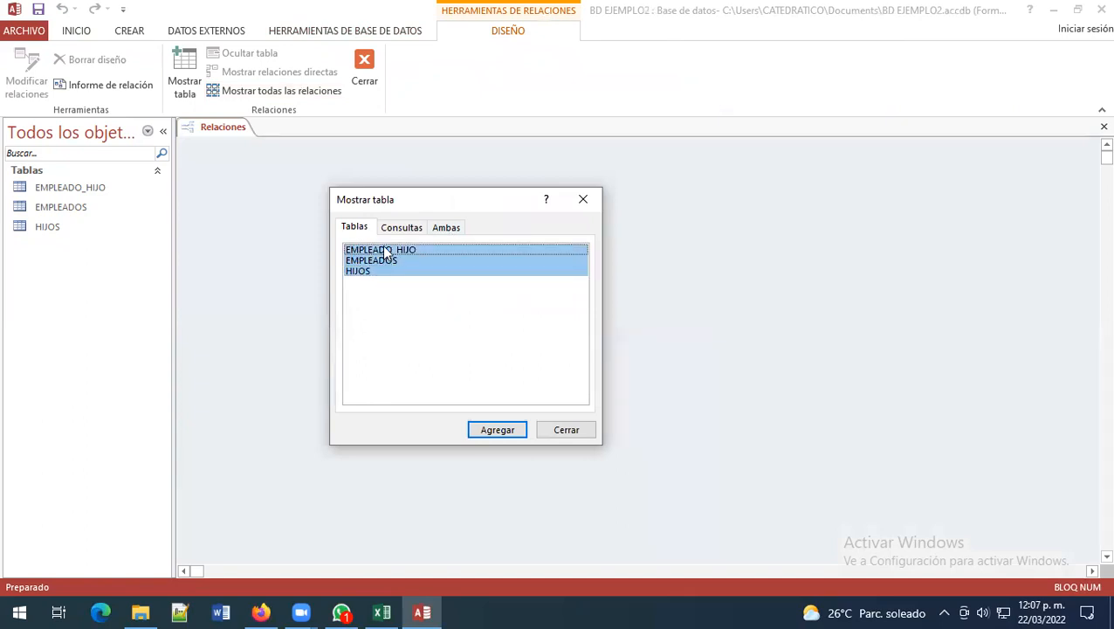
left_click_drag(385, 273, 385, 250)
left_click(514, 431)
Step: Add the HIJOS table to the relationships layout a second time and close the Mostrar tabla dialog
left_click(441, 301)
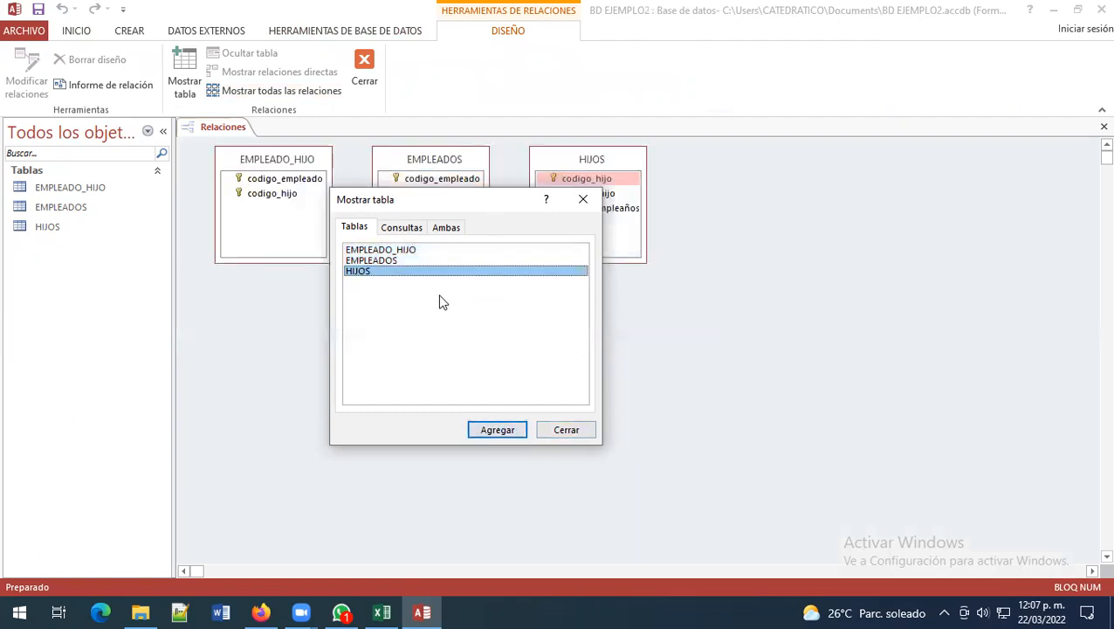
left_click(513, 431)
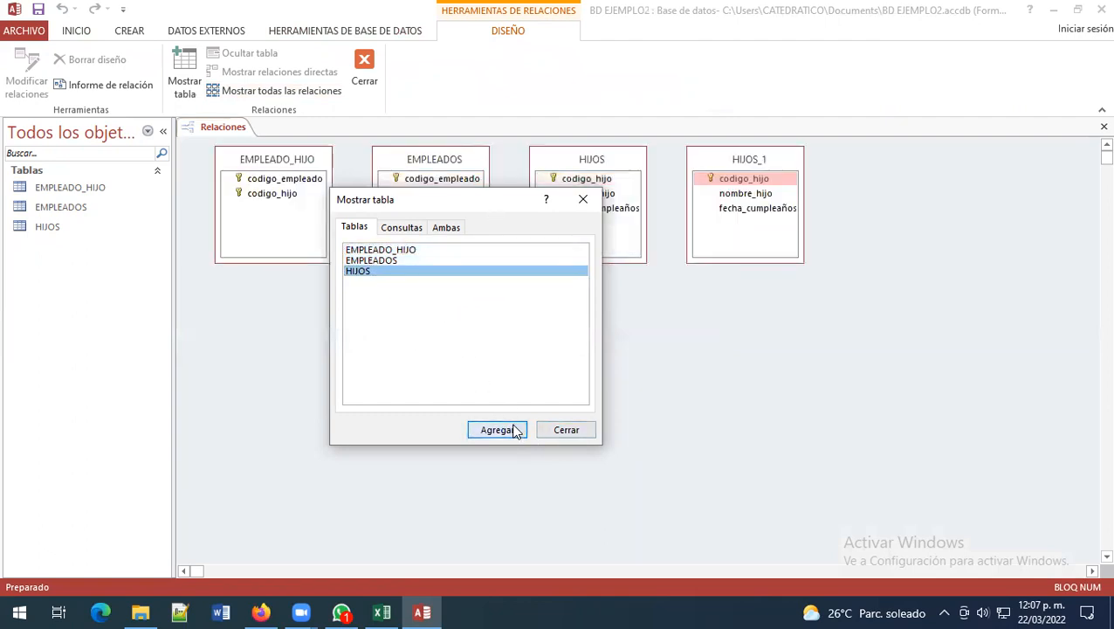
left_click_drag(479, 210, 671, 404)
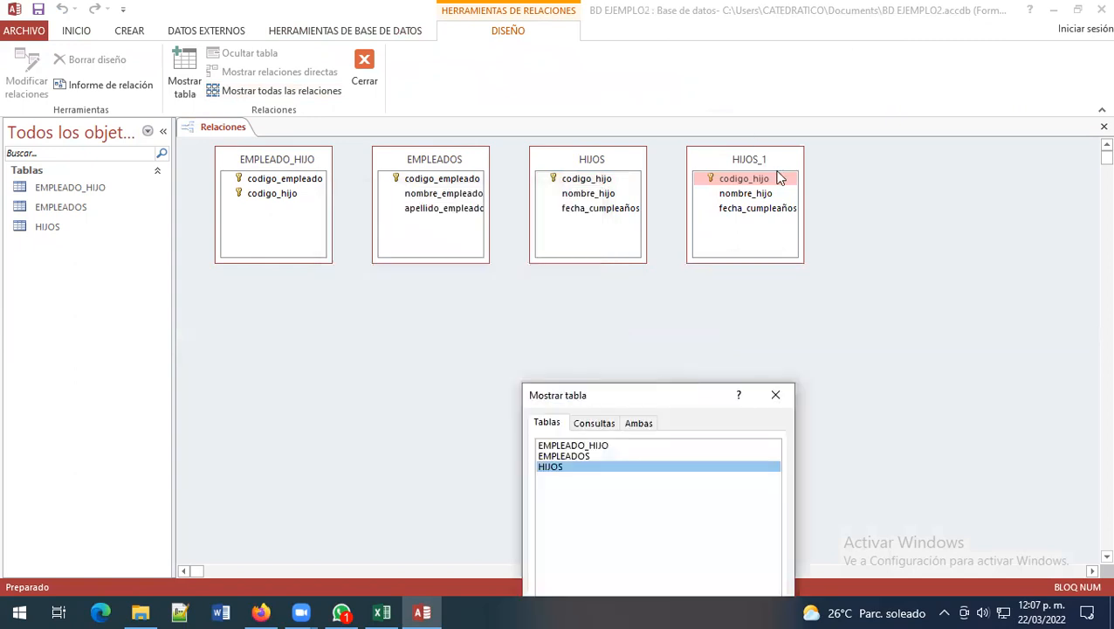
left_click(775, 395)
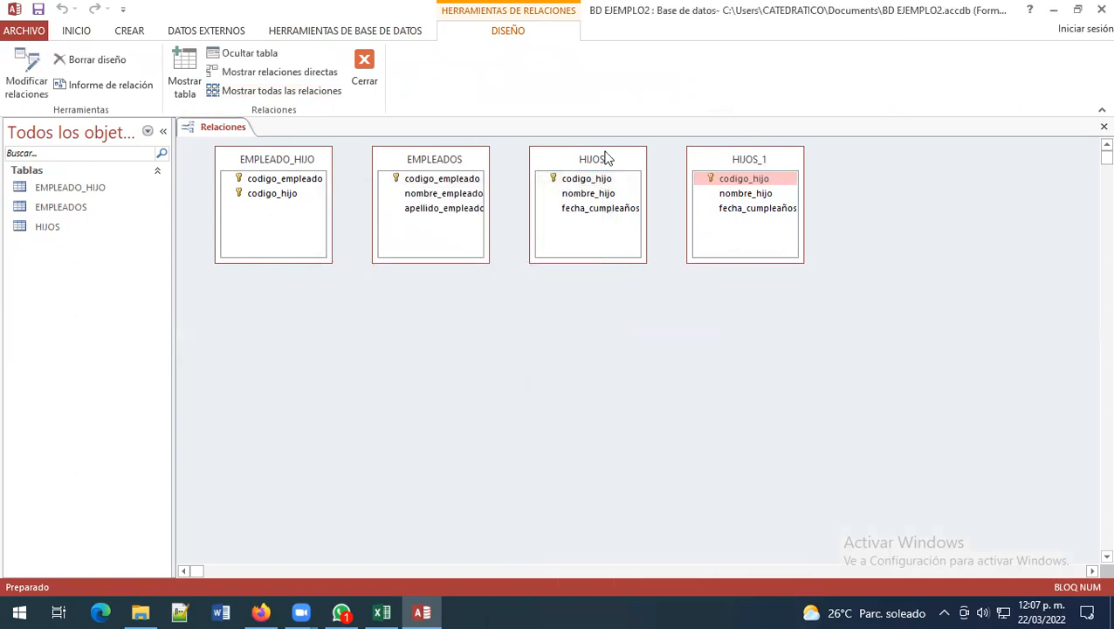
Step: Hide the duplicate HIJOS_1 table from the relationships layout
right_click(769, 159)
right_click(736, 160)
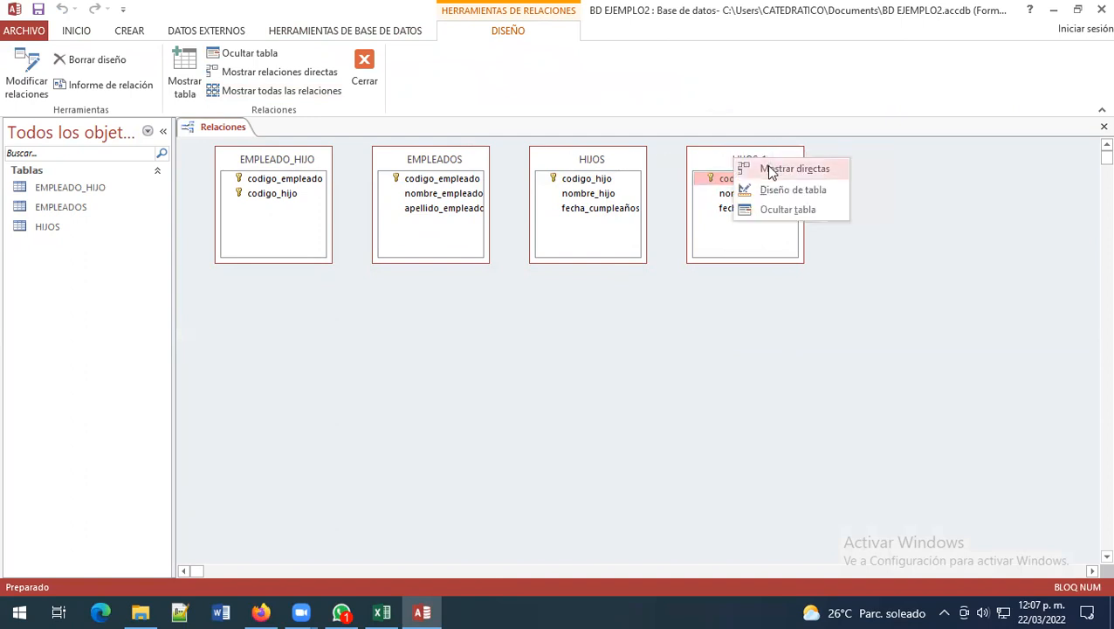
right_click(707, 165)
right_click(707, 164)
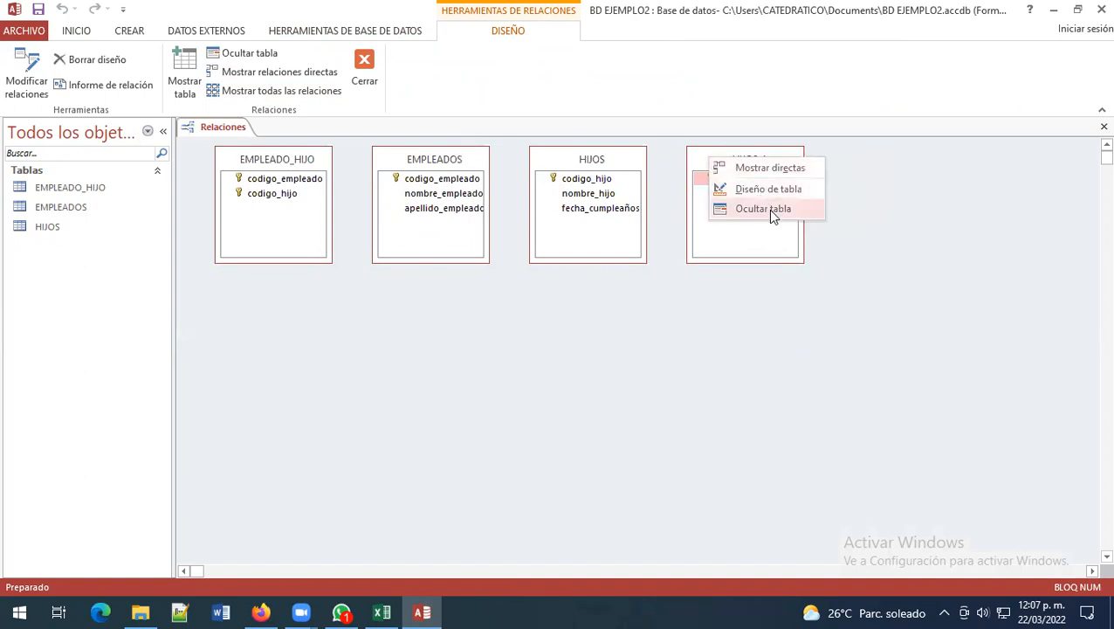
left_click(768, 208)
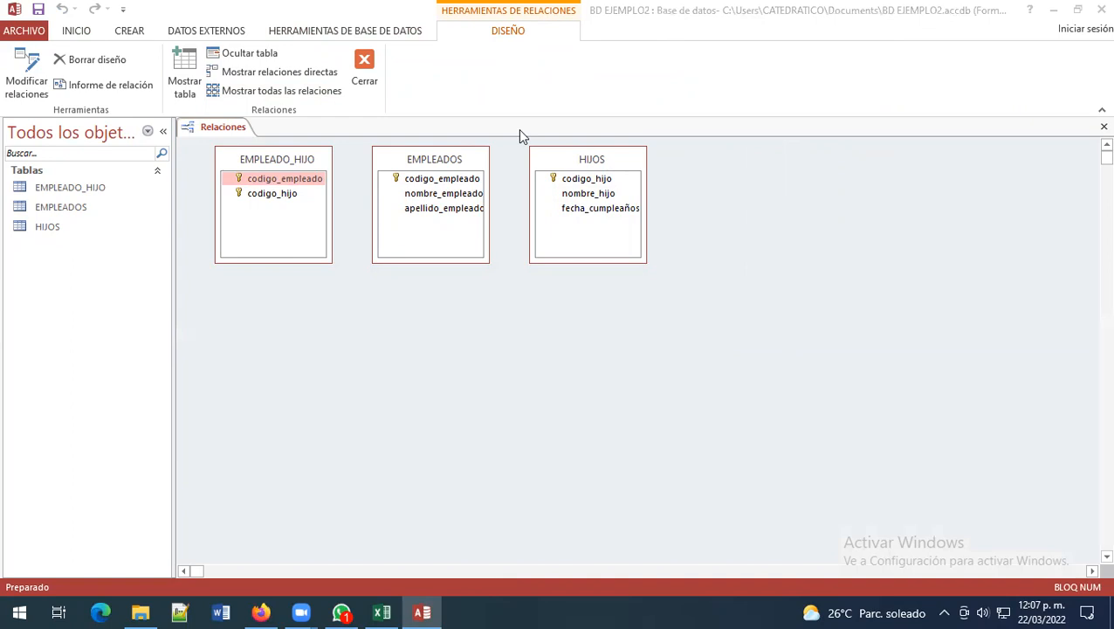
Step: Rearrange the relationships layout so EMPLEADOS and HIJOS sit side by side with EMPLEADO_HIJO below them
left_click_drag(256, 178, 439, 182)
left_click_drag(594, 171, 624, 178)
left_click(316, 179)
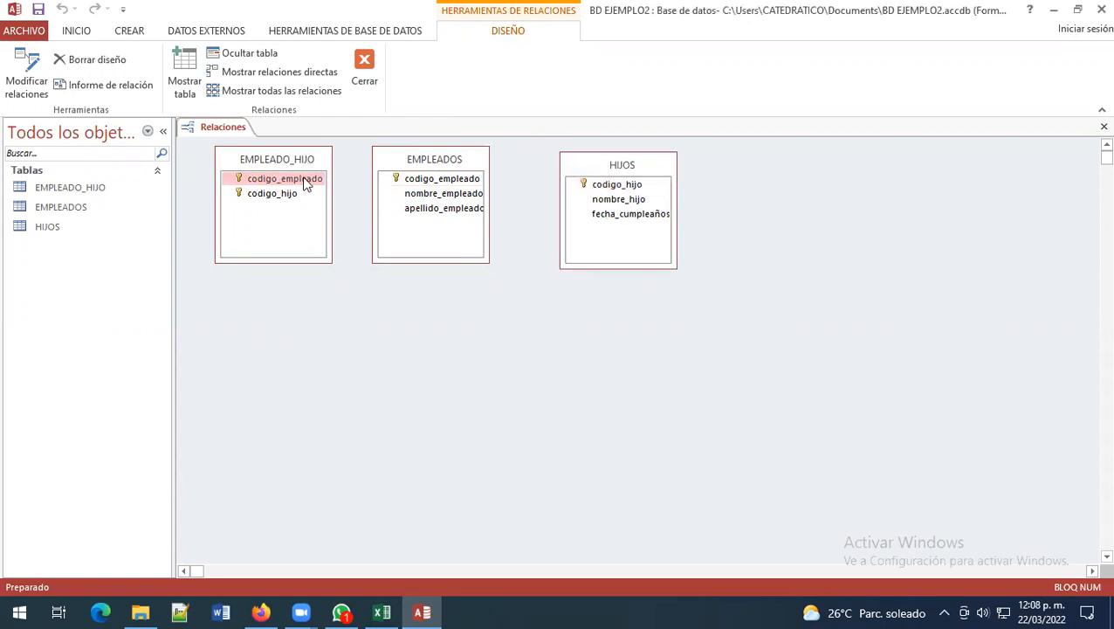
left_click_drag(277, 159, 499, 321)
left_click_drag(595, 168, 593, 157)
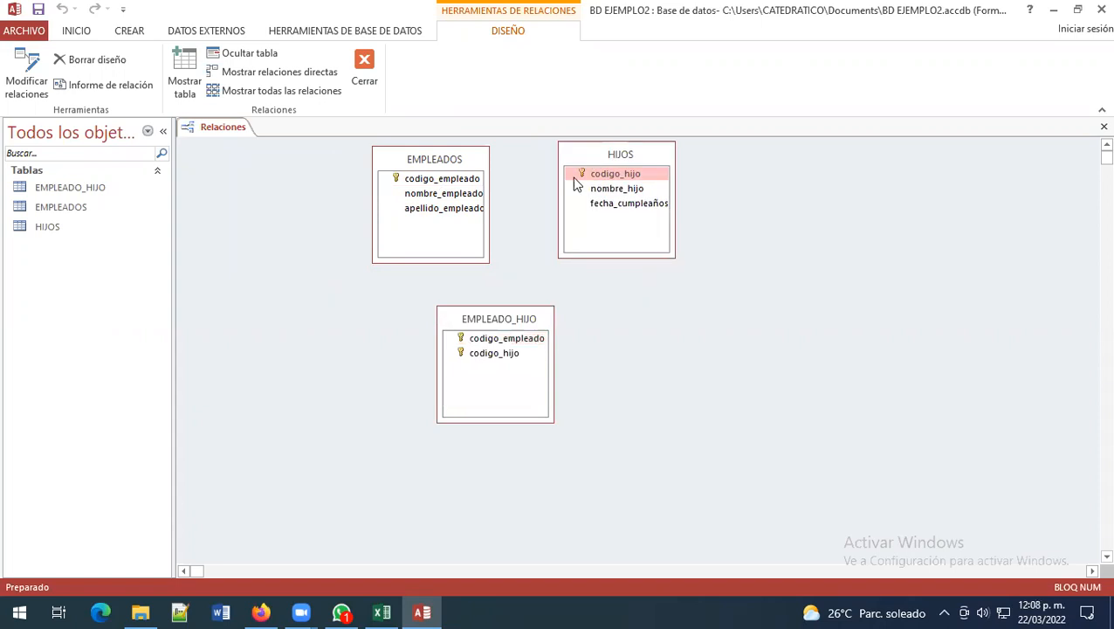
left_click(490, 336)
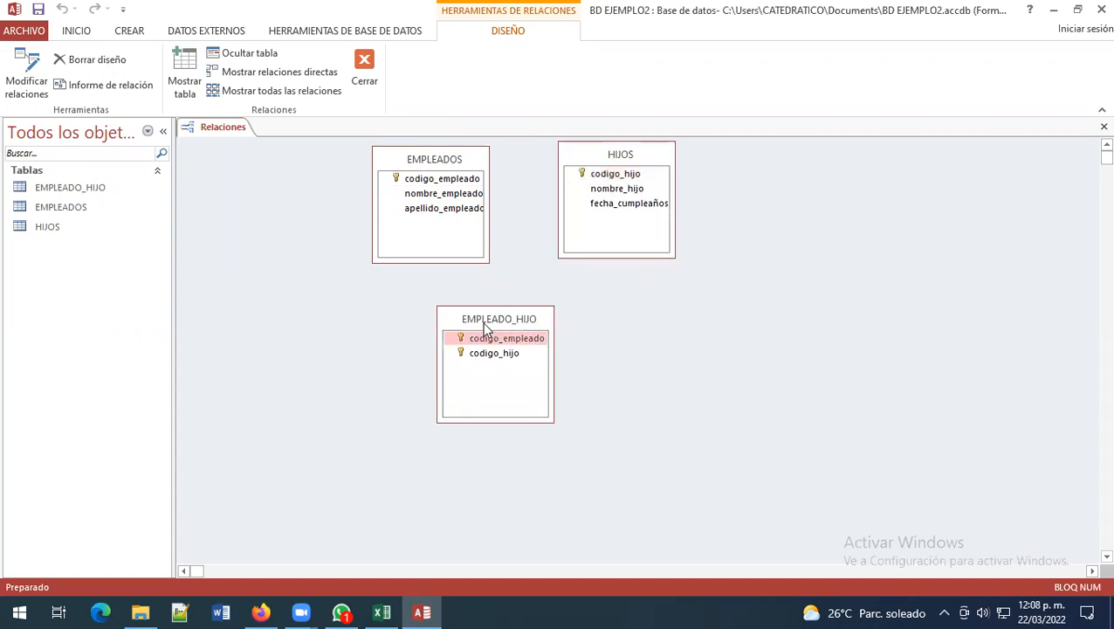
left_click_drag(485, 326, 413, 328)
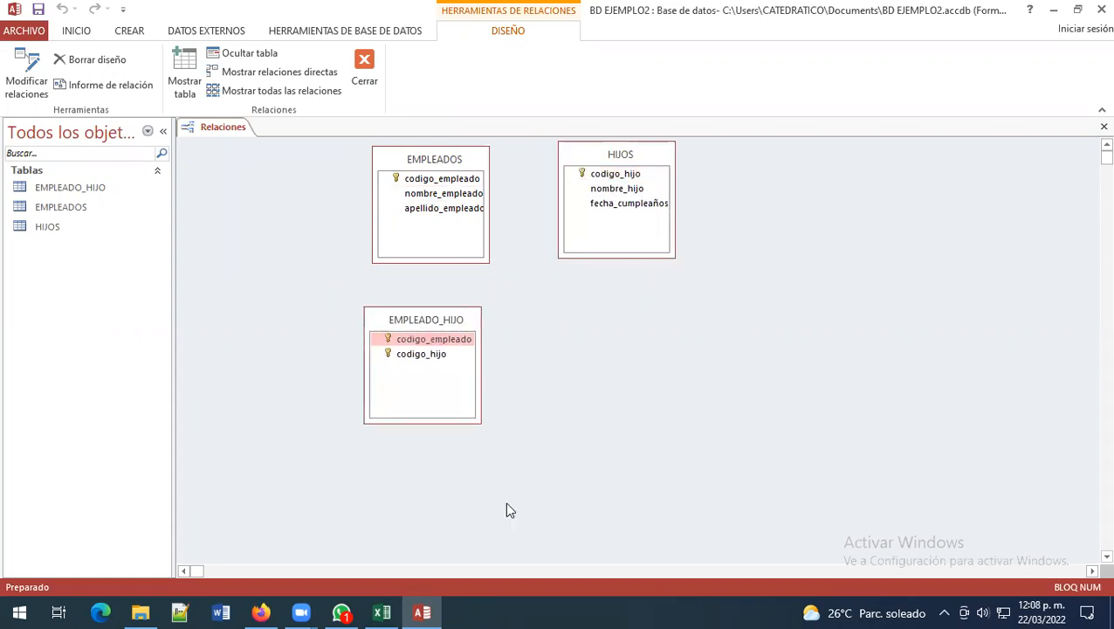
left_click(411, 160)
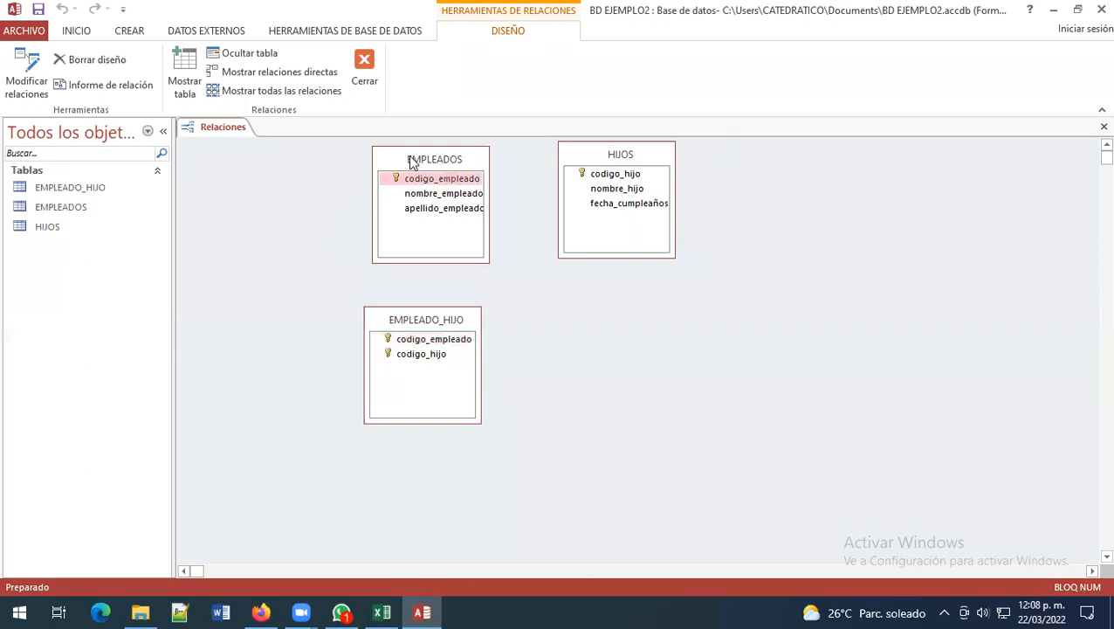
left_click_drag(410, 160, 280, 157)
left_click_drag(582, 159, 433, 160)
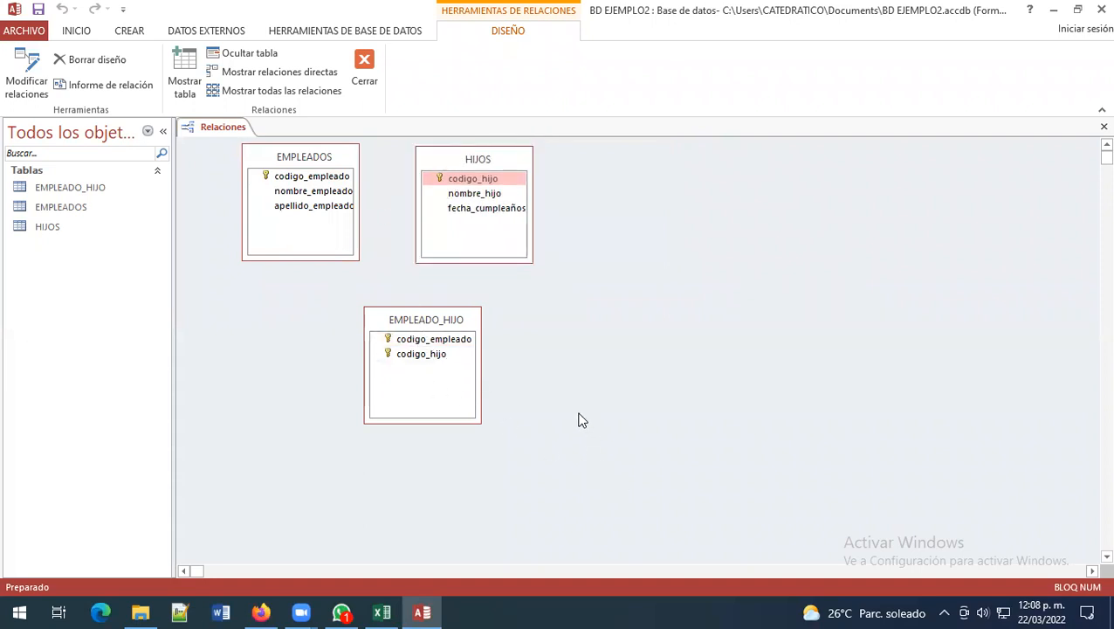
left_click(304, 177)
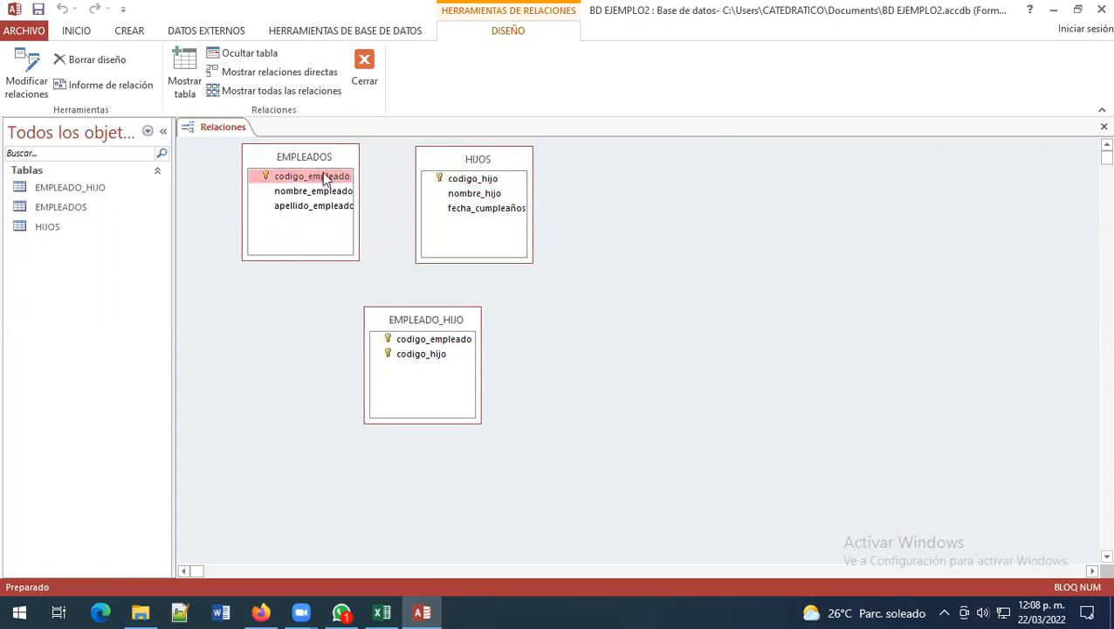
left_click(455, 178)
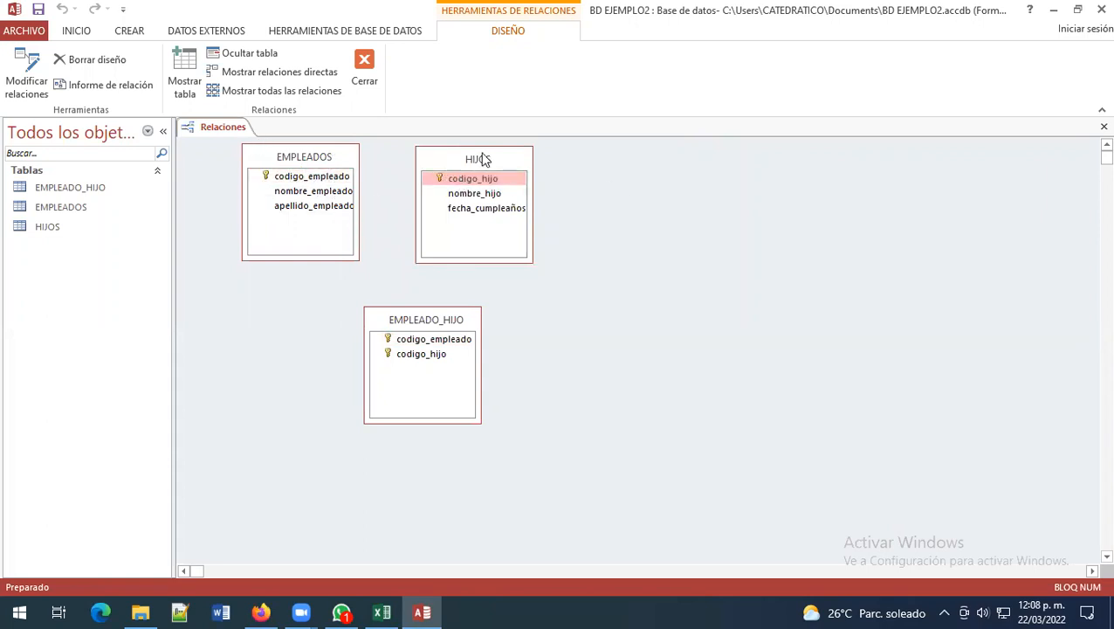
left_click(338, 174)
left_click(457, 181)
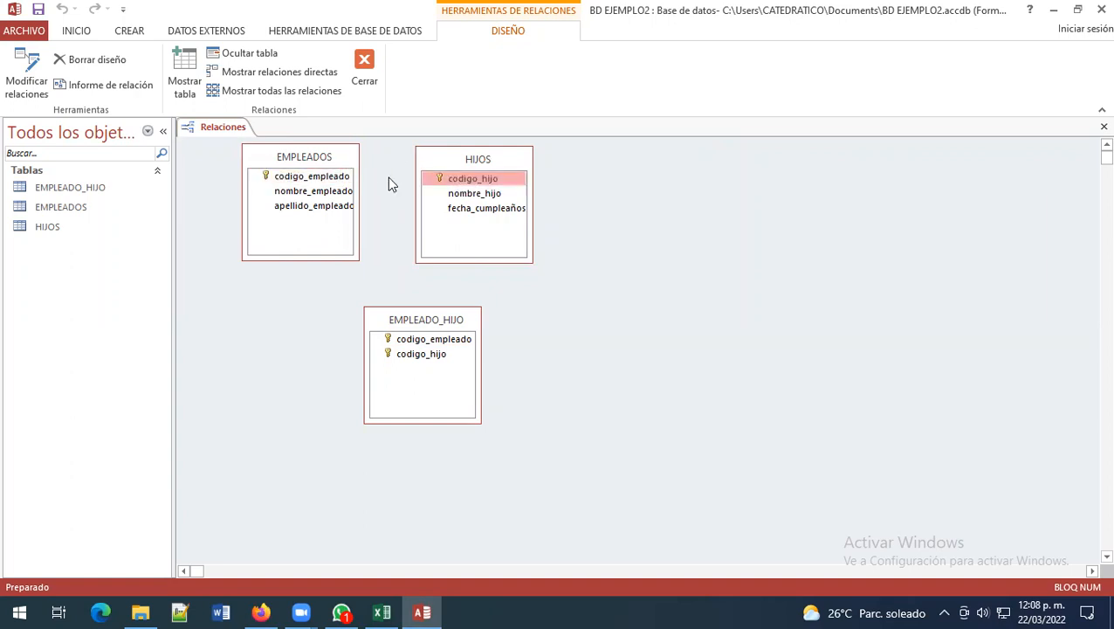
left_click(350, 178)
left_click(261, 177)
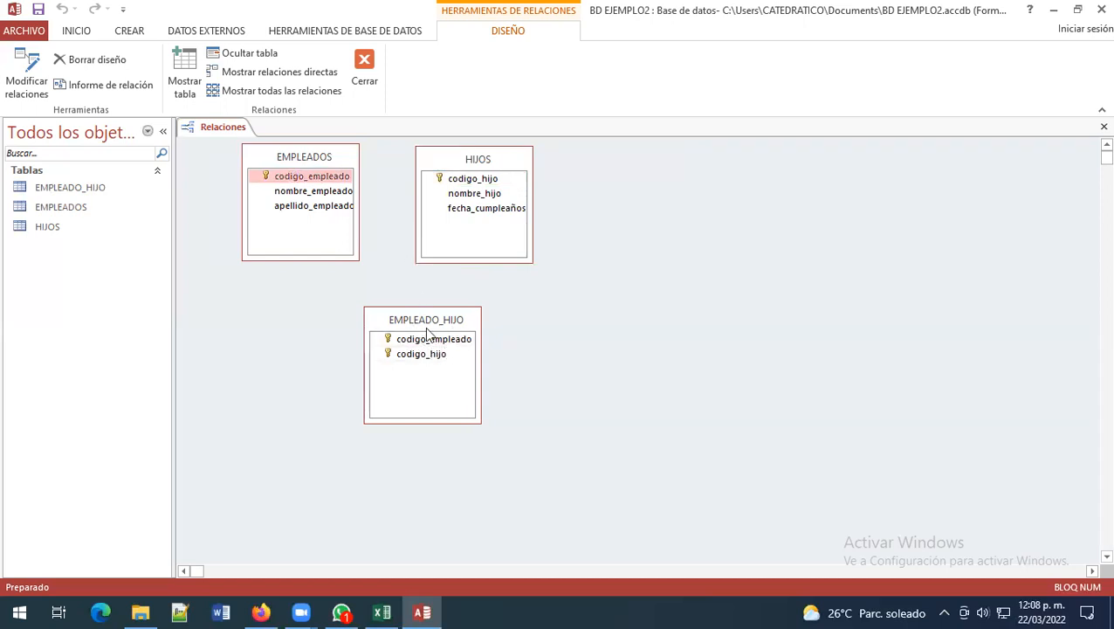
left_click(295, 177)
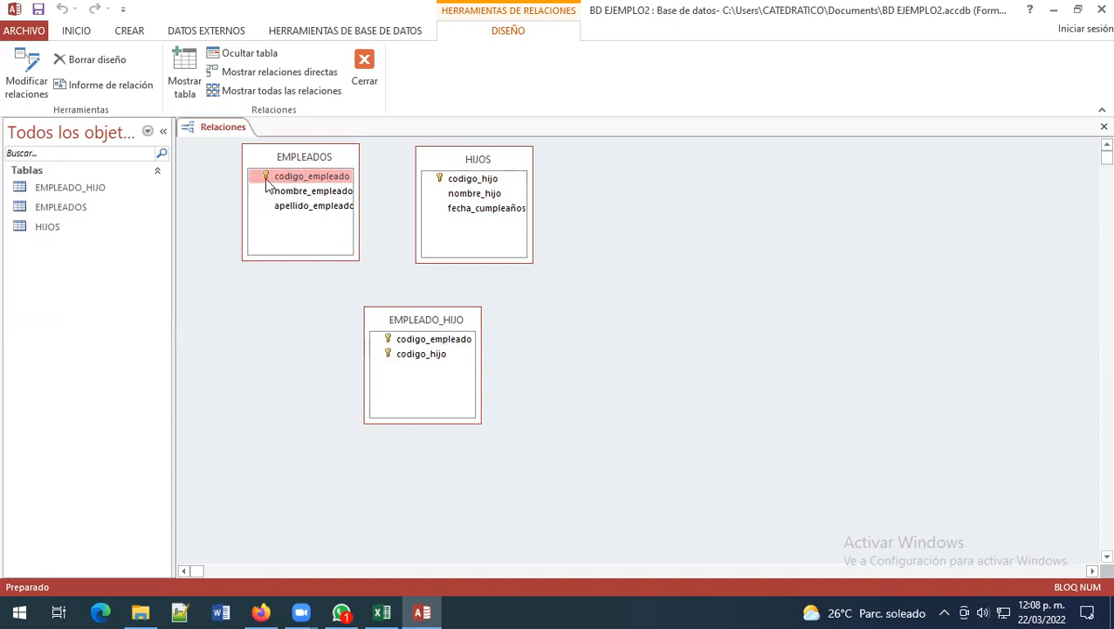
left_click(297, 192)
Step: Relate codigo_empleado in EMPLEADOS to codigo_empleado in EMPLEADO_HIJO, enforcing referential integrity with cascading updates and deletes
left_click(285, 179)
left_click_drag(292, 179, 449, 347)
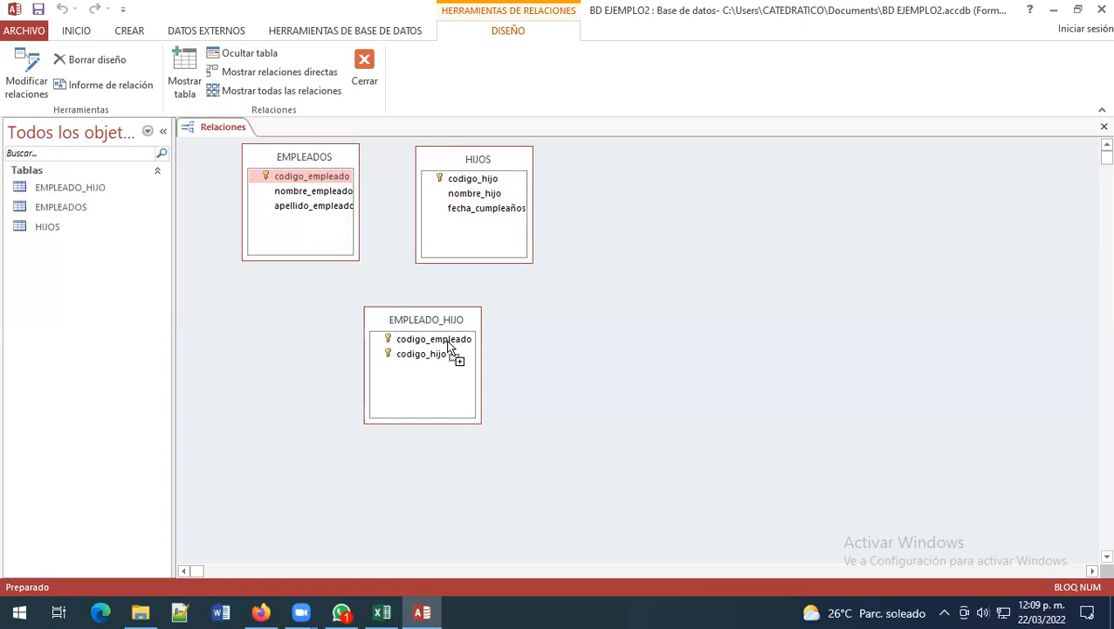
left_click_drag(449, 347, 449, 347)
left_click_drag(433, 144, 291, 220)
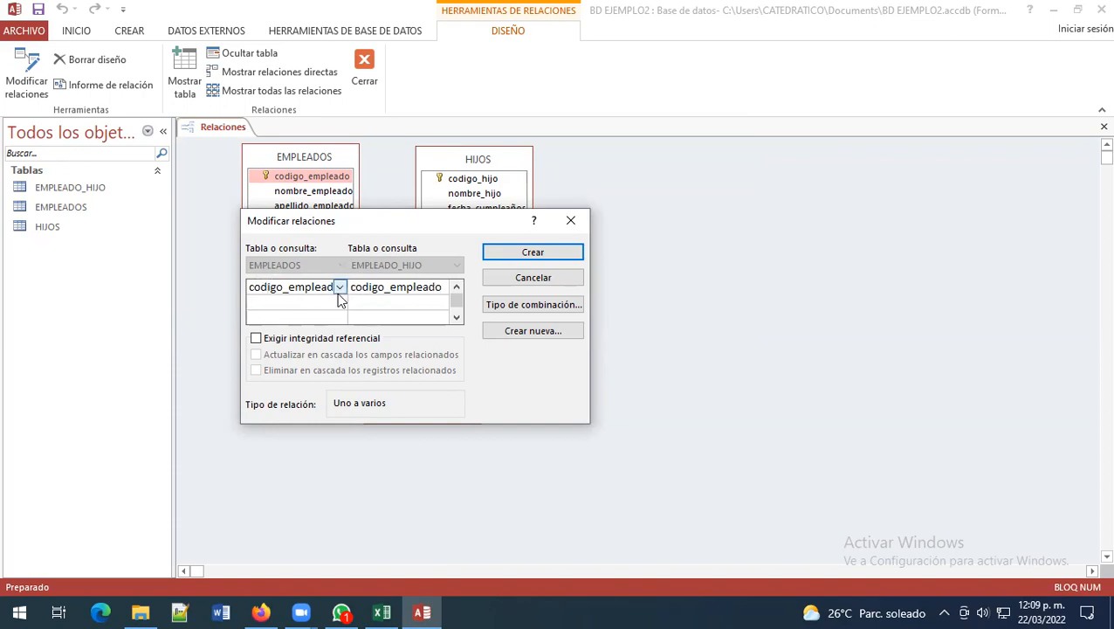
left_click(255, 339)
left_click(256, 353)
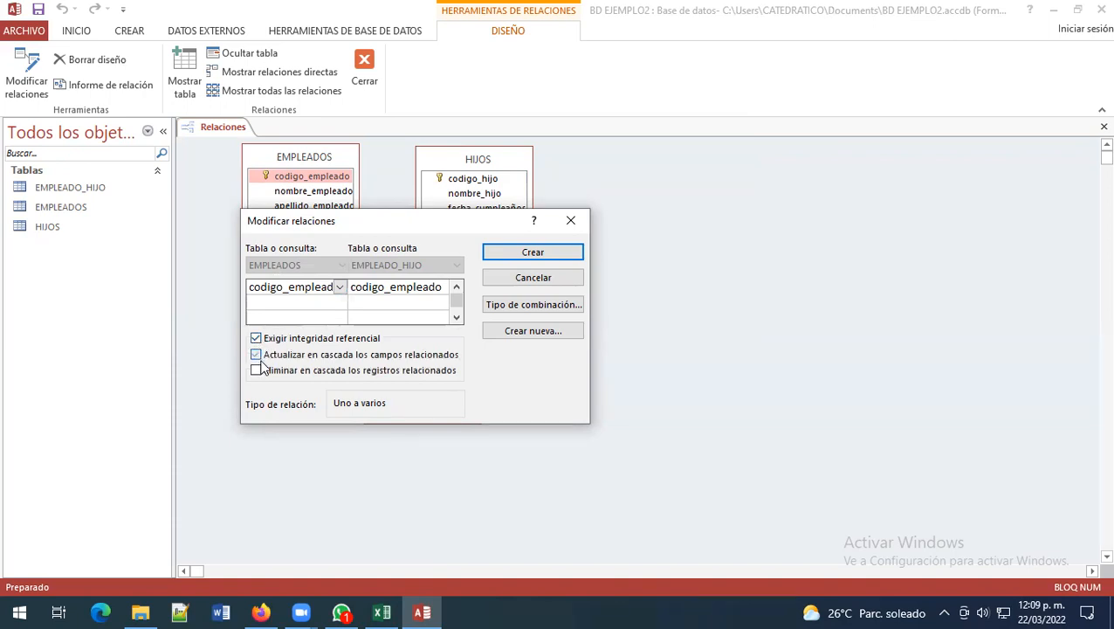
left_click(256, 369)
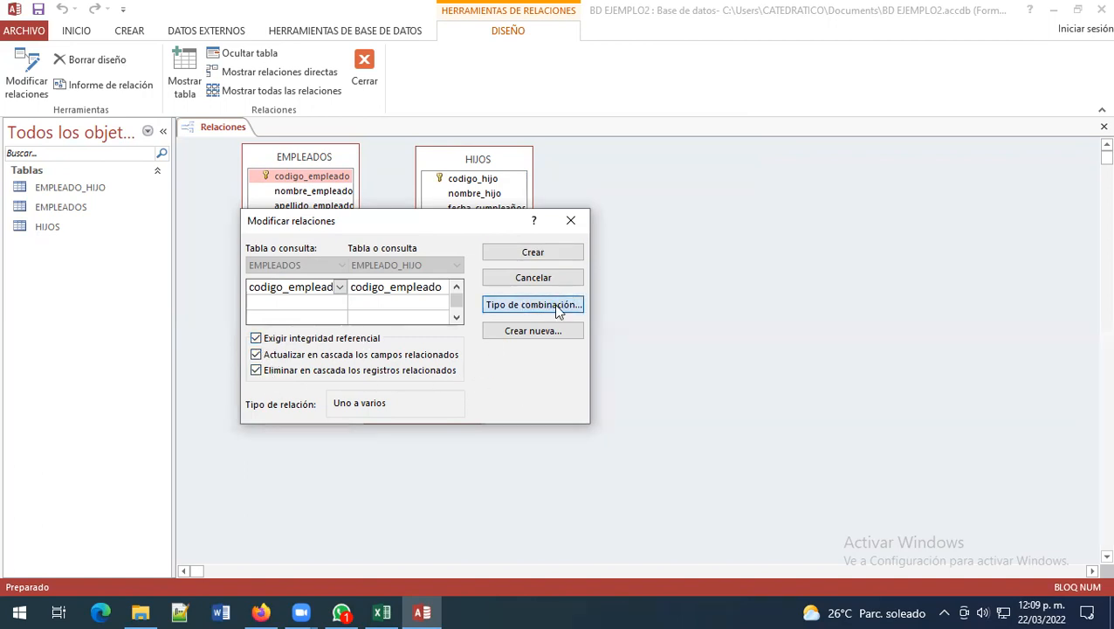
Step: Set join type 3, including all EMPLEADO_HIJO records and matching EMPLEADOS records, and create the relationship
left_click(562, 311)
left_click(424, 241)
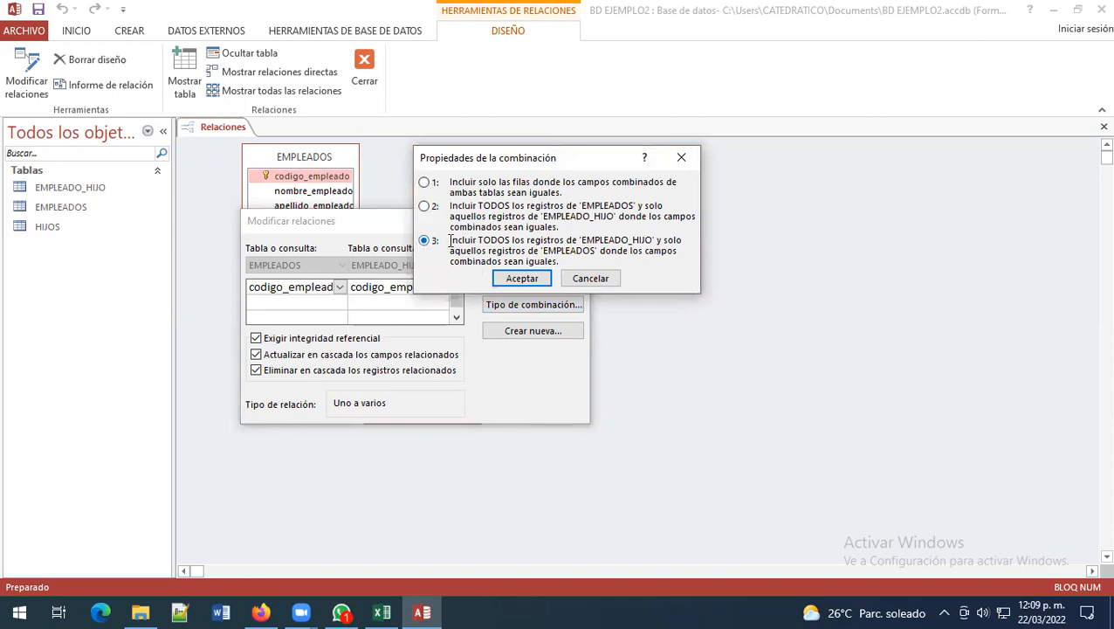
left_click(523, 279)
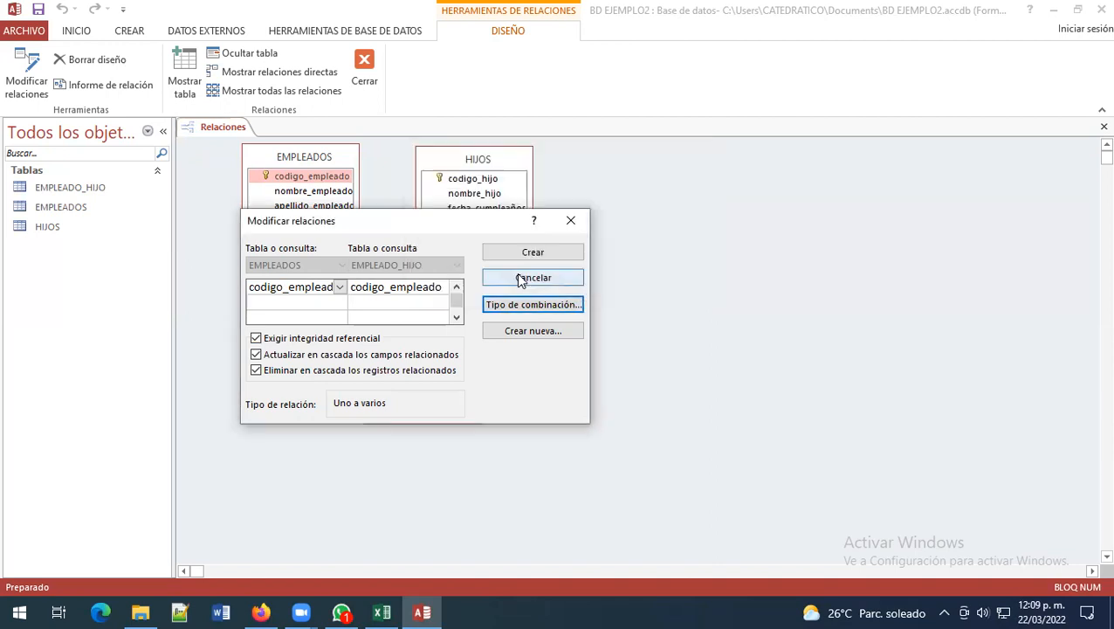
left_click(510, 254)
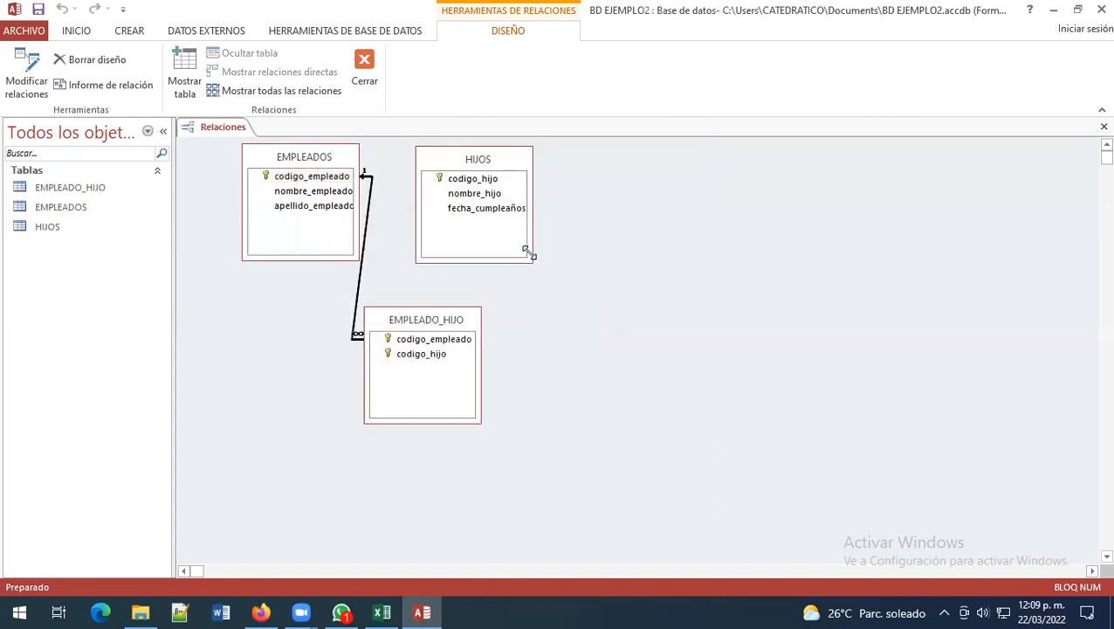
Step: Move the EMPLEADOS and HIJOS tables farther apart, on either side above EMPLEADO_HIJO
left_click_drag(324, 164, 280, 170)
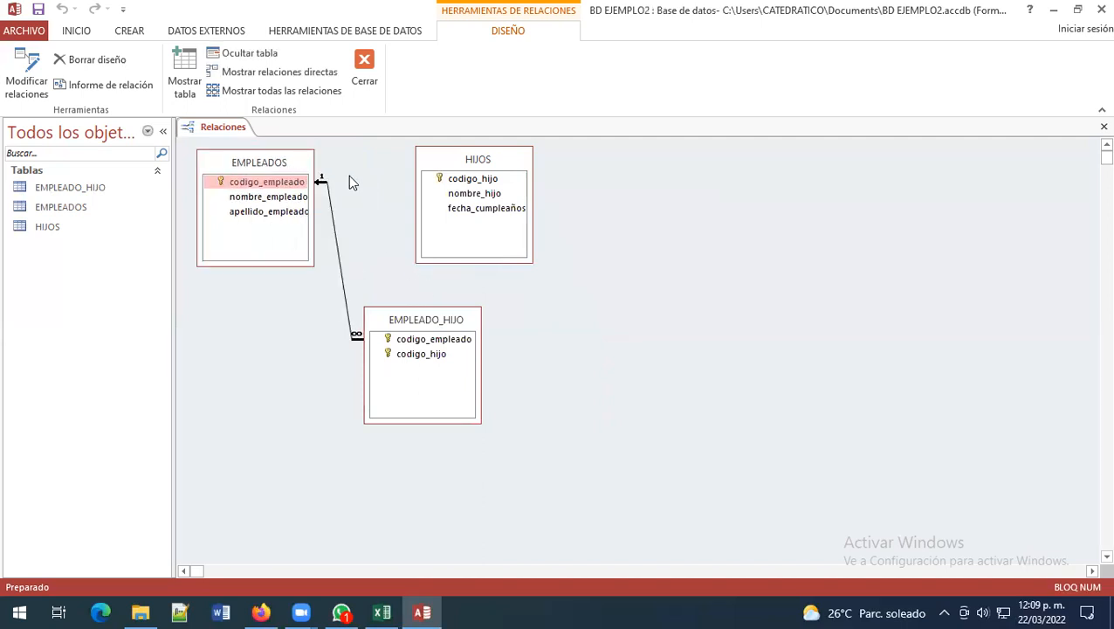
left_click(496, 164)
left_click_drag(496, 164, 597, 169)
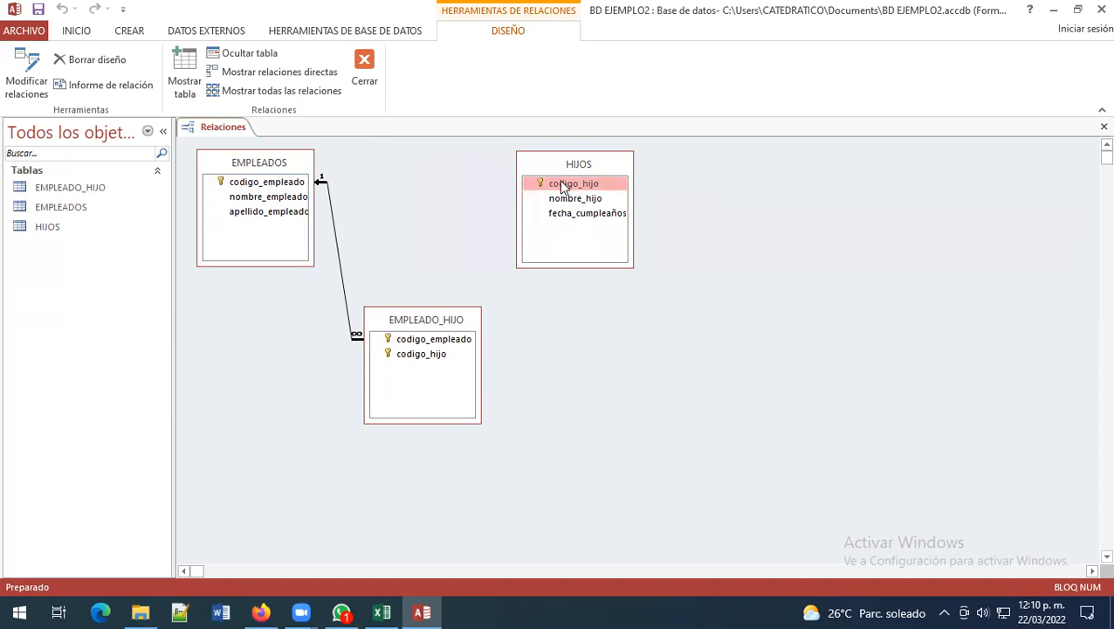
Step: Relate codigo_hijo in HIJOS to codigo_hijo in EMPLEADO_HIJO, enforcing referential integrity with cascading updates and deletes
left_click_drag(571, 186, 537, 189)
left_click_drag(577, 192, 431, 363)
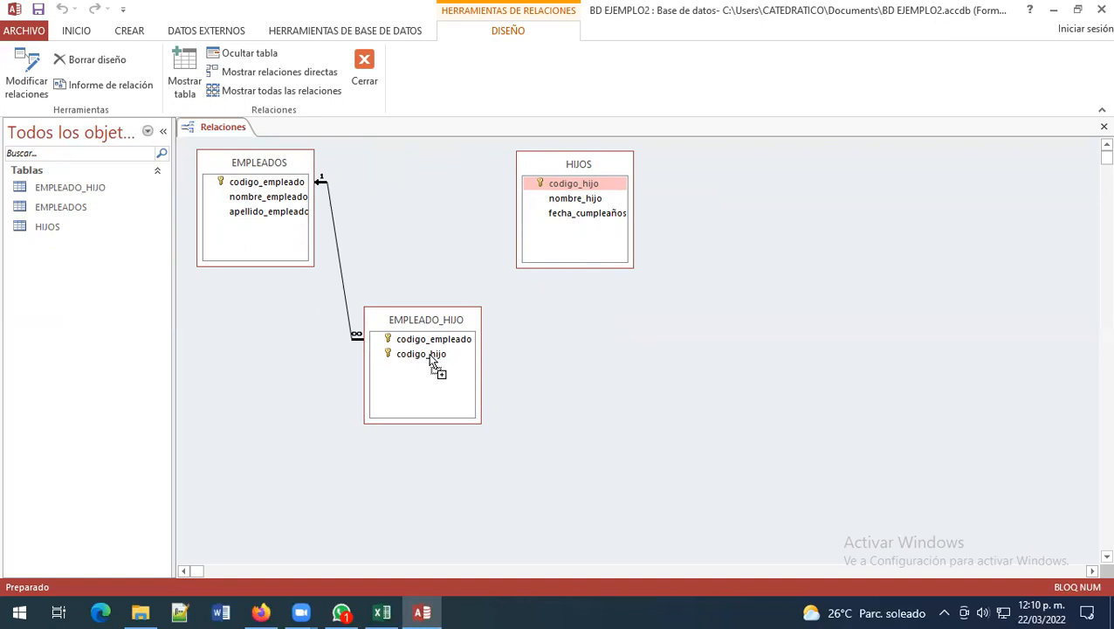
left_click_drag(430, 361, 419, 359)
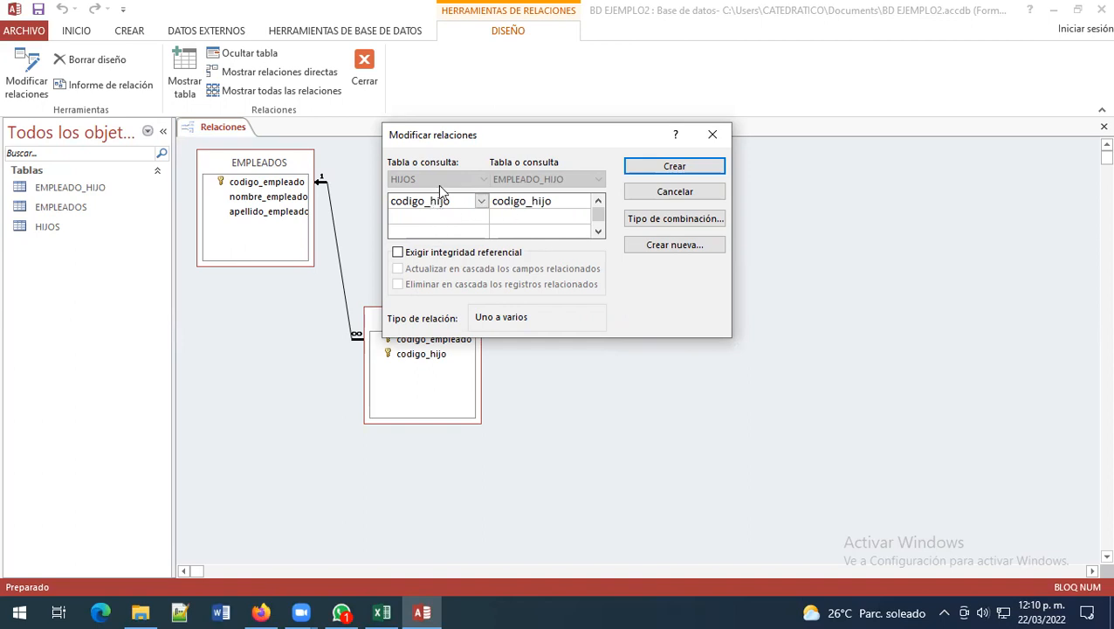
left_click(398, 268)
left_click(398, 284)
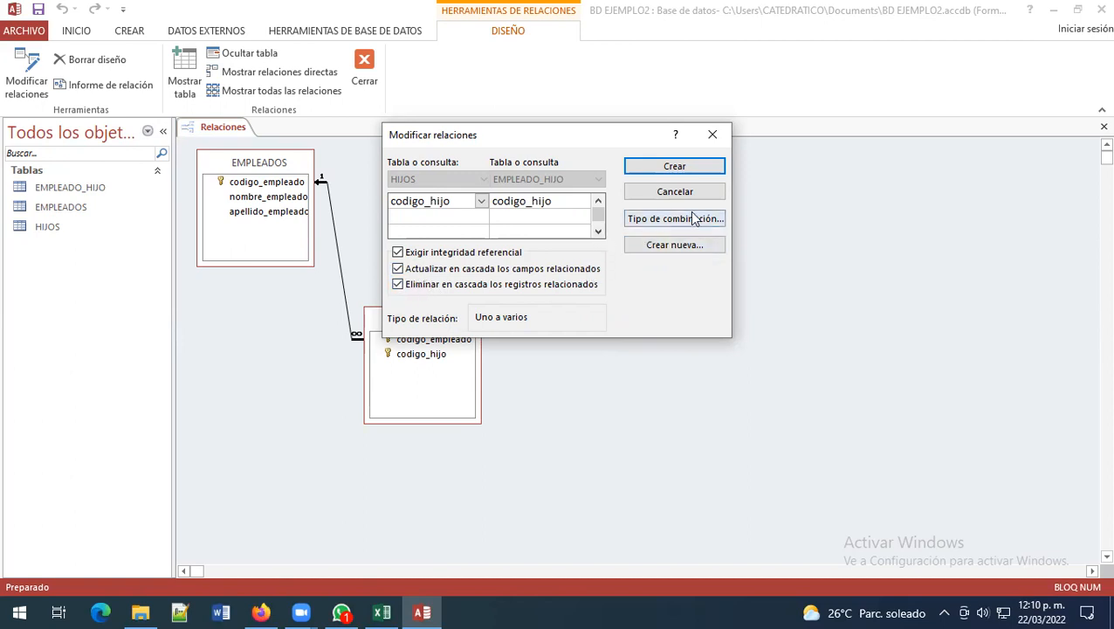
Step: Set join type 3, including all EMPLEADO_HIJO records and matching HIJOS records, and create the relationship
left_click(653, 220)
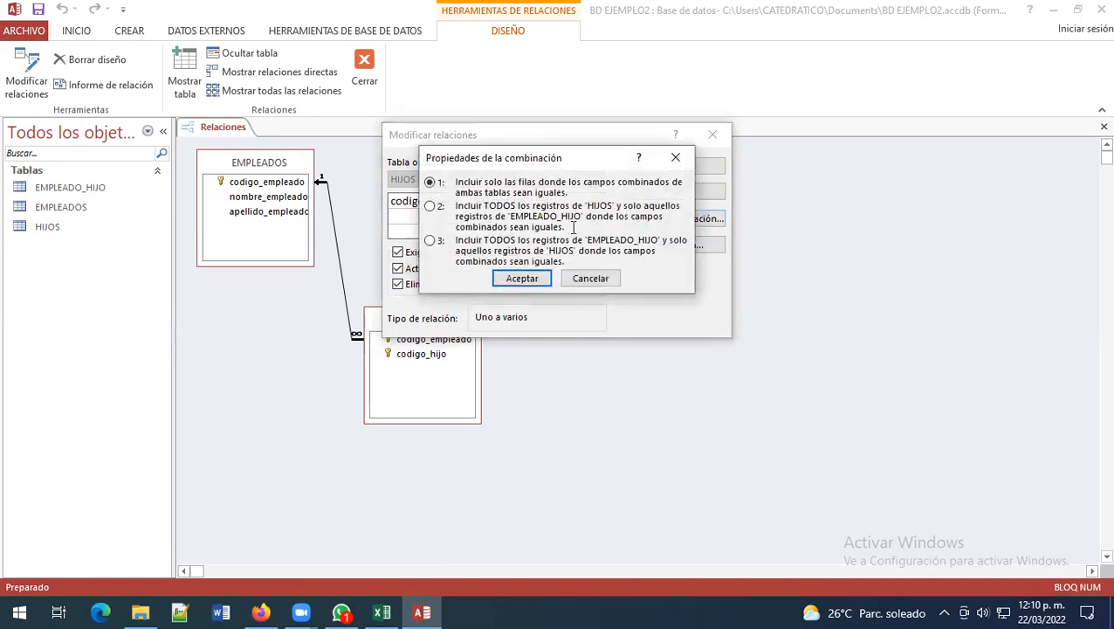
left_click(430, 241)
left_click(522, 279)
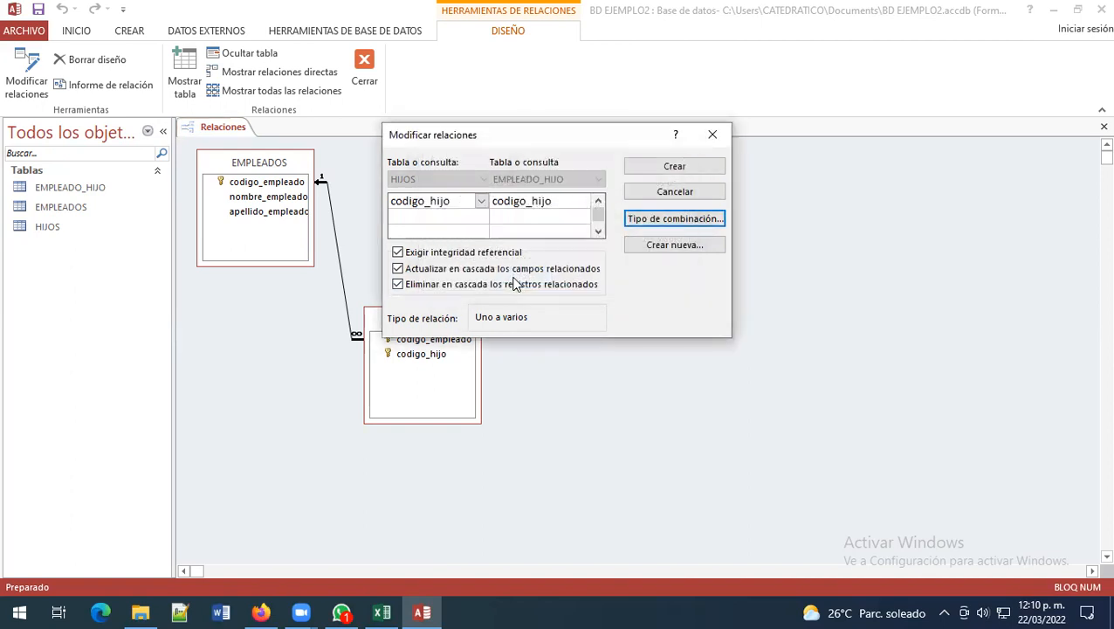
left_click(674, 167)
Step: Reposition the three related tables so EMPLEADO_HIJO is centred below and between EMPLEADOS and HIJOS
left_click_drag(611, 169, 681, 170)
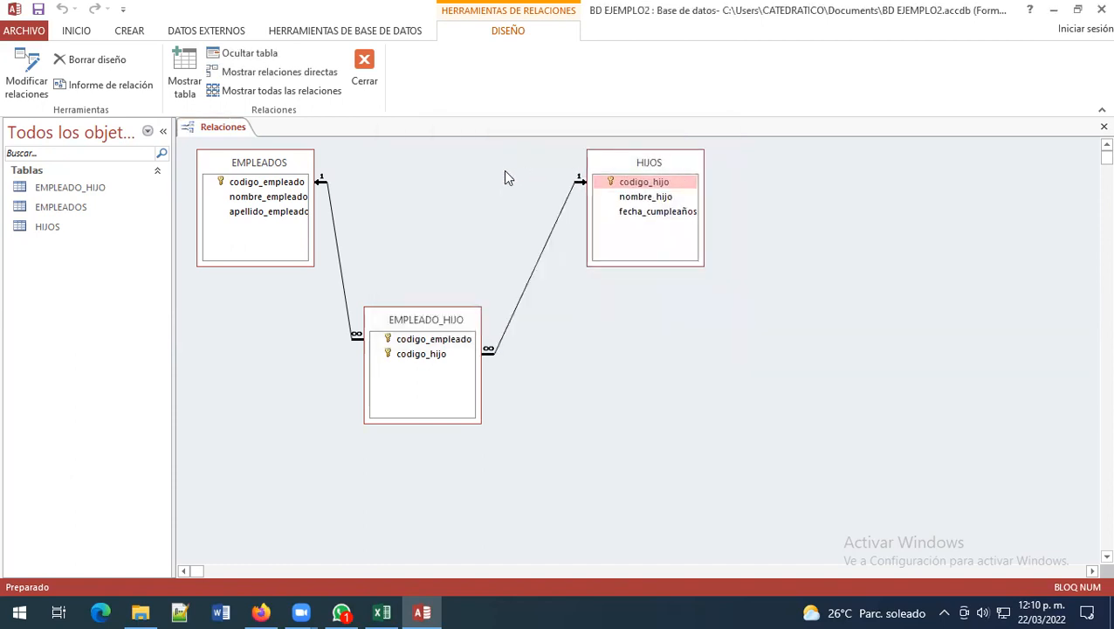
left_click(294, 175)
left_click_drag(293, 174, 321, 174)
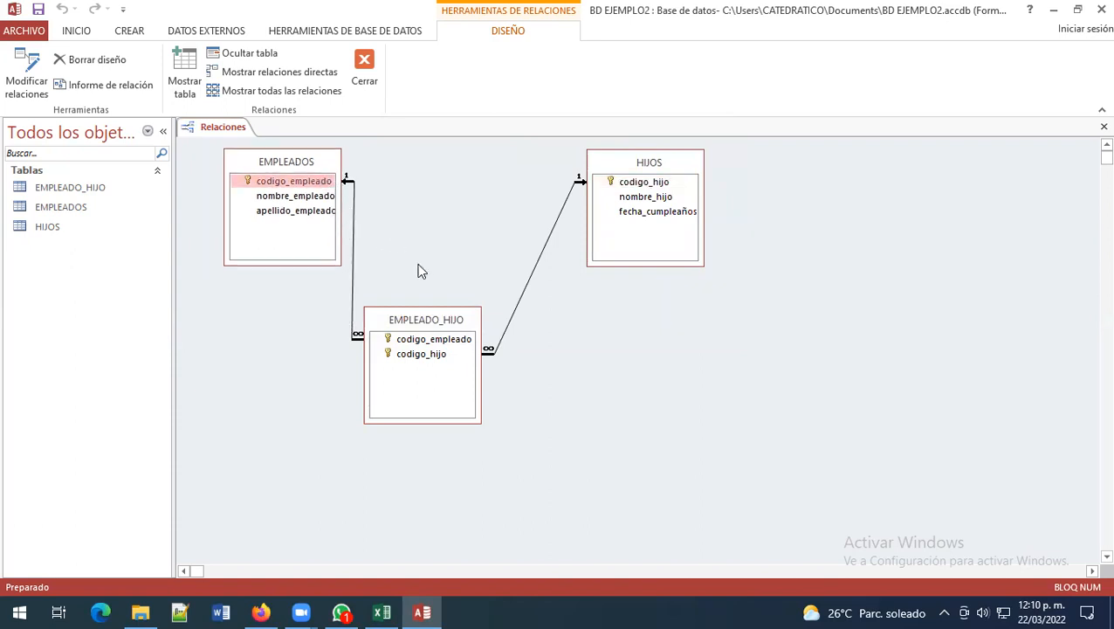
left_click(441, 327)
left_click_drag(441, 328, 489, 328)
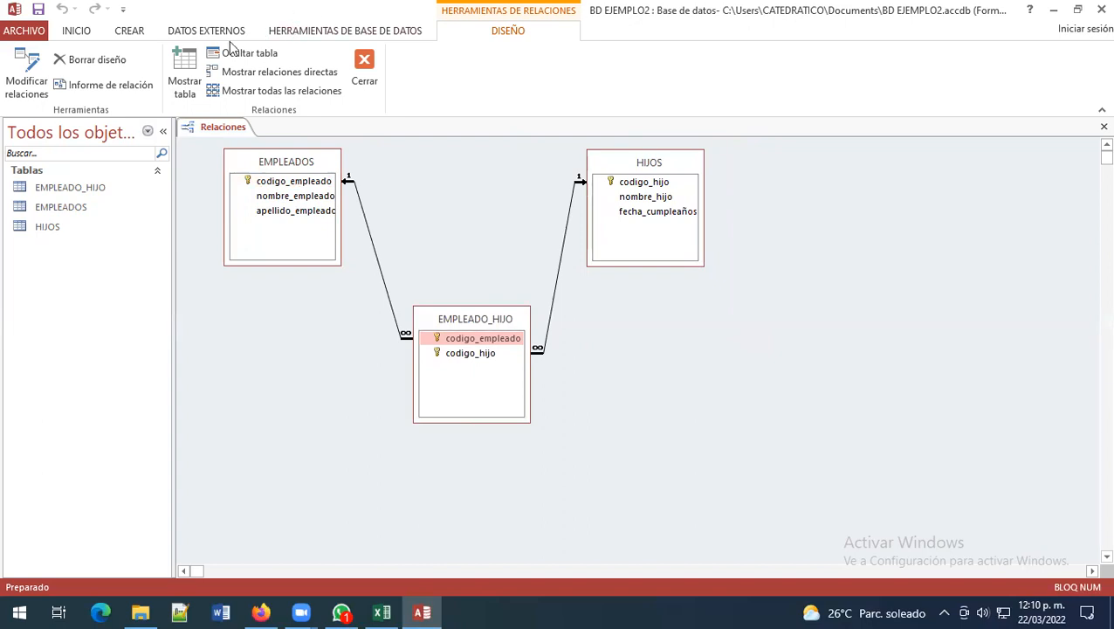
Step: Save the relationships layout and close it
right_click(224, 132)
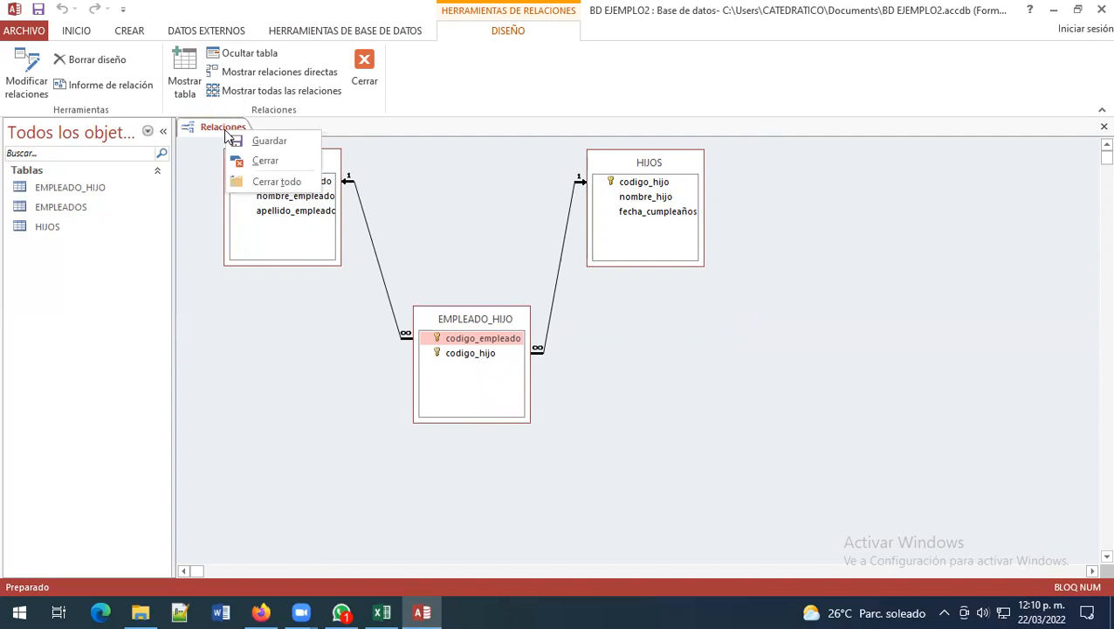
left_click(262, 140)
right_click(227, 133)
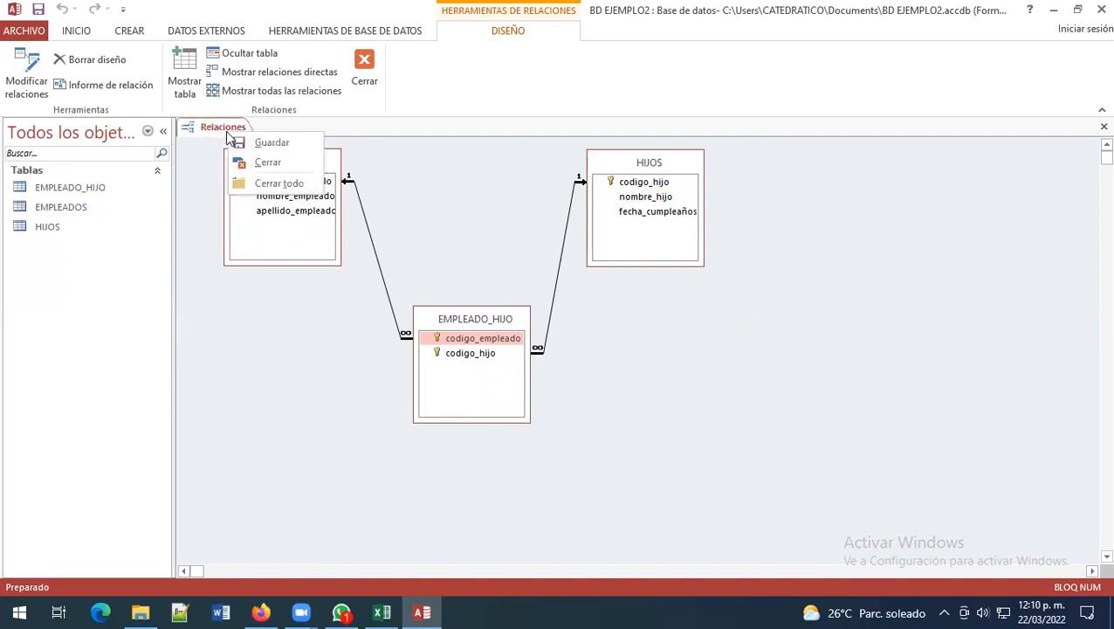
left_click(264, 165)
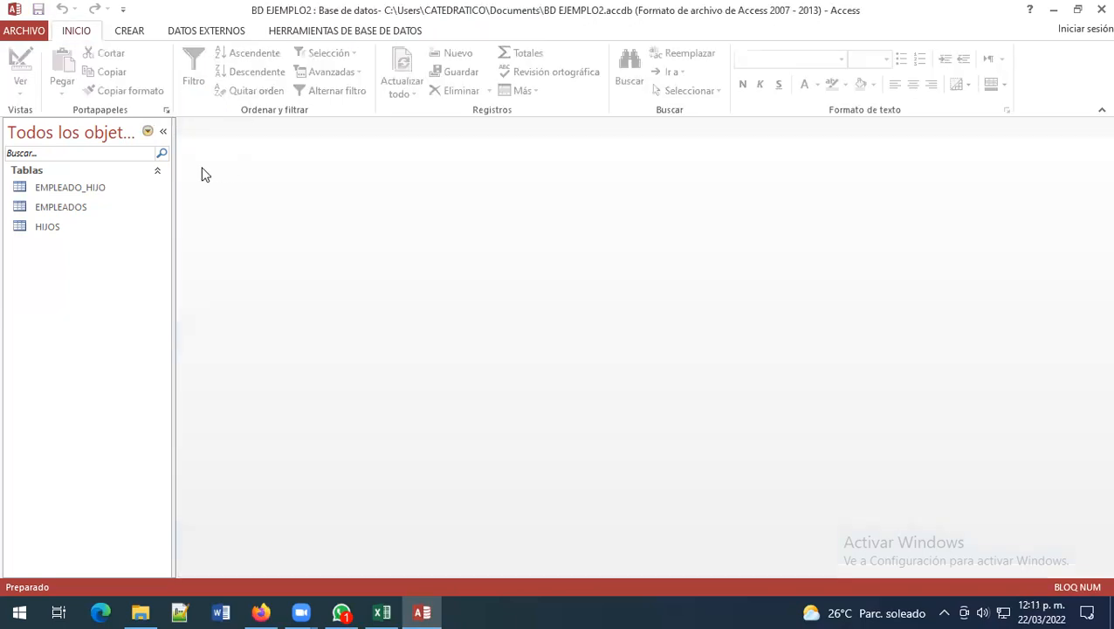
Step: Open the EMPLEADOS table and arrange its window side by side with the EJEMPLO DE NORMALIZACION 2 workbook
left_click(90, 215)
left_click(89, 226)
left_click(88, 212)
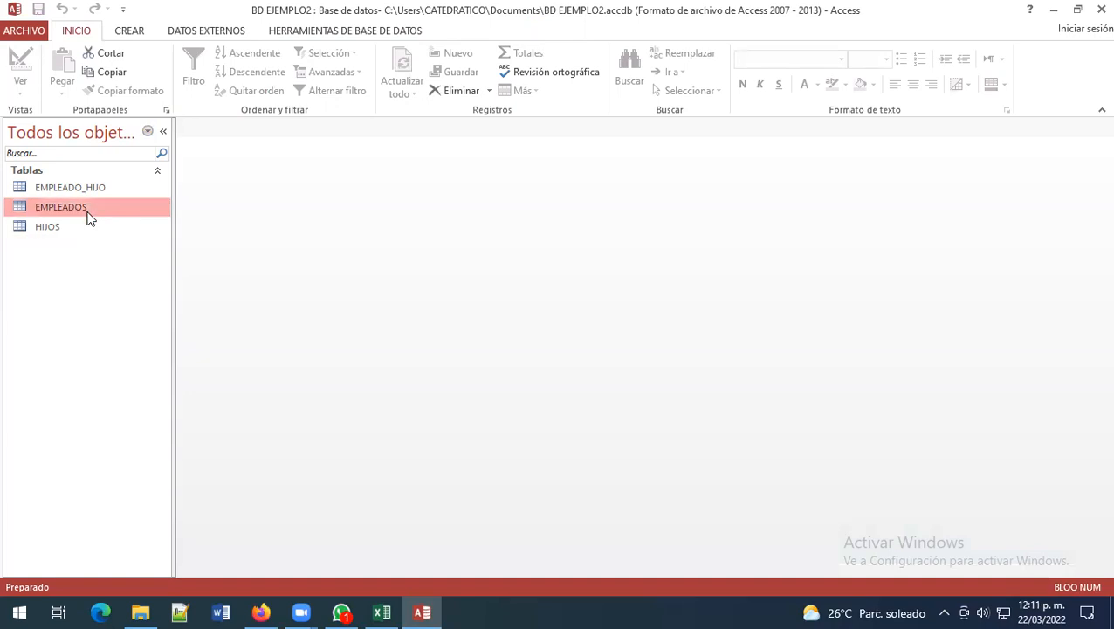
left_click(120, 173)
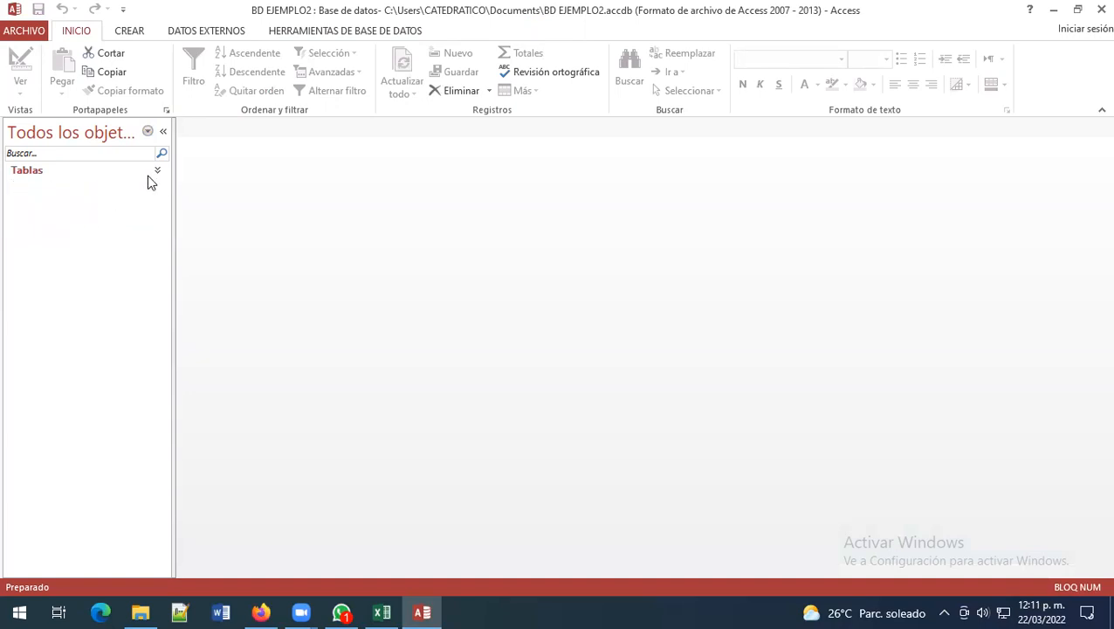
left_click(152, 173)
double_click(112, 214)
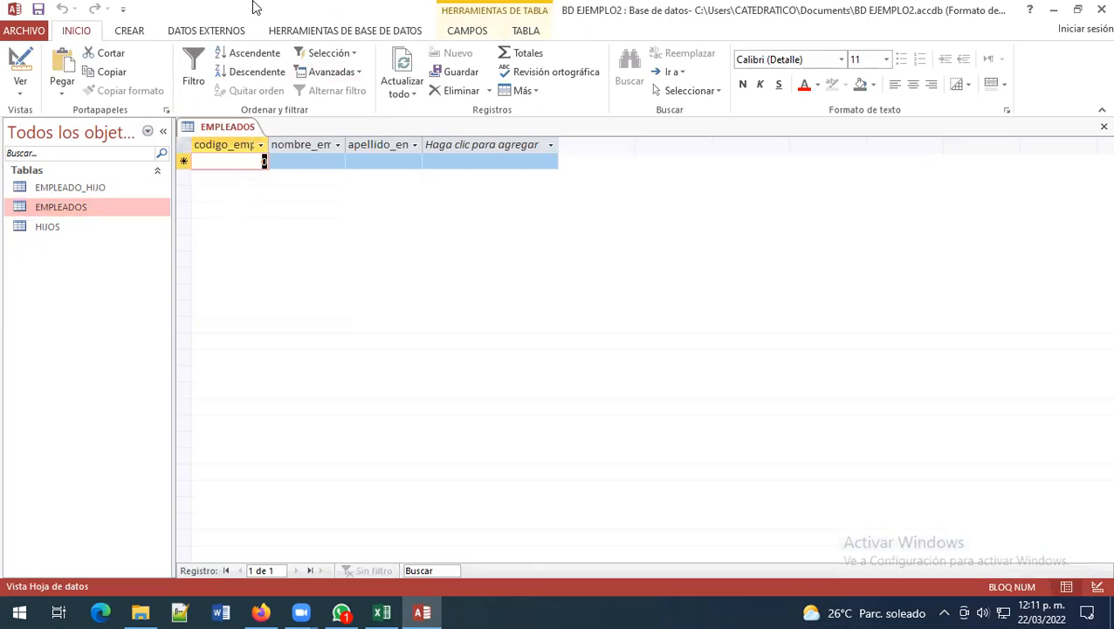
left_click_drag(186, 12, 7, 69)
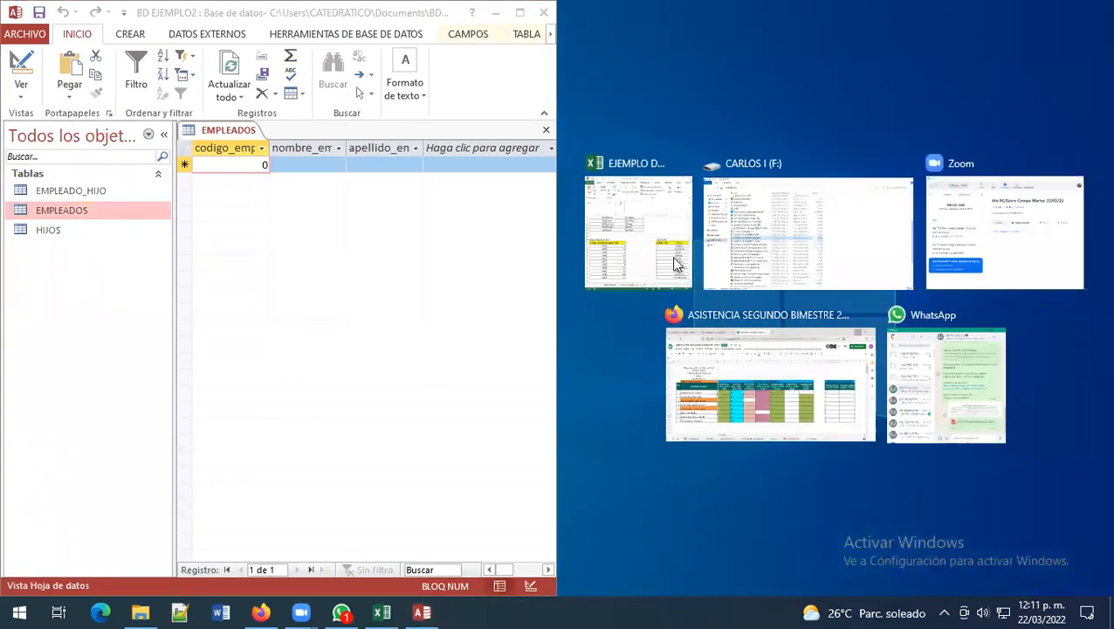
left_click(672, 256)
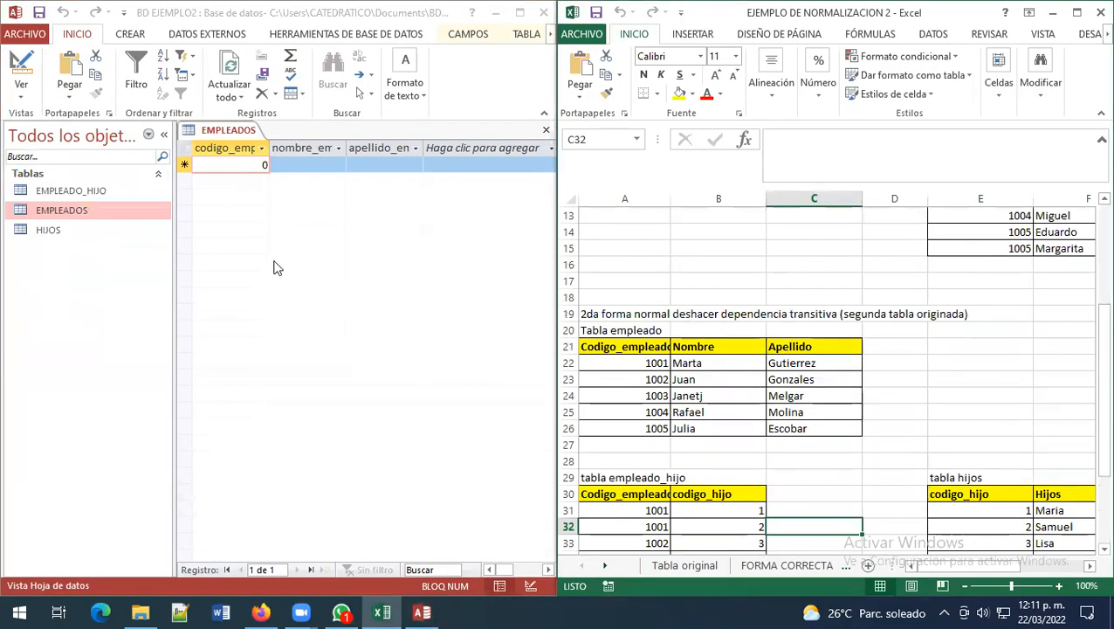
Step: Enter the first employee's code, first name and surname in EMPLEADOS from worksheet row 22
left_click(226, 164)
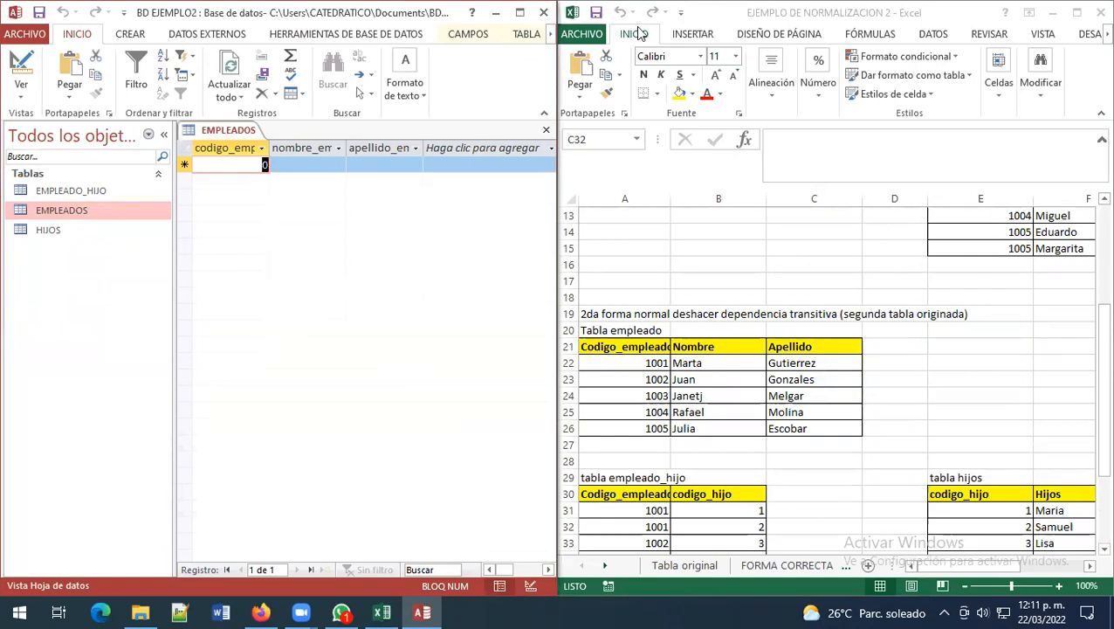
type("10001")
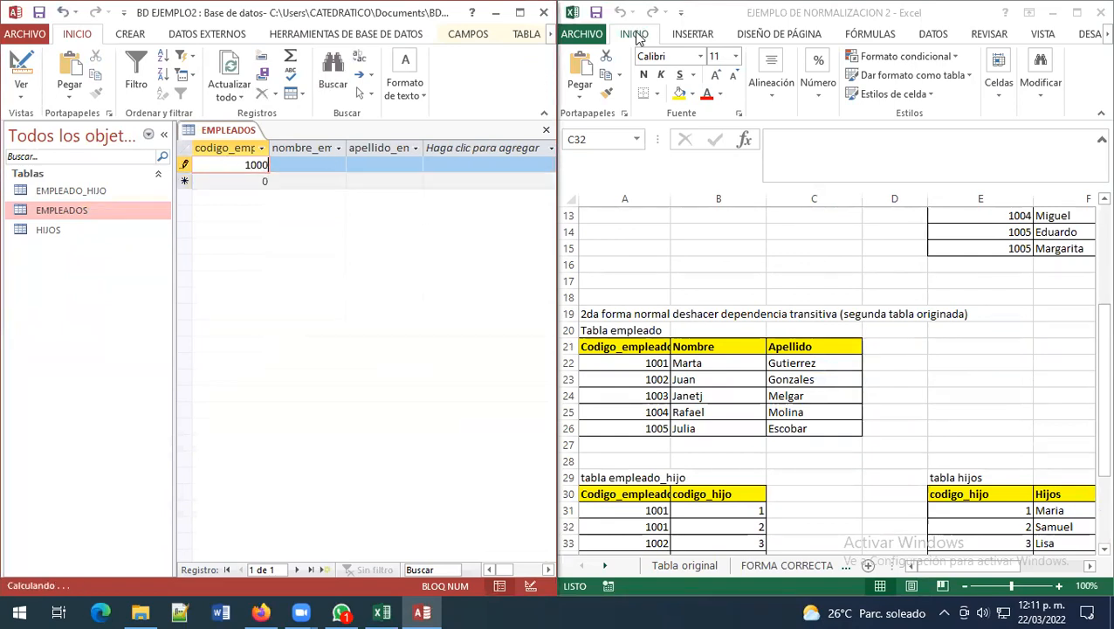
key("BackSpace")
key("BackSpace")
type("1")
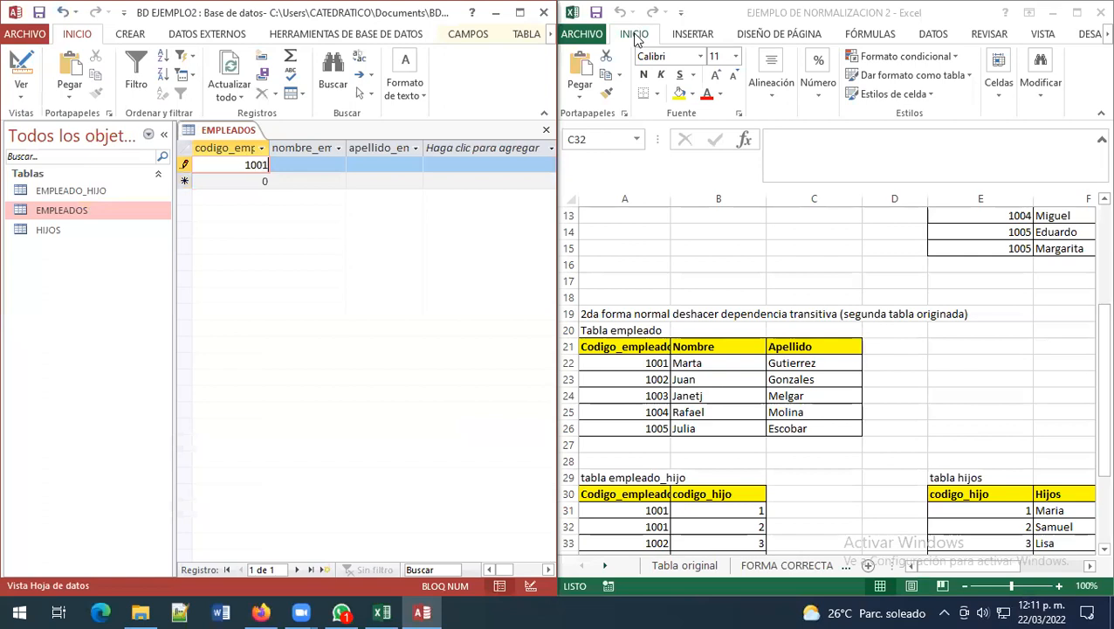
key("Tab")
type("Ma")
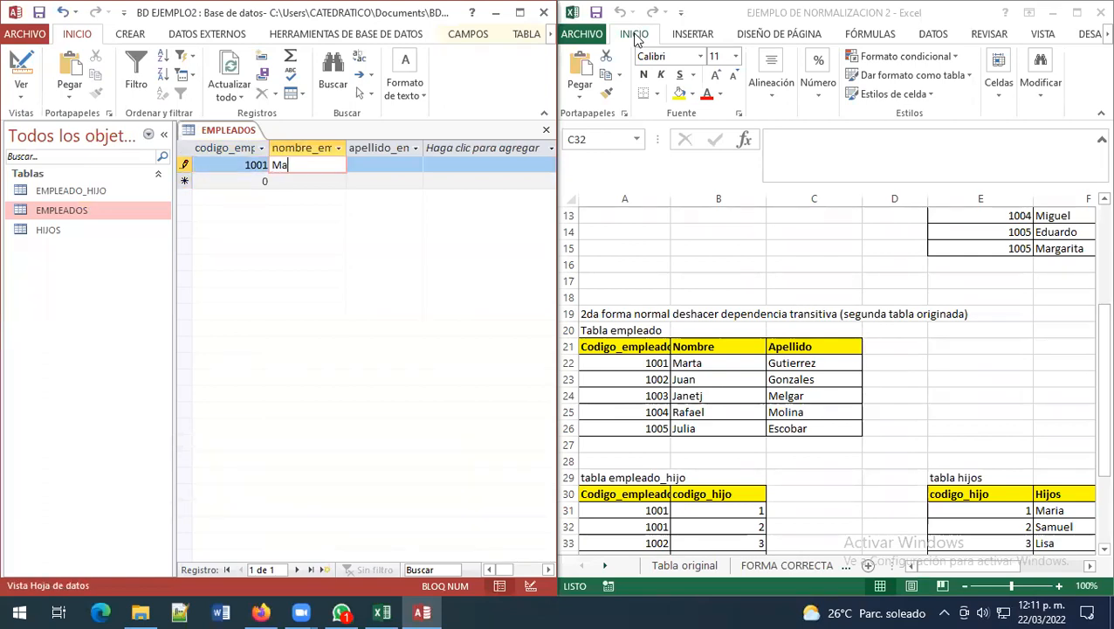
type("rta")
key("Tab")
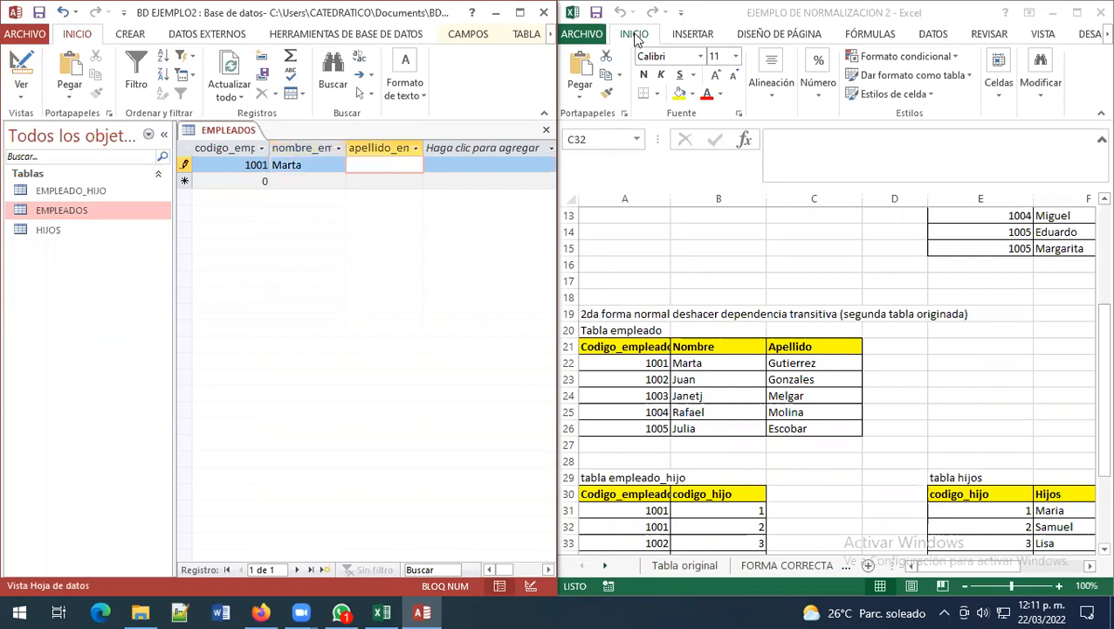
type("Gutierrez")
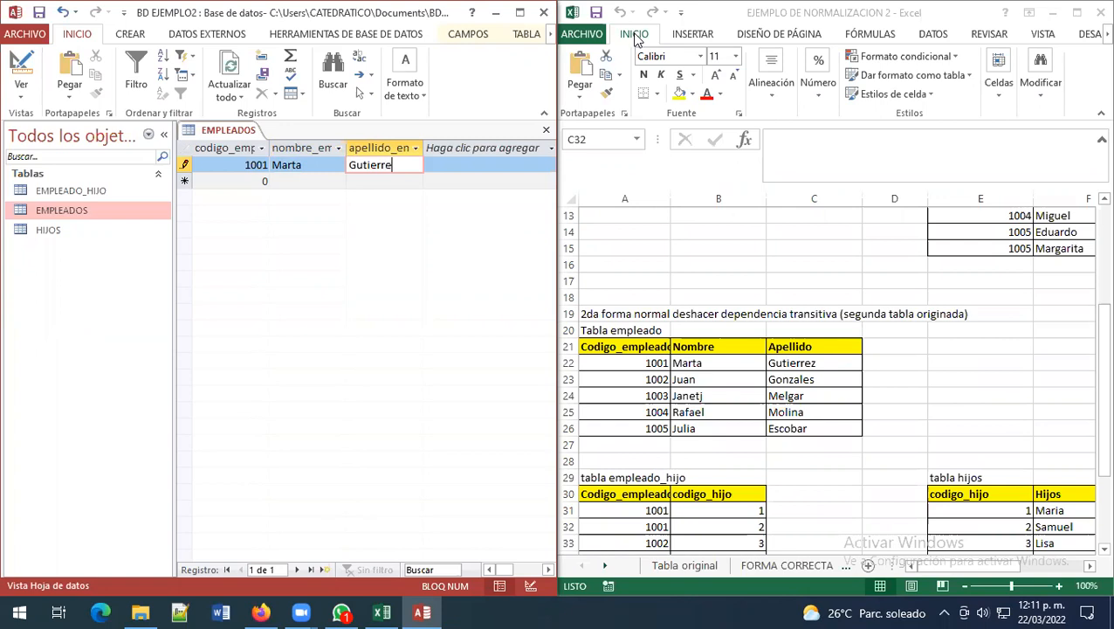
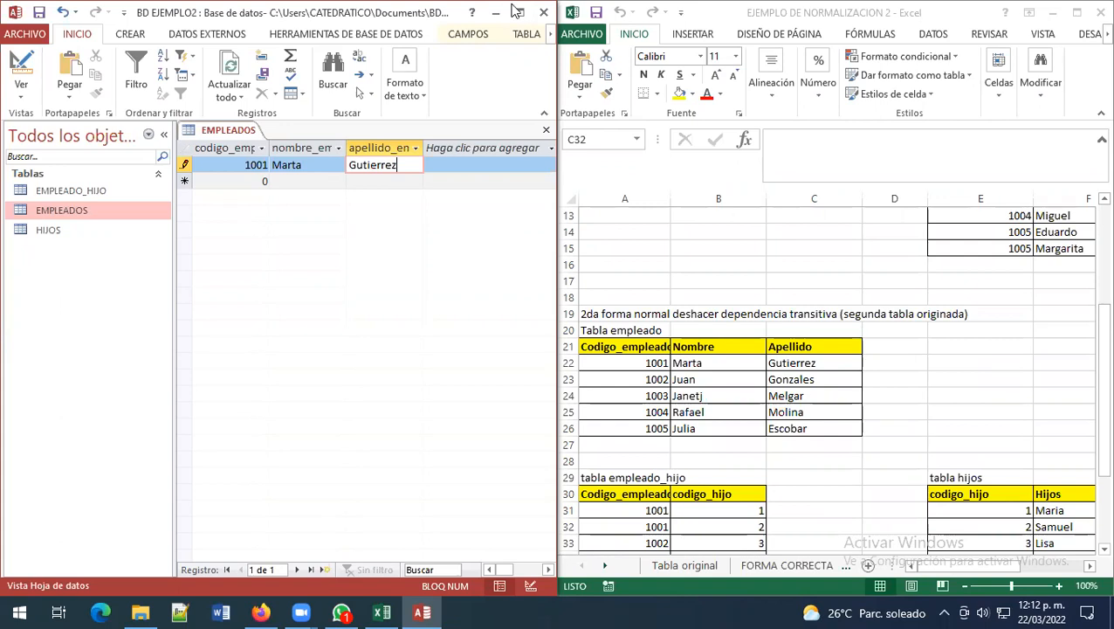
Step: Add the second employee's code, first name and surname to EMPLEADOS from worksheet row 23
left_click(257, 180)
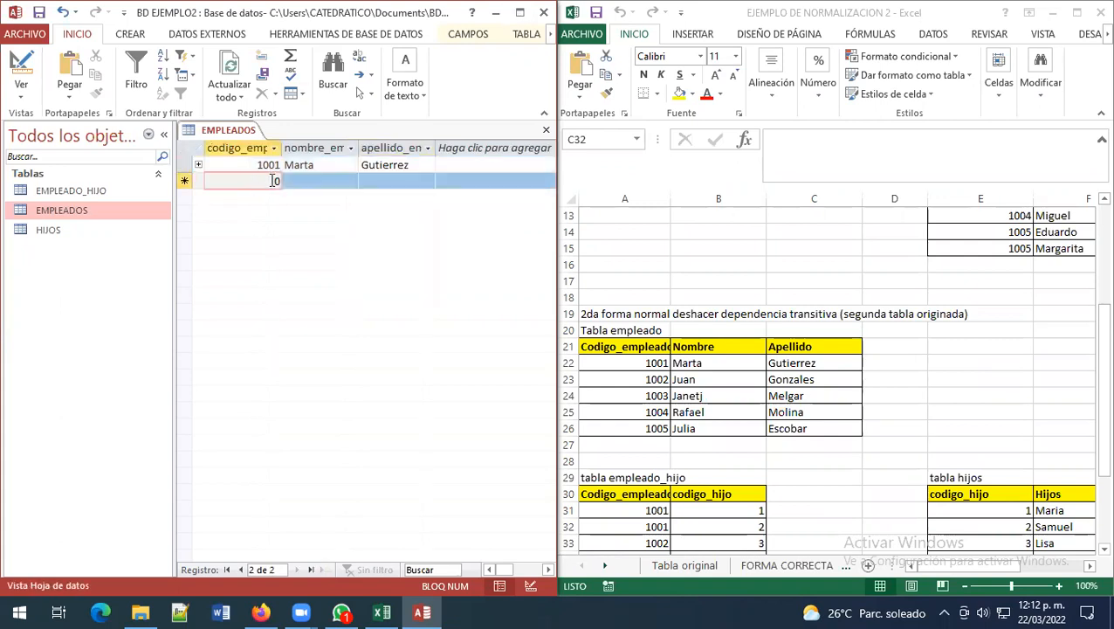
type("1002")
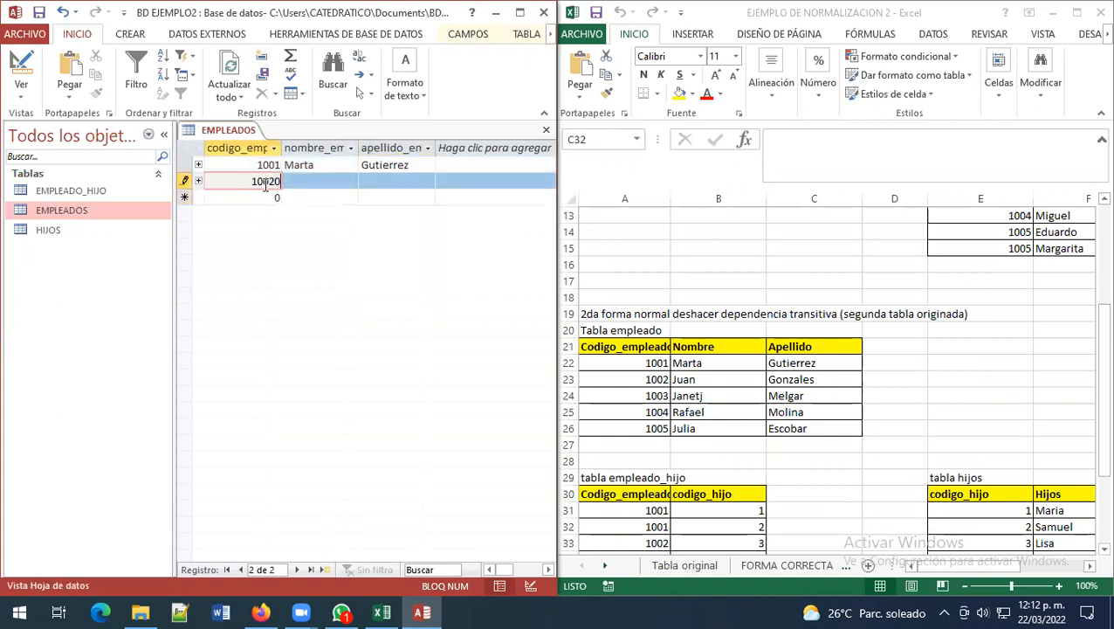
key("Tab")
type("Juan")
key("Tab")
type("Gonzales")
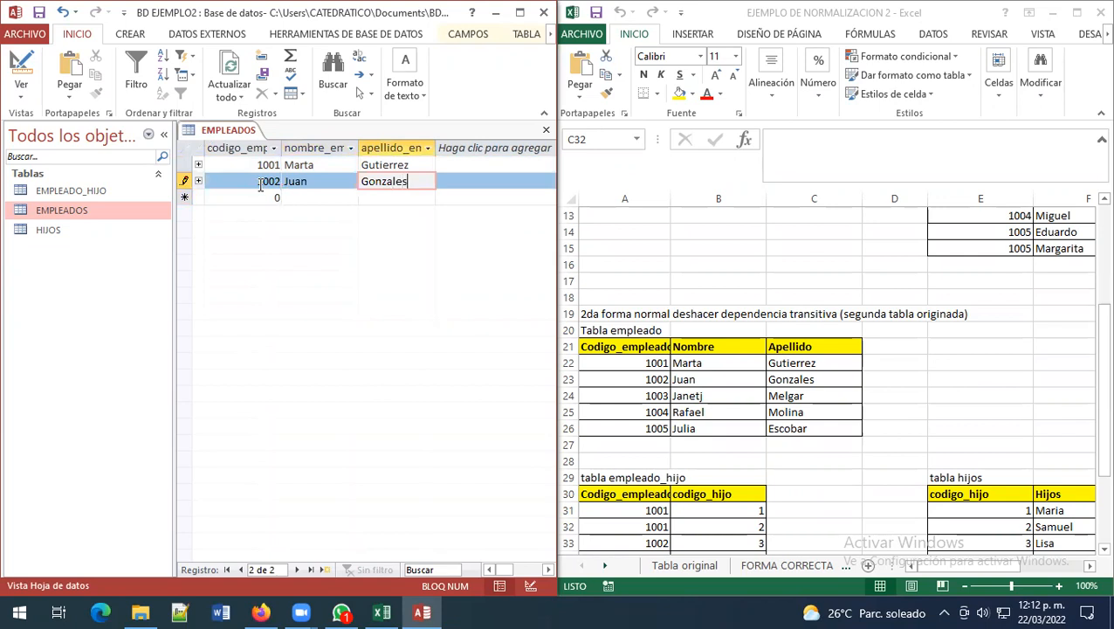
key("Tab")
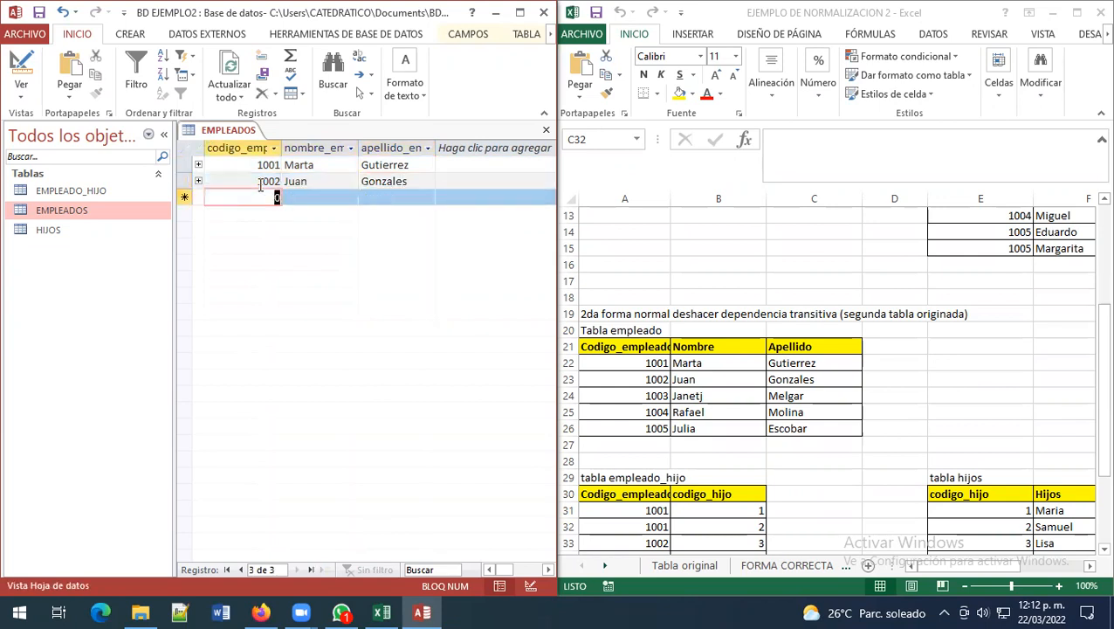
Step: Add the third employee's record from worksheet row 24, omitting the stray trailing j in the first name
type("1003")
key("Tab")
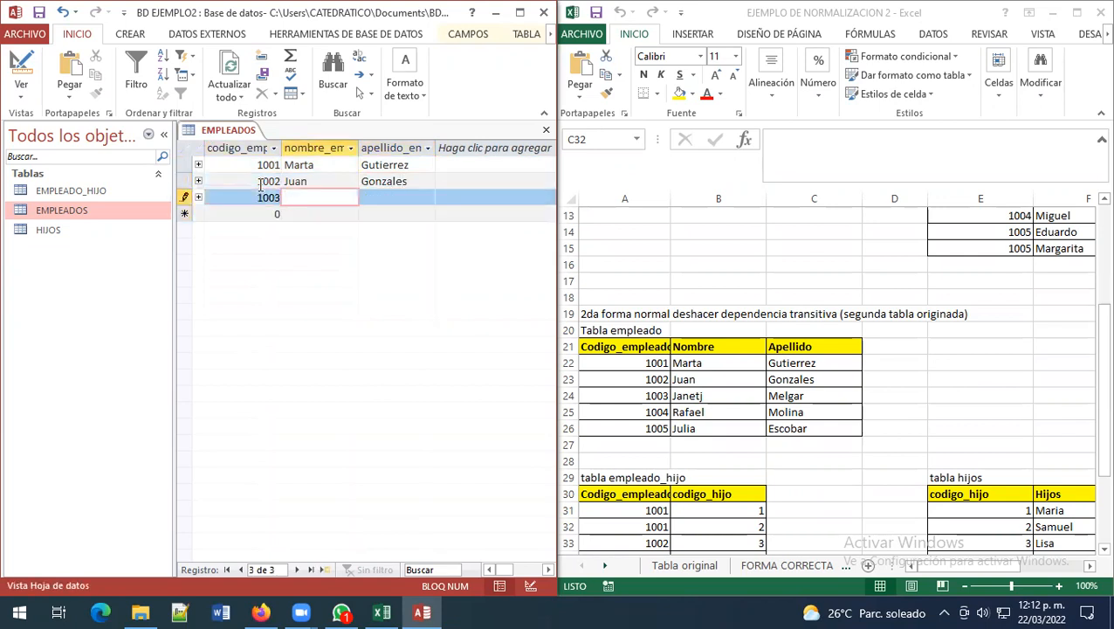
type("Janet")
key("Tab")
type("Melñ")
key("BackSpace")
type("gar")
key("Tab")
Step: Add the fourth employee's code, first name and surname to EMPLEADOS from worksheet row 25
type("1004")
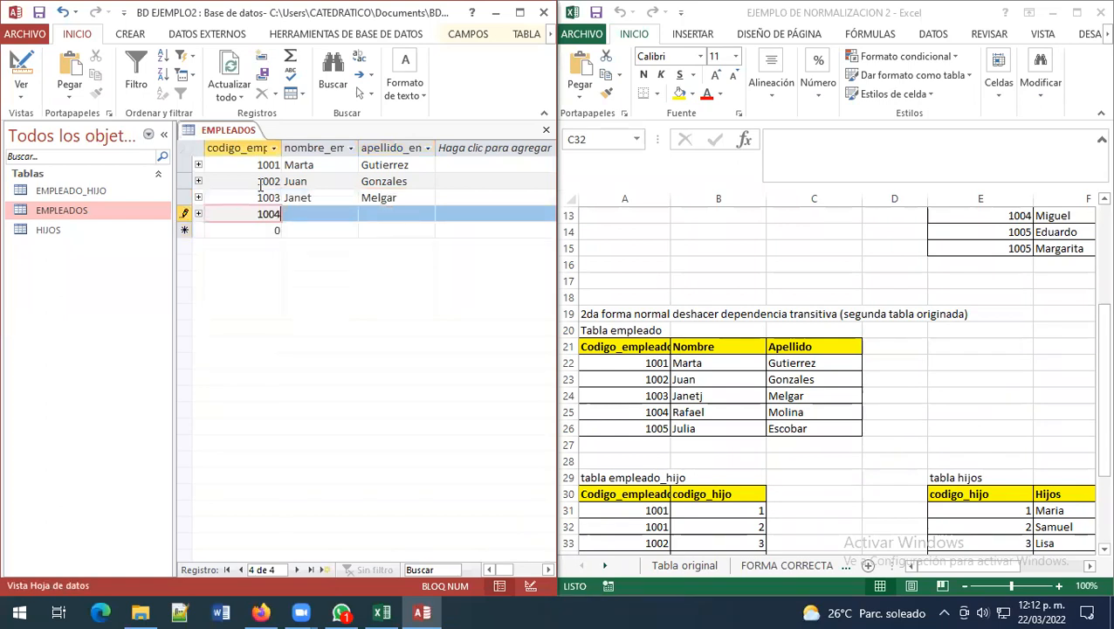
key("Tab")
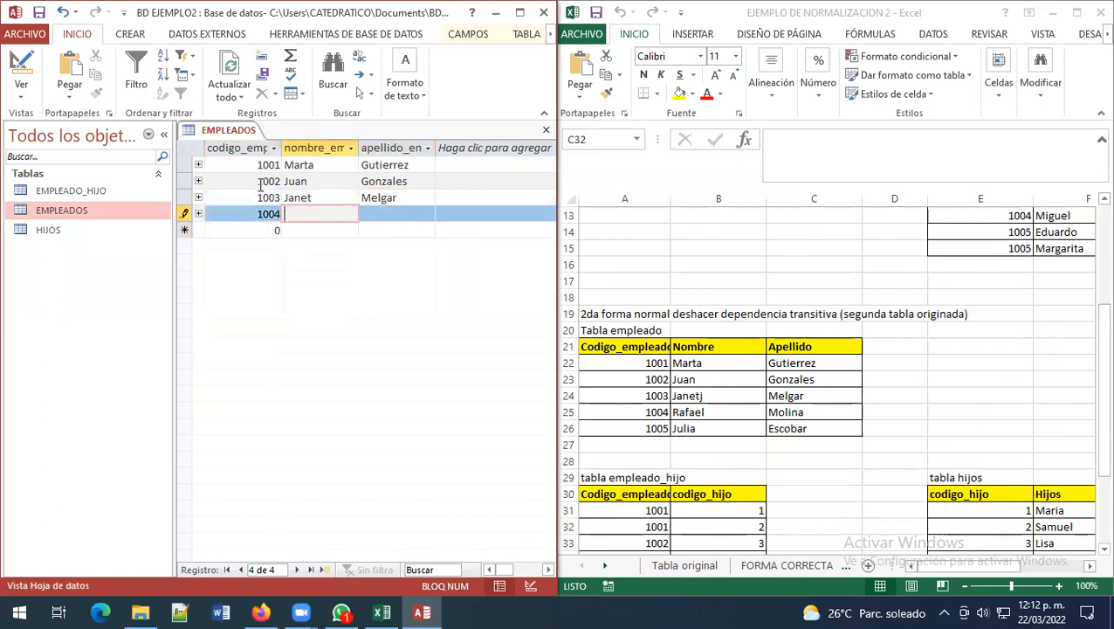
type("Rafaelñ")
key("Tab")
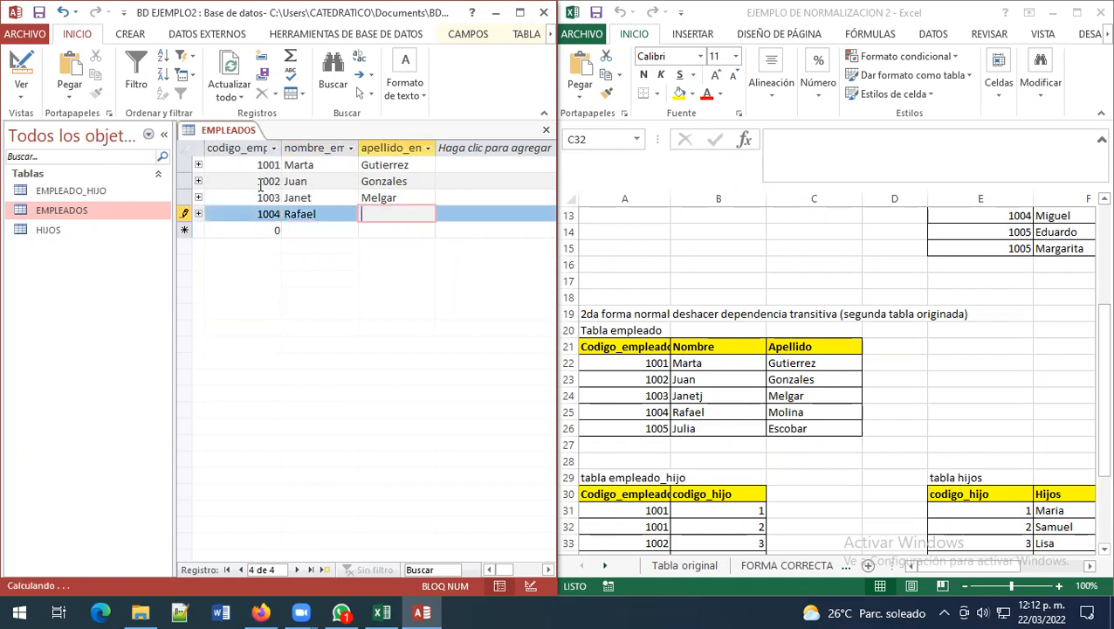
type("Molina")
key("Tab")
Step: Add the fifth employee's code, first name and surname to EMPLEADOS from worksheet row 26 and commit the record
key("Tab")
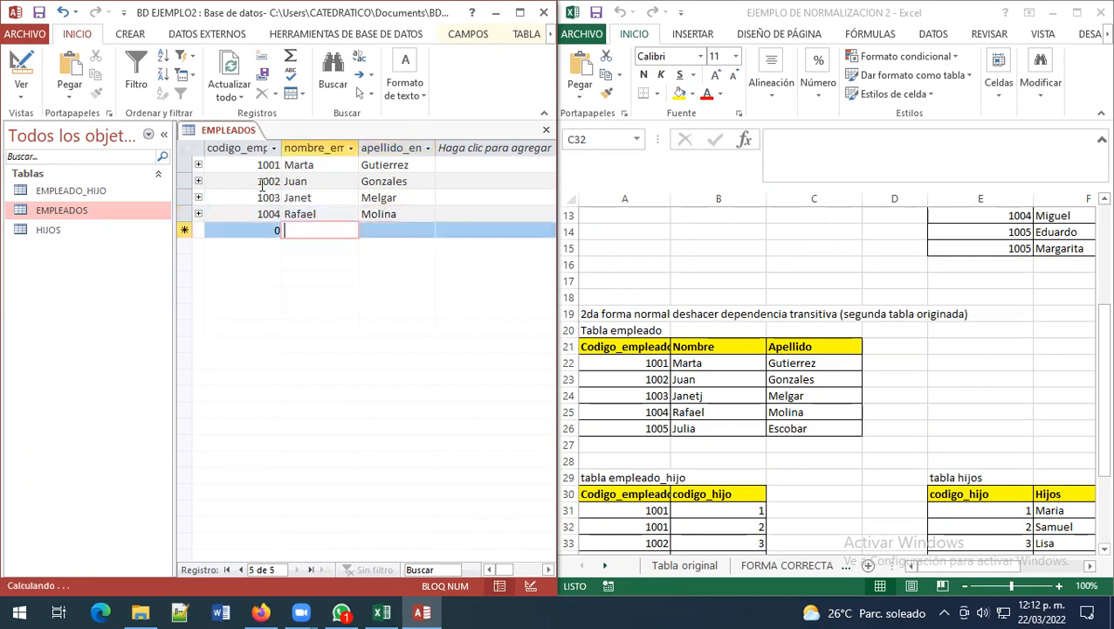
key("shift+Tab")
type("1005")
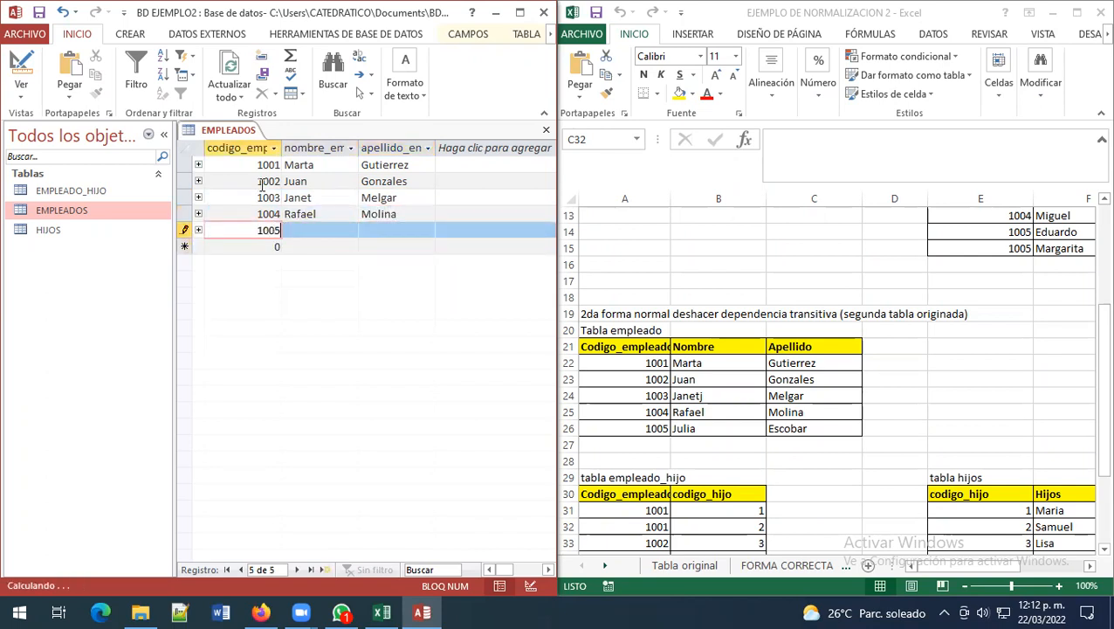
key("Tab")
type("Julia")
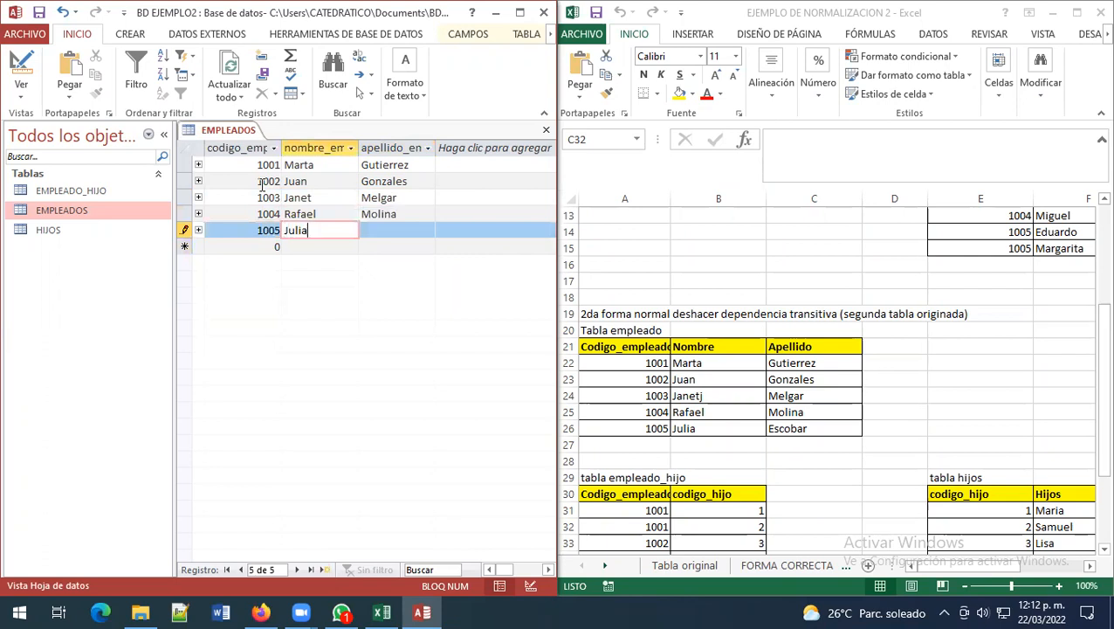
key("Tab")
type("Escobar")
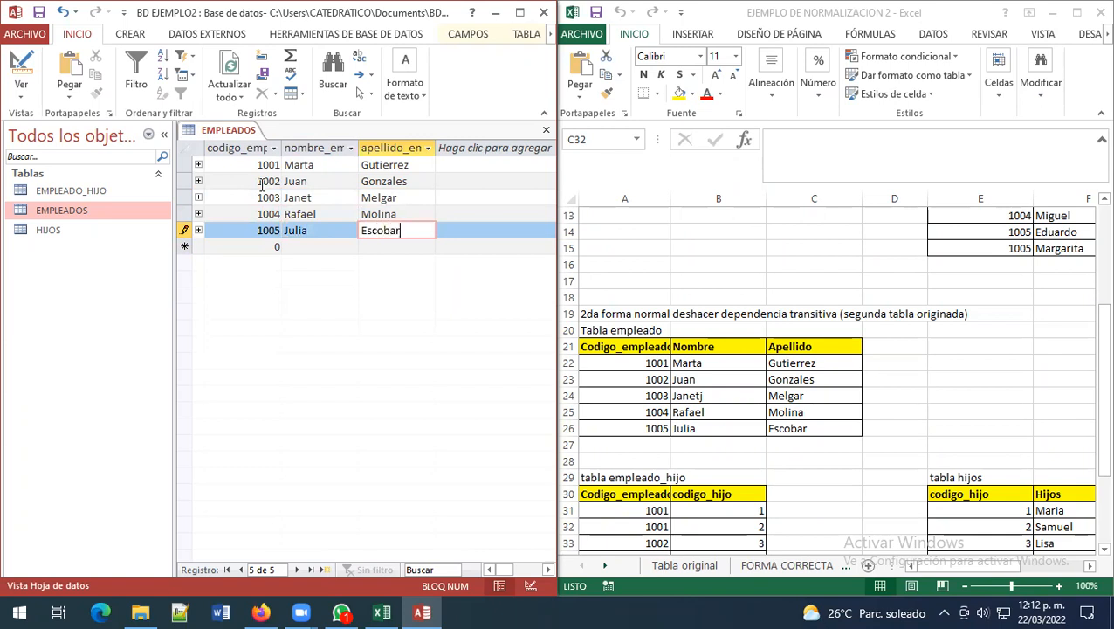
left_click(272, 198)
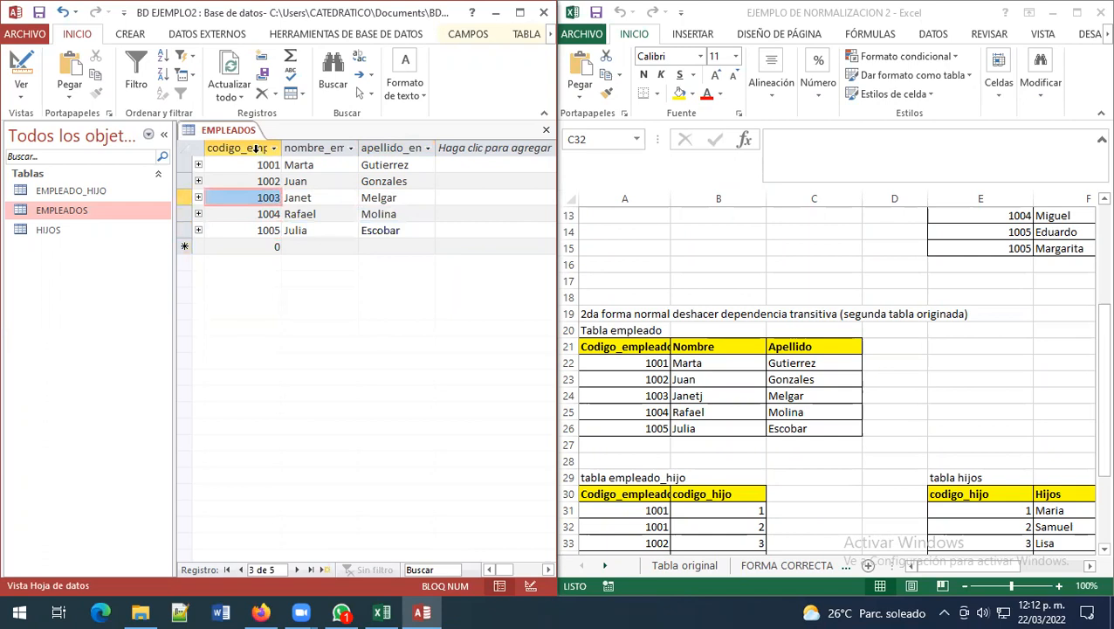
Step: Save and close the EMPLEADOS table
right_click(248, 133)
left_click(278, 147)
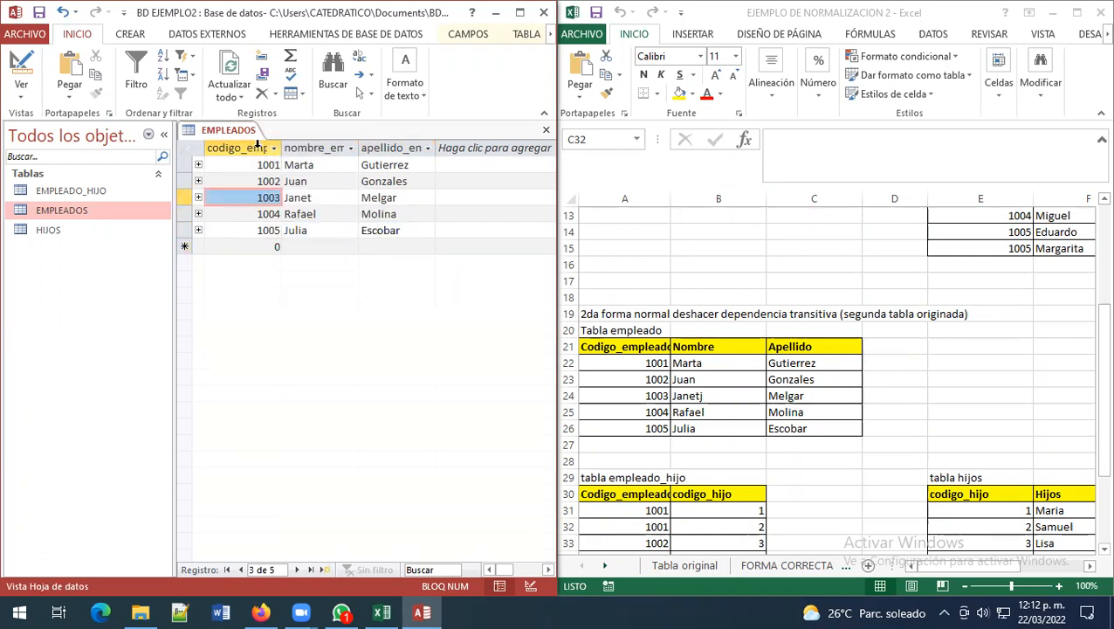
right_click(242, 130)
left_click(281, 161)
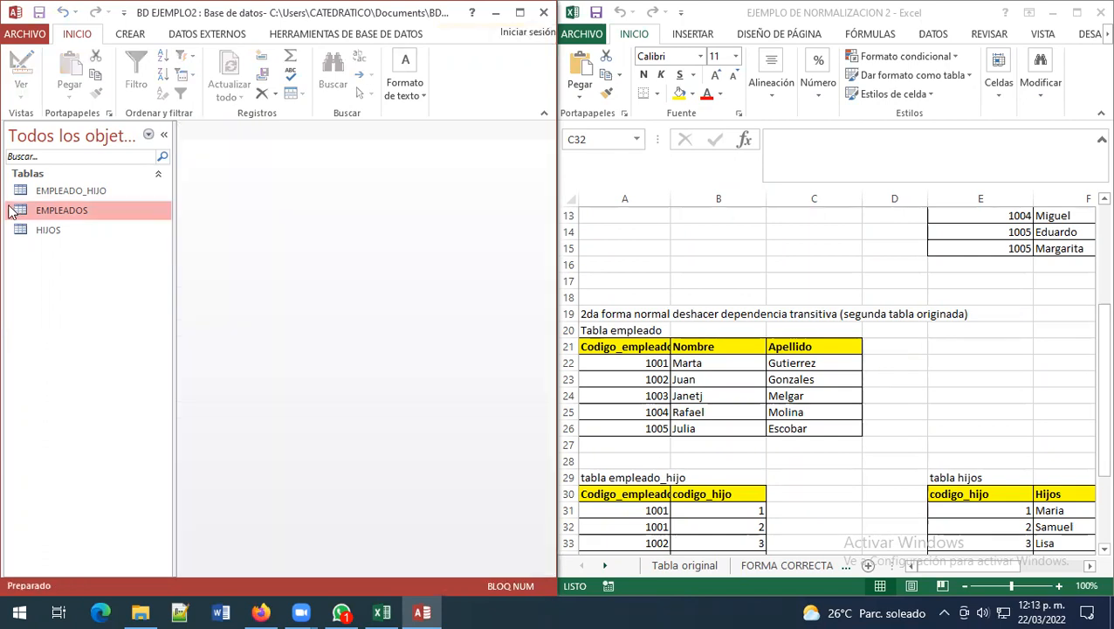
Step: Open the HIJOS table and enter the first child's name and birthday from worksheet row 31
double_click(64, 232)
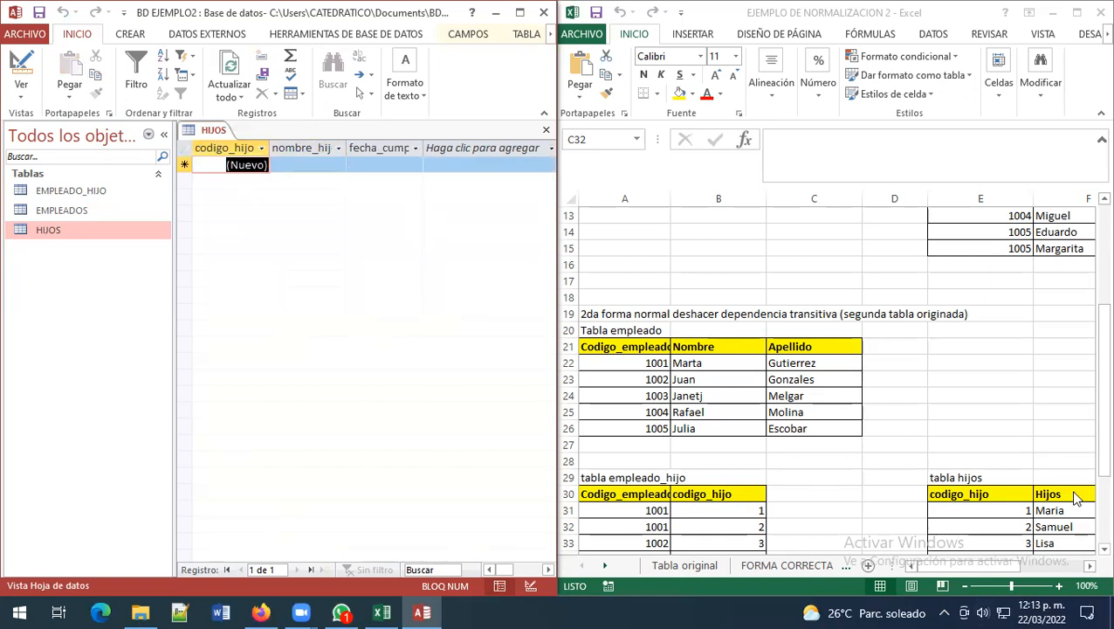
left_click_drag(1090, 417, 1090, 533)
left_click_drag(934, 569, 990, 569)
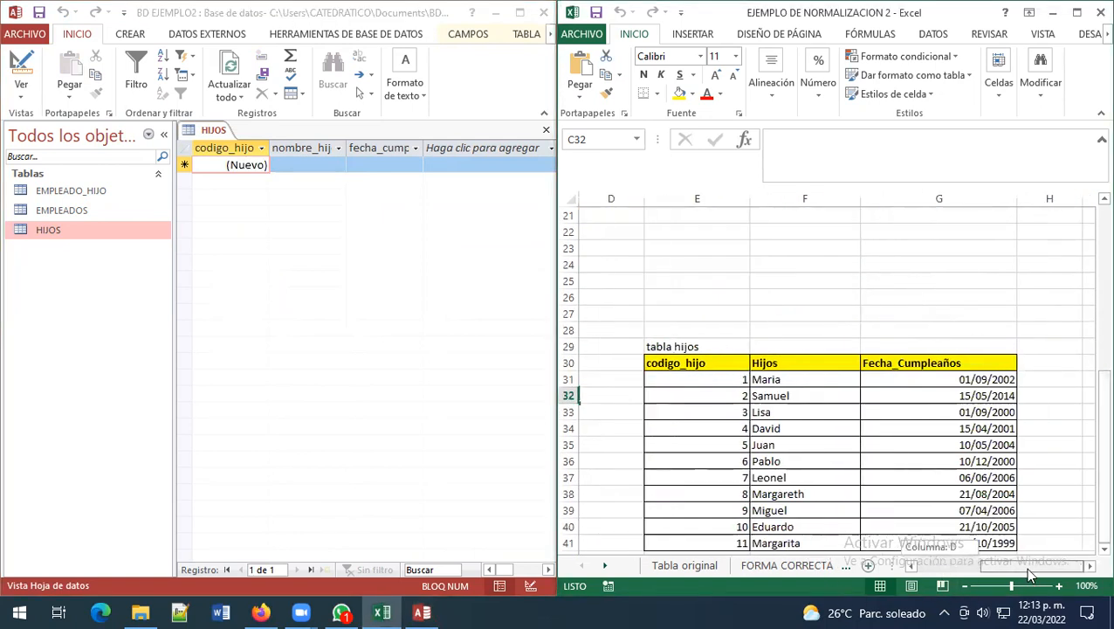
left_click(296, 164)
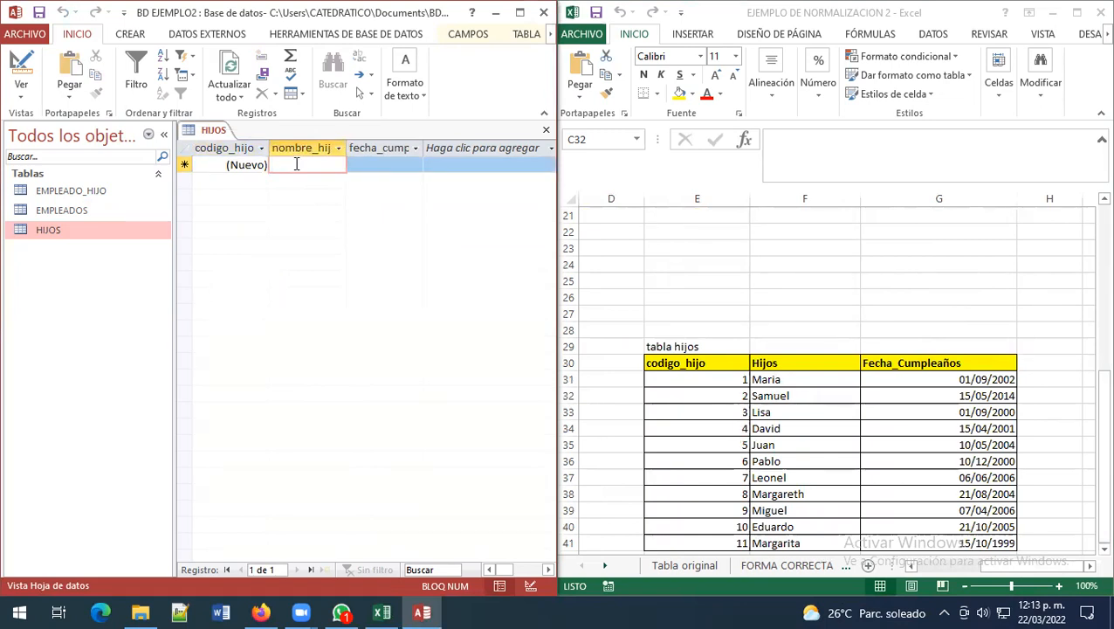
type("Maria")
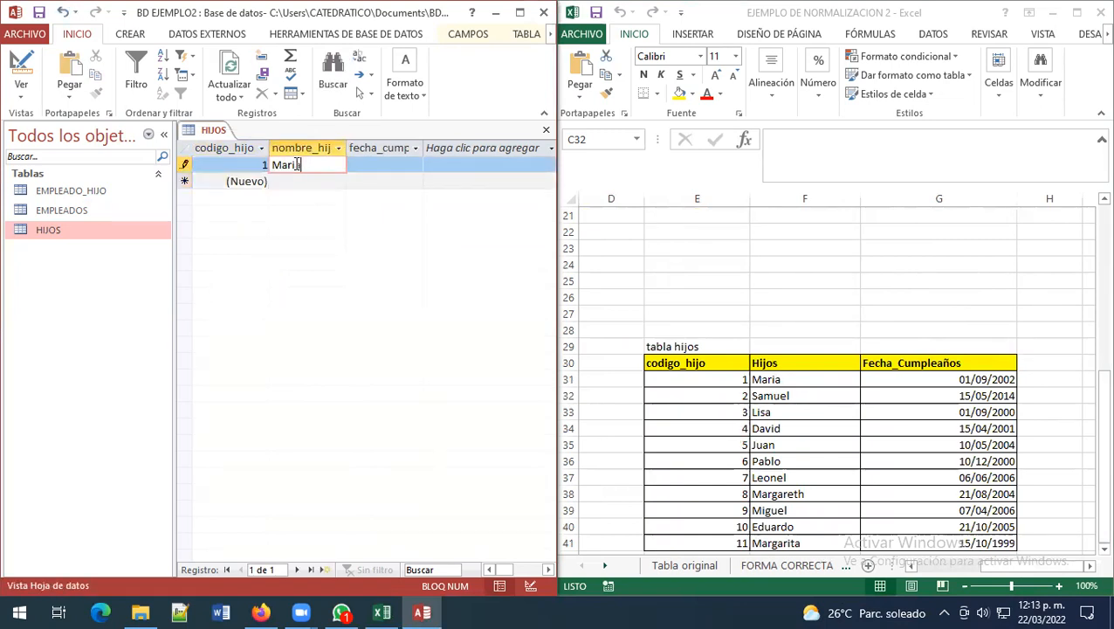
key("Tab")
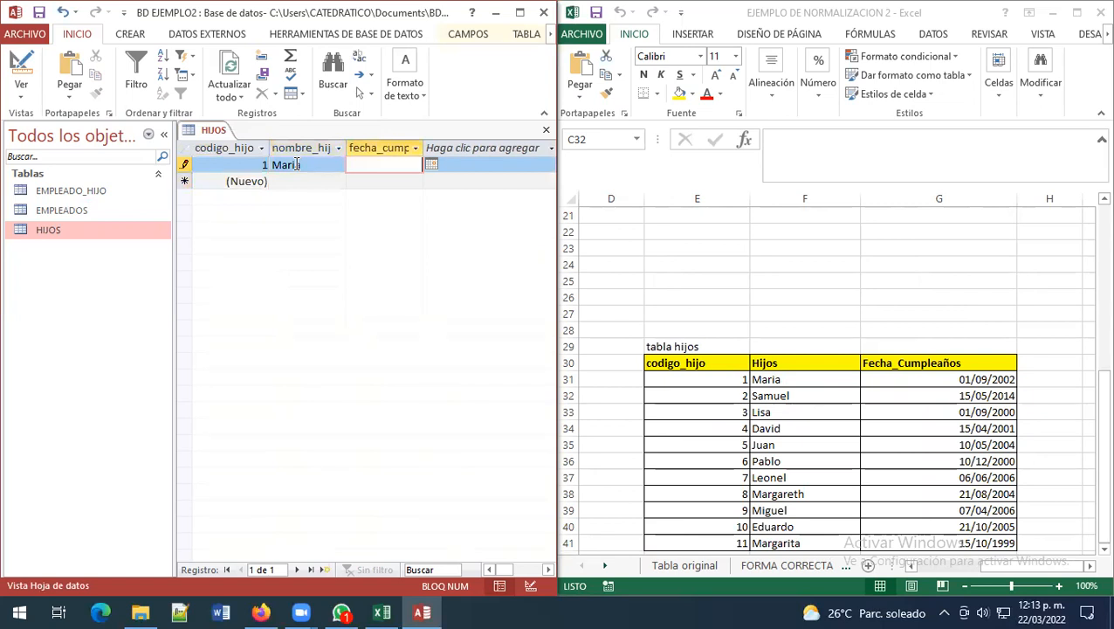
type("01/09/2002")
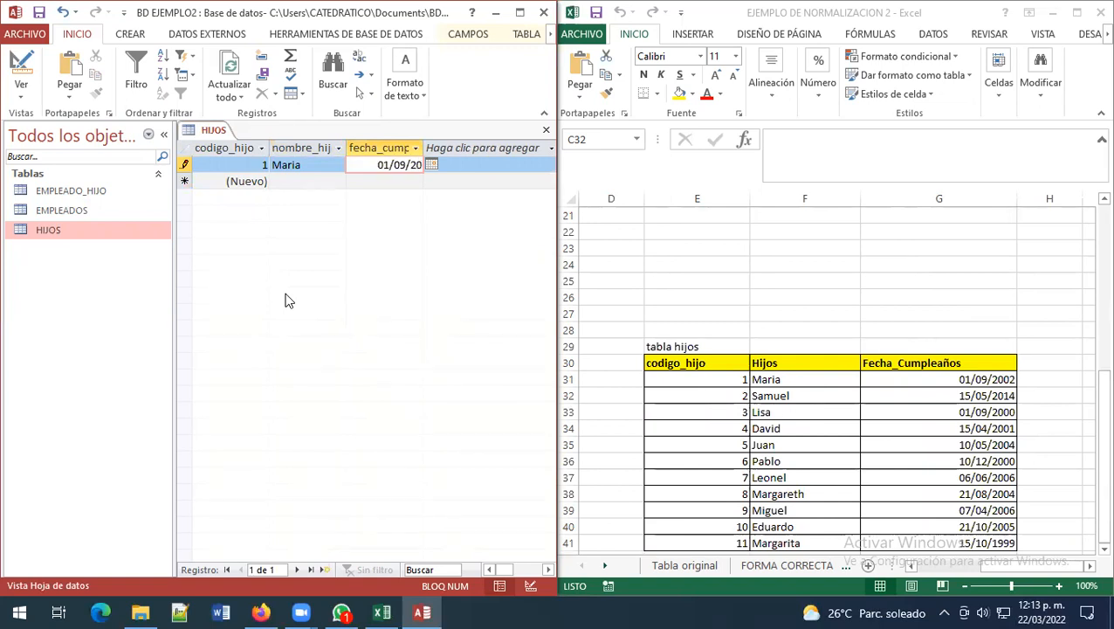
key("Down")
Step: Commit the first record and add the second child's name and birthday to HIJOS from worksheet row 32
key("shift+Tab")
key("shift+Tab")
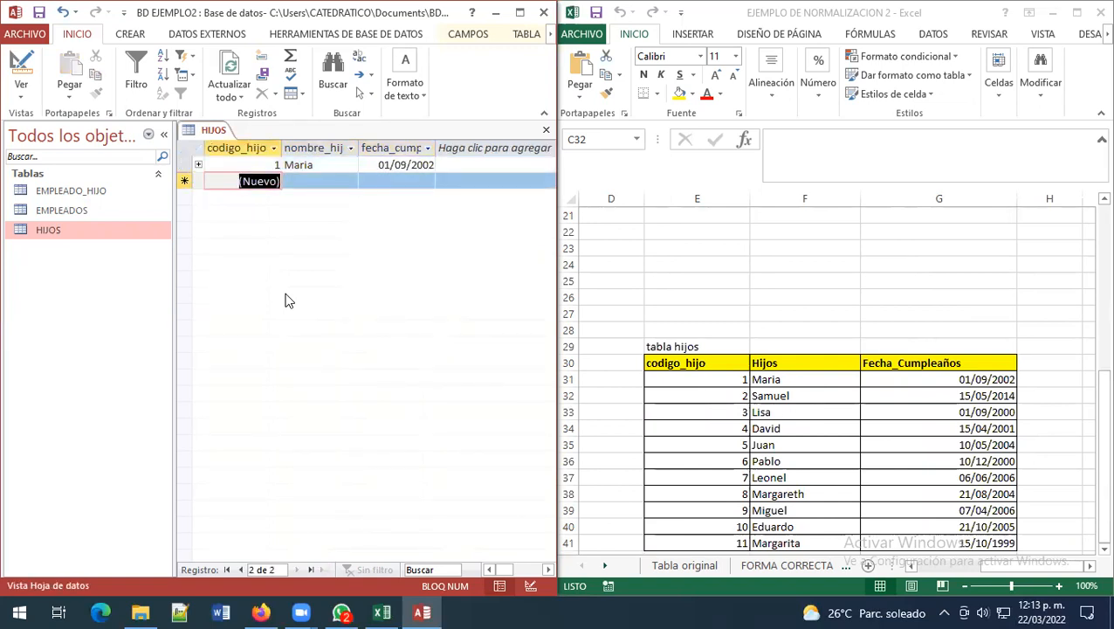
key("2")
key("Tab")
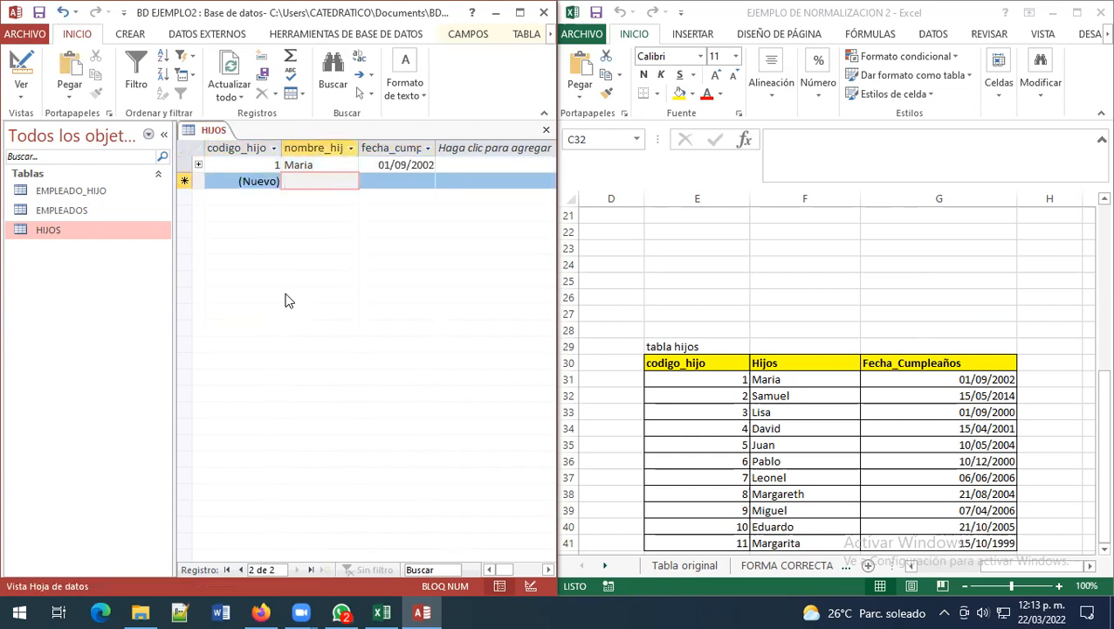
type("Samiu")
key("BackSpace")
key("BackSpace")
type("uel")
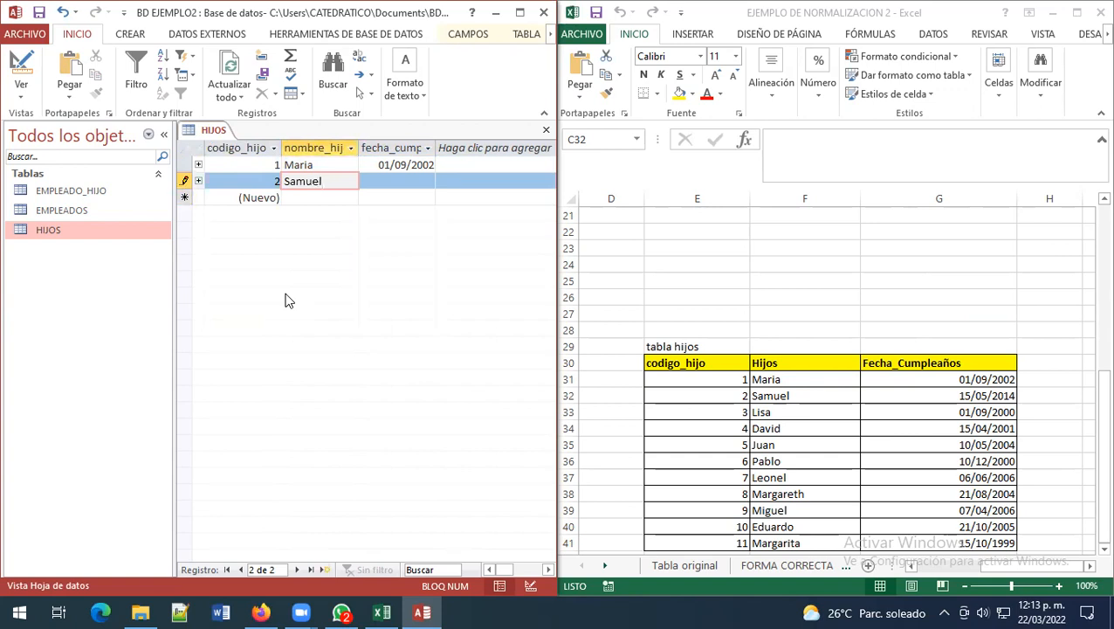
key("Tab")
type("15")
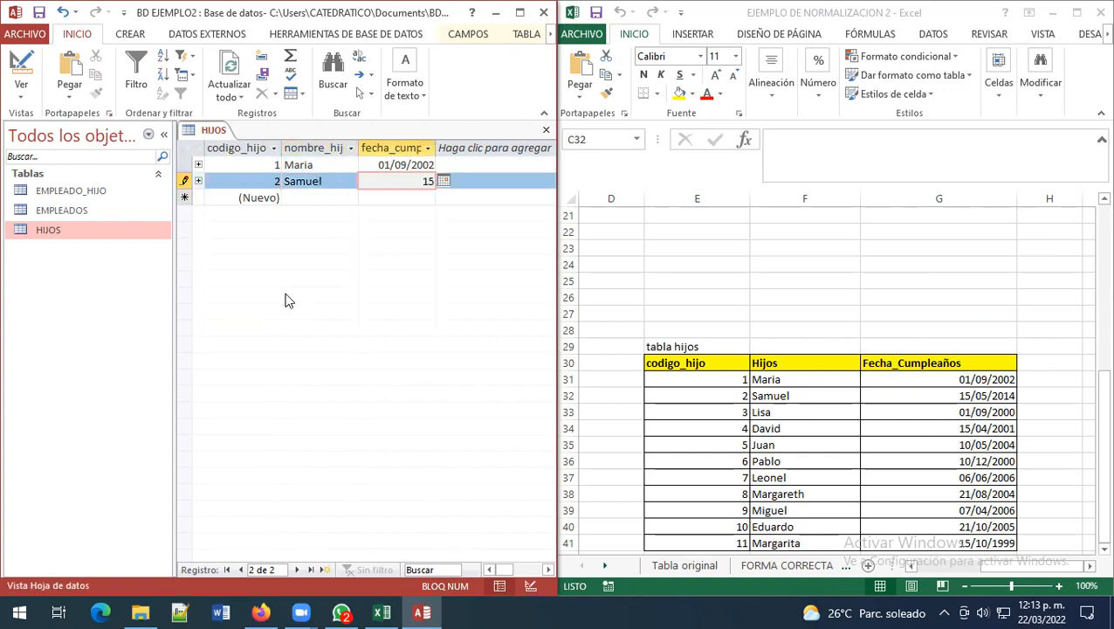
type("/05/2014")
key("Tab")
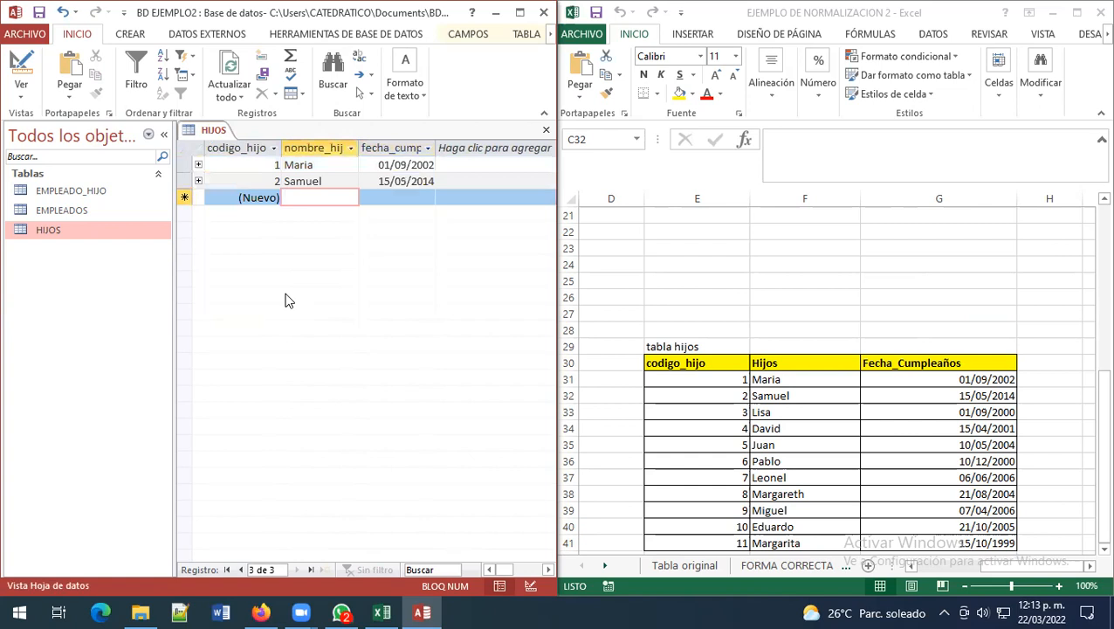
Step: Add the third child's name and birthday to HIJOS from worksheet row 33 and commit the record
type("Lisa")
key("Tab")
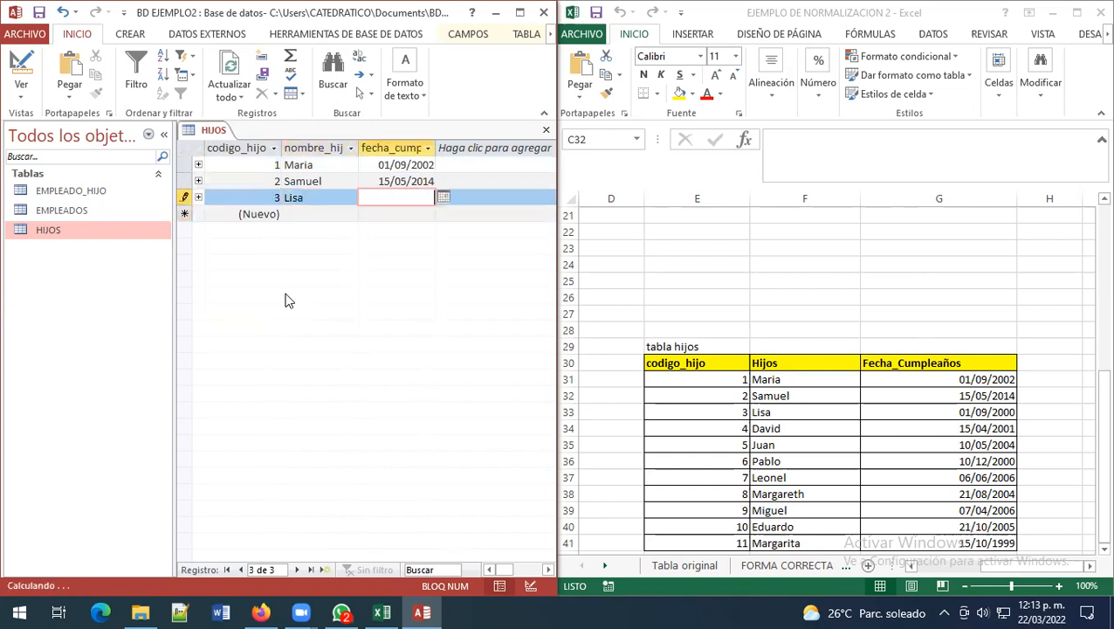
type("01/09/2000")
key("Down")
Step: Start a new HIJOS record with the fourth child's name from worksheet row 34, capitalizing only its first letter
key("Left")
key("Left")
key("Left")
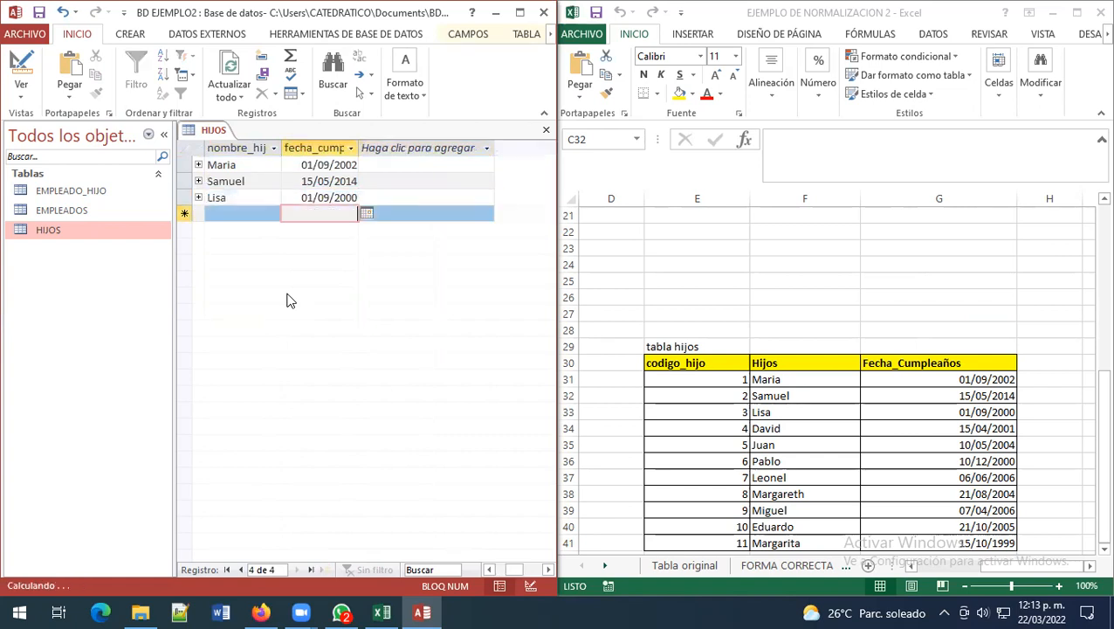
key("Right")
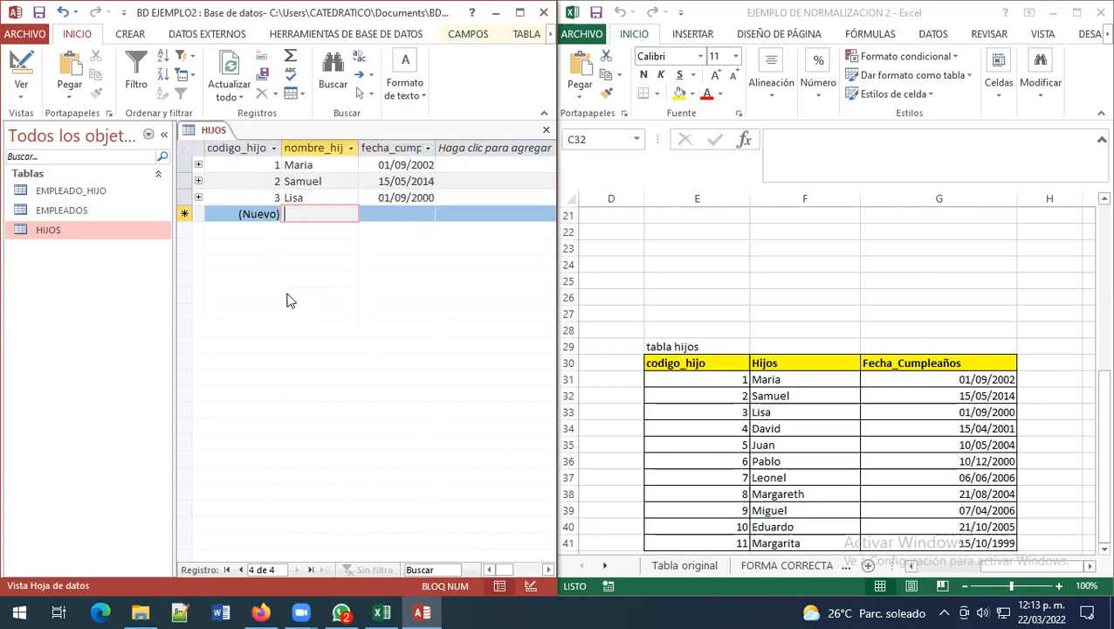
type("DAVID")
key("BackSpace")
key("BackSpace")
key("BackSpace")
key("BackSpace")
type("avid")
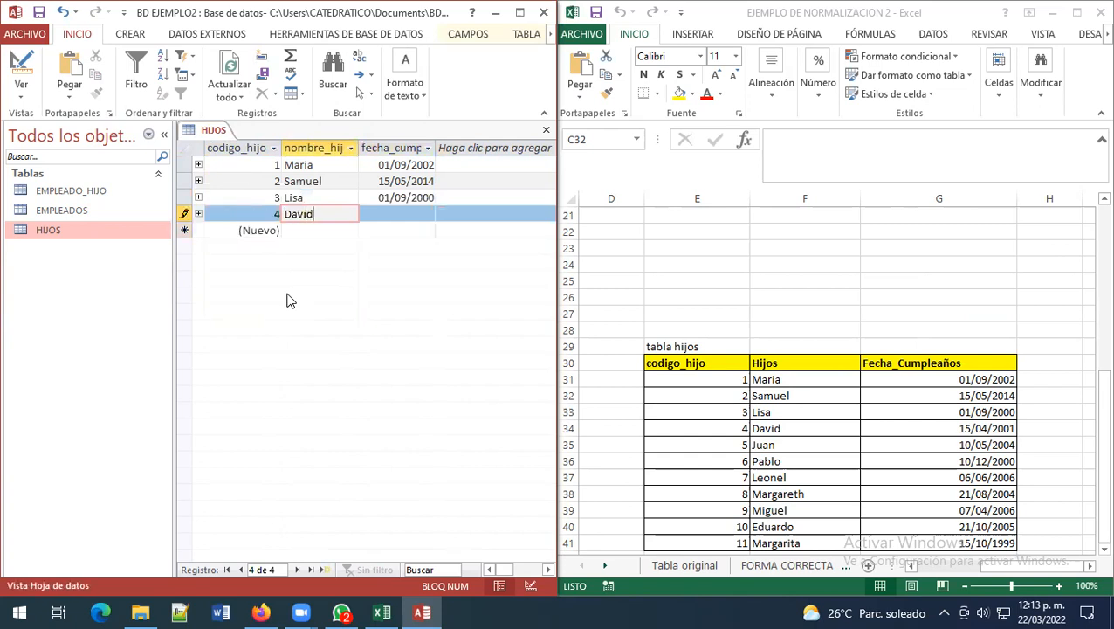
Step: Enter the fourth child's birthday from worksheet row 34 and commit the record
key("Tab")
type("15/04/22")
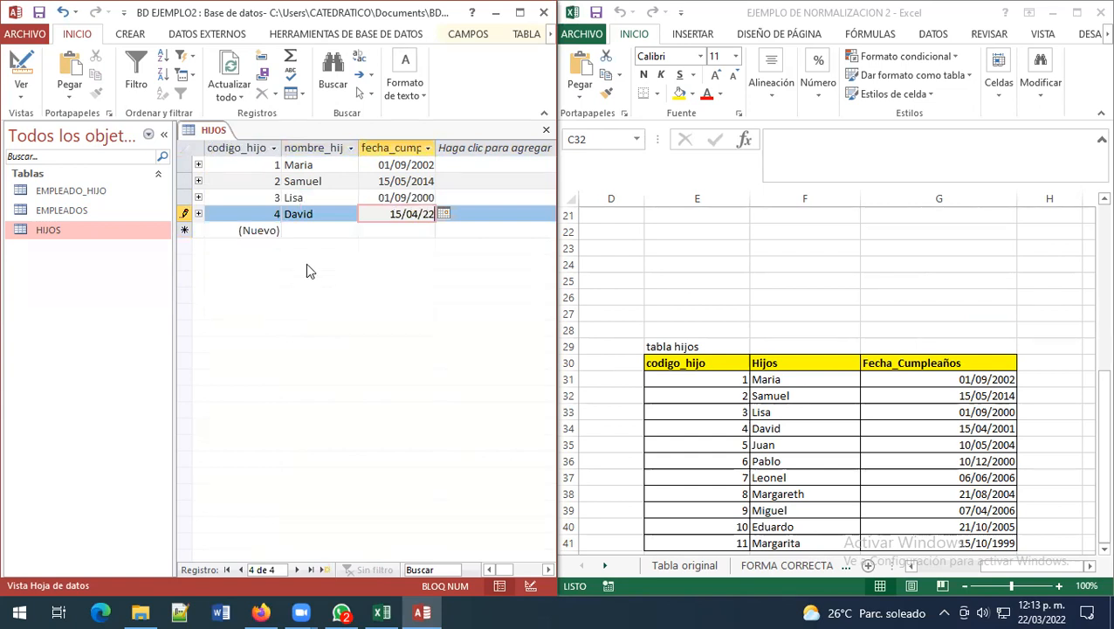
key("F12")
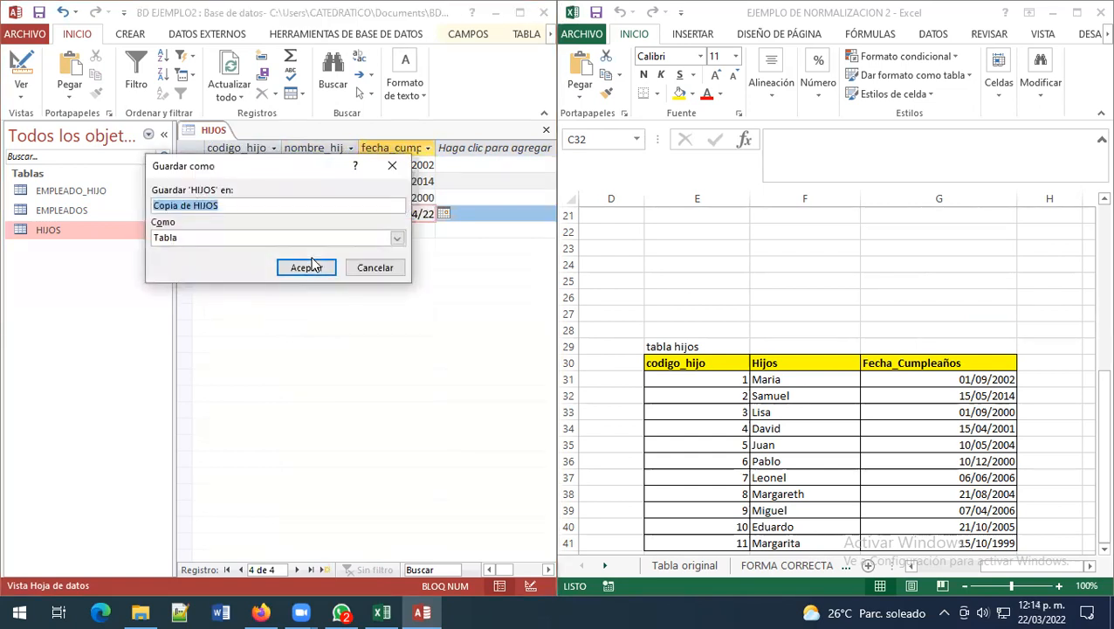
left_click(367, 274)
key("BackSpace")
type("001")
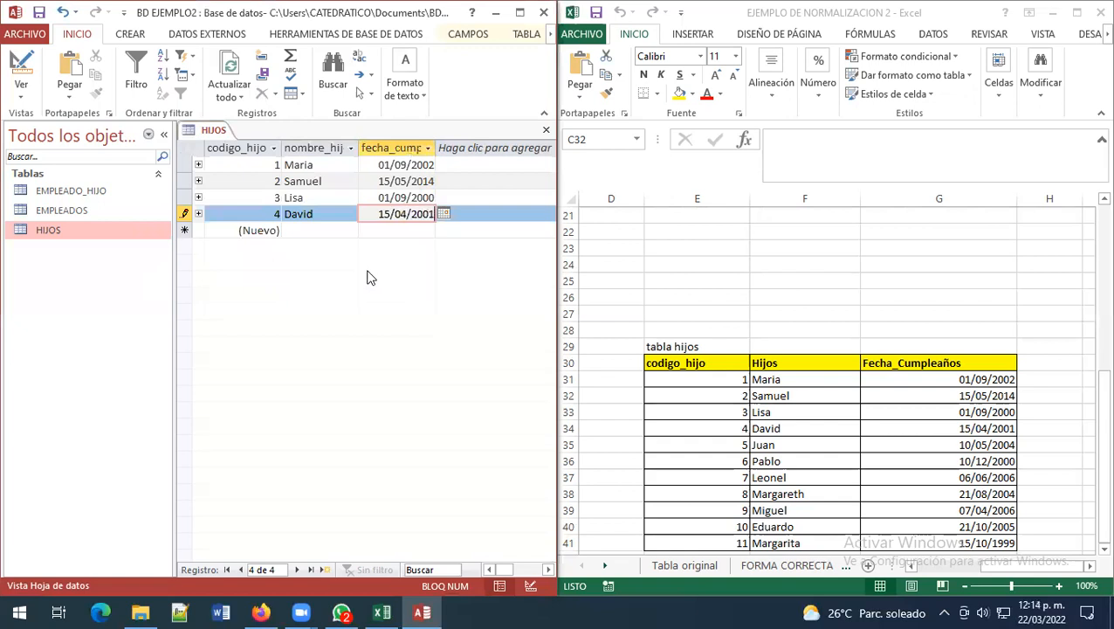
key("Return")
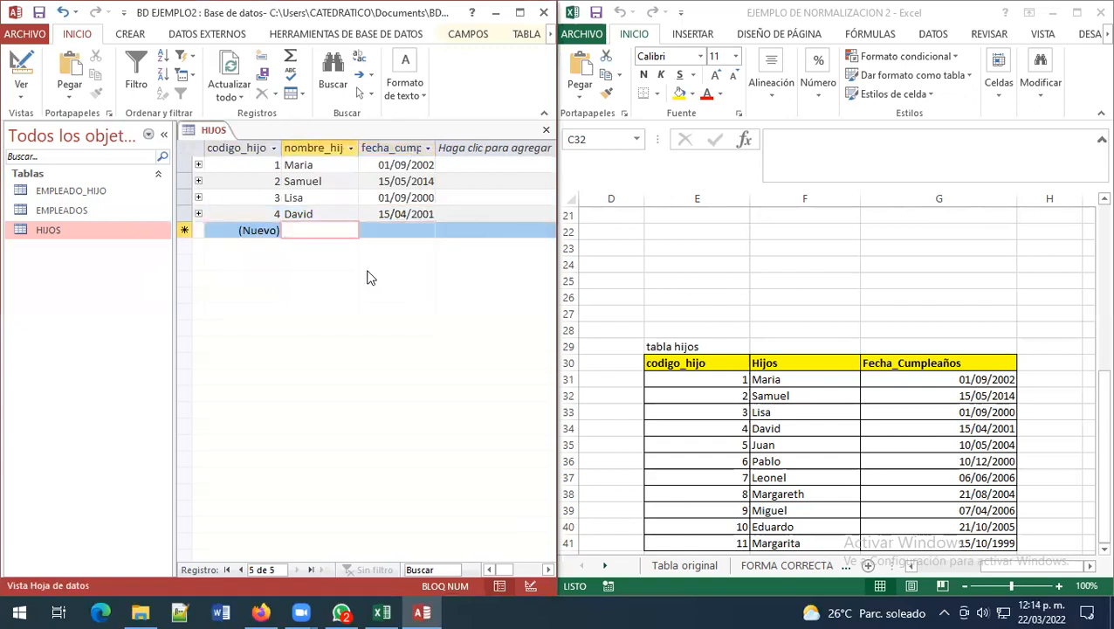
Step: Add the fifth child's name and birthday to HIJOS from worksheet row 35 and commit the record
type("Juan")
key("Return")
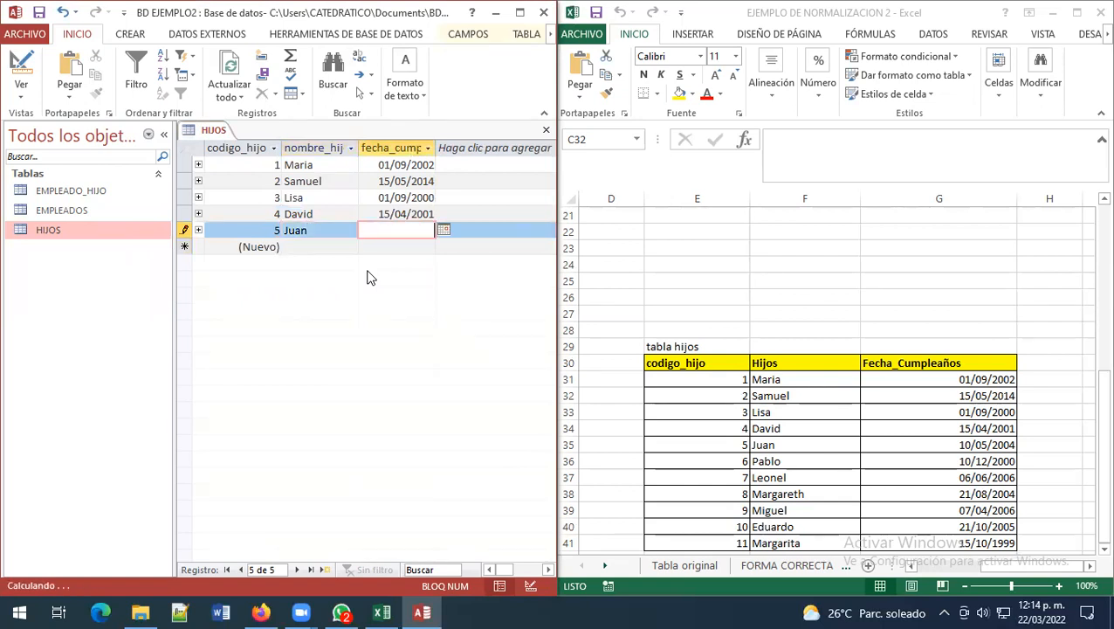
type("10/")
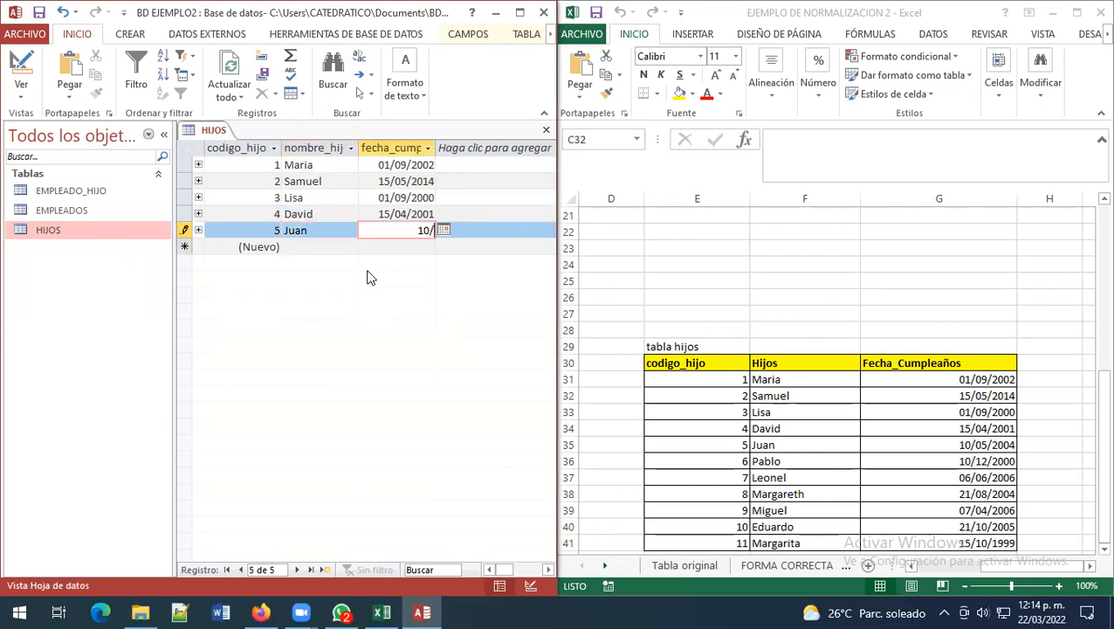
type("/")
key("Num_Lock")
key("BackSpace")
type("05/2004")
key("Return")
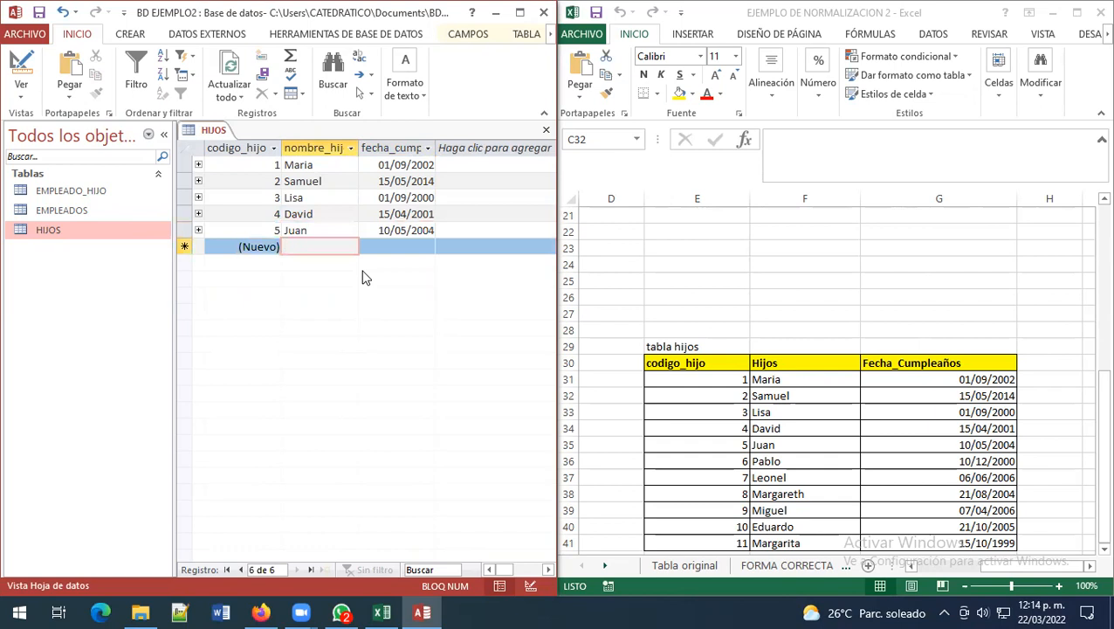
Step: Enter the sixth child's name in a new HIJOS record from worksheet row 36
type("Pablo")
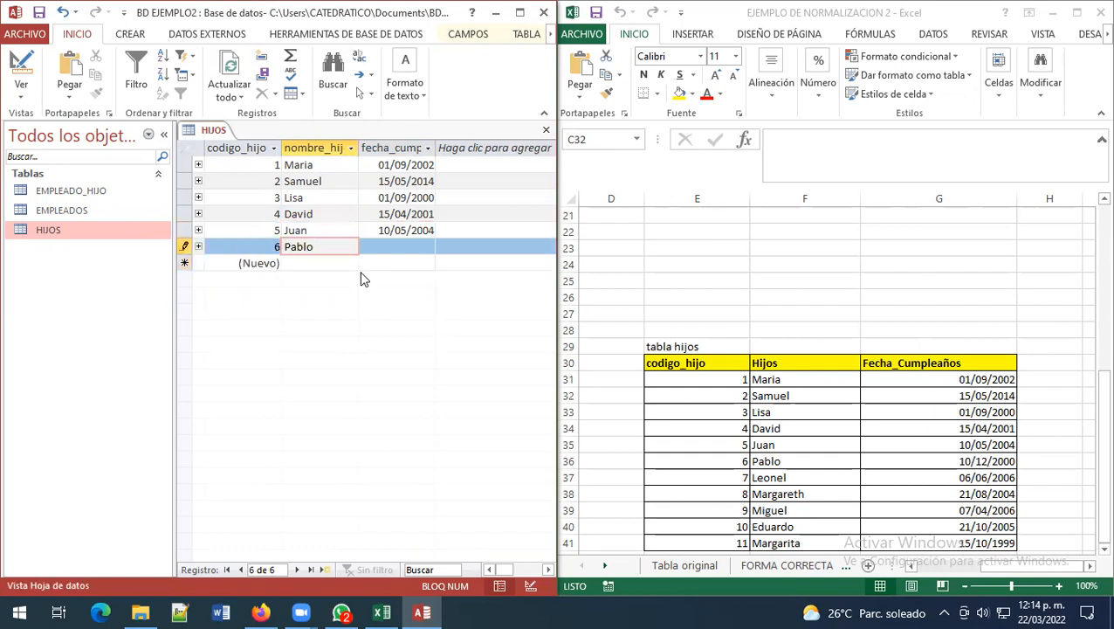